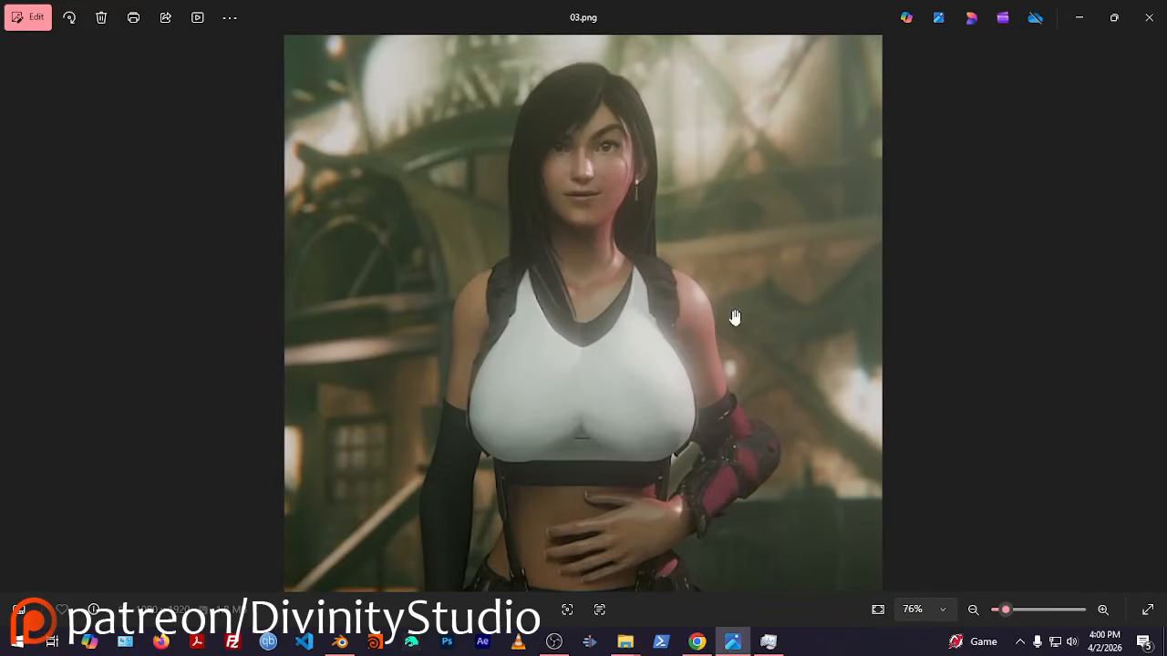
# Examine the rendered character image 03.png up close, focusing on the face and upper body
pyautogui.moveTo(707, 271)
pyautogui.mouseDown()
pyautogui.moveTo(652, 499)
pyautogui.moveTo(707, 173)
pyautogui.moveTo(715, 264)
pyautogui.mouseUp()
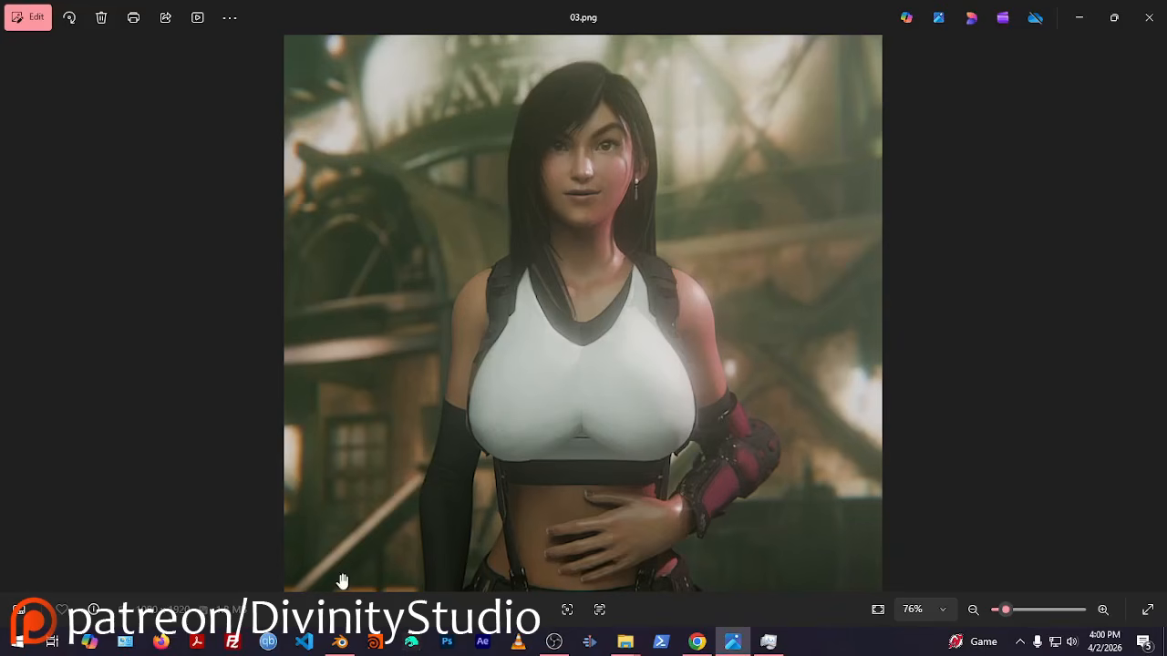
pyautogui.scroll(2, 698, 287)
pyautogui.moveTo(698, 286)
pyautogui.mouseDown()
pyautogui.moveTo(699, 370)
pyautogui.moveTo(648, 544)
pyautogui.moveTo(698, 305)
pyautogui.mouseUp()
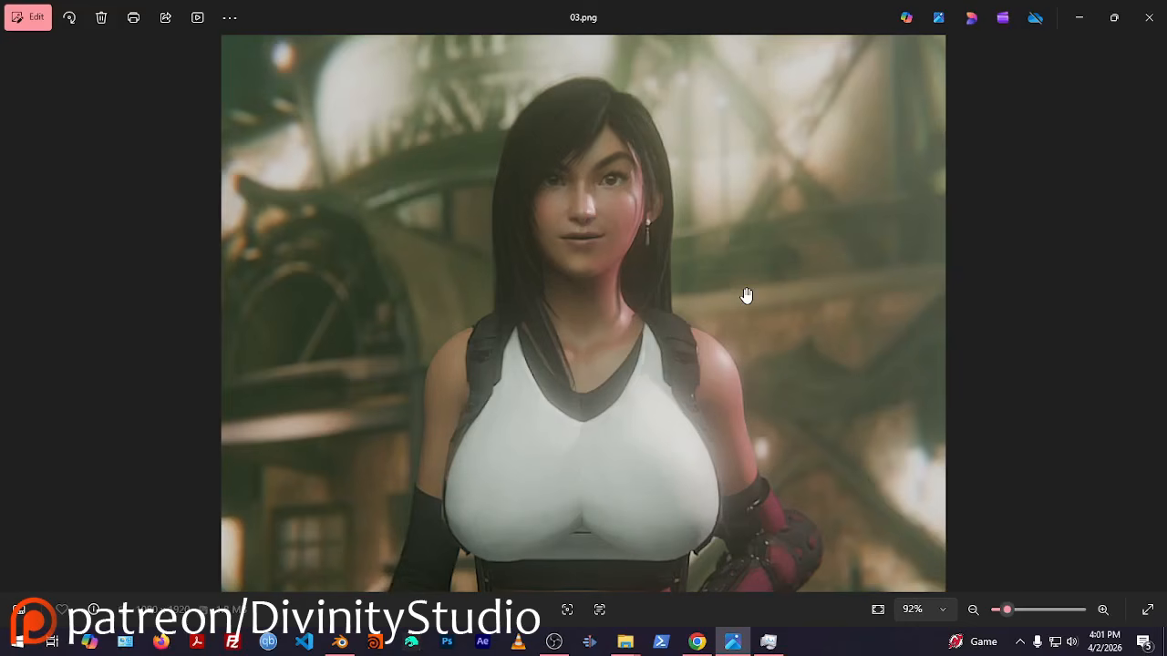
# Switch to Blender and open the Compositing workspace at the two Glare nodes and their Hue/Saturation/Value nodes
pyautogui.click(340, 643)
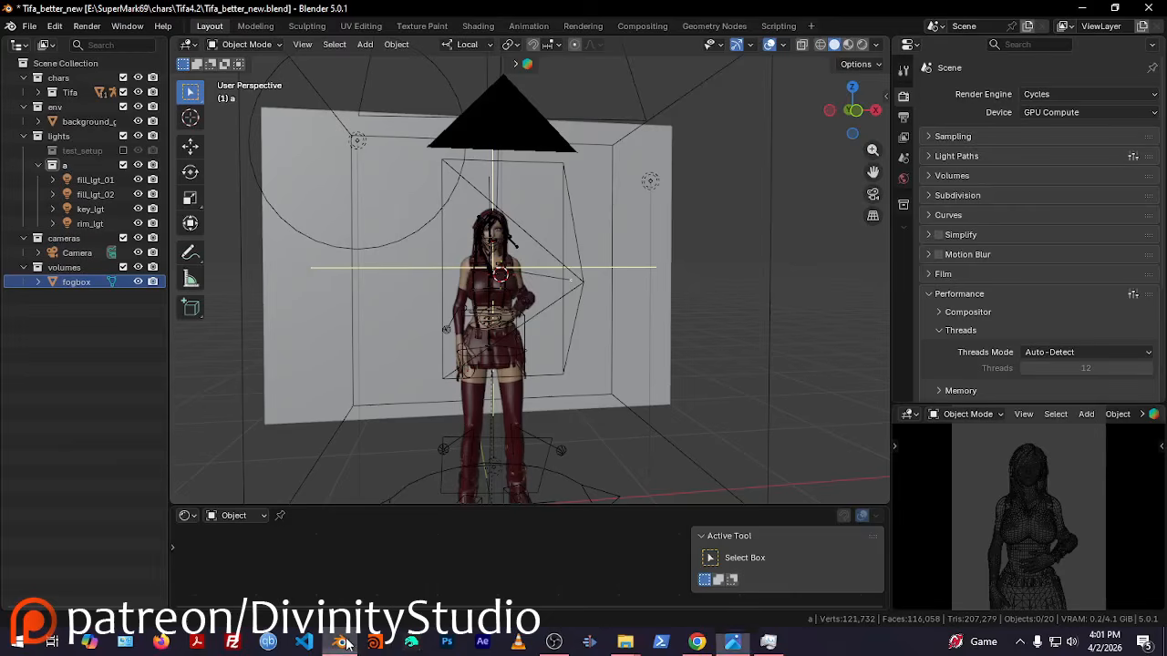
pyautogui.moveTo(620, 261); pyautogui.dragTo(584, 216, button='middle')
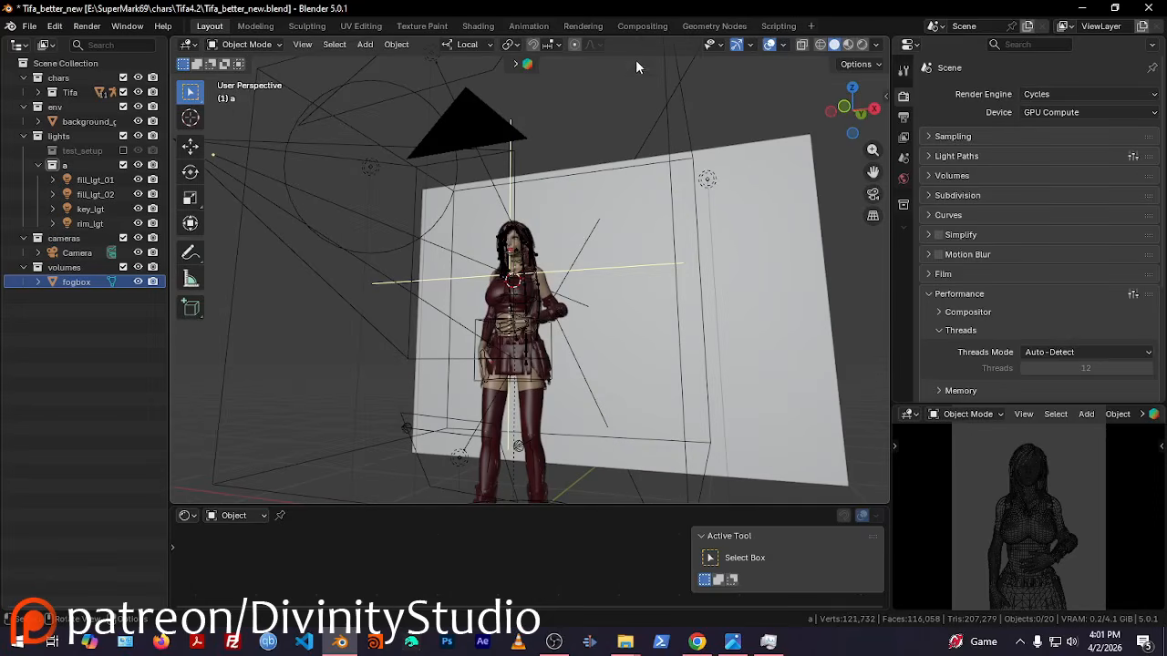
pyautogui.click(633, 27)
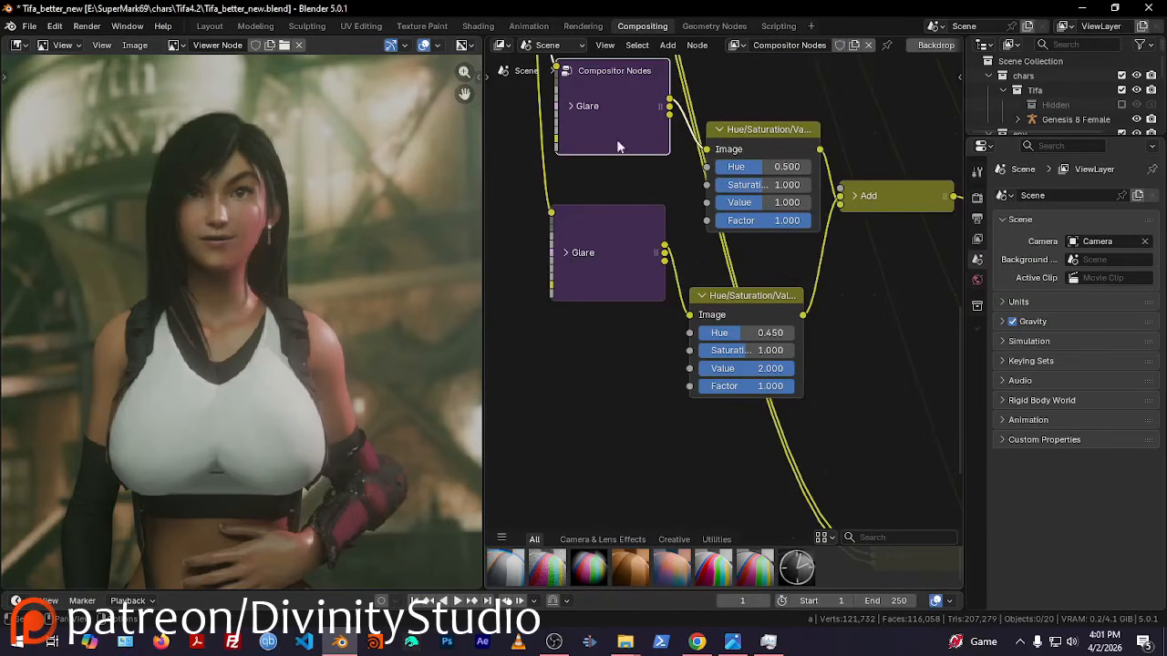
pyautogui.moveTo(593, 340); pyautogui.dragTo(576, 469, button='middle')
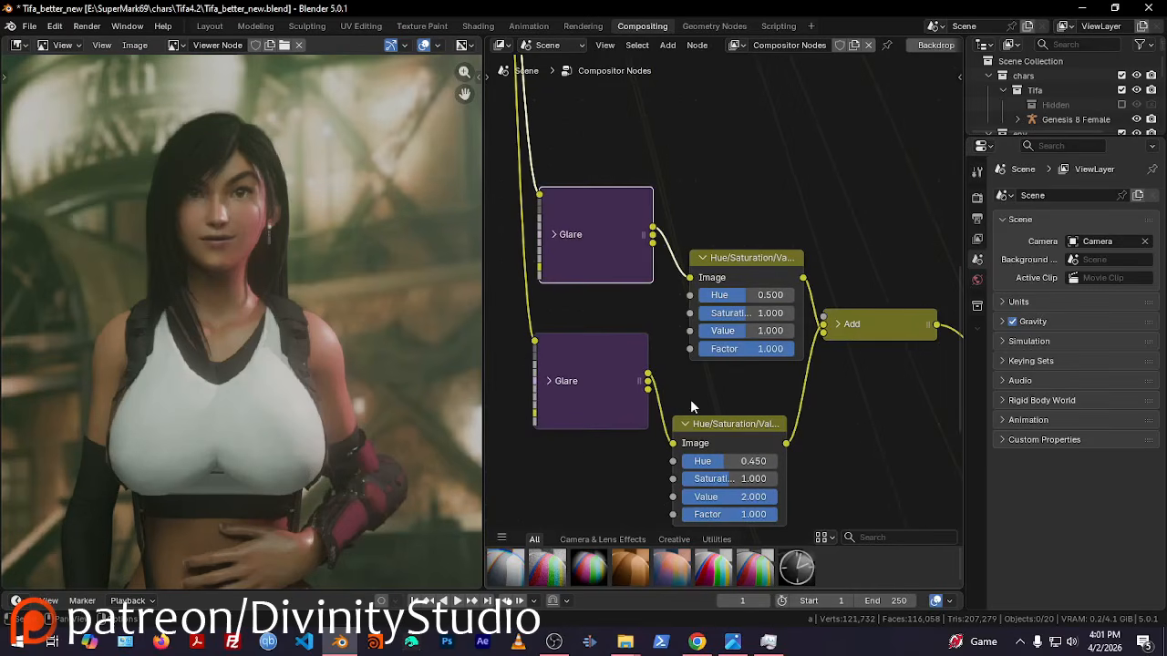
pyautogui.moveTo(690, 399); pyautogui.dragTo(708, 302, button='middle')
# Try Value settings of 0.417 and about 1.467 on the lower Hue/Saturation/Value node and restore it to 2
pyautogui.moveTo(747, 402); pyautogui.dragTo(702, 402)
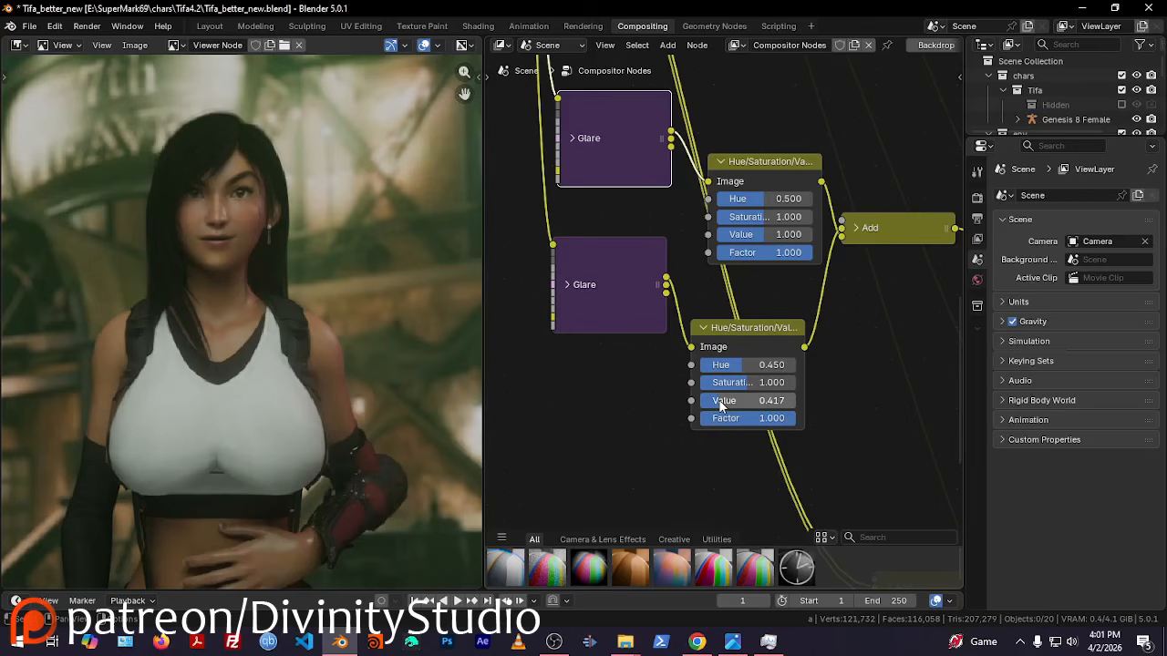
pyautogui.moveTo(720, 406); pyautogui.dragTo(766, 405)
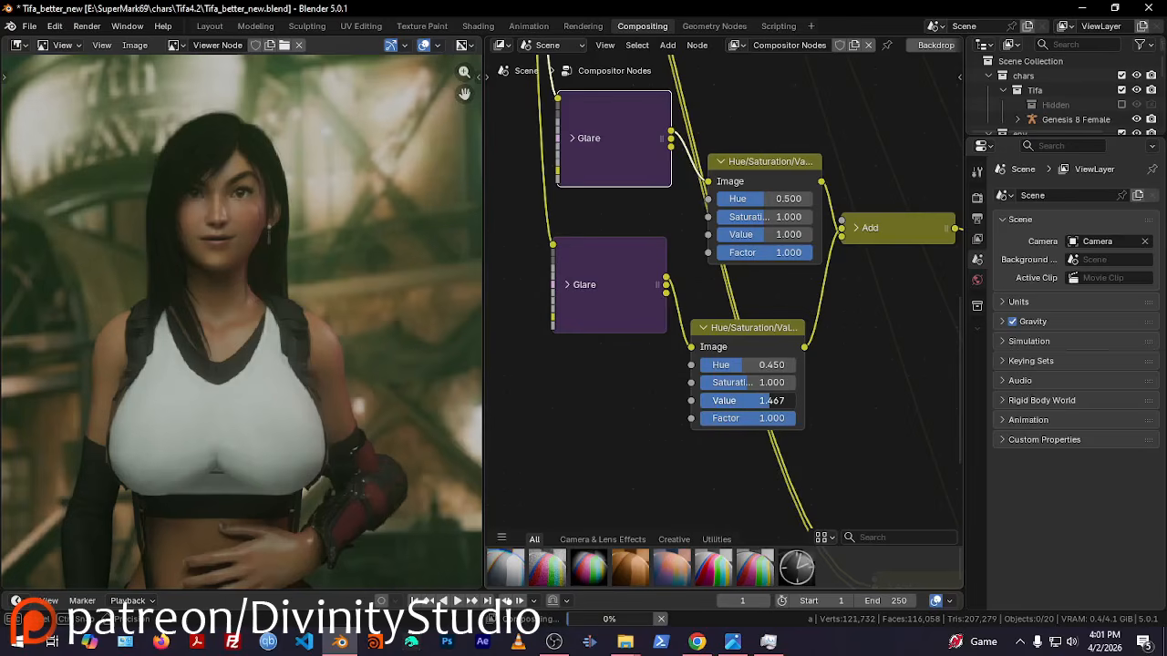
pyautogui.click(735, 400)
pyautogui.write('2')
pyautogui.press('Return')
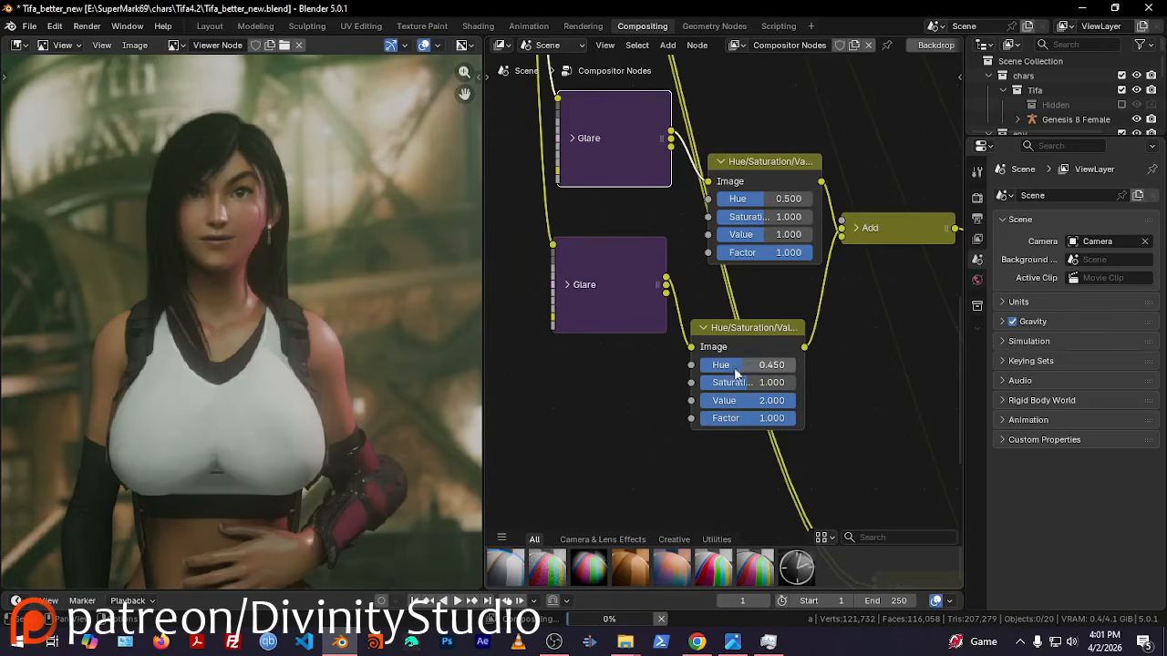
# Try different glare tints by setting the lower Hue/Saturation/Value node's Hue to 0.667, 0.825 and 0.217 in turn
pyautogui.moveTo(754, 364); pyautogui.dragTo(765, 367)
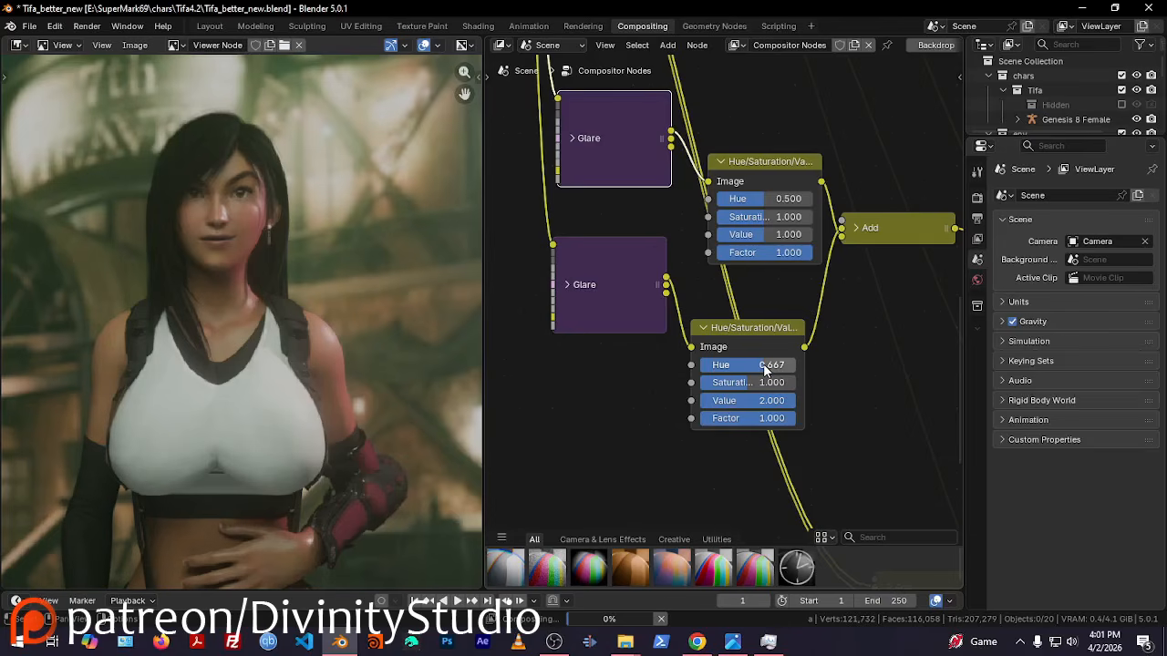
pyautogui.moveTo(765, 367); pyautogui.dragTo(780, 370)
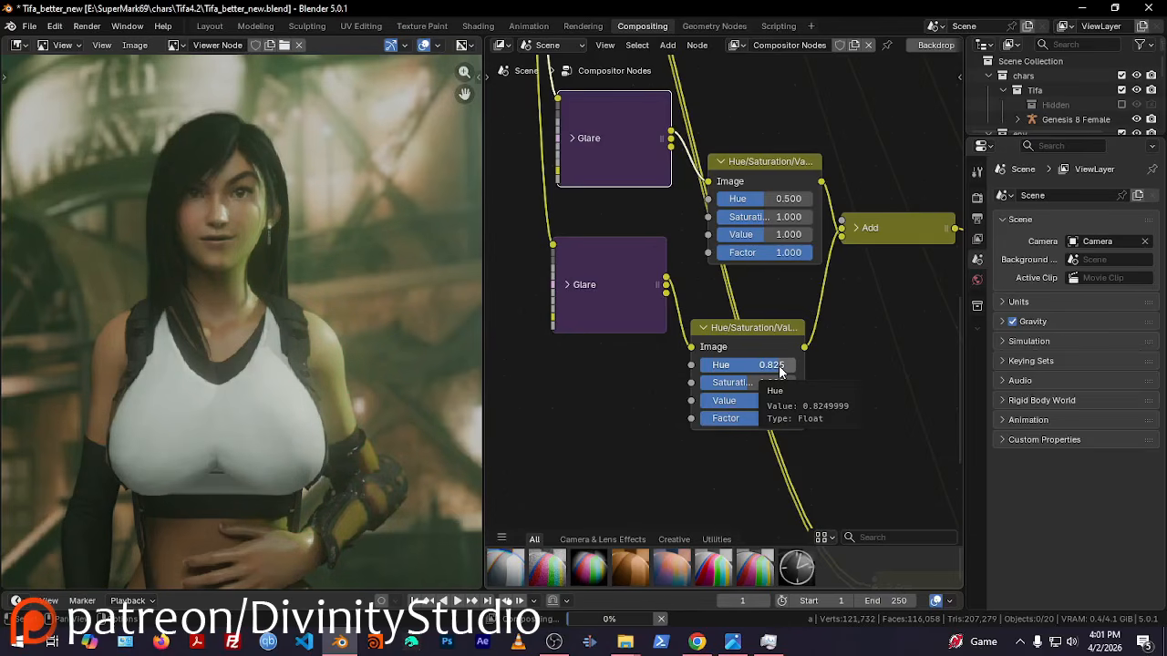
pyautogui.moveTo(780, 370); pyautogui.dragTo(719, 364)
pyautogui.moveTo(815, 361); pyautogui.dragTo(846, 416, button='middle')
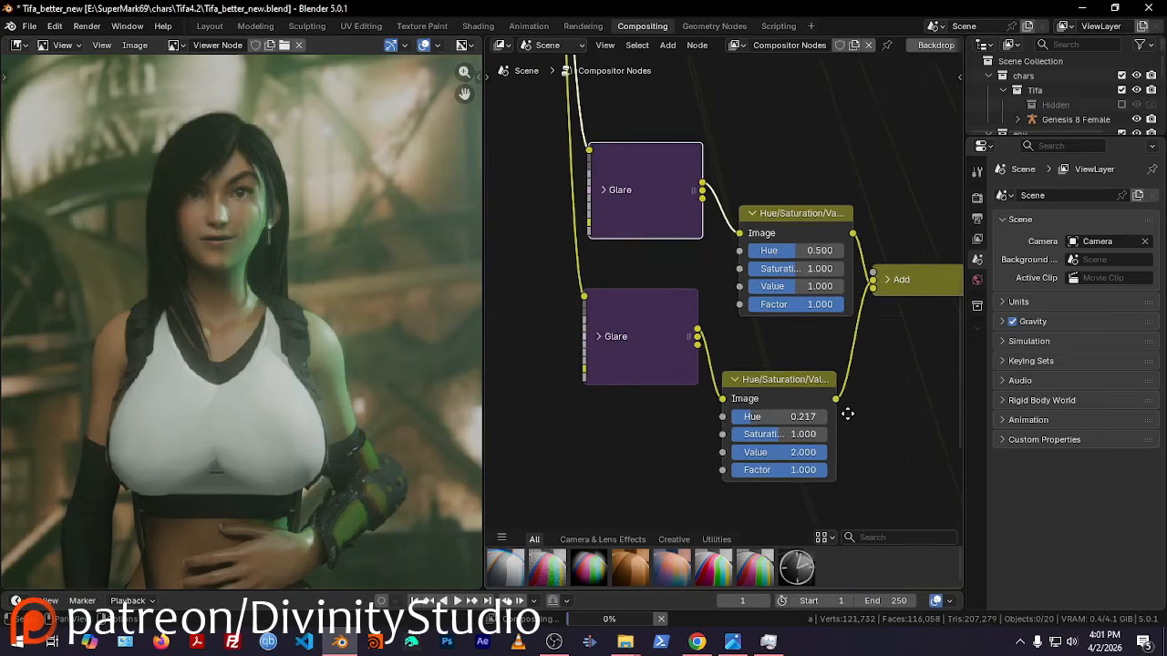
pyautogui.scroll(-4, 826, 407)
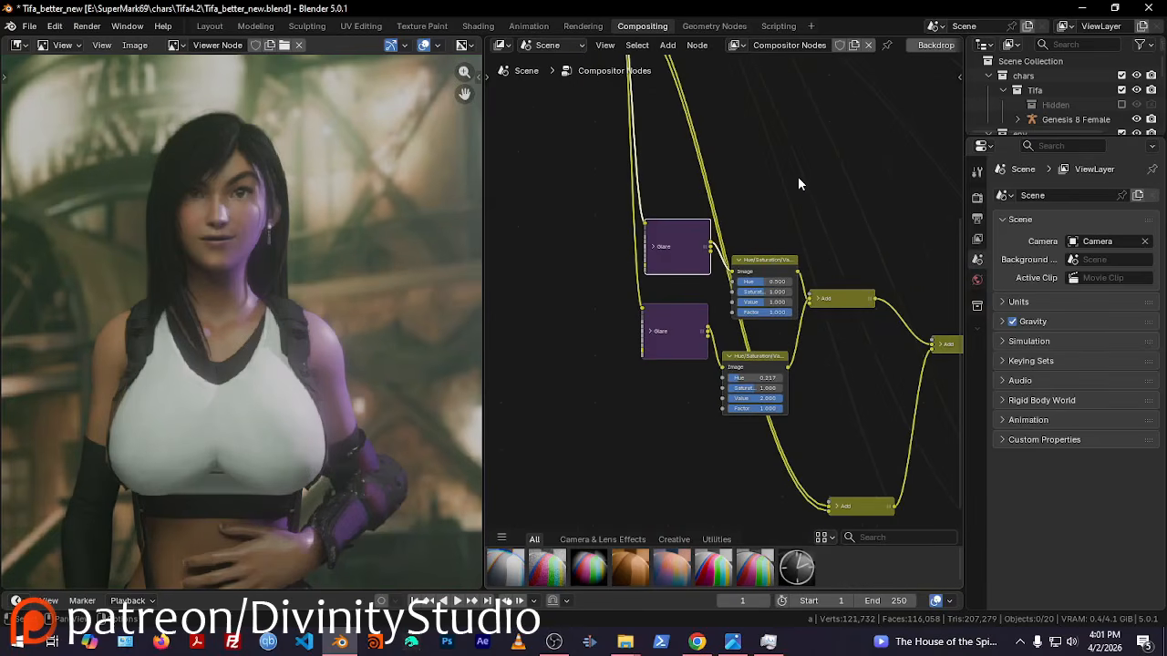
pyautogui.moveTo(798, 184); pyautogui.dragTo(774, 152, button='middle')
pyautogui.scroll(3, 772, 144)
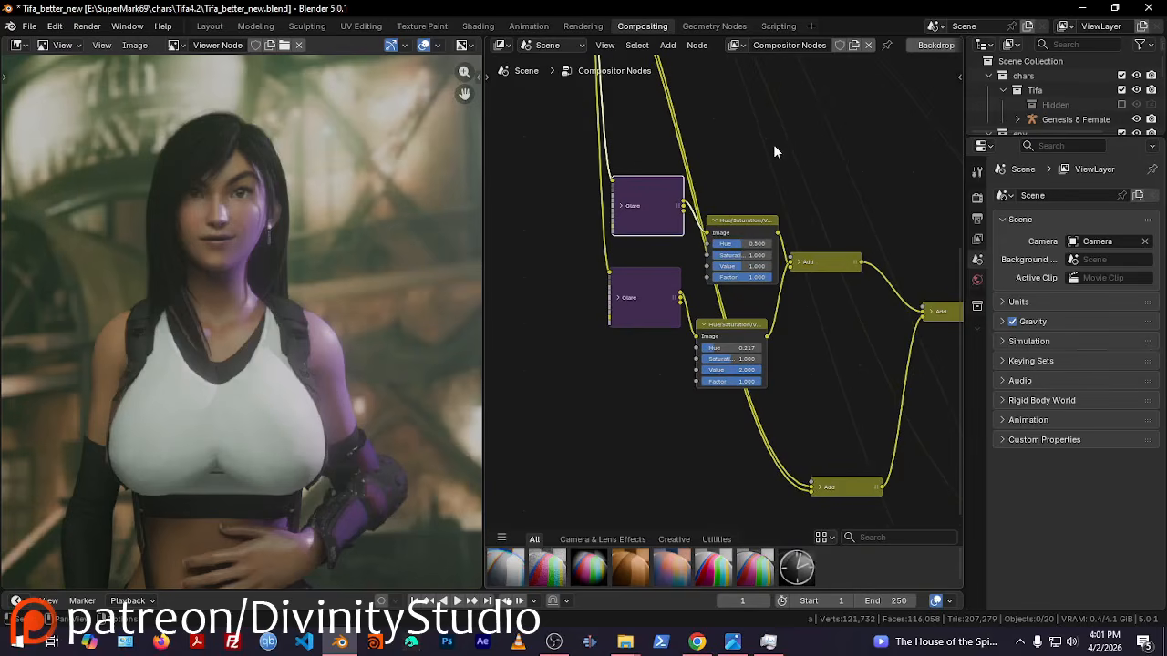
pyautogui.scroll(1, 773, 144)
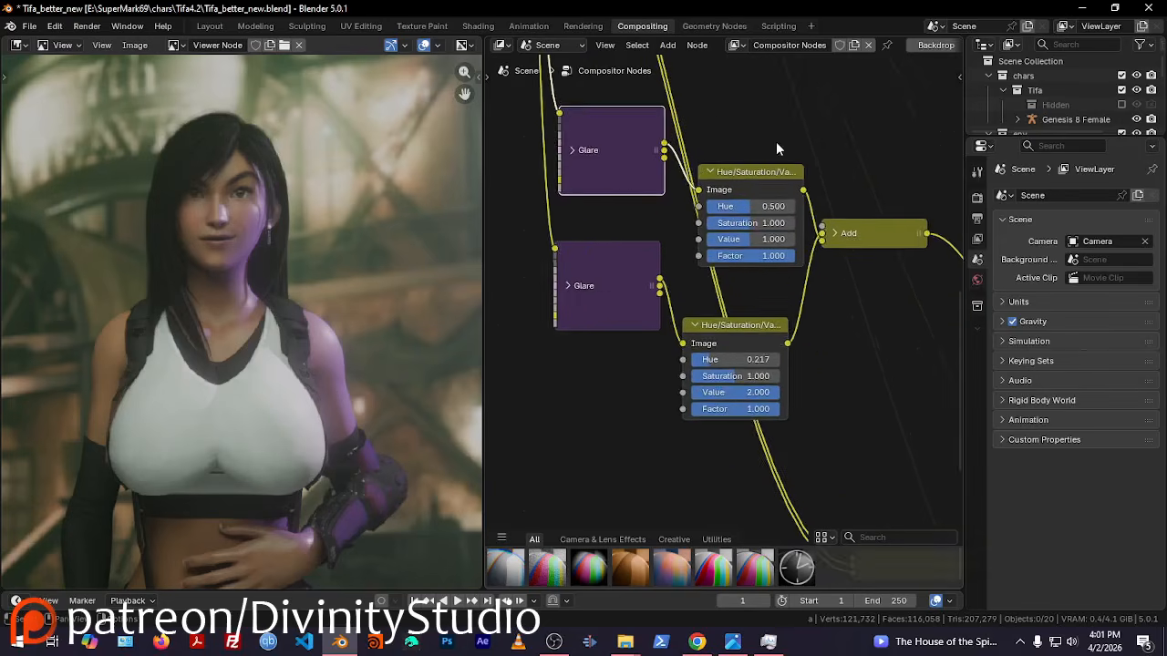
# Try a Hue of 0.45 on the upper Hue/Saturation/Value node and restore it to 0.5
pyautogui.moveTo(792, 152); pyautogui.dragTo(847, 231, button='middle')
pyautogui.moveTo(834, 285); pyautogui.dragTo(836, 285)
pyautogui.click(834, 285)
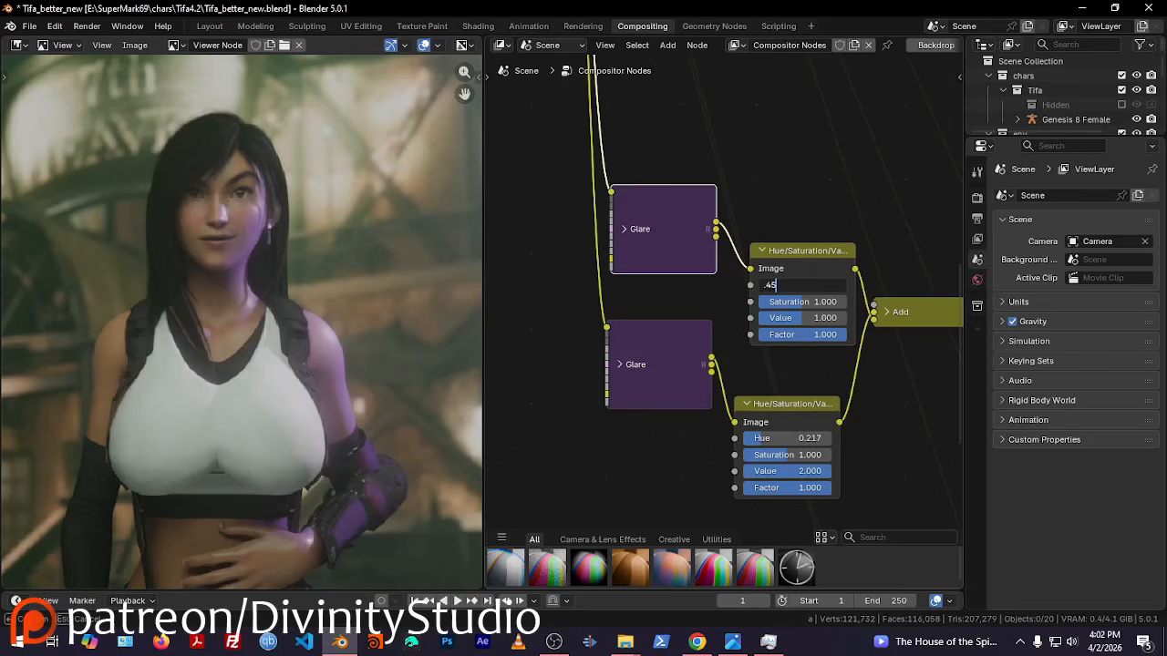
pyautogui.write('.45')
pyautogui.press('Return')
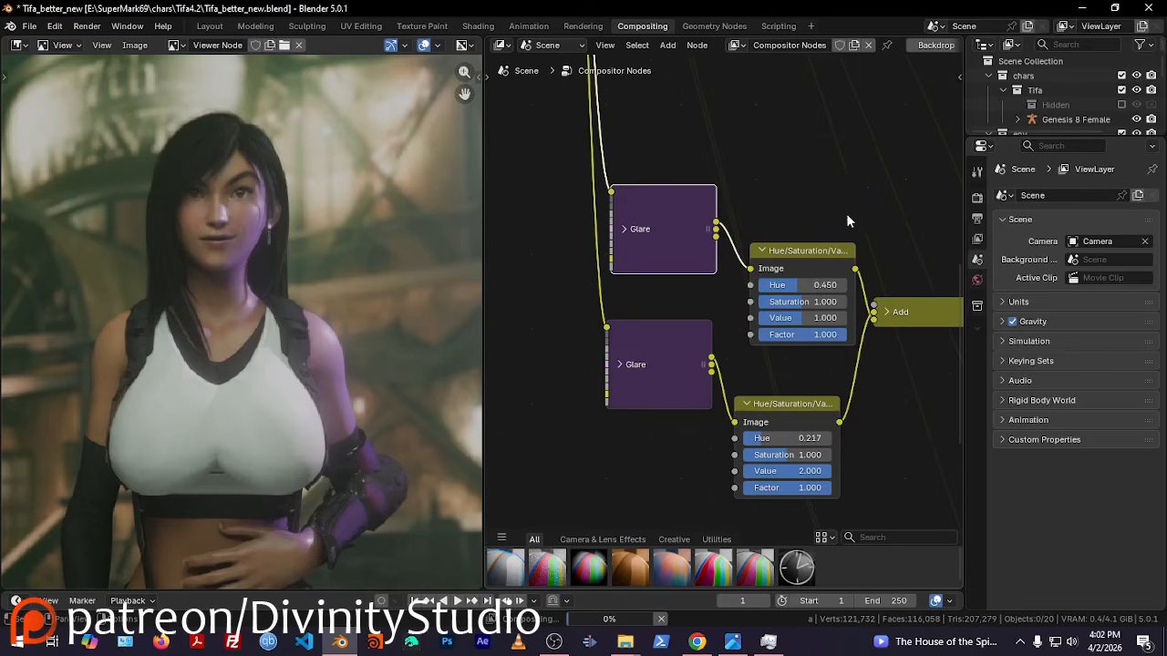
pyautogui.click(774, 285)
pyautogui.press('Return')
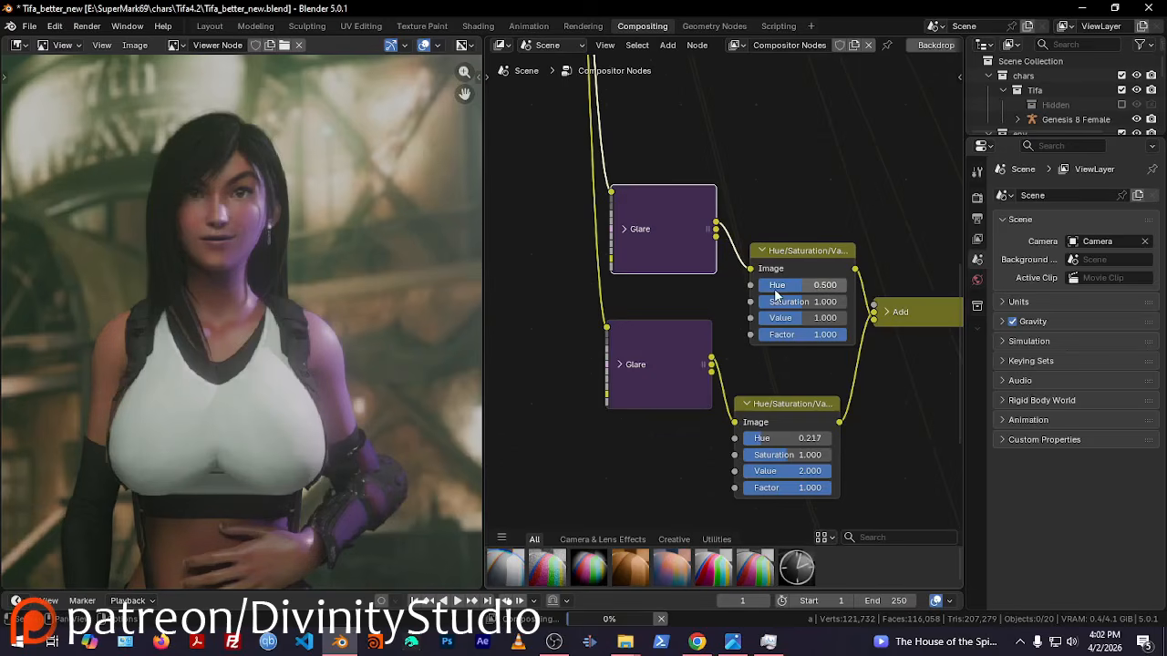
# Set the lower Hue/Saturation/Value node's Hue to 0.45
pyautogui.click(754, 440)
pyautogui.write('.45')
pyautogui.press('Return')
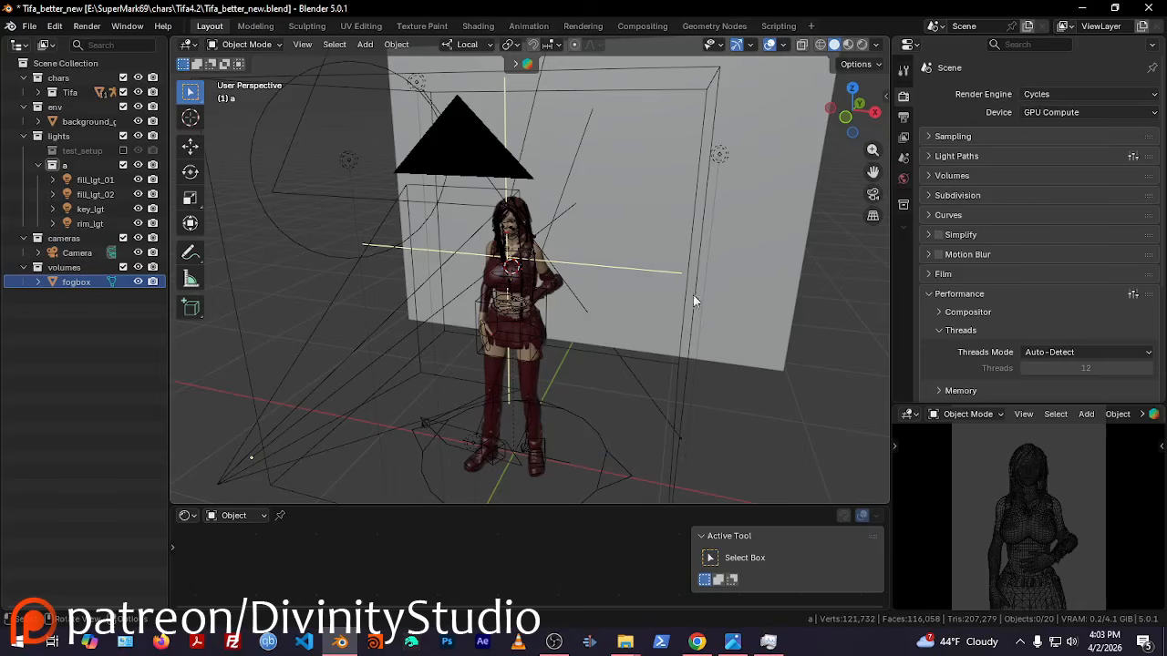
# Inspect the scene's lighting setup, selecting fill_lgt_01, fill_lgt_02, key_lgt and rim_lgt in turn
pyautogui.moveTo(574, 286); pyautogui.dragTo(467, 228, button='middle')
pyautogui.scroll(-2, 468, 226)
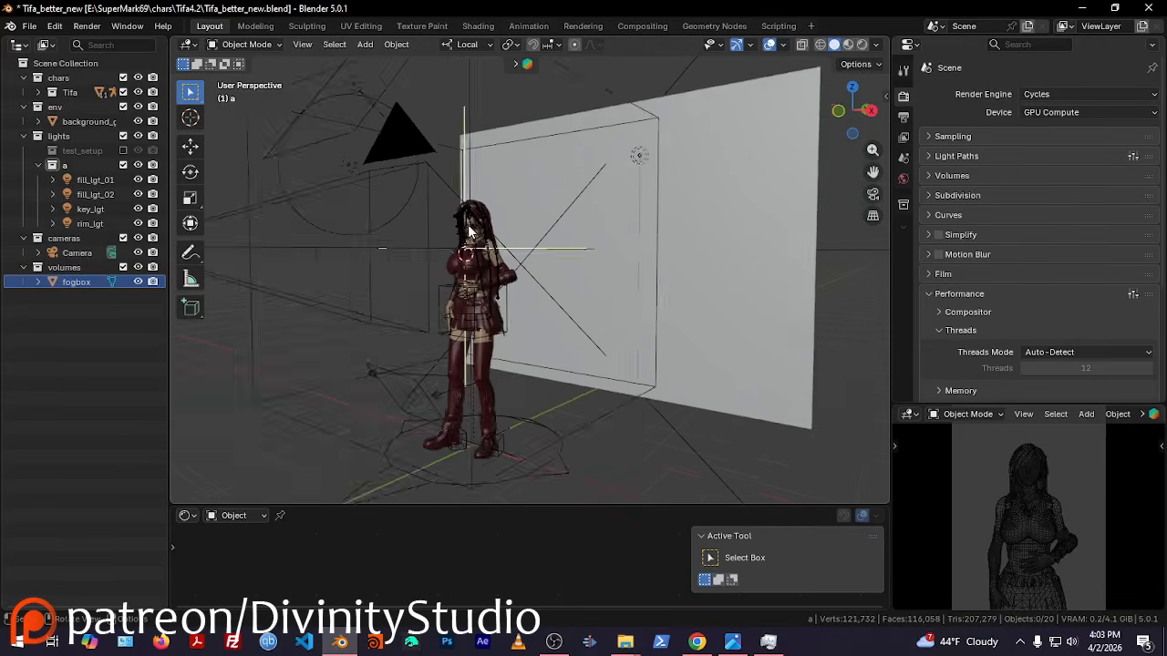
pyautogui.moveTo(469, 232); pyautogui.dragTo(409, 279, button='middle')
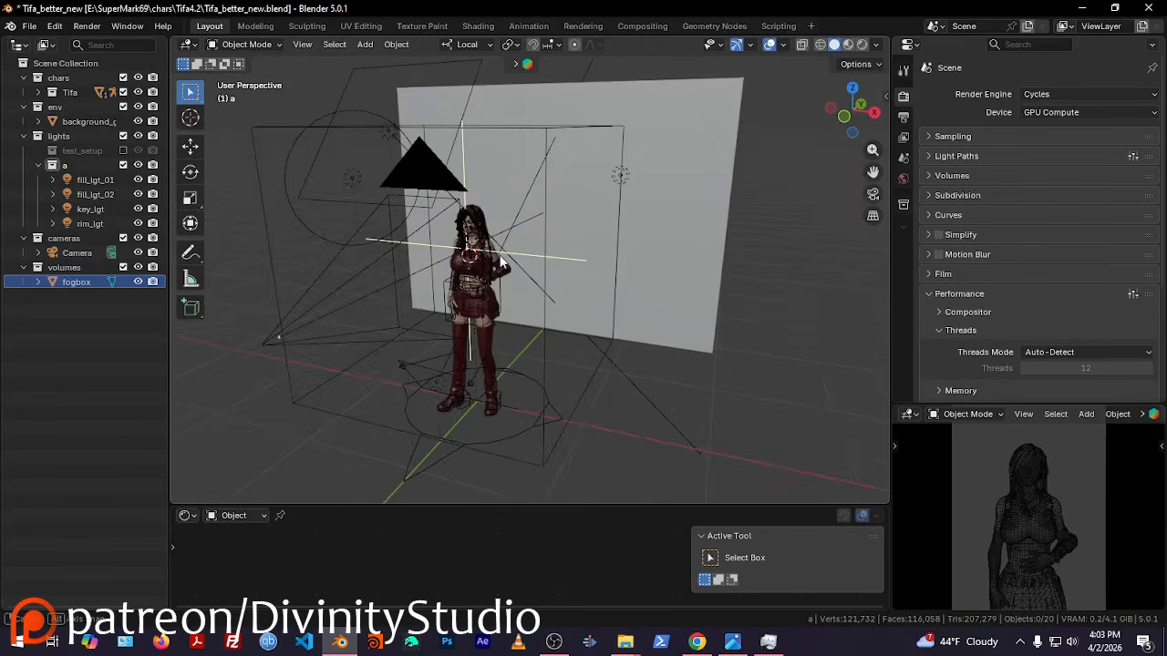
pyautogui.click(95, 179)
pyautogui.click(95, 194)
pyautogui.click(106, 209)
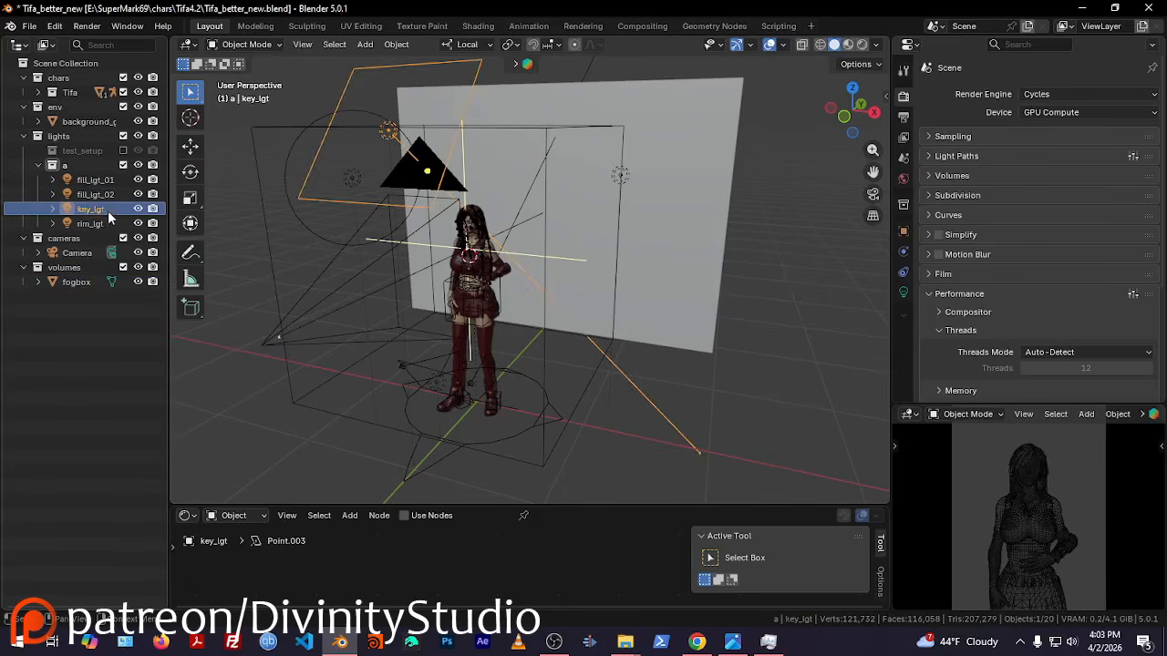
pyautogui.click(96, 223)
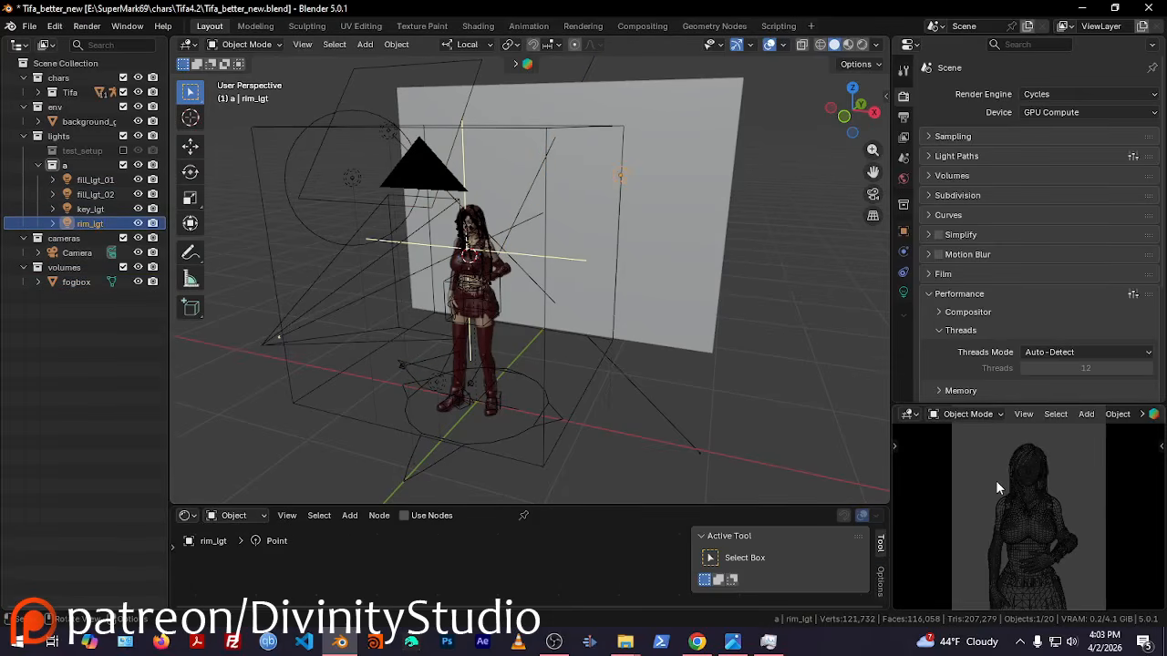
# Show the camera preview in solid shading and set Cycles to the CPU device with Fixed threads mode
pyautogui.press('z')
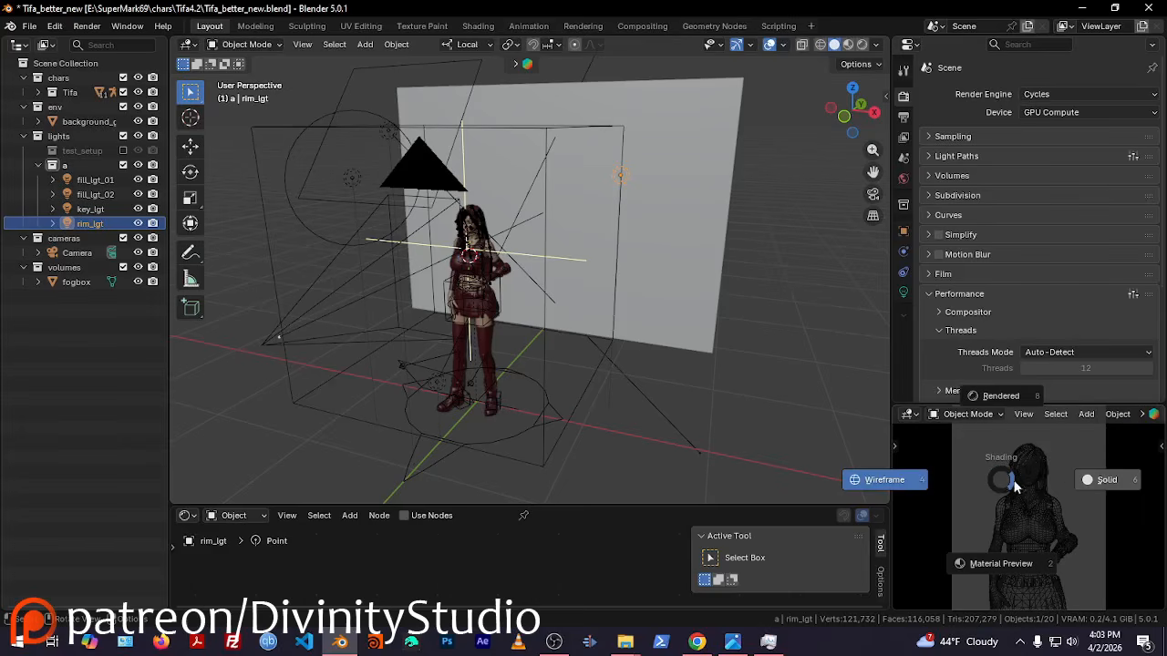
pyautogui.click(1080, 485)
pyautogui.click(1044, 112)
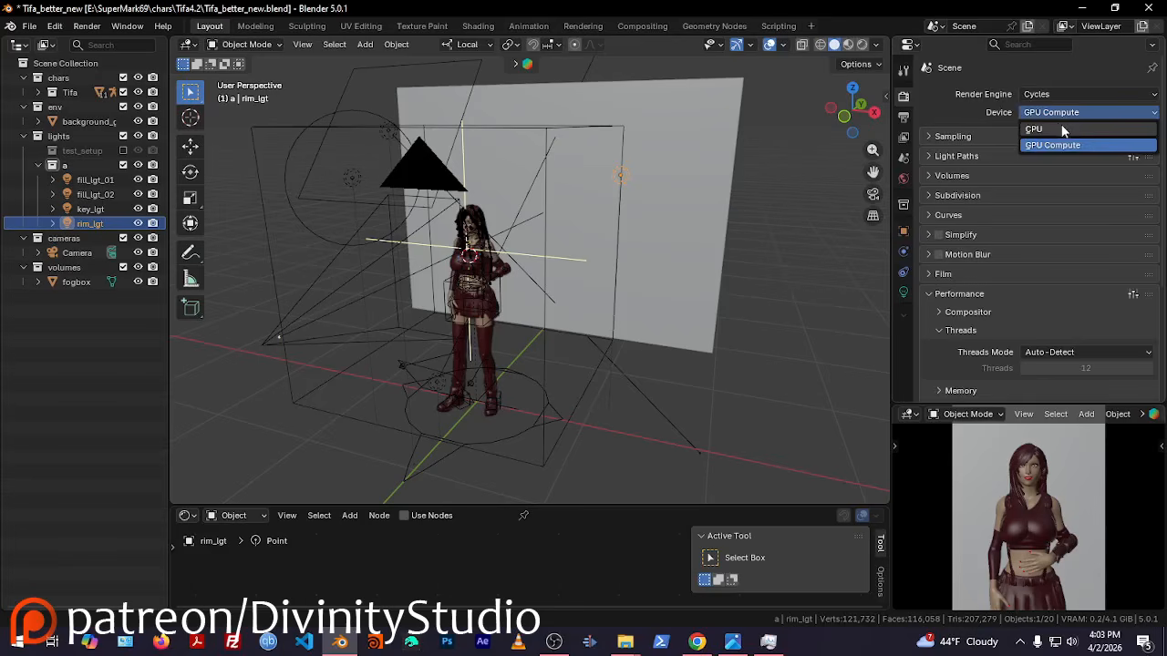
pyautogui.click(1061, 122)
pyautogui.click(1076, 374)
pyautogui.click(1066, 403)
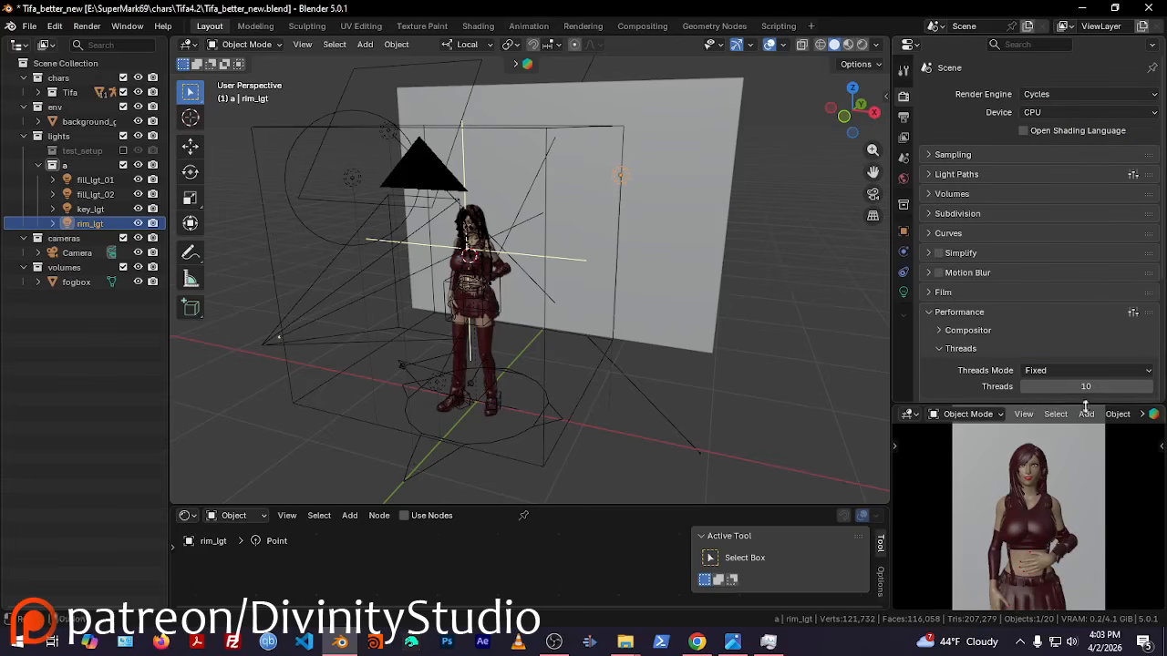
# Switch the camera preview to rendered shading and enlarge its viewport in both width and height
pyautogui.press('z')
pyautogui.click(1007, 434)
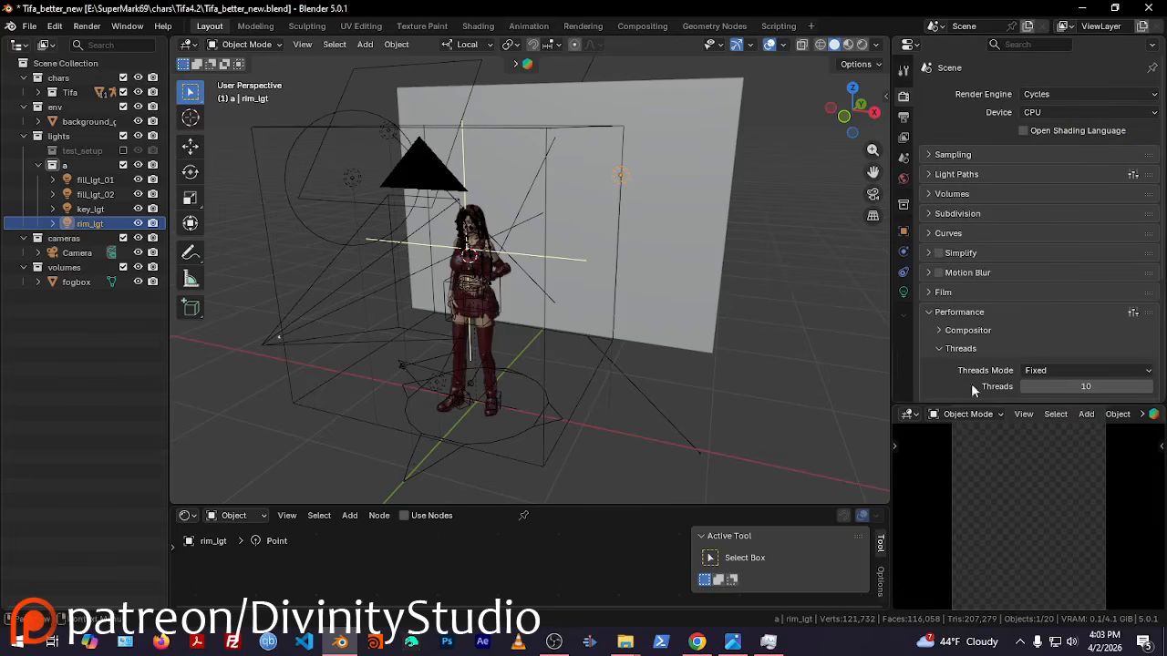
pyautogui.moveTo(889, 377); pyautogui.dragTo(805, 378)
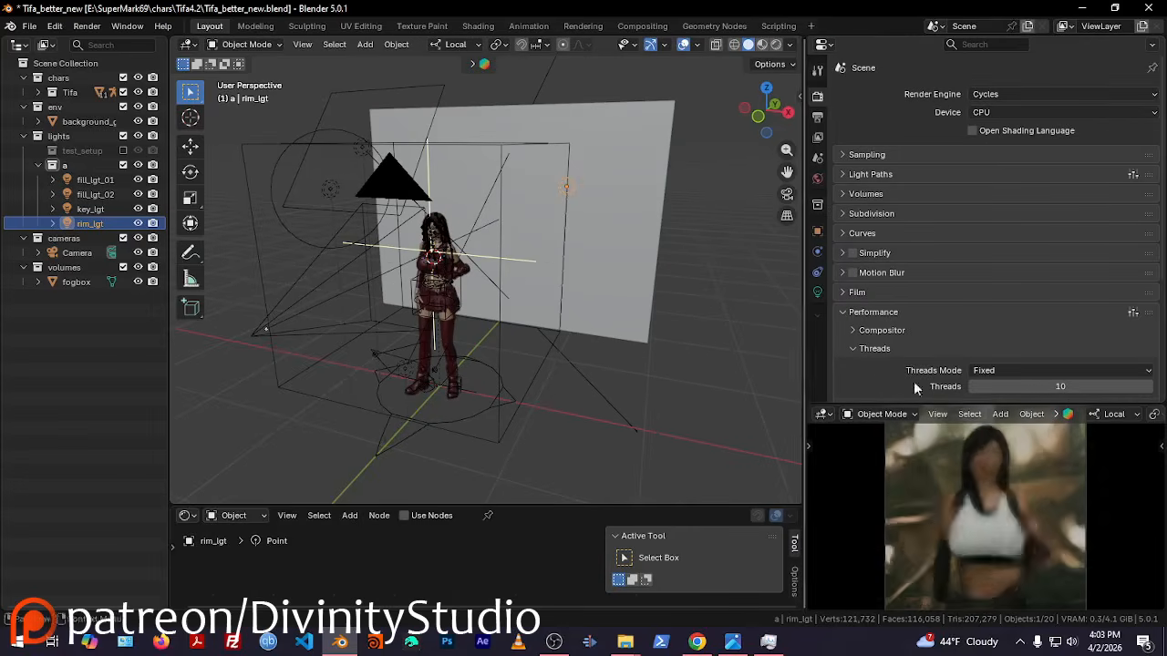
pyautogui.moveTo(960, 378); pyautogui.dragTo(944, 221)
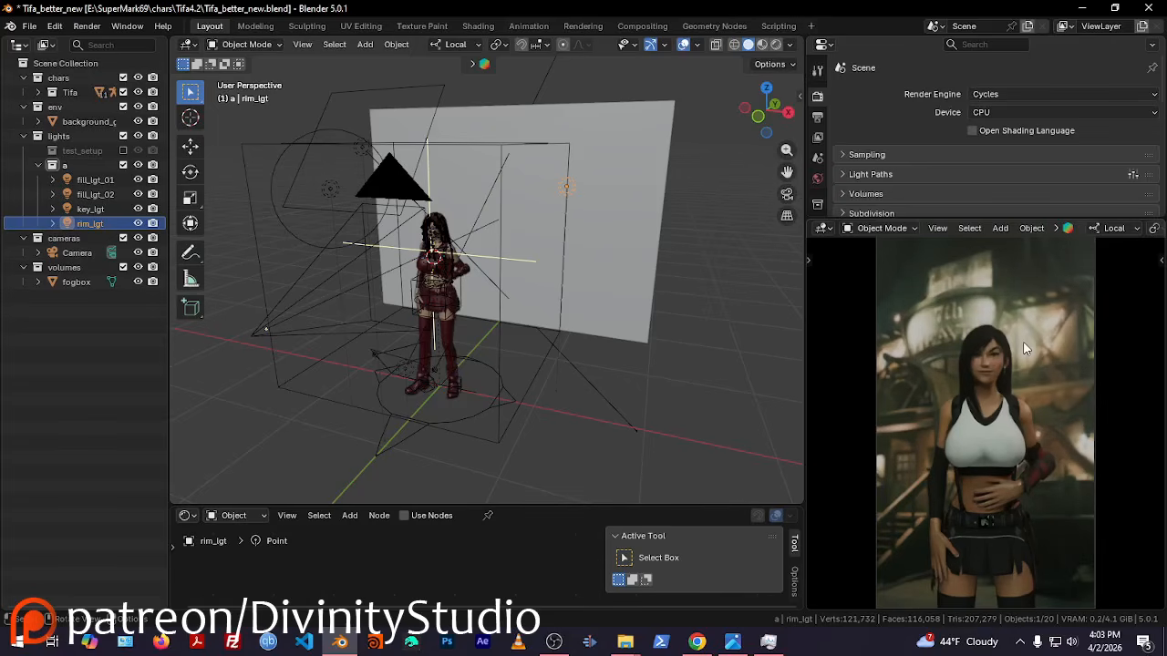
# Try to move the background_geo image plane behind the character
pyautogui.click(600, 208)
pyautogui.moveTo(600, 209); pyautogui.dragTo(539, 204, button='middle')
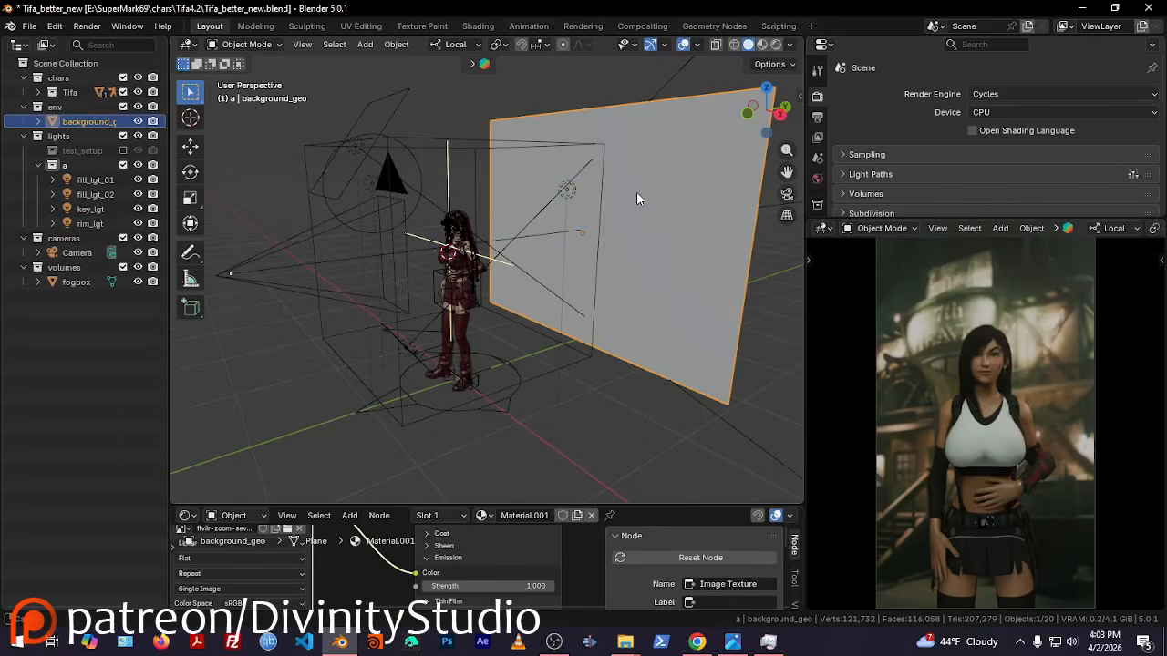
pyautogui.moveTo(636, 199); pyautogui.dragTo(599, 252, button='middle')
pyautogui.press('g')
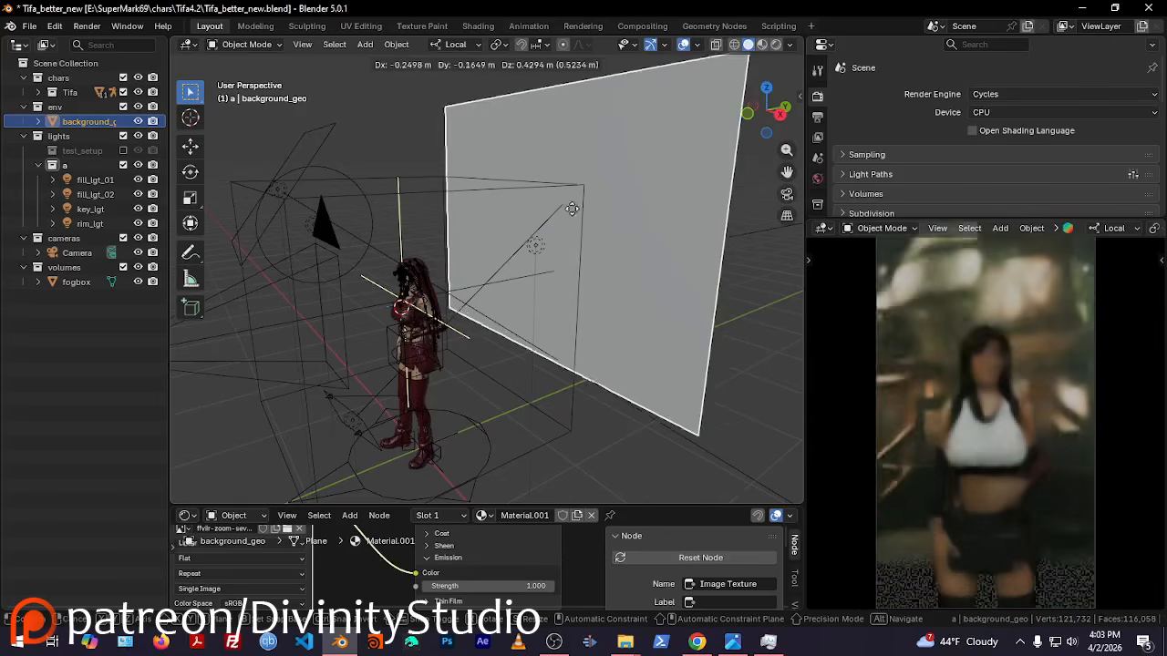
pyautogui.rightClick(581, 266)
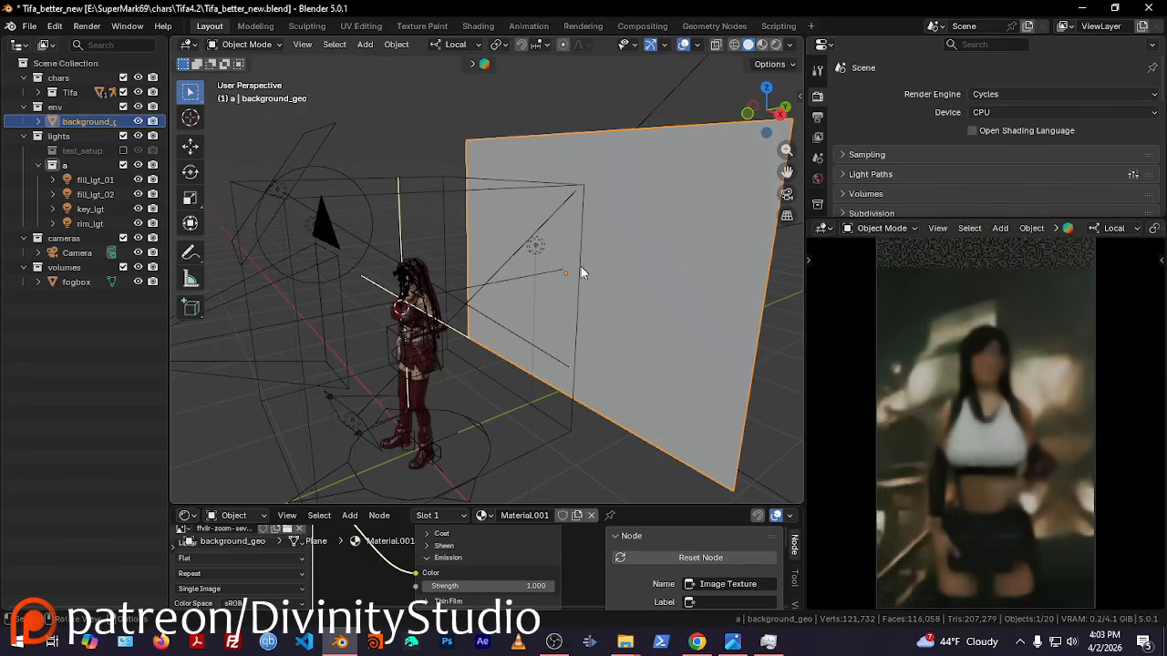
# Switch to Chrome and review the "ff7 background wallpaper" image search and the selected Square Enix wallpaper used as background source
pyautogui.click(697, 642)
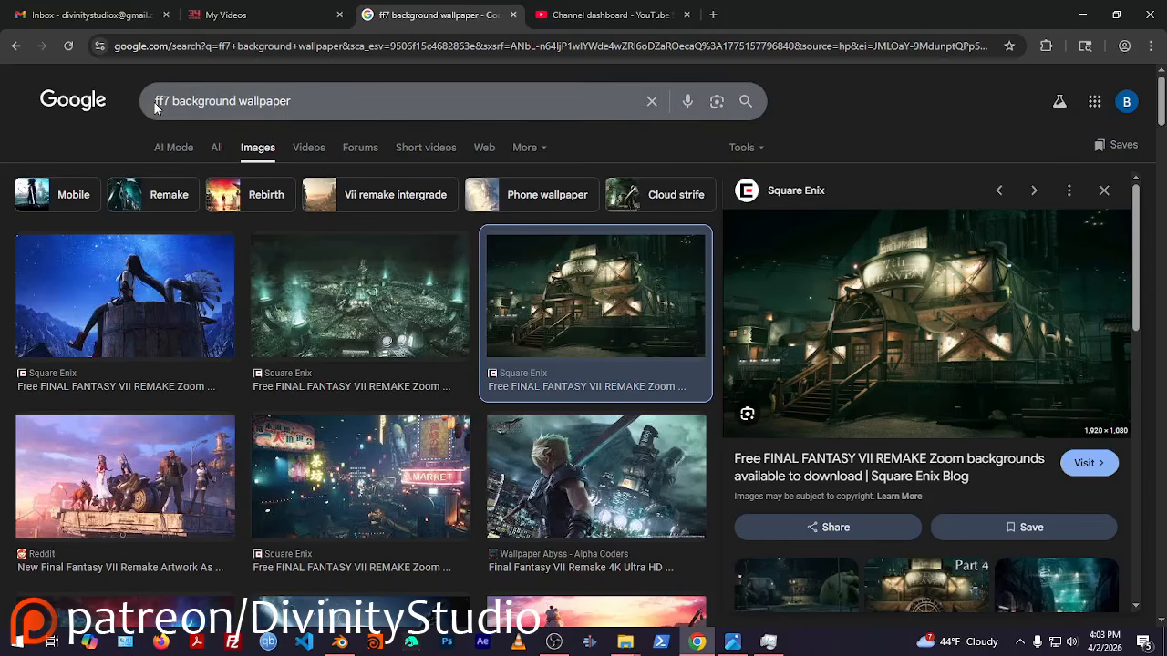
pyautogui.moveTo(172, 106); pyautogui.dragTo(296, 103)
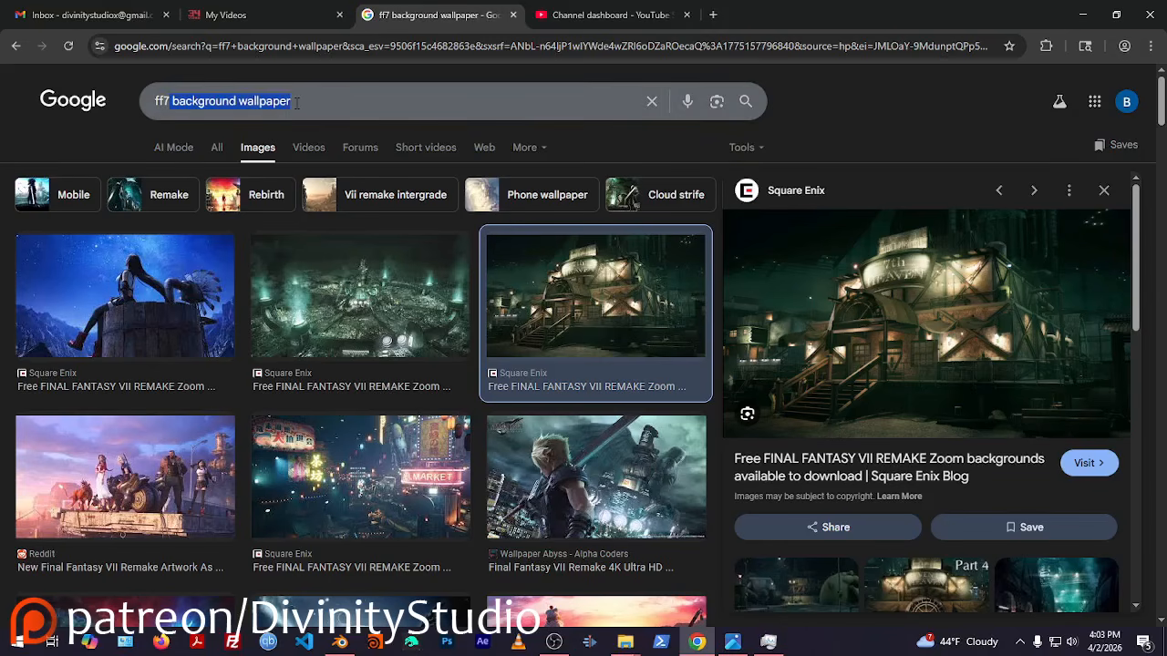
pyautogui.click(296, 103)
pyautogui.rightClick(860, 297)
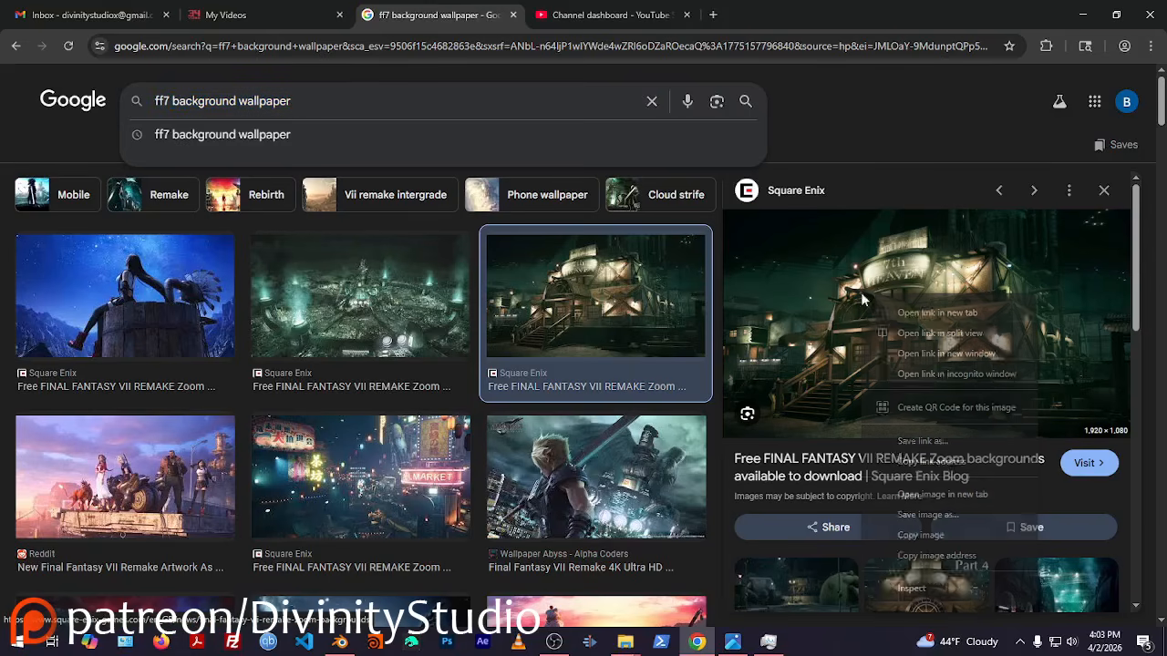
pyautogui.click(865, 119)
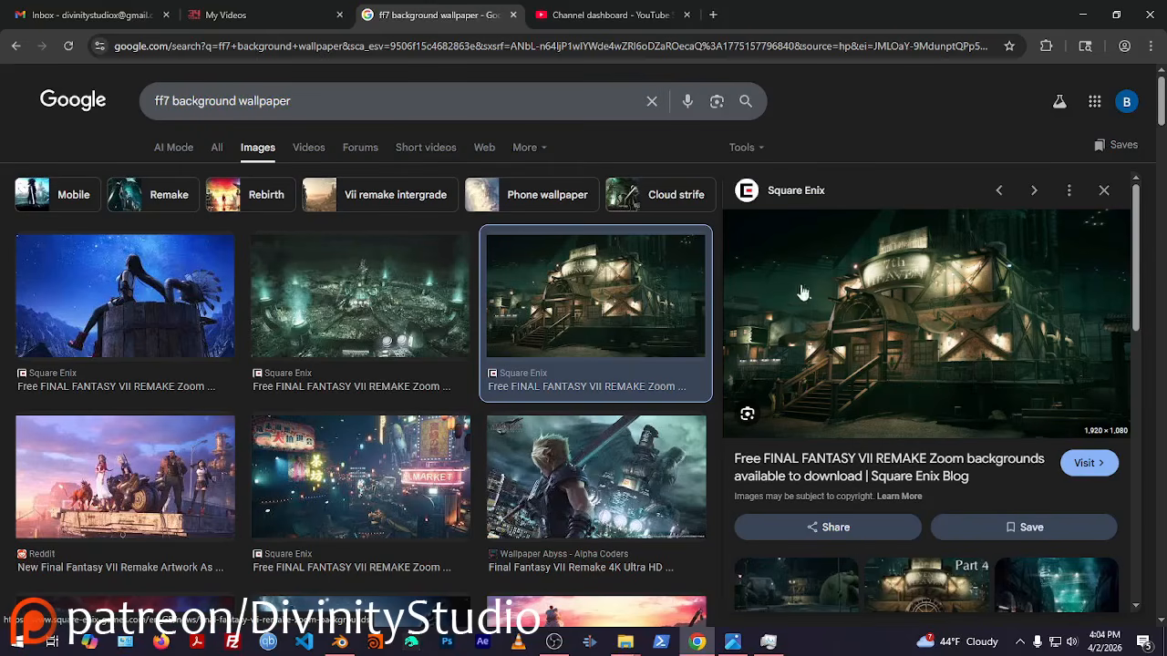
# Switch back to Blender, widen the 3D viewport and enlarge the shader editor to show background_geo's image texture and emission nodes
pyautogui.click(356, 641)
pyautogui.moveTo(626, 240); pyautogui.dragTo(617, 435, button='middle')
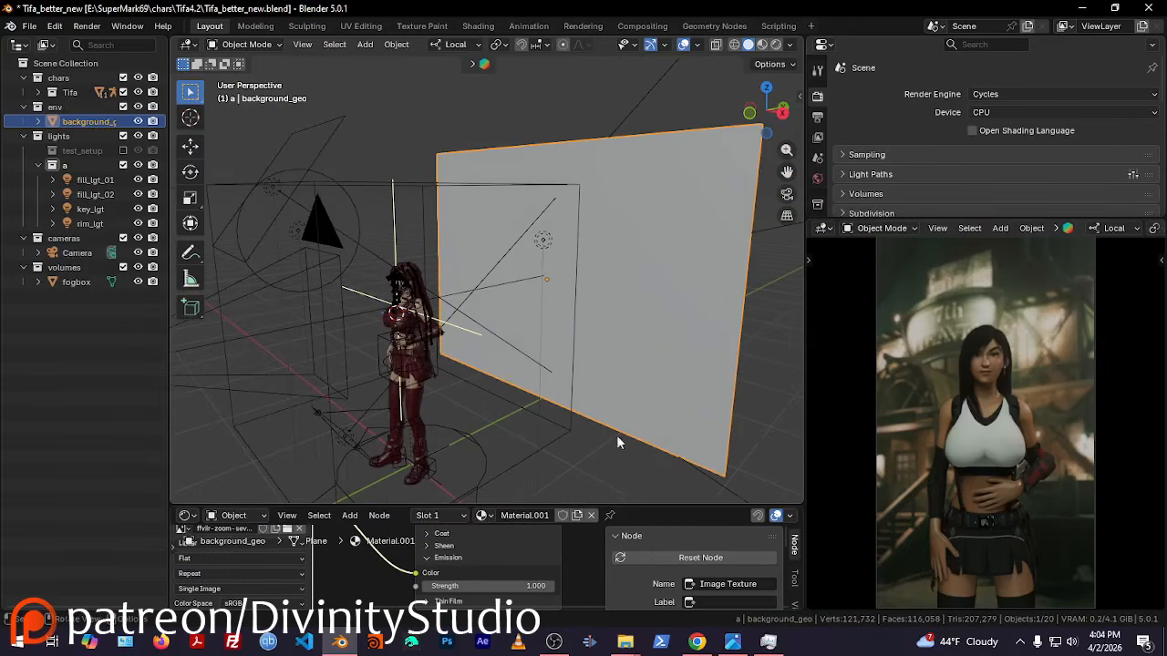
pyautogui.moveTo(806, 480); pyautogui.dragTo(867, 482)
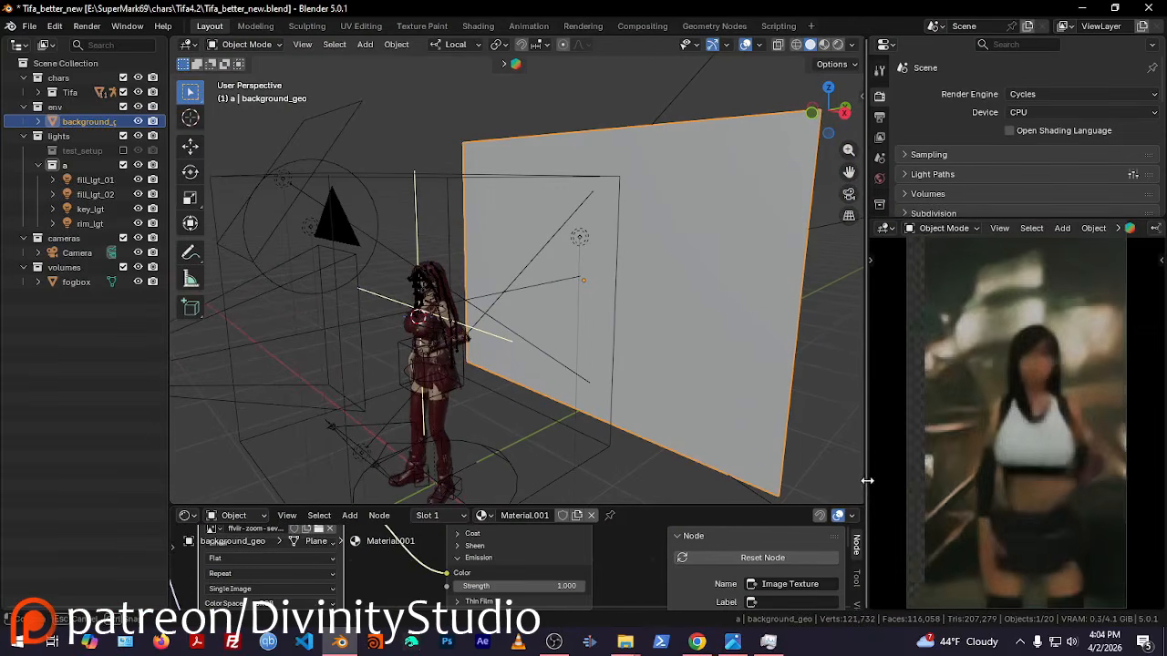
pyautogui.moveTo(761, 499); pyautogui.dragTo(734, 384)
pyautogui.moveTo(407, 472); pyautogui.dragTo(546, 515, button='middle')
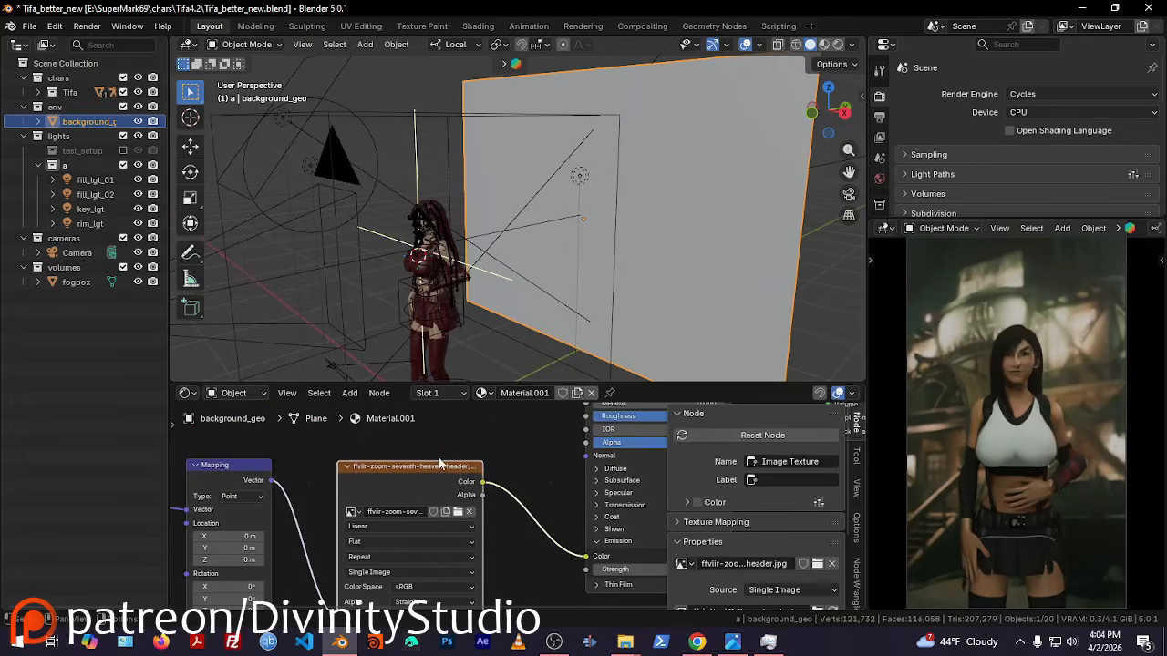
pyautogui.moveTo(432, 466); pyautogui.dragTo(433, 464)
pyautogui.moveTo(532, 515); pyautogui.dragTo(428, 469, button='middle')
# Set the background material's Emission Strength to 0, compare the rendered preview, and set it back to 1
pyautogui.moveTo(476, 510); pyautogui.dragTo(481, 510)
pyautogui.click(561, 522)
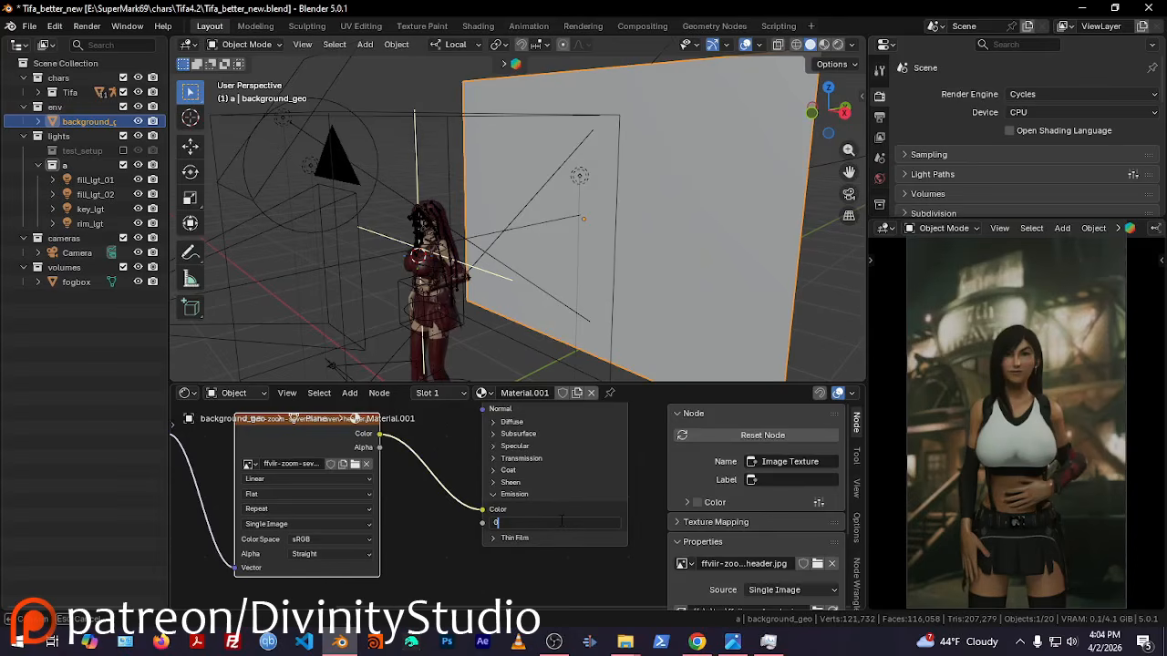
pyautogui.write('0')
pyautogui.press('Return')
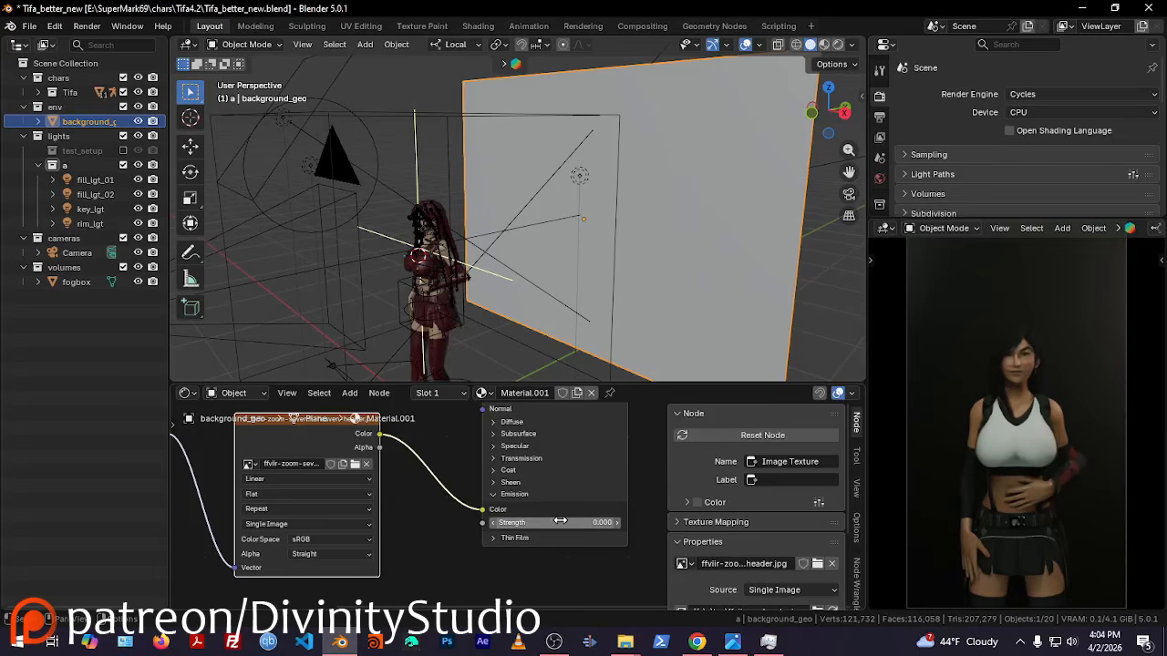
pyautogui.click(561, 522)
pyautogui.write('1')
pyautogui.press('Return')
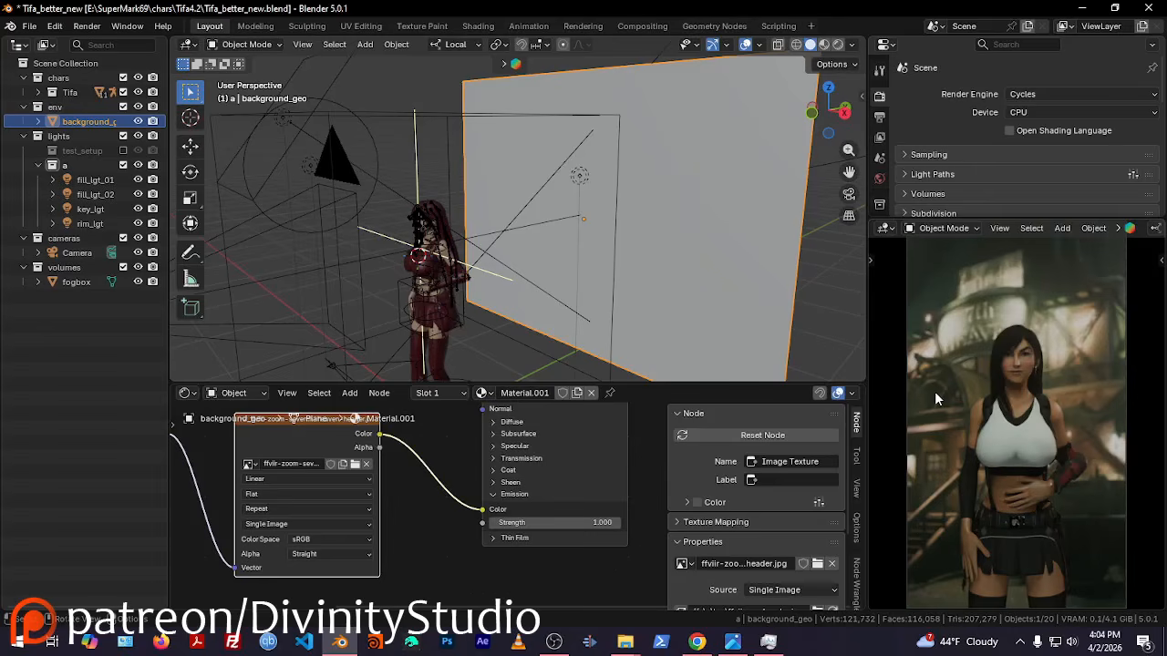
# Hide rim_lgt, key_lgt, fill_lgt_02, fill_lgt_01 and the background_geo plane in the viewport
pyautogui.moveTo(799, 255); pyautogui.dragTo(466, 249, button='middle')
pyautogui.moveTo(532, 227); pyautogui.dragTo(556, 140, button='middle')
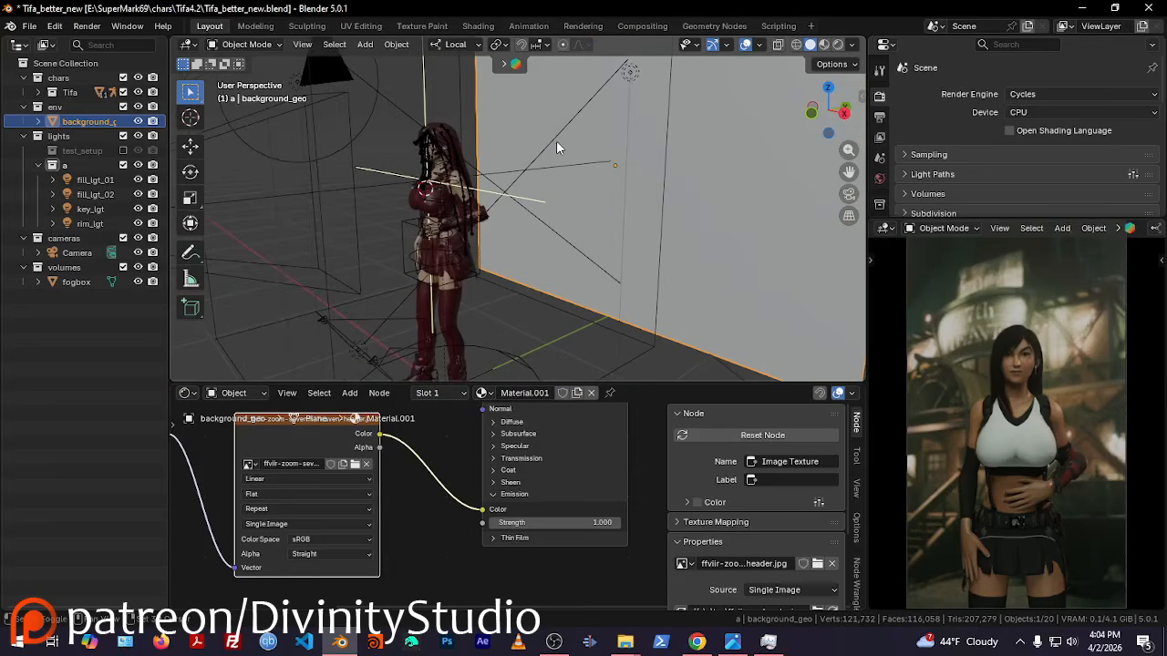
pyautogui.scroll(-3, 548, 143)
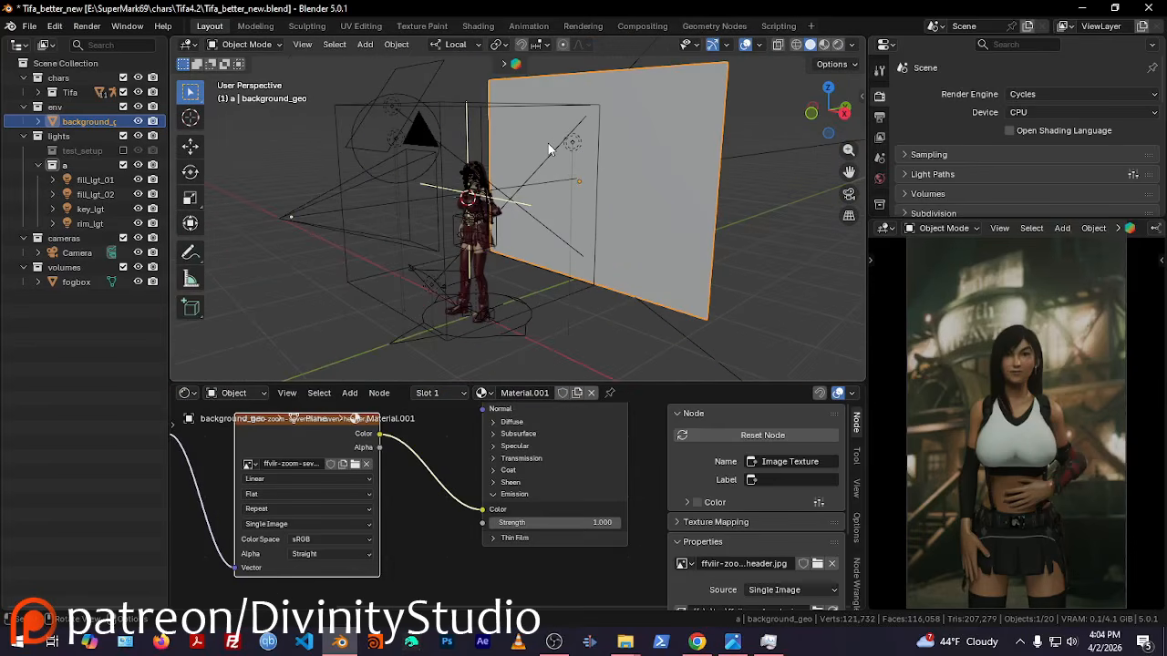
pyautogui.moveTo(451, 155); pyautogui.dragTo(450, 193, button='middle')
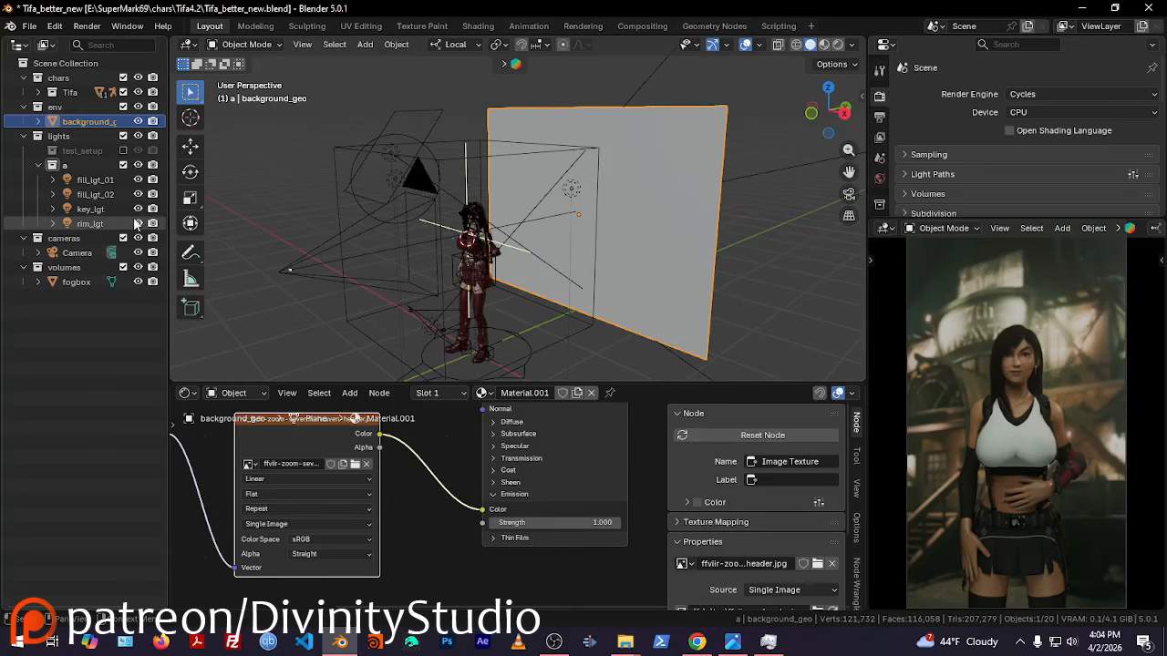
pyautogui.moveTo(137, 224); pyautogui.dragTo(139, 179)
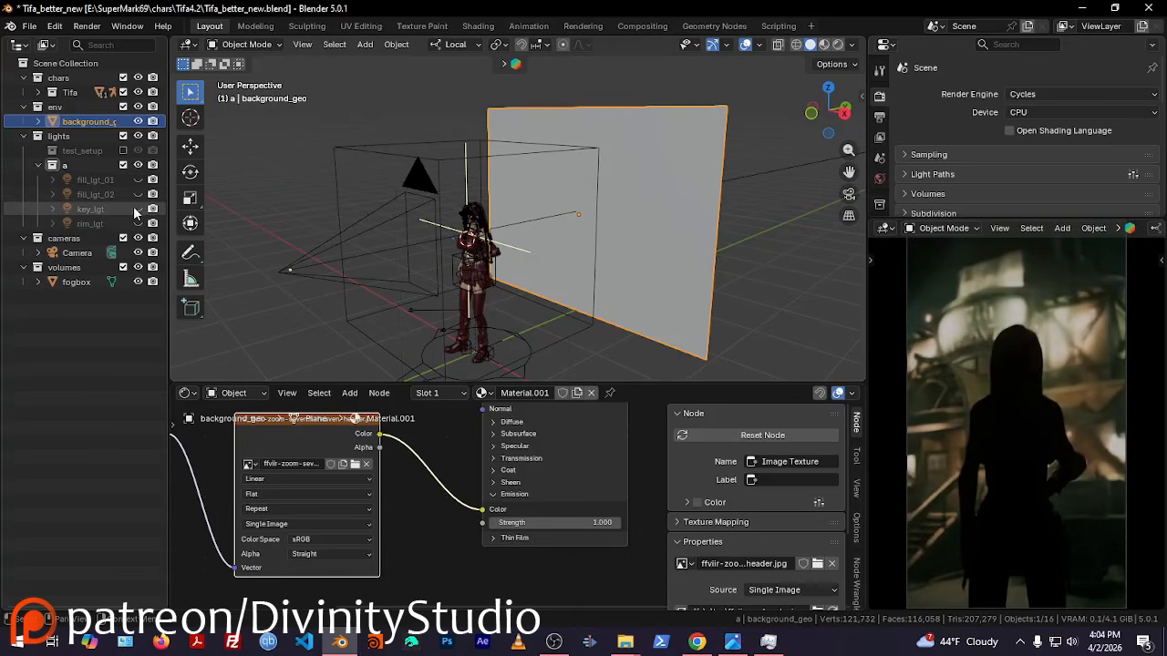
pyautogui.moveTo(432, 453); pyautogui.dragTo(451, 474, button='middle')
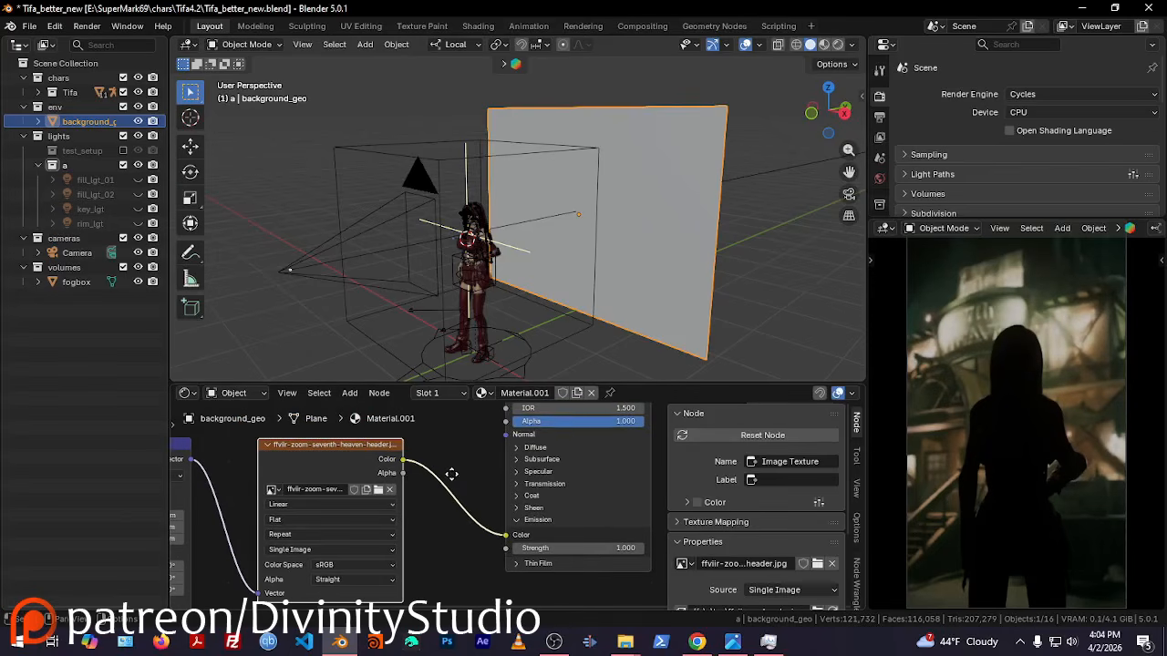
pyautogui.click(549, 547)
pyautogui.click(142, 125)
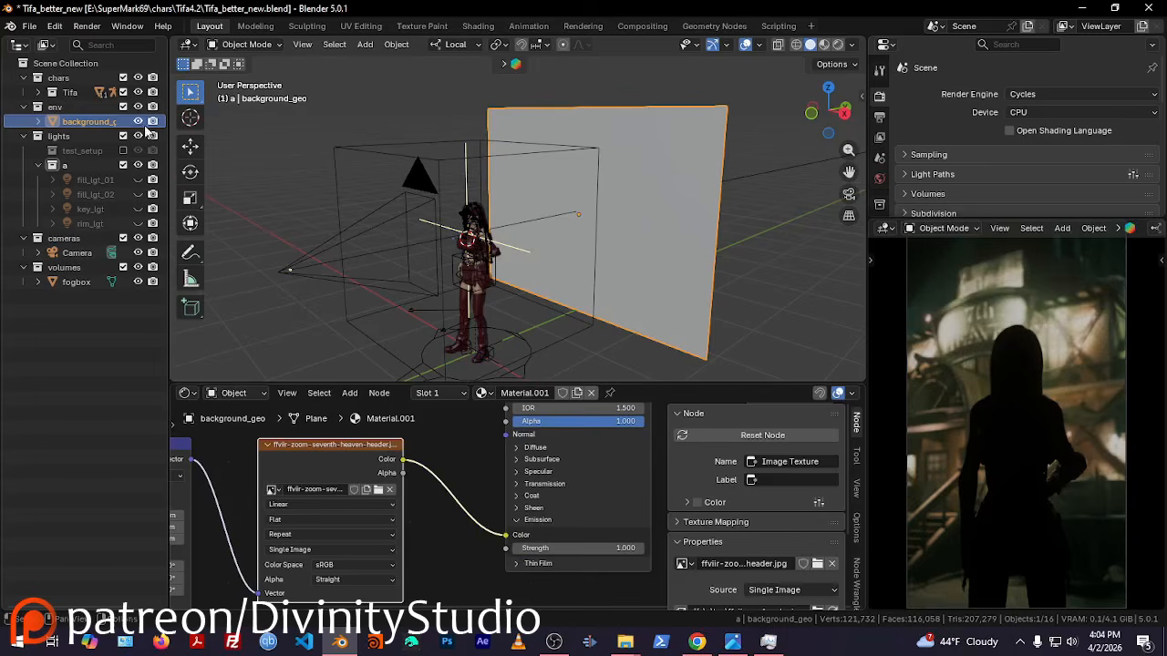
pyautogui.click(138, 122)
# Inspect key_lgt's contribution on its own by toggling its visibility in the viewport, leaving it hidden
pyautogui.click(93, 221)
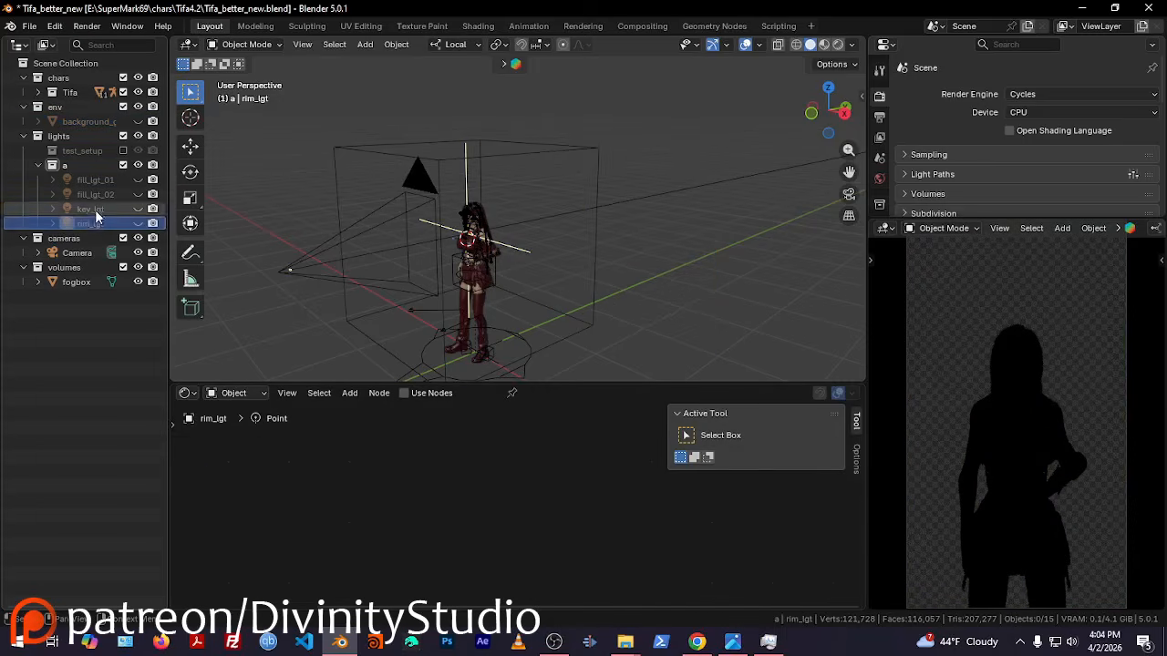
pyautogui.click(97, 210)
pyautogui.click(139, 209)
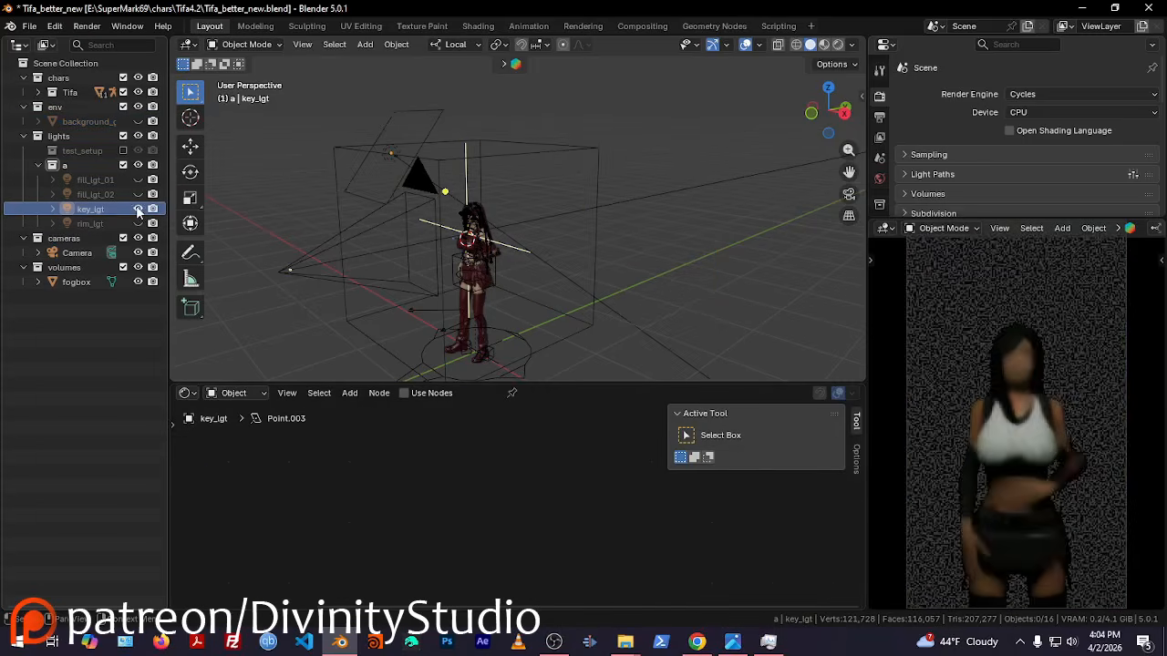
pyautogui.moveTo(446, 273)
pyautogui.mouseDown(button='middle')
pyautogui.moveTo(489, 270)
pyautogui.moveTo(452, 256)
pyautogui.mouseUp(button='middle')
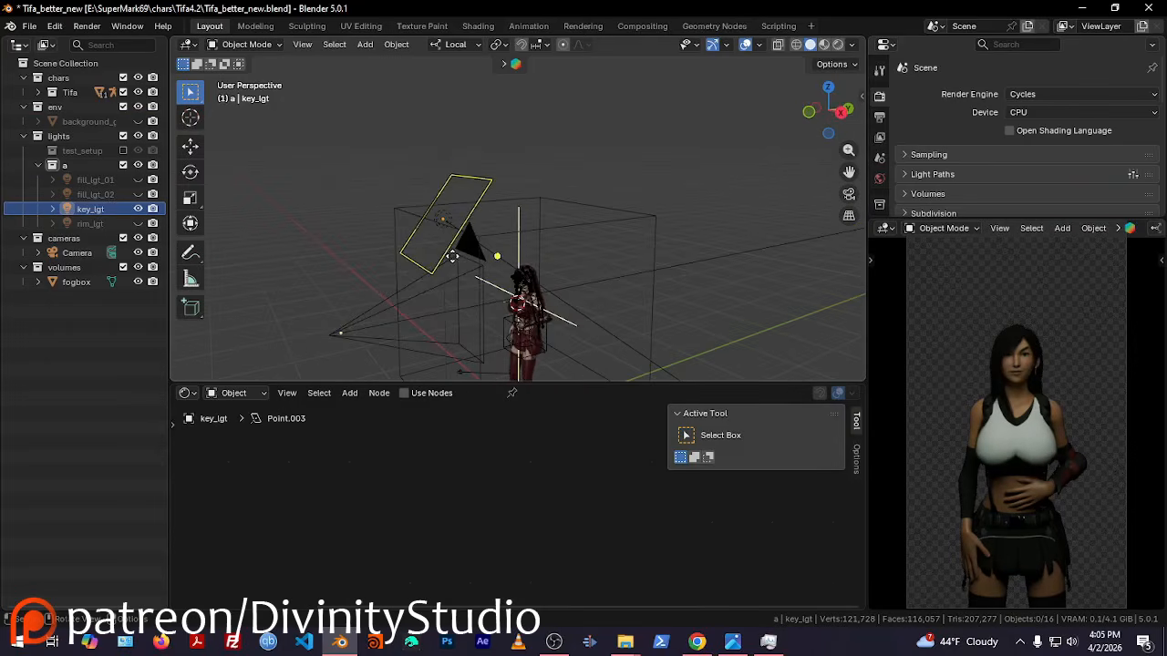
pyautogui.click(135, 208)
pyautogui.click(134, 209)
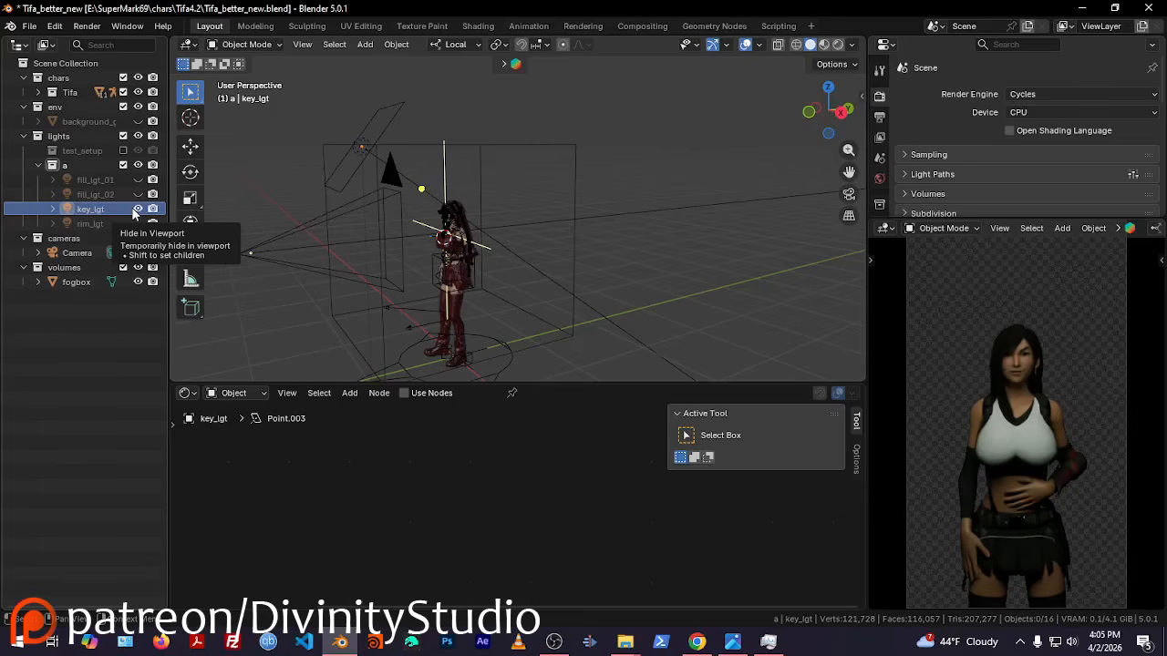
pyautogui.click(135, 209)
# Inspect fill_lgt_02 alone by showing it, selecting and framing it near the character's legs, and hiding it again
pyautogui.click(139, 194)
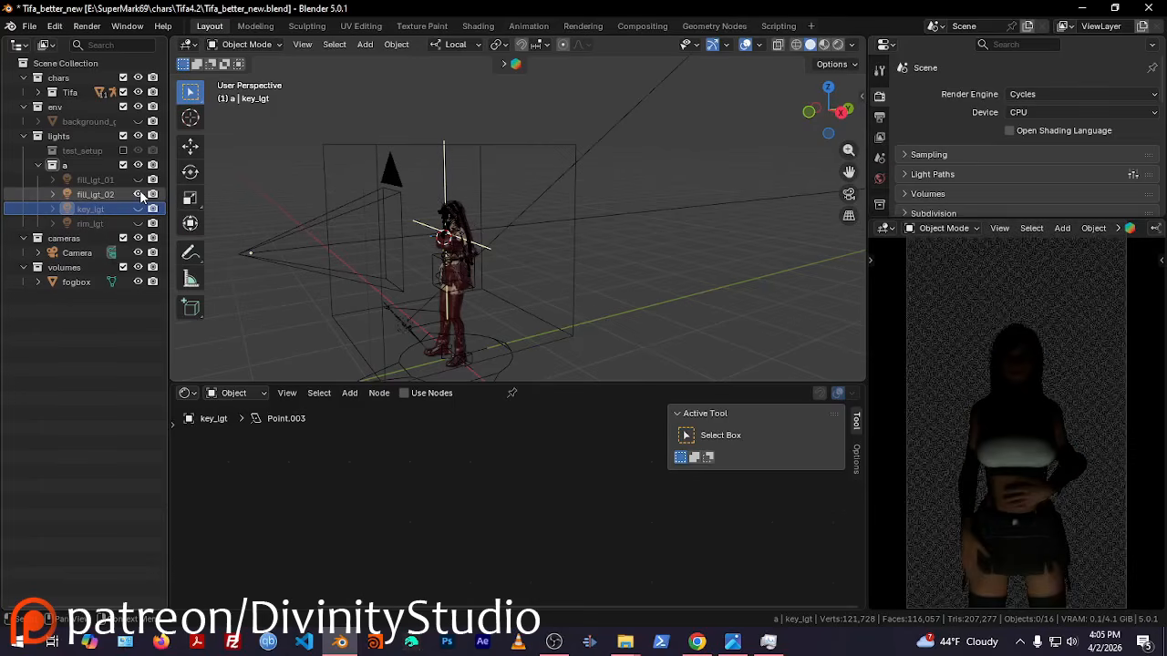
pyautogui.moveTo(413, 297); pyautogui.dragTo(409, 266, button='middle')
pyautogui.click(405, 271)
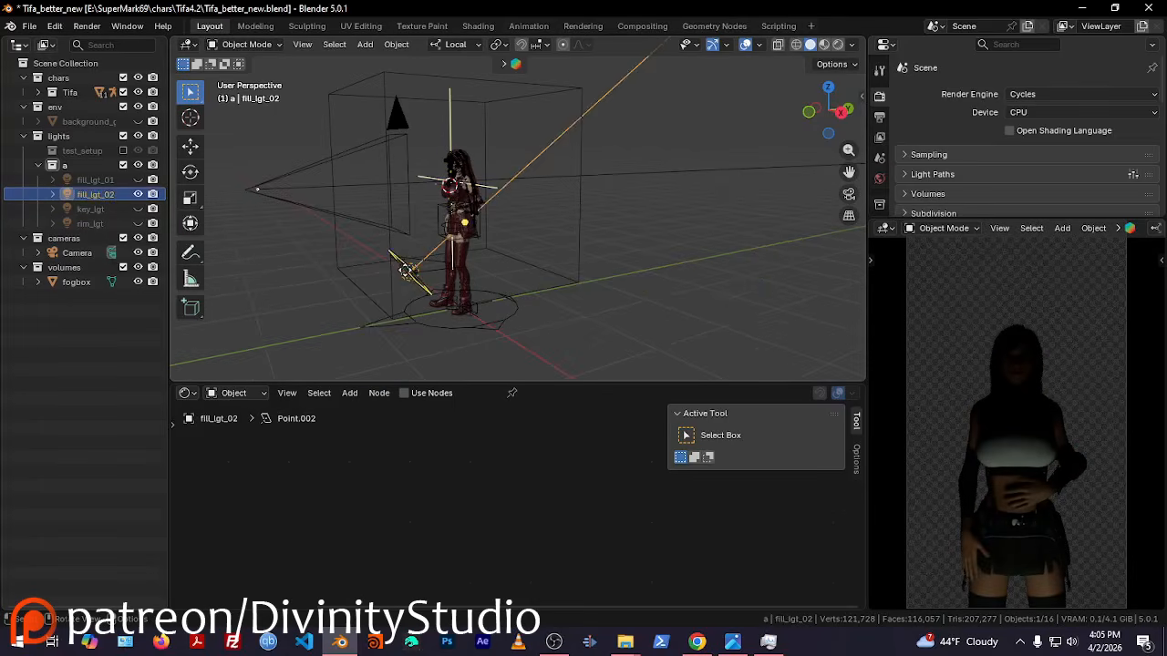
pyautogui.press('KP_Decimal')
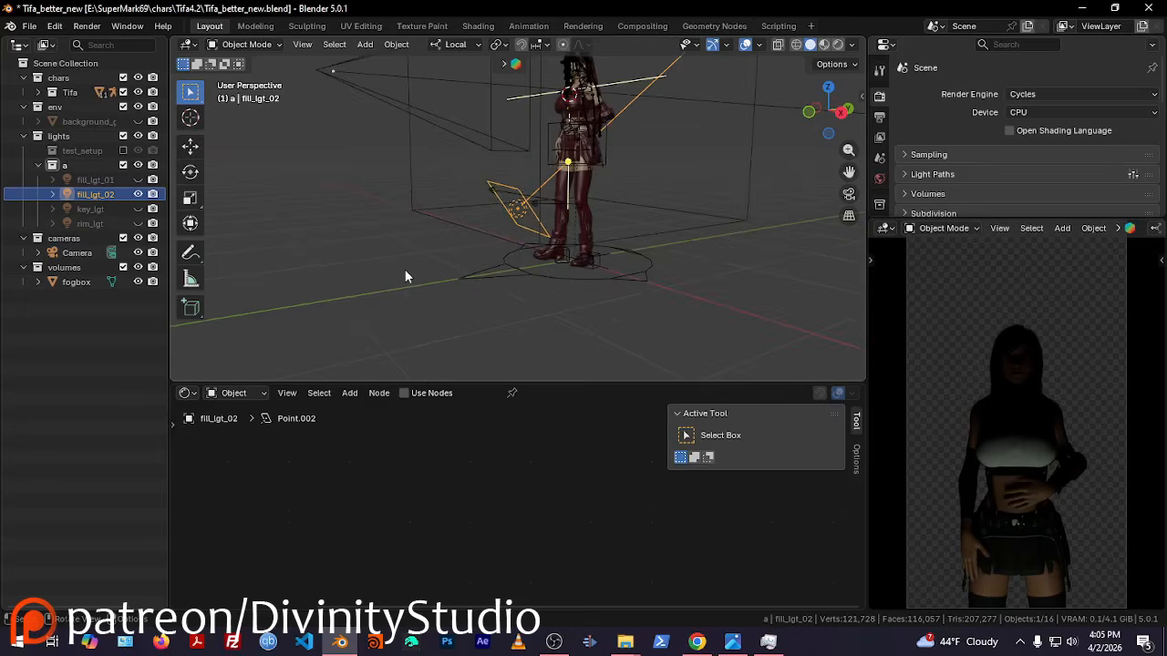
pyautogui.scroll(3, 405, 269)
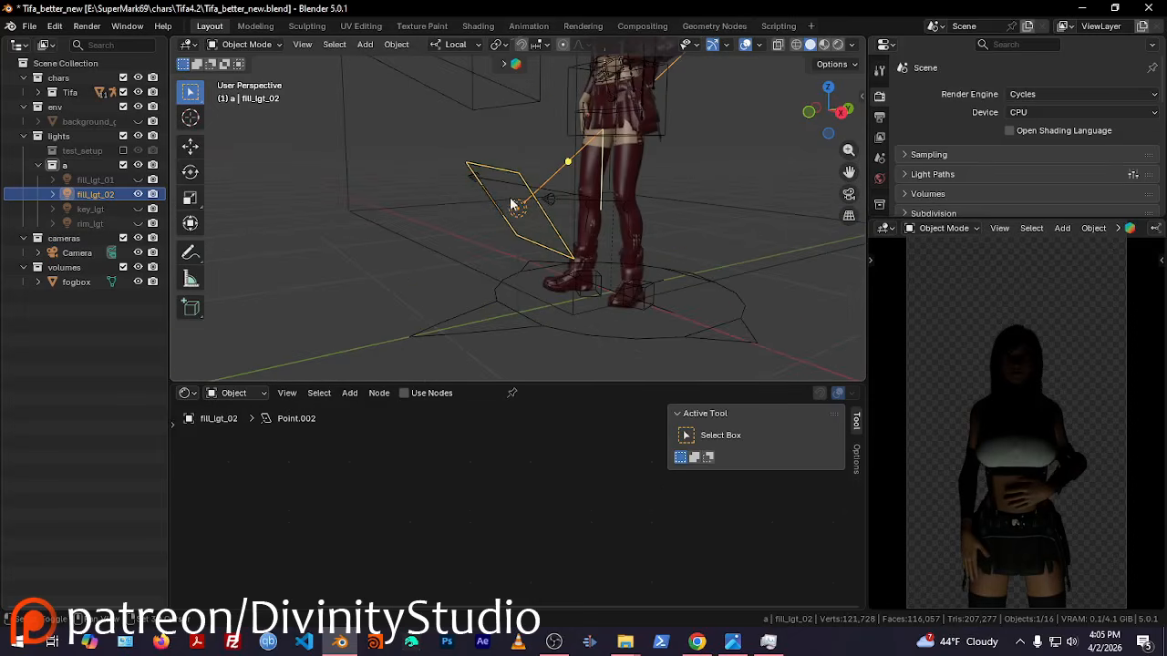
pyautogui.moveTo(513, 195); pyautogui.dragTo(487, 236, button='middle')
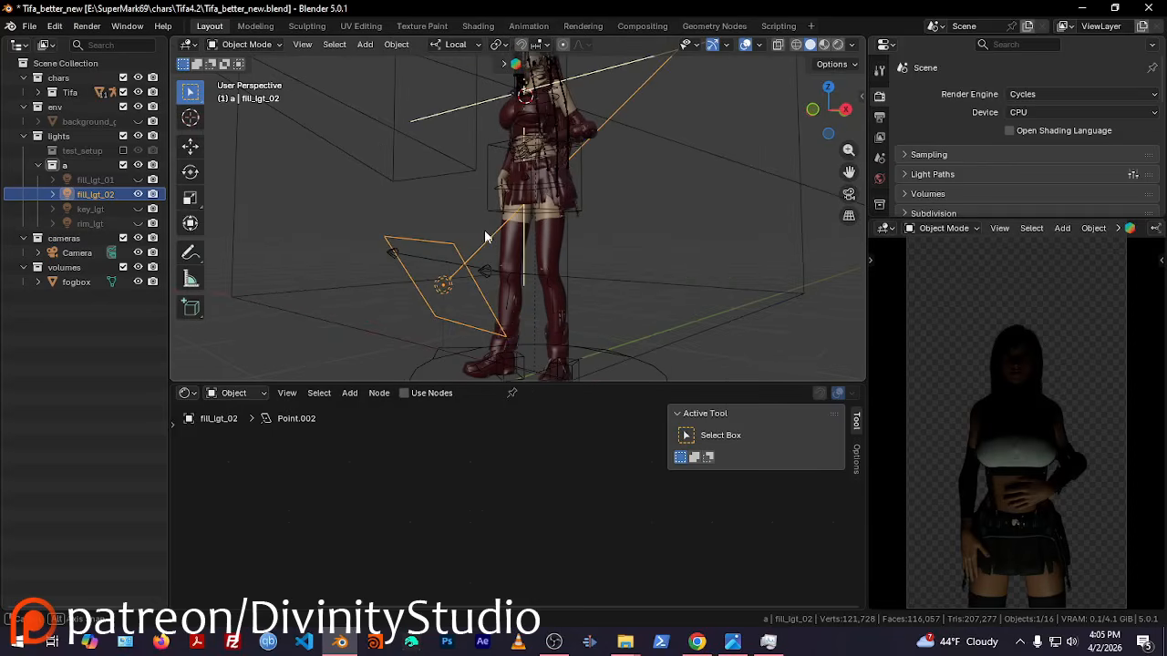
pyautogui.click(138, 194)
# Show fill_lgt_01 alone, examine its light settings in an enlarged properties area, and hide it again
pyautogui.click(138, 179)
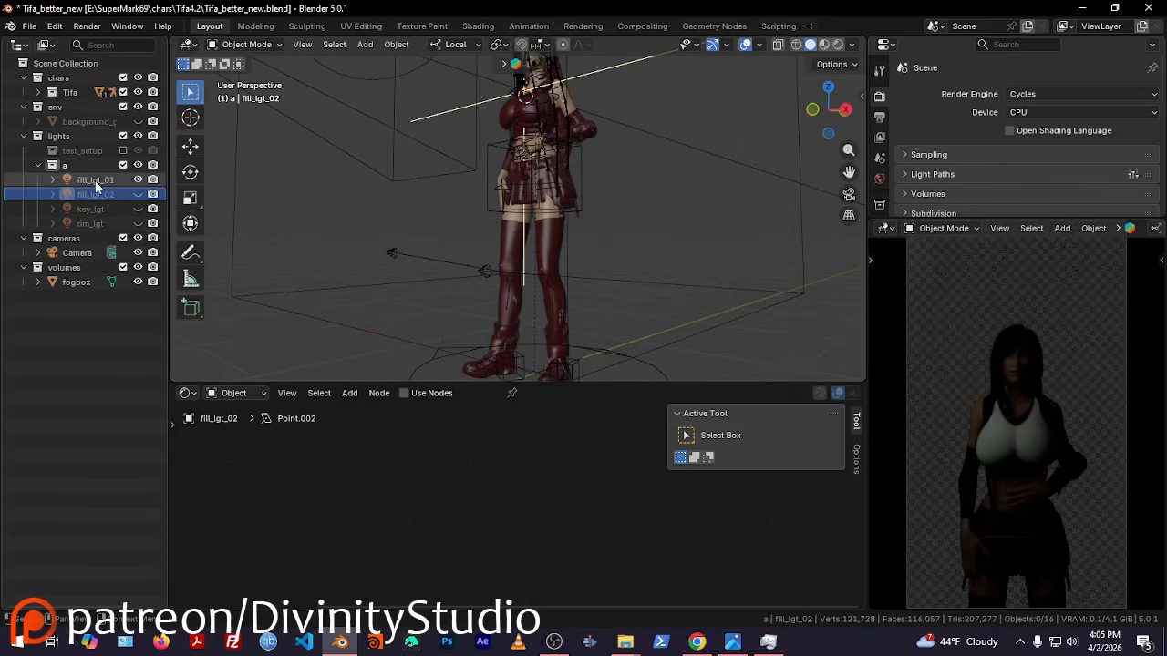
pyautogui.click(96, 182)
pyautogui.keyDown('shift'); pyautogui.moveTo(565, 102); pyautogui.dragTo(609, 230, button='middle'); pyautogui.keyUp('shift')
pyautogui.moveTo(984, 221); pyautogui.dragTo(982, 346)
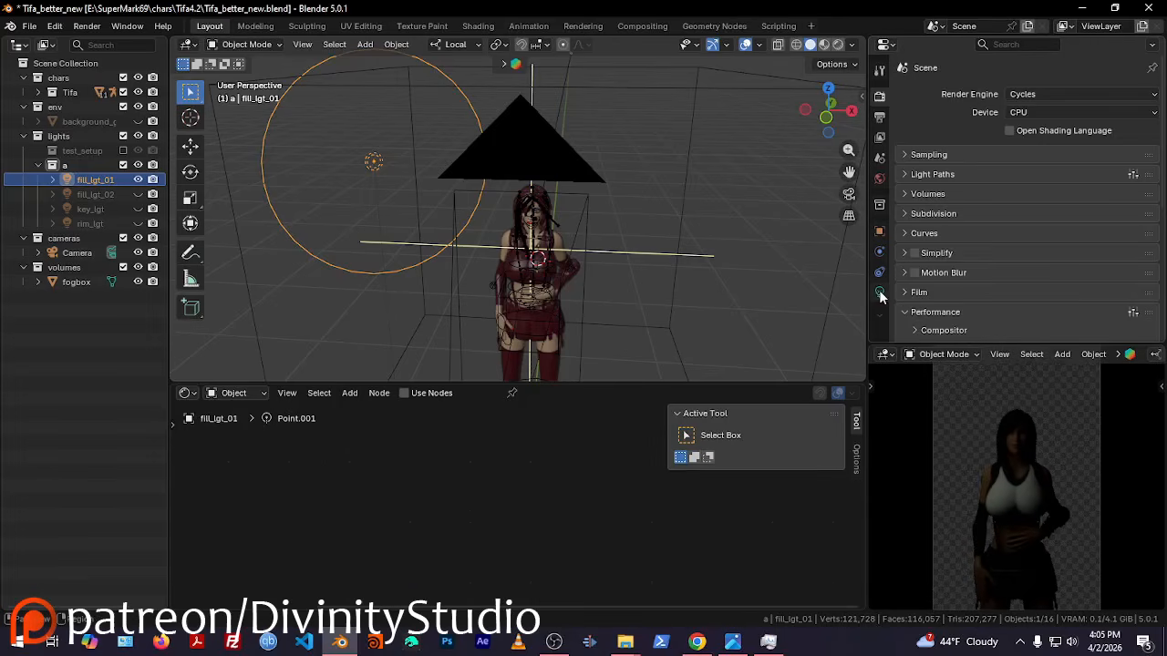
pyautogui.click(879, 292)
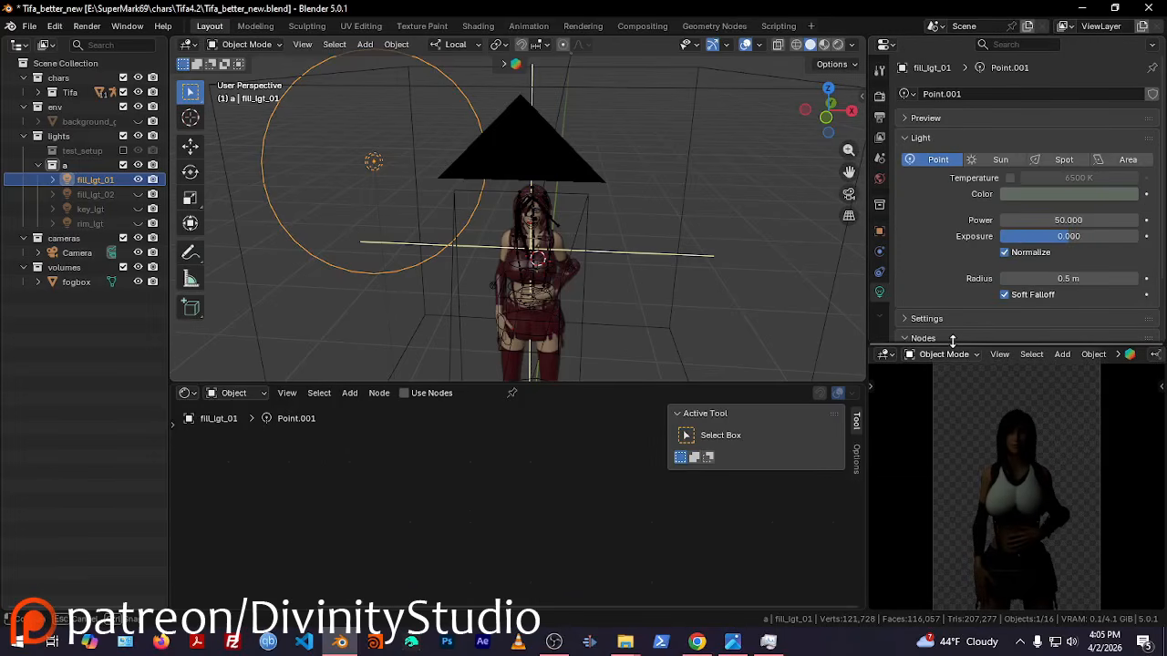
pyautogui.moveTo(953, 340); pyautogui.dragTo(953, 294)
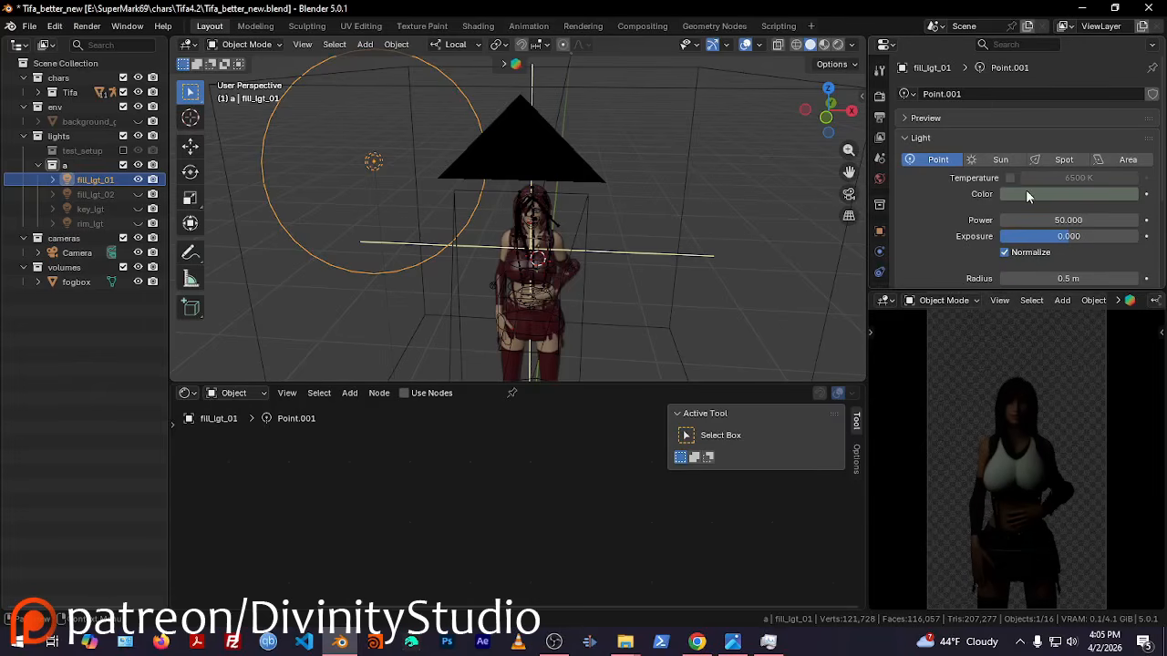
pyautogui.click(138, 180)
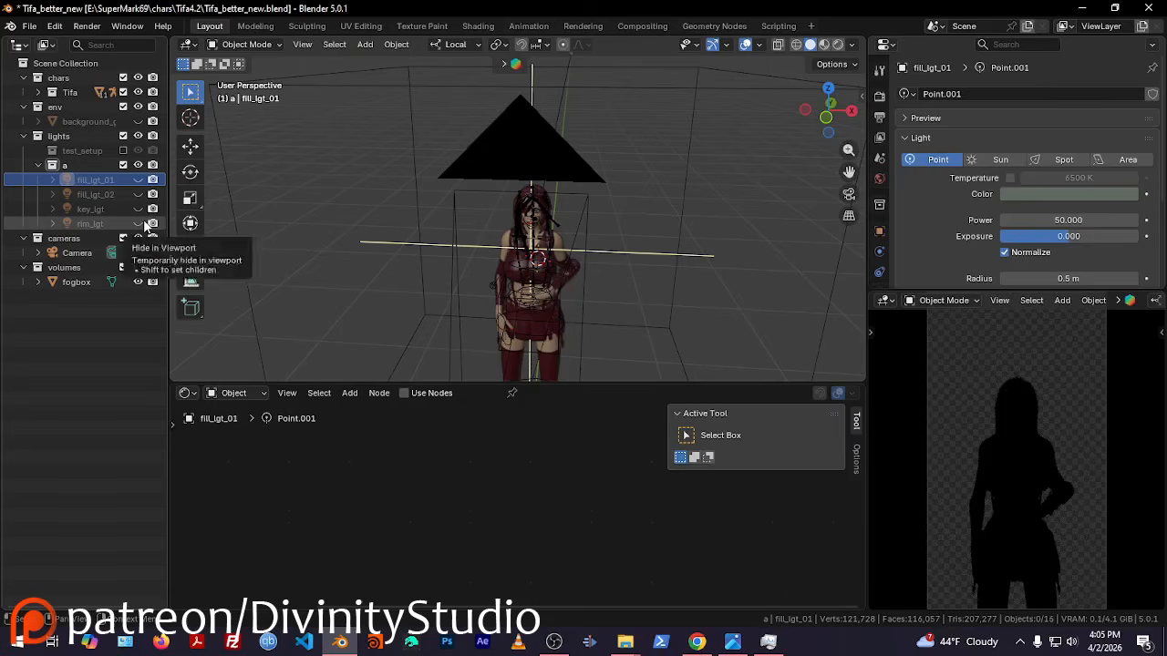
# Show rim_lgt in the viewport and select it to examine its position and light settings
pyautogui.click(139, 223)
pyautogui.moveTo(587, 172); pyautogui.dragTo(680, 133, button='middle')
pyautogui.click(683, 134)
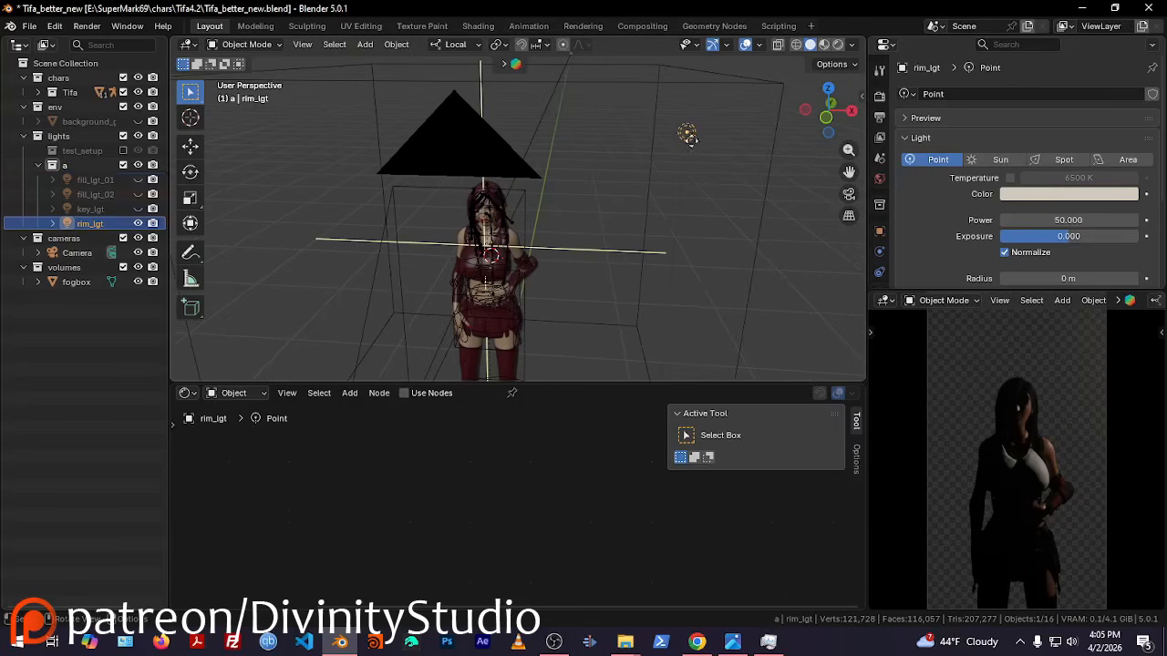
pyautogui.moveTo(717, 213); pyautogui.dragTo(679, 190, button='middle')
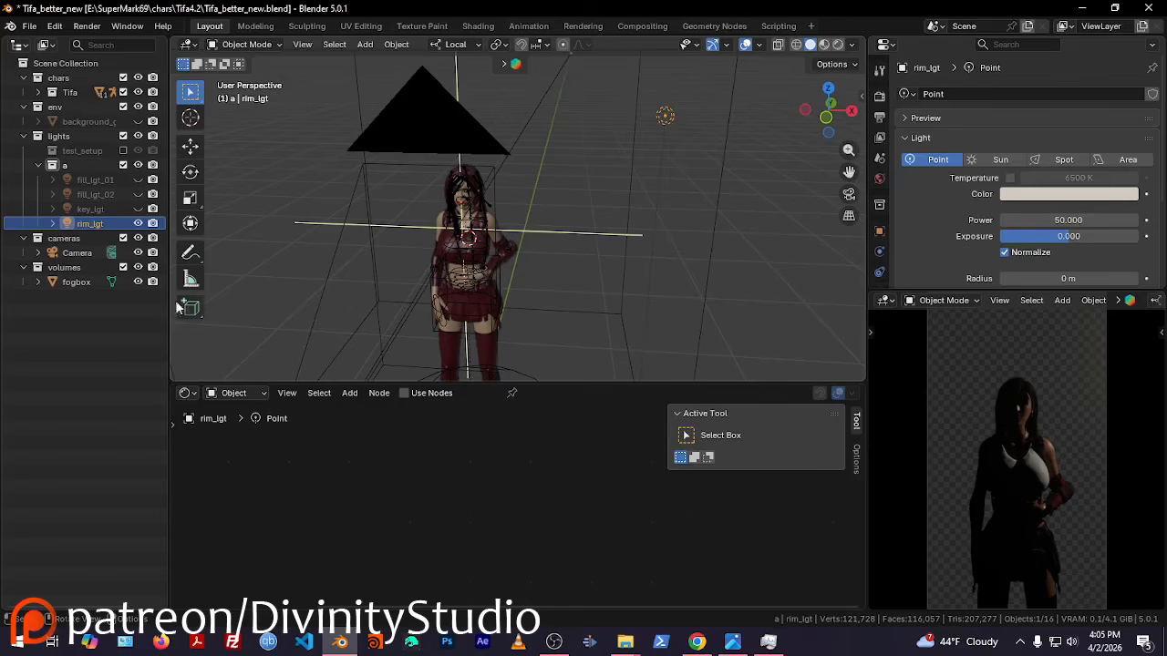
# Make key_lgt, fill_lgt_02 and fill_lgt_01 visible again in the viewport
pyautogui.click(138, 208)
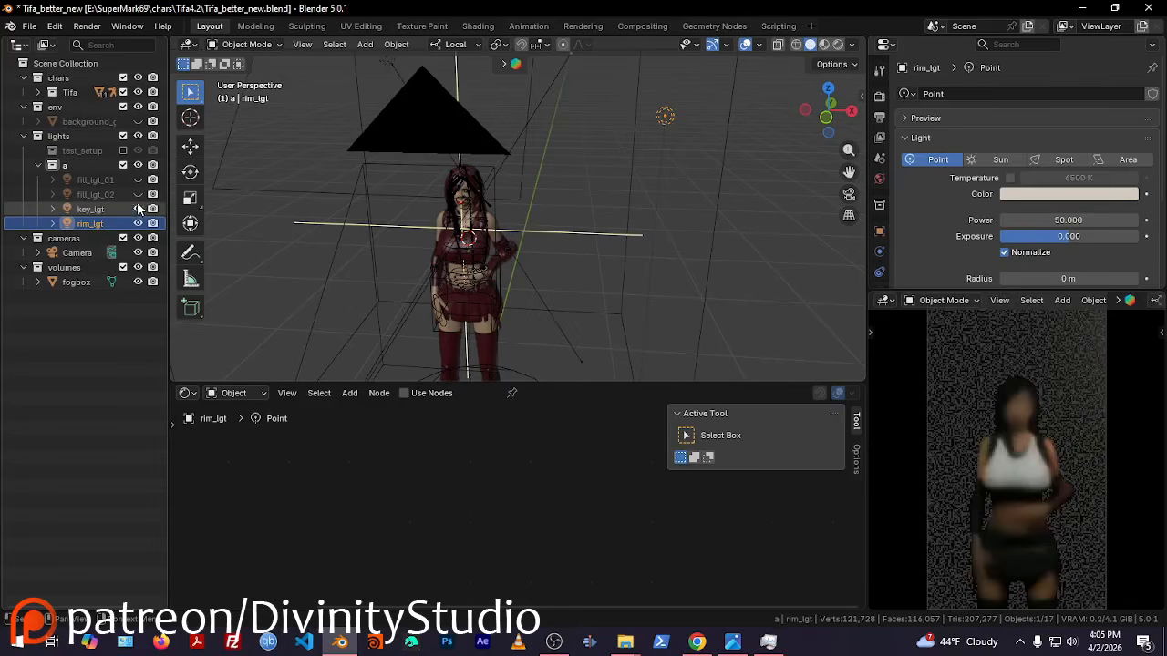
pyautogui.click(138, 194)
pyautogui.click(139, 179)
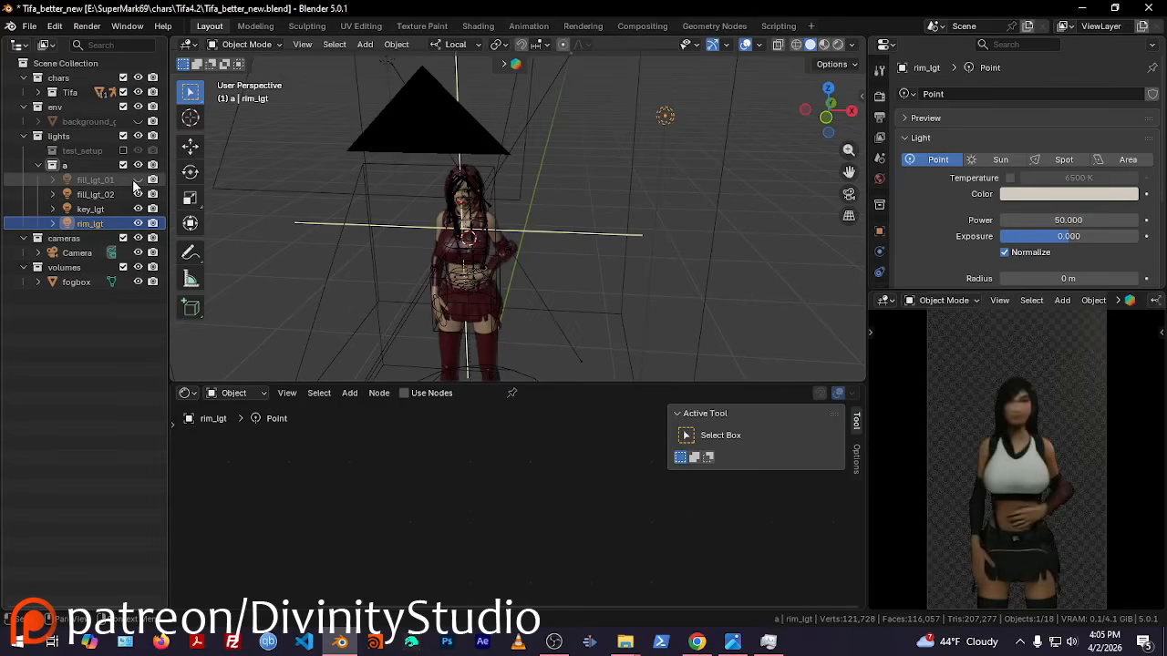
# Inspect the fogbox's extent and shader nodes, and toggle the volumes collection out of the view layer and back in
pyautogui.click(95, 284)
pyautogui.moveTo(561, 219); pyautogui.dragTo(290, 230, button='middle')
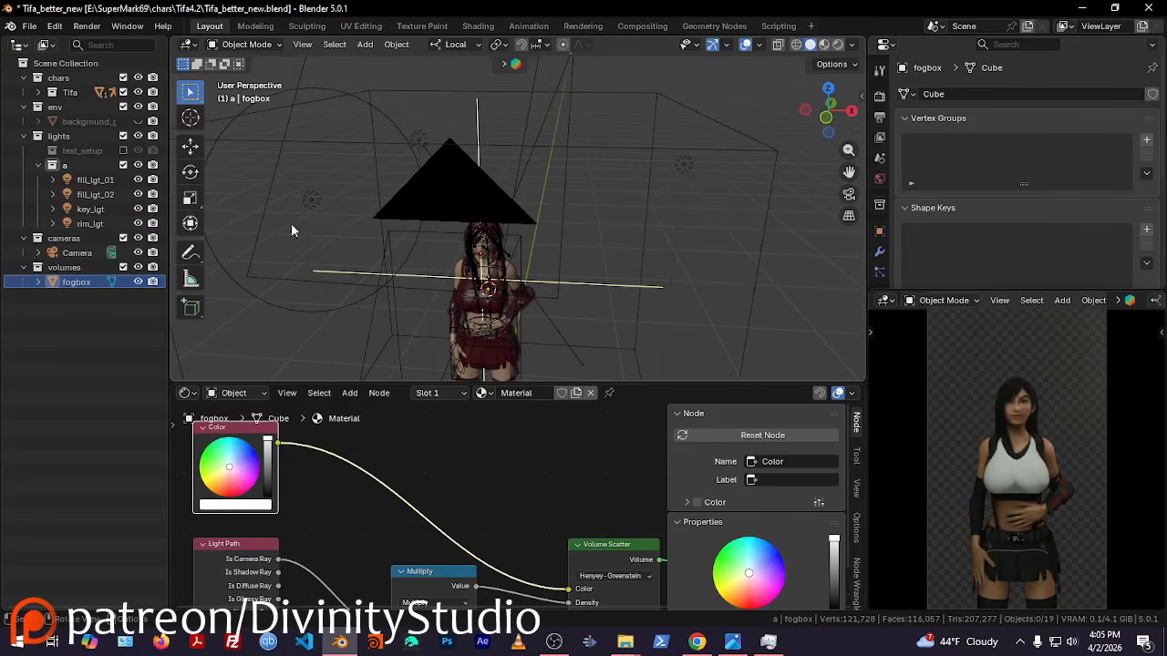
pyautogui.moveTo(462, 448); pyautogui.dragTo(489, 580, button='middle')
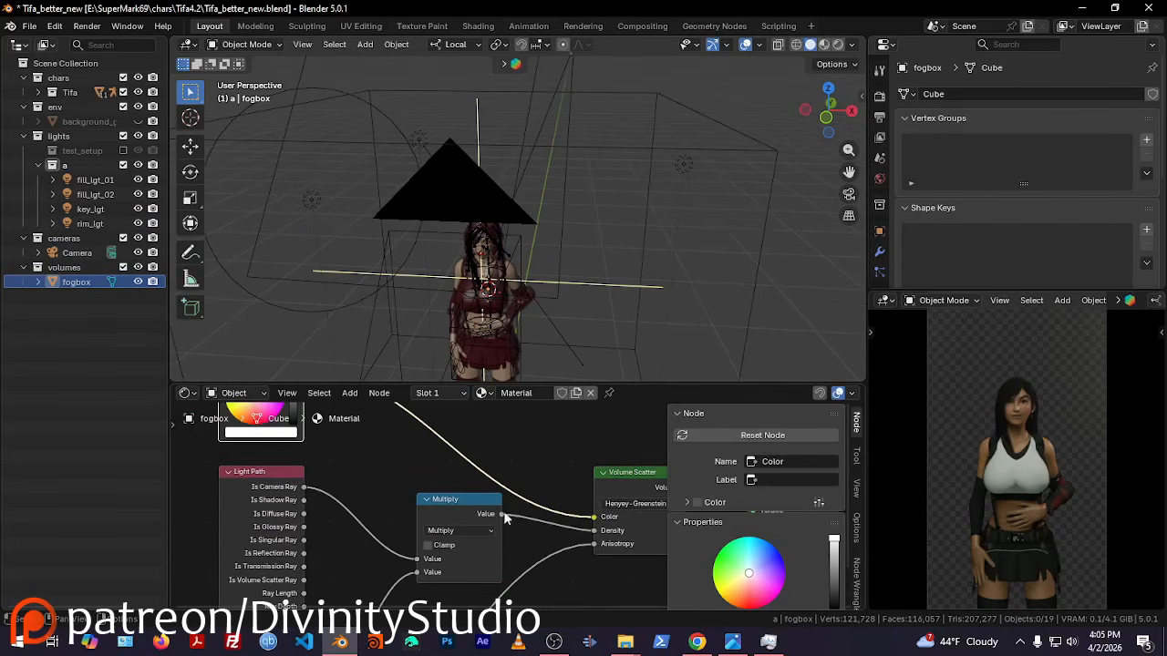
pyautogui.click(122, 266)
pyautogui.click(122, 266)
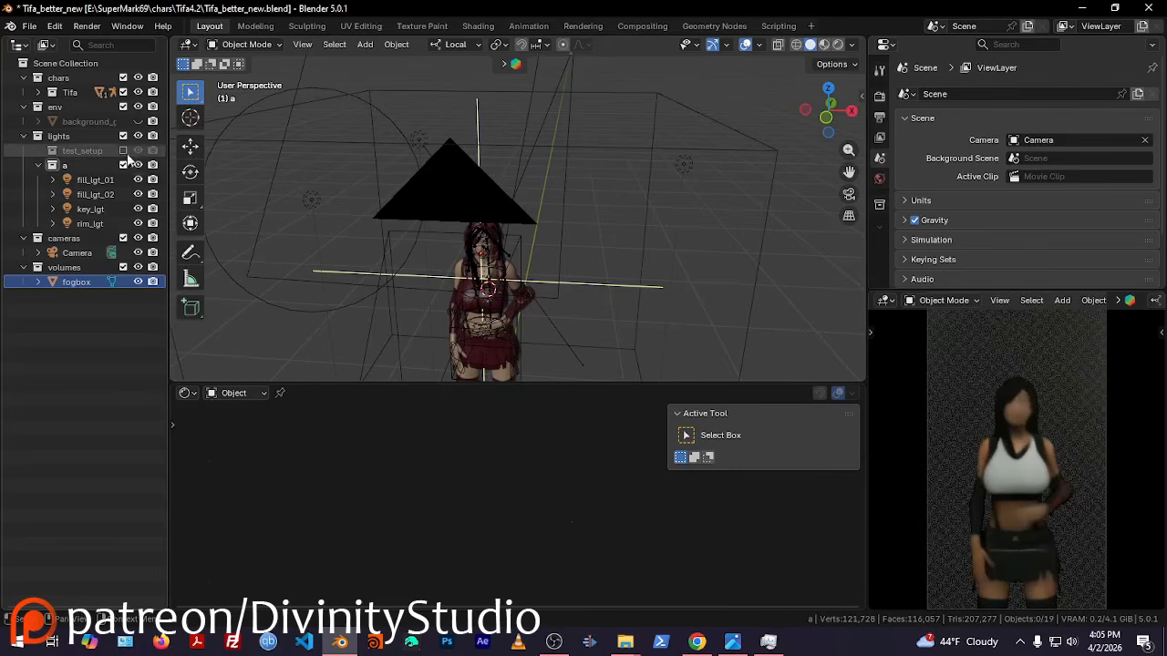
# Make the background plane visible and compare the render with the volumes collection excluded and included
pyautogui.click(138, 121)
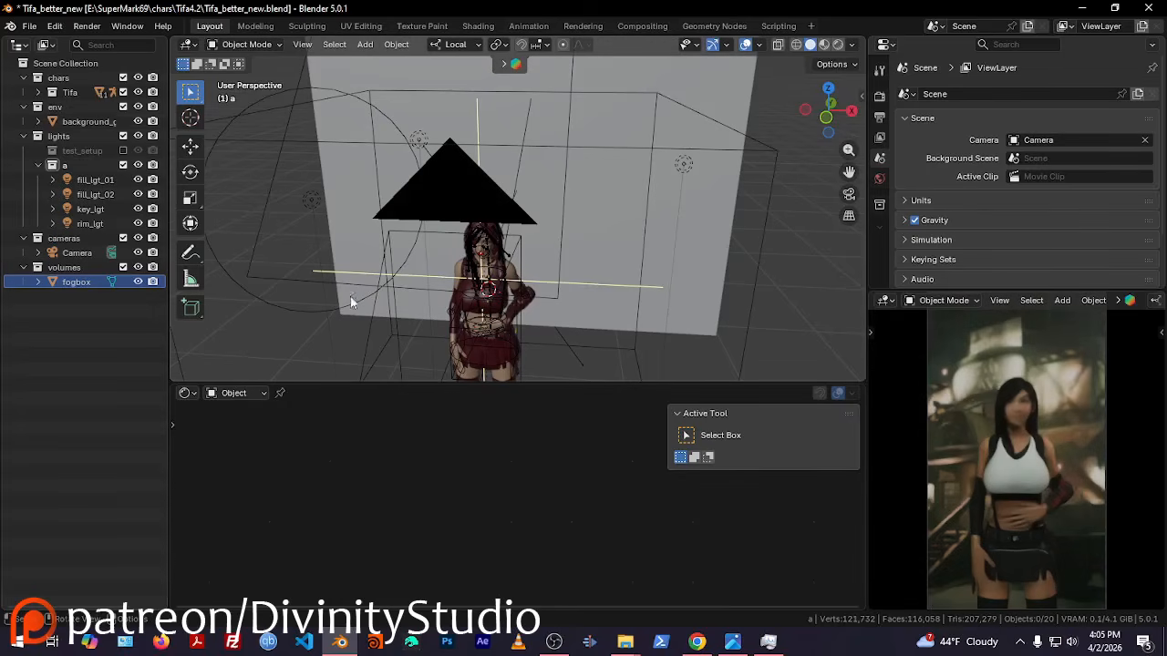
pyautogui.click(123, 267)
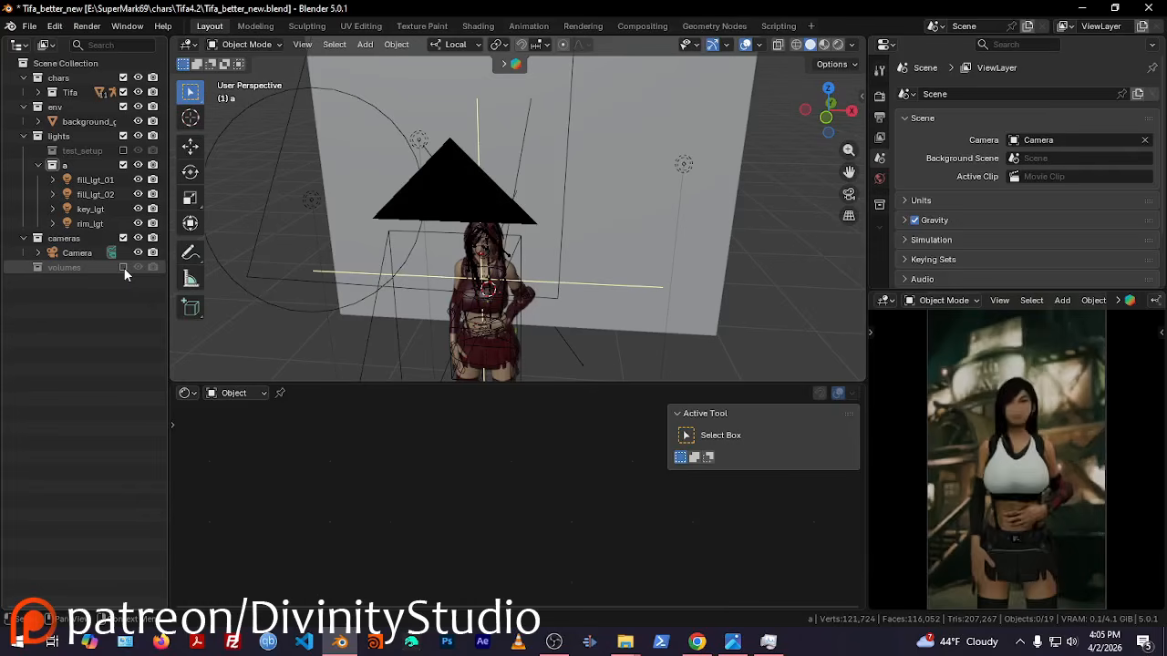
pyautogui.click(123, 267)
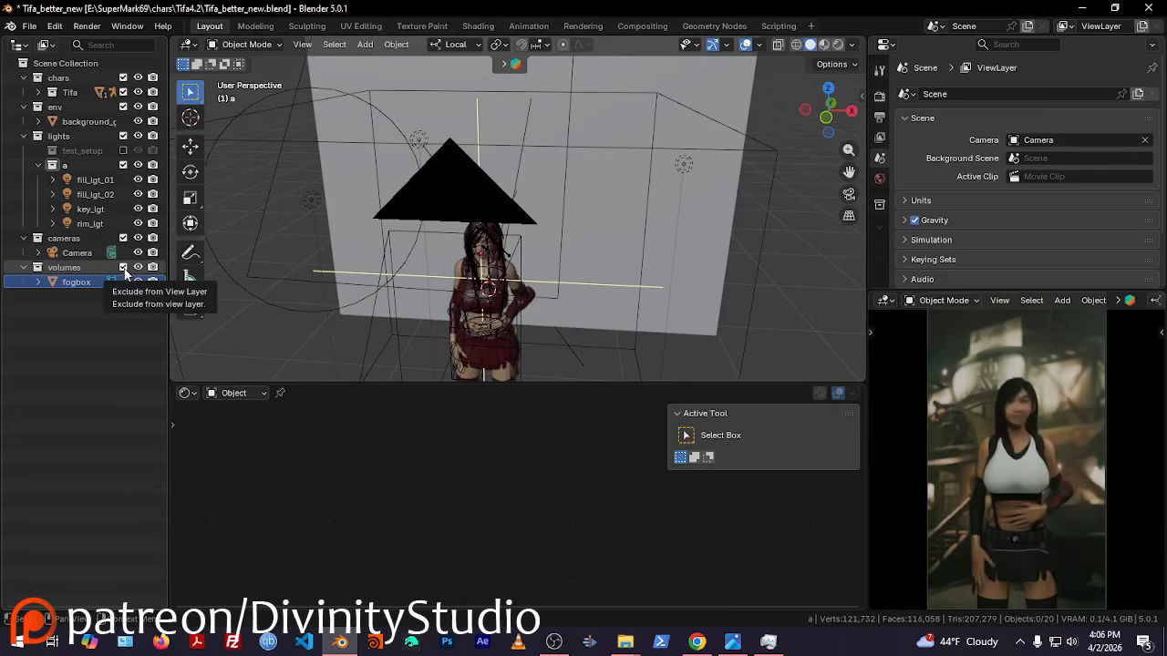
pyautogui.click(123, 267)
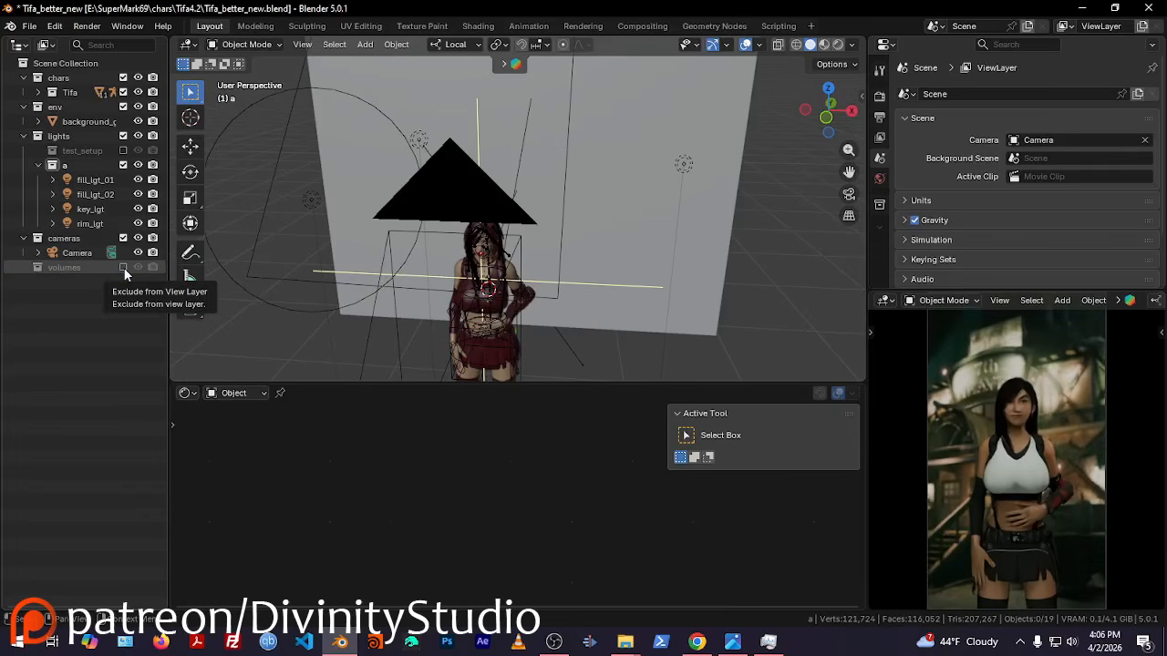
pyautogui.click(123, 267)
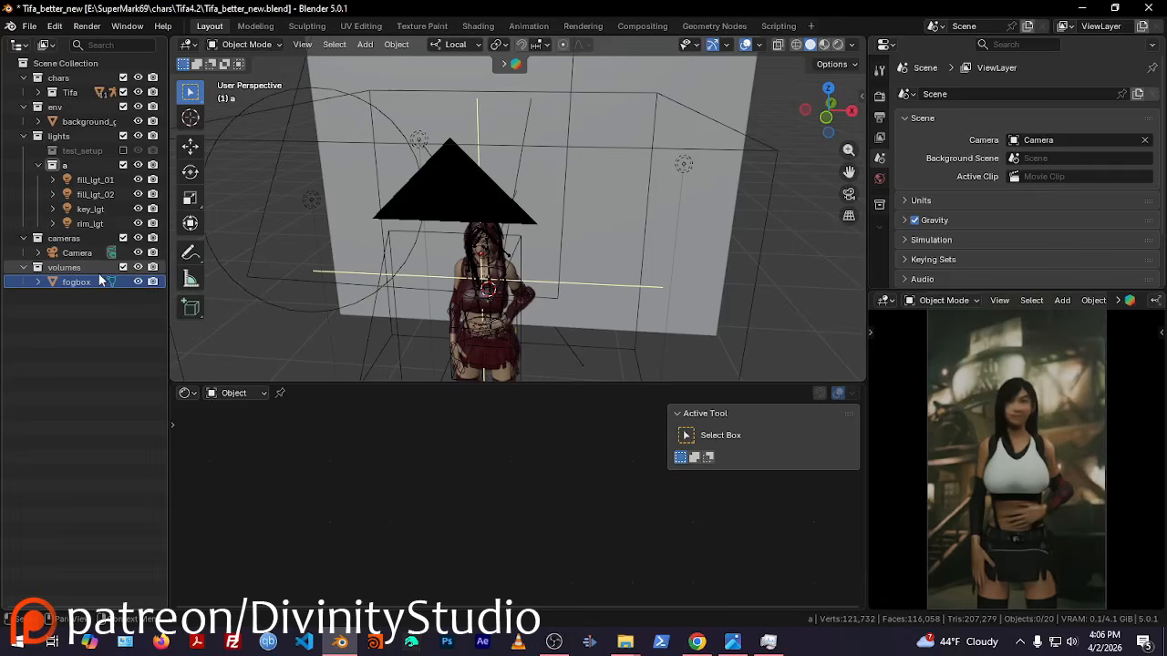
# Examine the fogbox material's full node network in an enlarged shader editor, highlight the Volume Scatter node, and restore the layout
pyautogui.click(86, 279)
pyautogui.hotkey('ctrl', 'space')
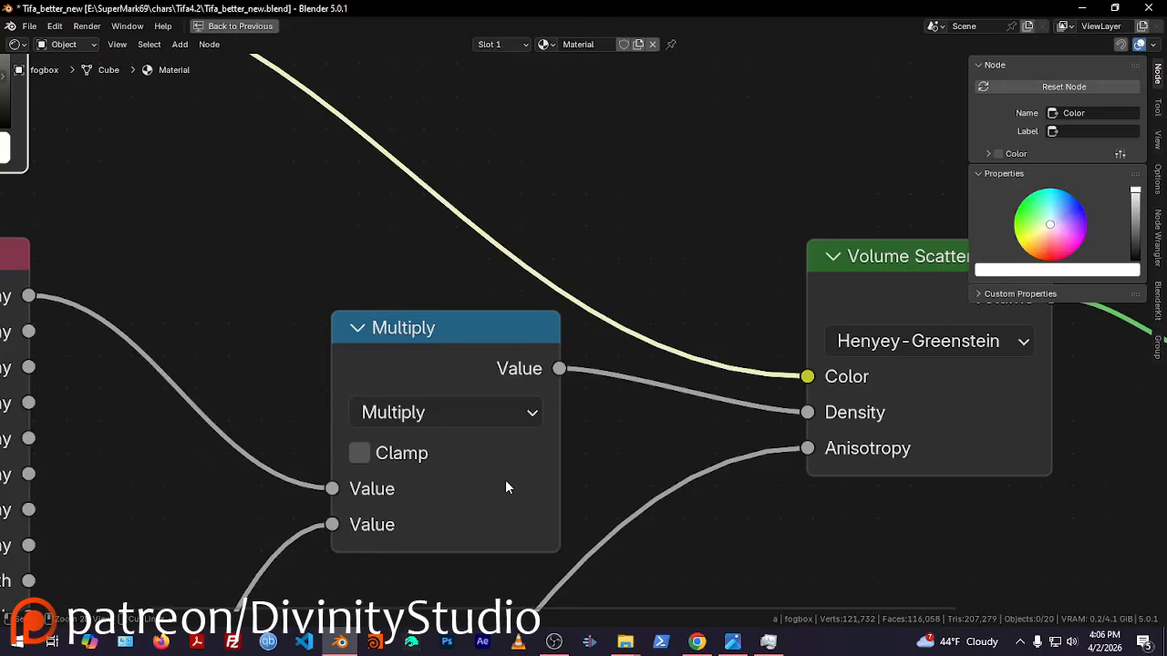
pyautogui.moveTo(581, 410); pyautogui.dragTo(635, 389, button='middle')
pyautogui.scroll(-6, 293, 155)
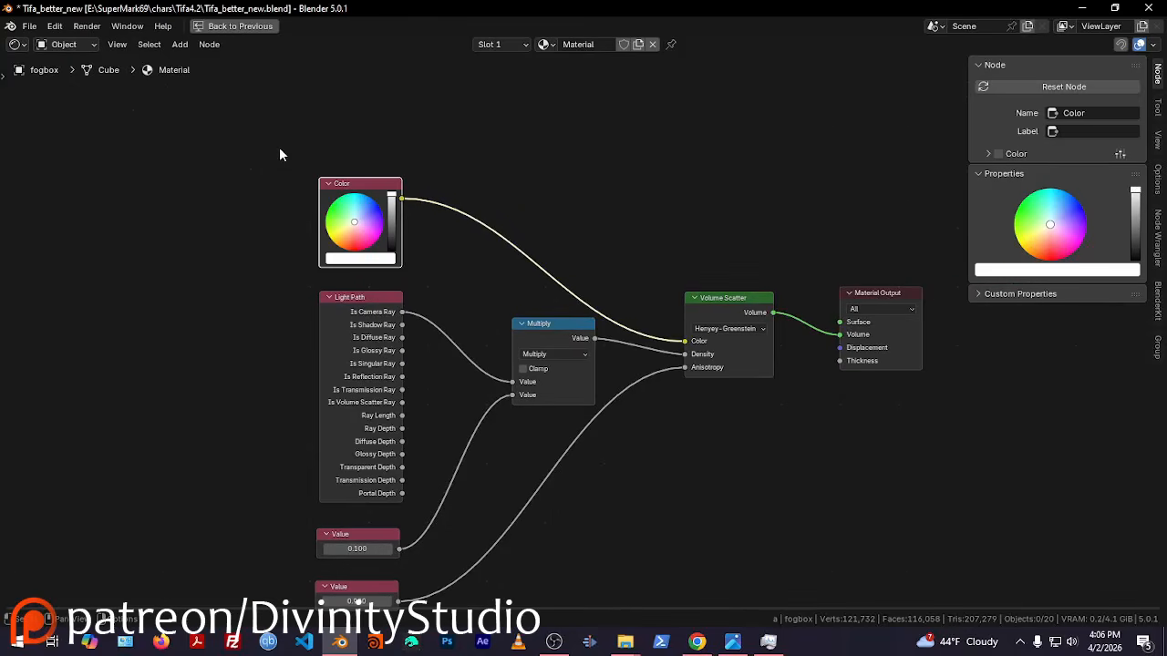
pyautogui.moveTo(666, 474); pyautogui.dragTo(518, 502, button='middle')
pyautogui.moveTo(646, 442); pyautogui.dragTo(669, 446, button='middle')
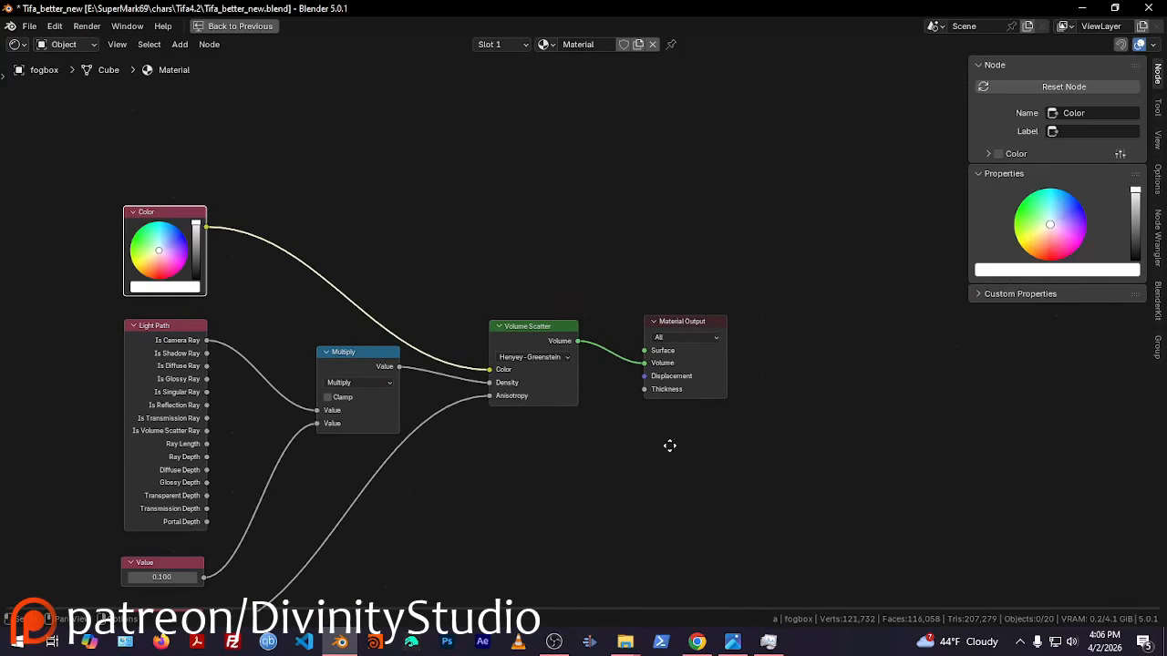
pyautogui.moveTo(604, 424); pyautogui.dragTo(640, 445, button='middle')
pyautogui.moveTo(637, 445); pyautogui.dragTo(547, 324)
pyautogui.moveTo(534, 474); pyautogui.dragTo(610, 442, button='middle')
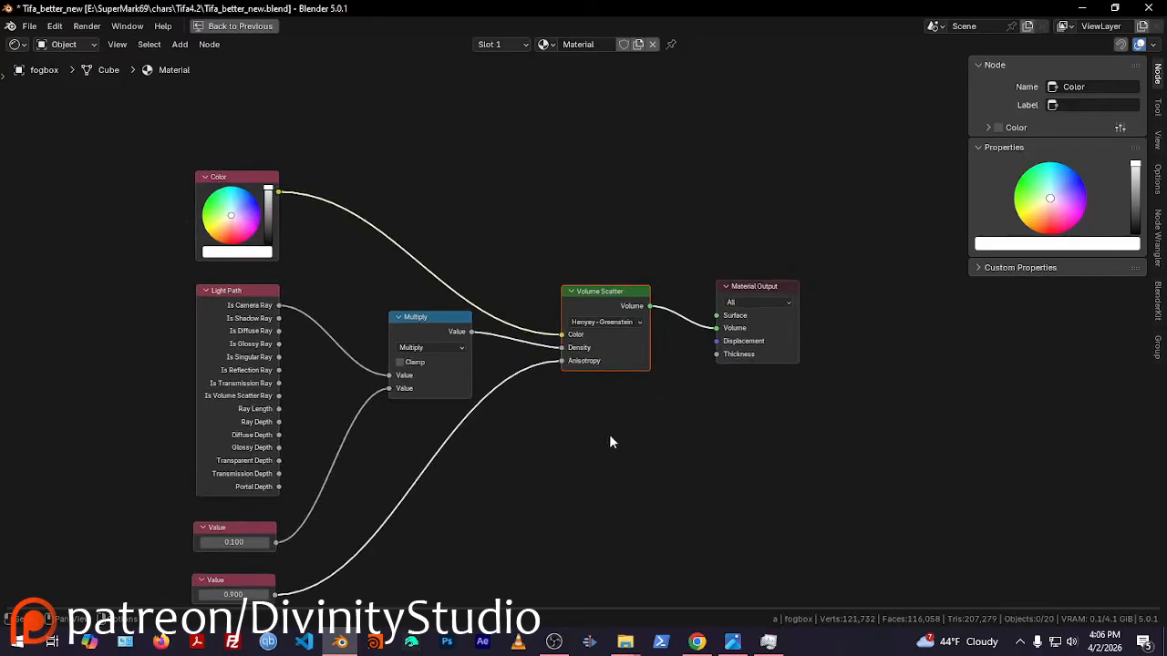
pyautogui.hotkey('ctrl', 'space')
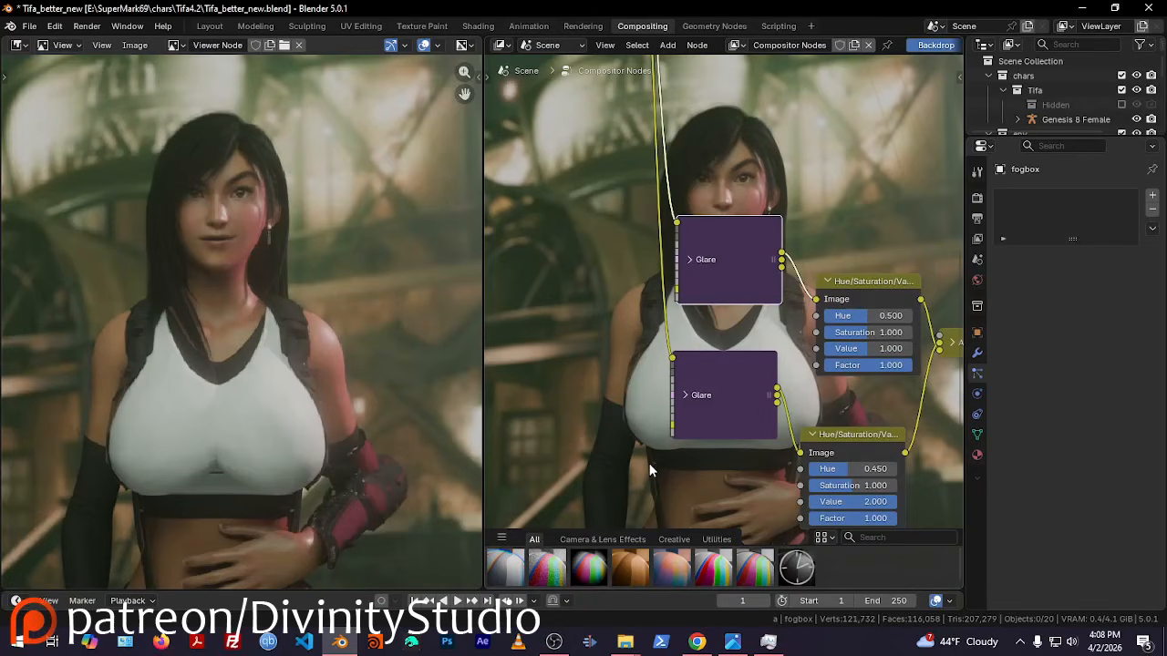
# Turn off the compositor backdrop, select the lower Hue/Saturation/Value node, and show more of the character in the viewer image
pyautogui.moveTo(716, 493); pyautogui.dragTo(690, 469, button='middle')
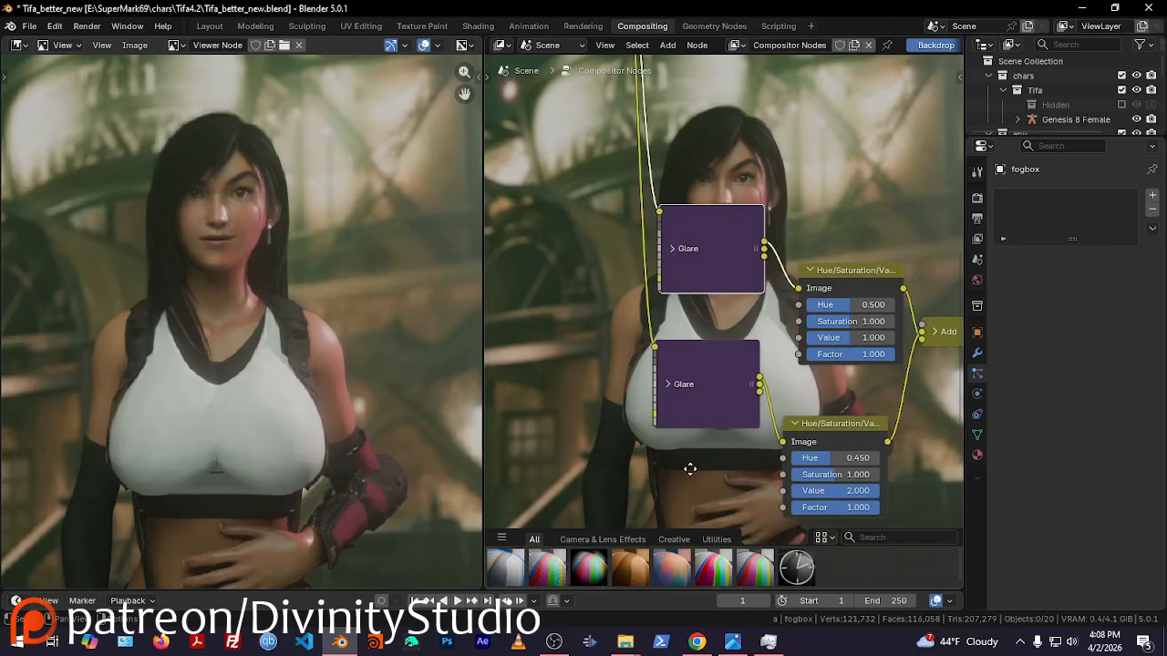
pyautogui.click(910, 43)
pyautogui.moveTo(750, 374); pyautogui.dragTo(672, 288, button='middle')
pyautogui.click(757, 327)
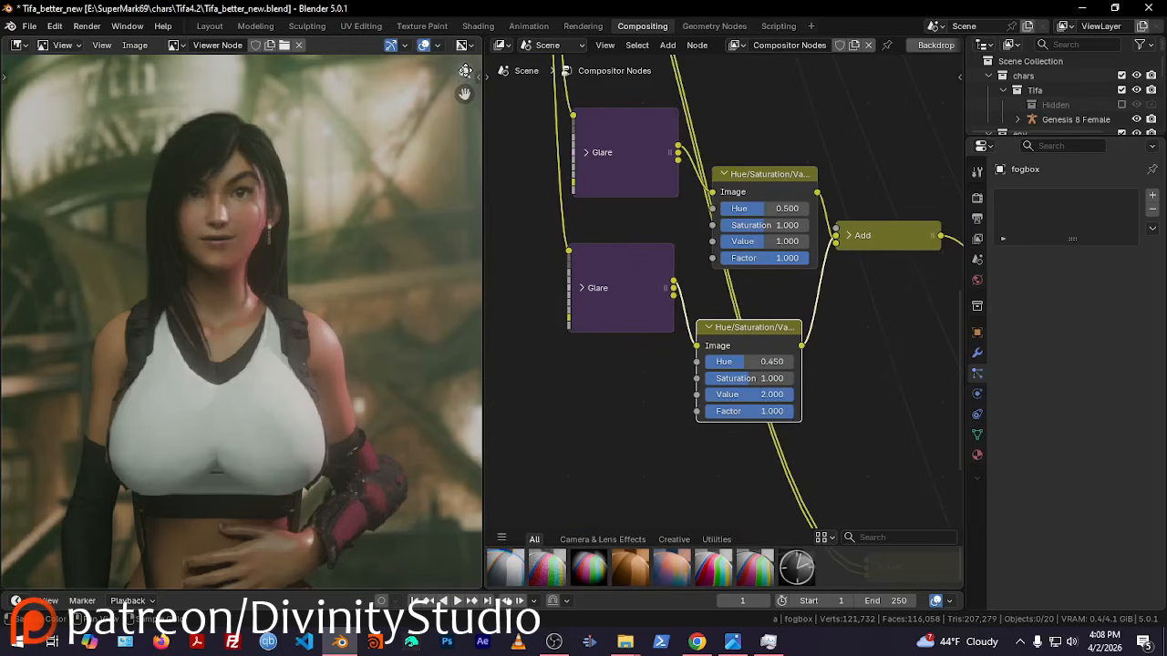
pyautogui.moveTo(464, 72); pyautogui.dragTo(464, 125)
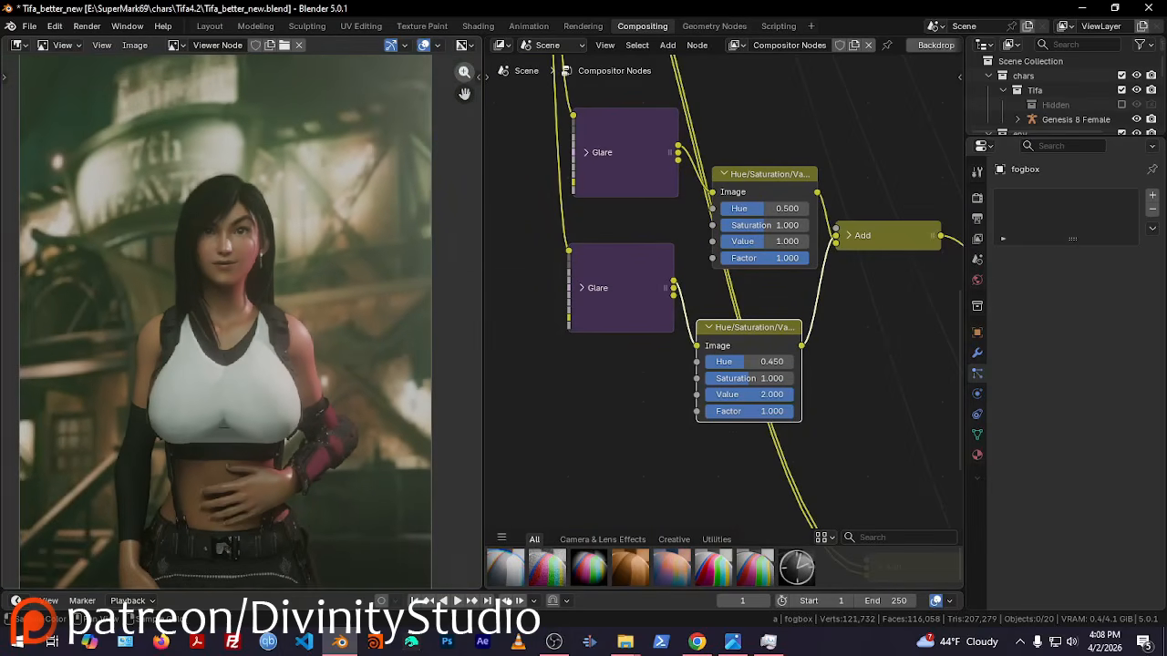
# Compare the glare tint in the viewer by muting and unmuting the two Hue/Saturation/Value nodes that follow the Glare nodes
pyautogui.moveTo(741, 341); pyautogui.dragTo(749, 343)
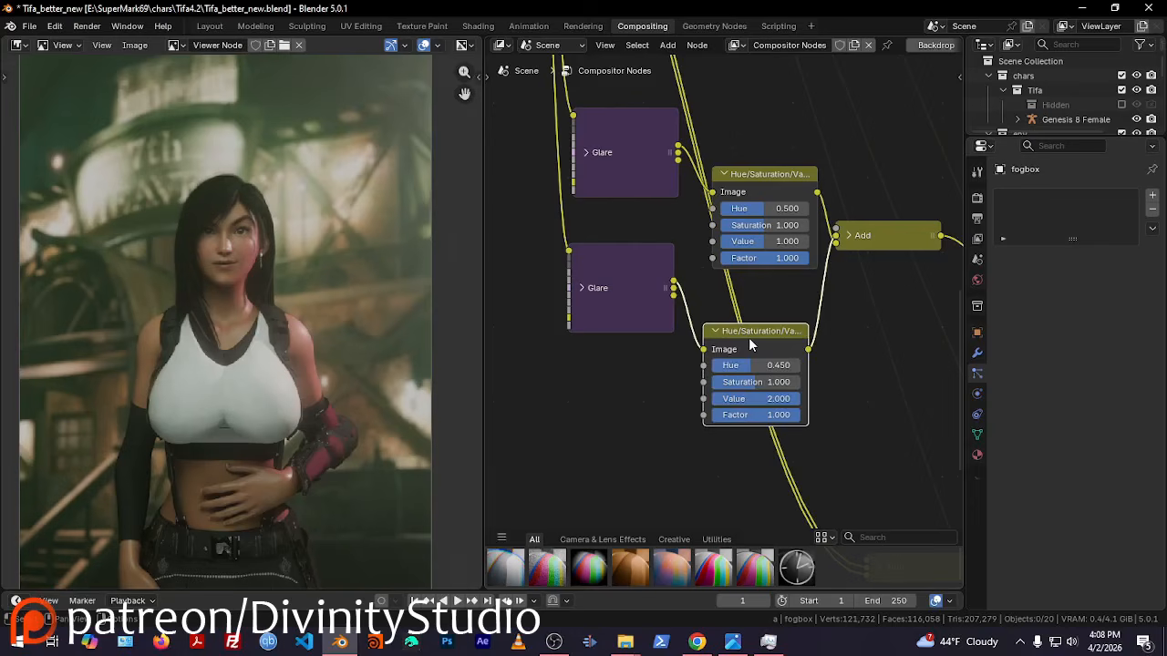
pyautogui.press('m')
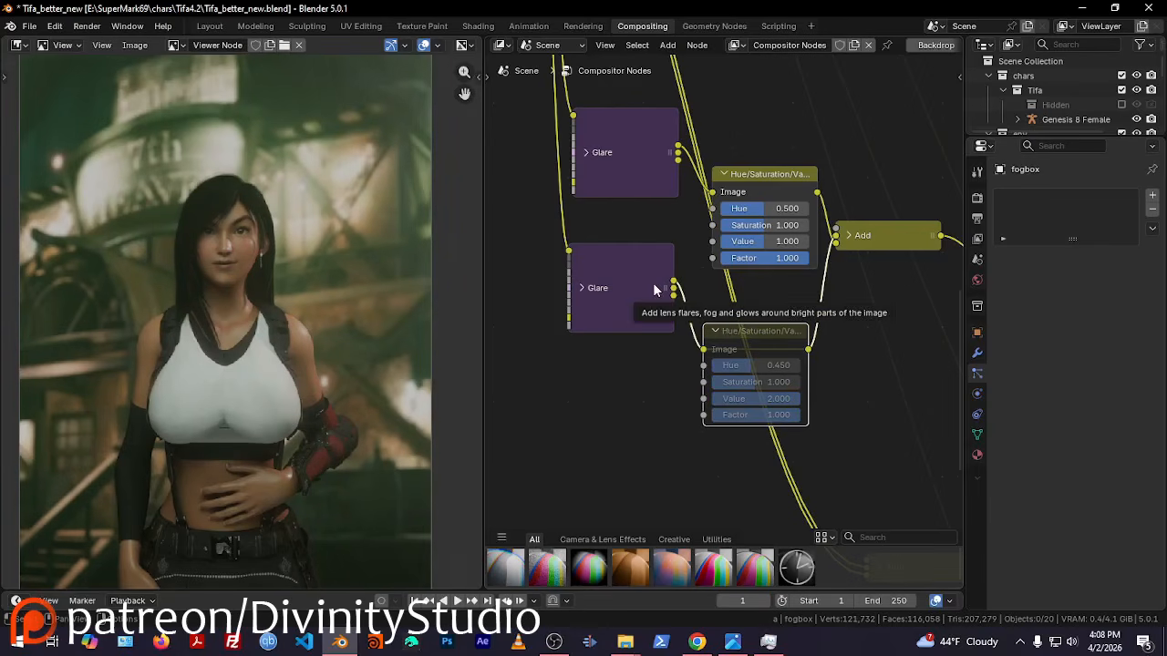
pyautogui.click(763, 179)
pyautogui.press('m')
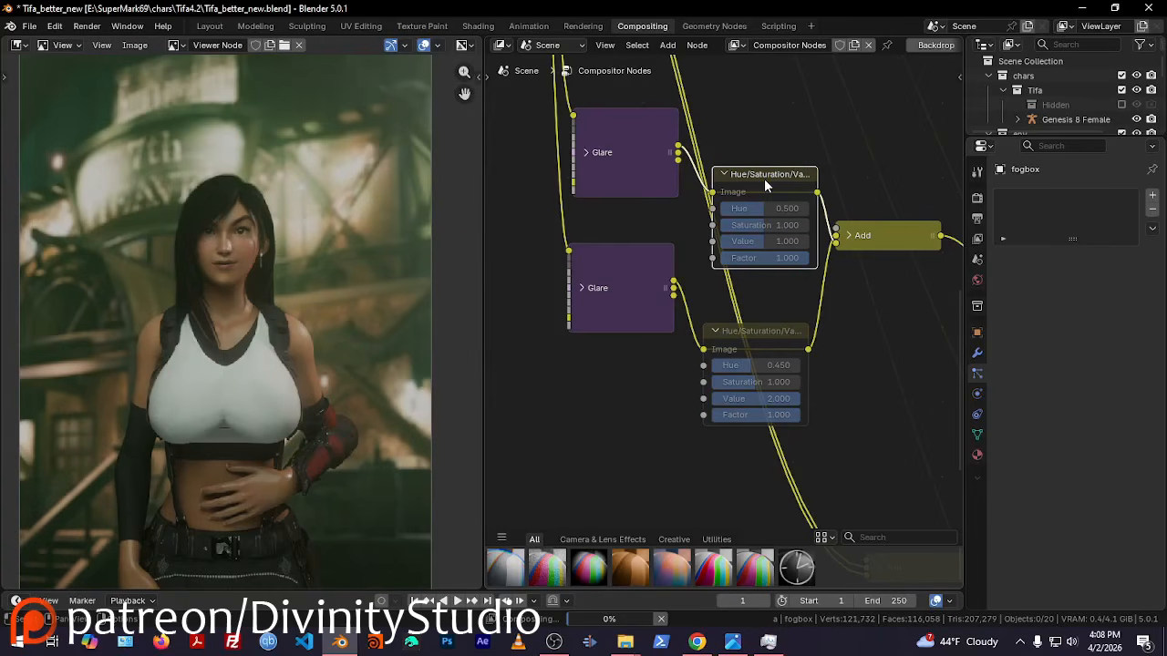
pyautogui.press('m')
pyautogui.click(785, 331)
pyautogui.press('m')
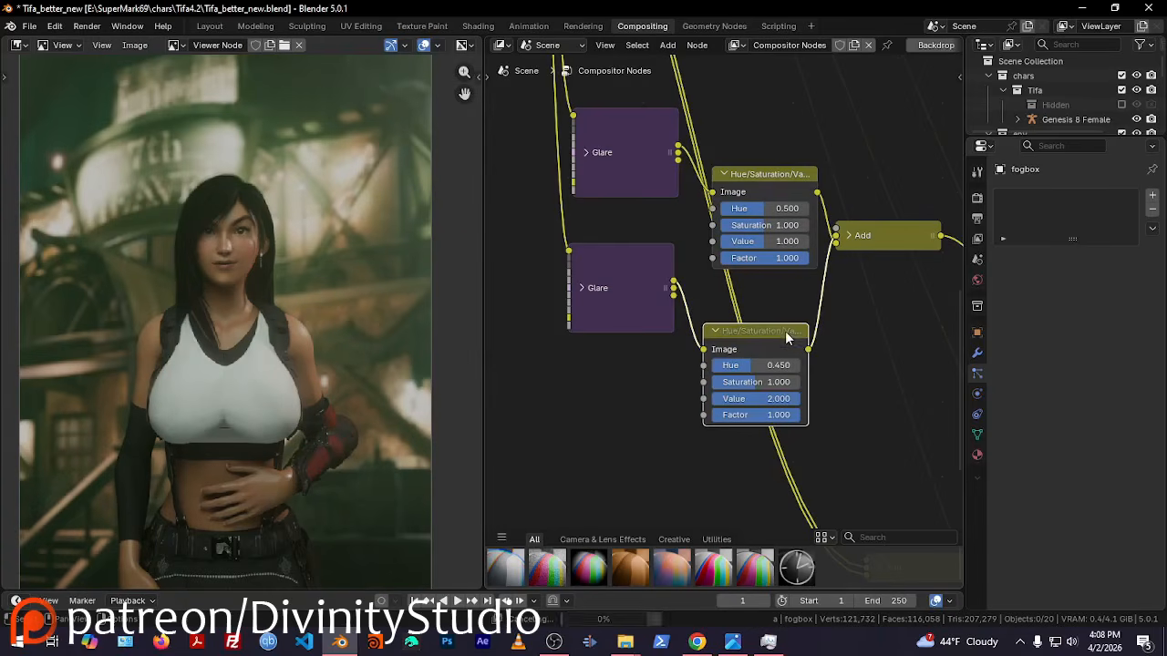
pyautogui.press('m')
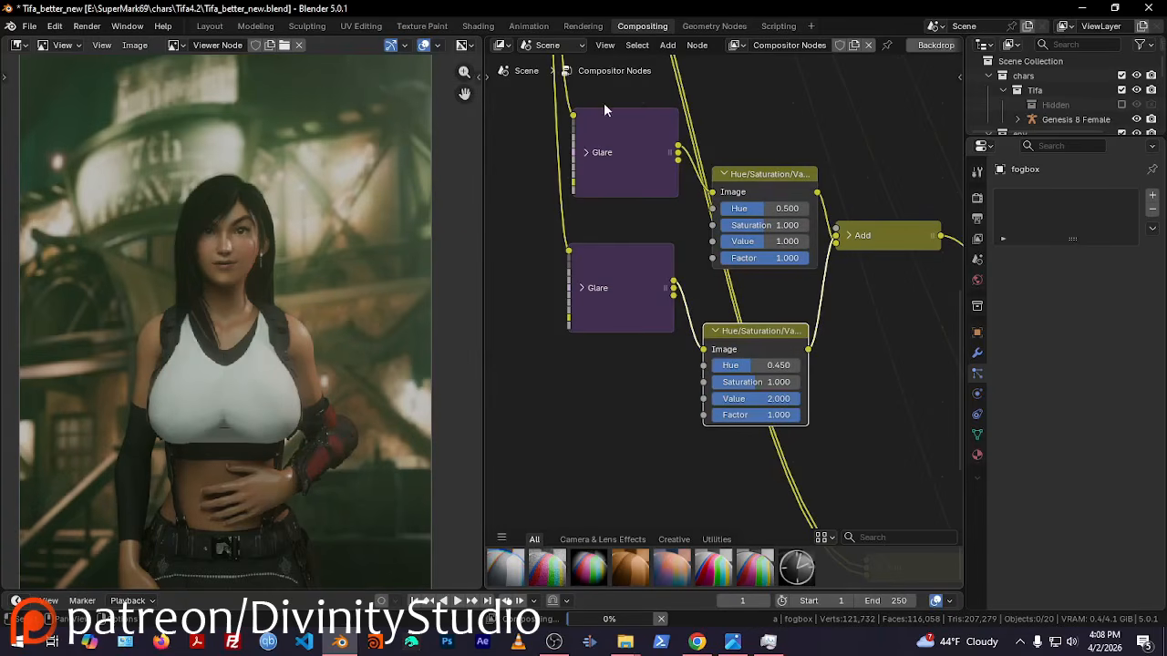
# Return to the Layout workspace and examine the view layer's render passes and its light groups
pyautogui.click(210, 25)
pyautogui.moveTo(595, 256); pyautogui.dragTo(629, 256, button='middle')
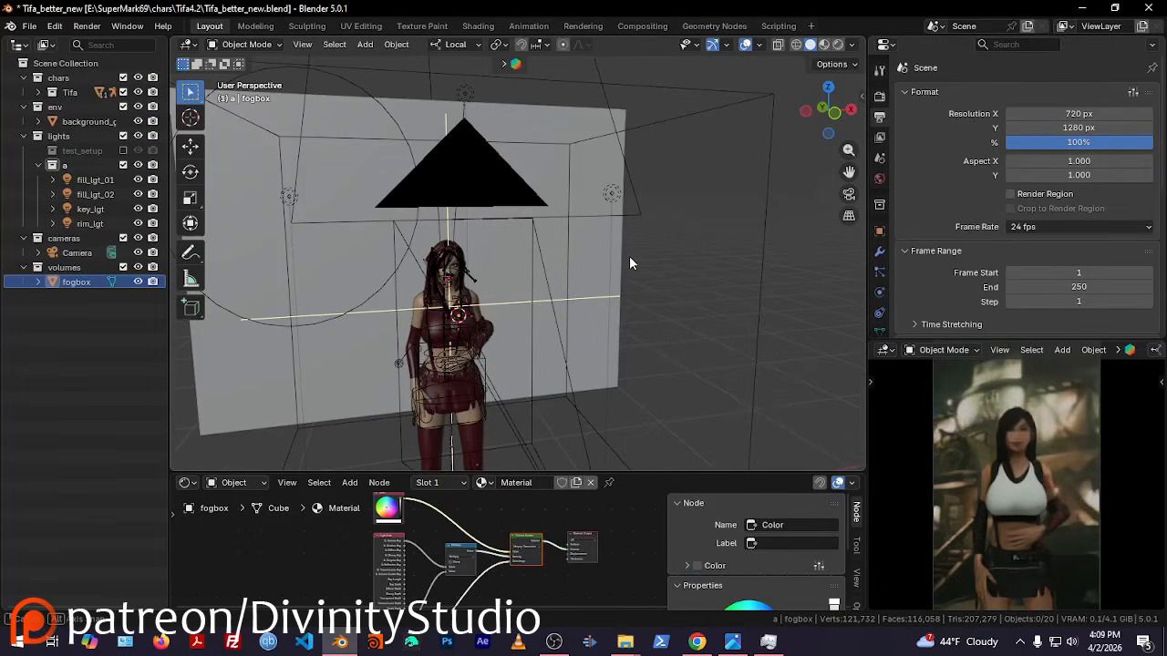
pyautogui.click(878, 146)
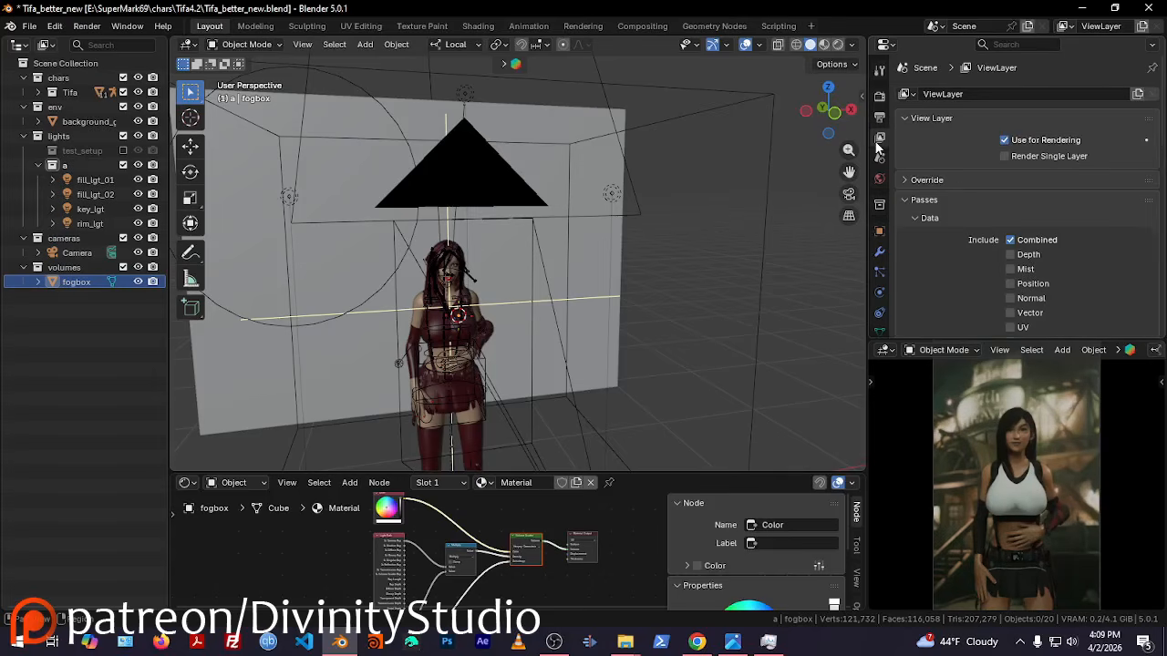
pyautogui.scroll(-2, 1165, 157)
pyautogui.scroll(-10, 1165, 157)
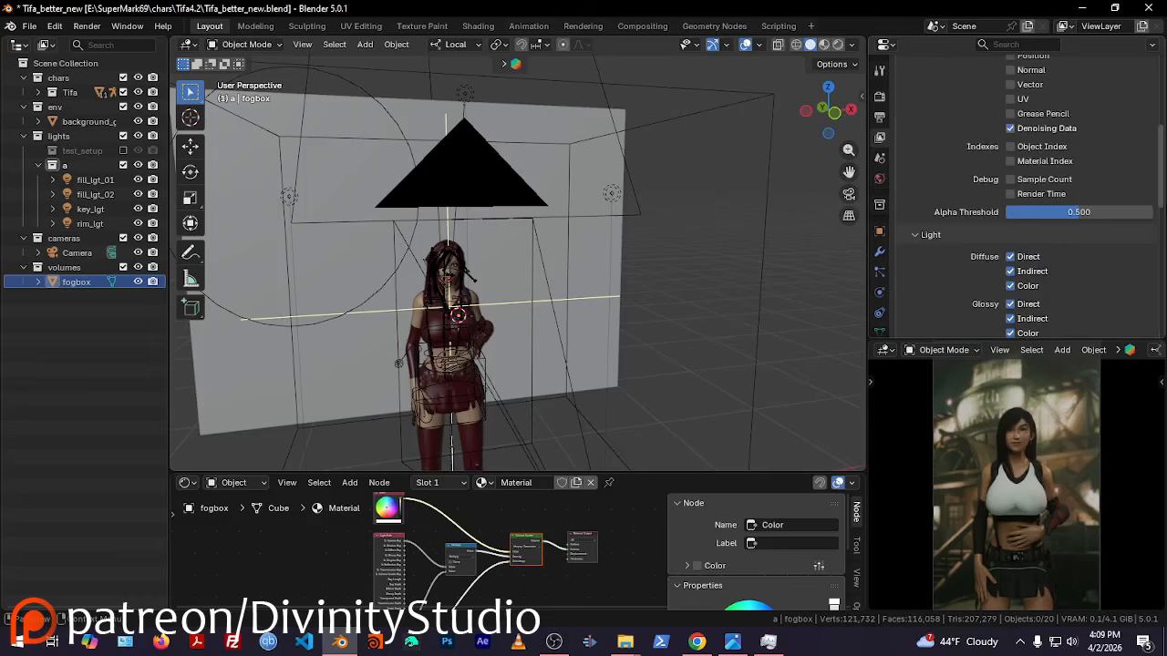
pyautogui.scroll(-2, 1162, 228)
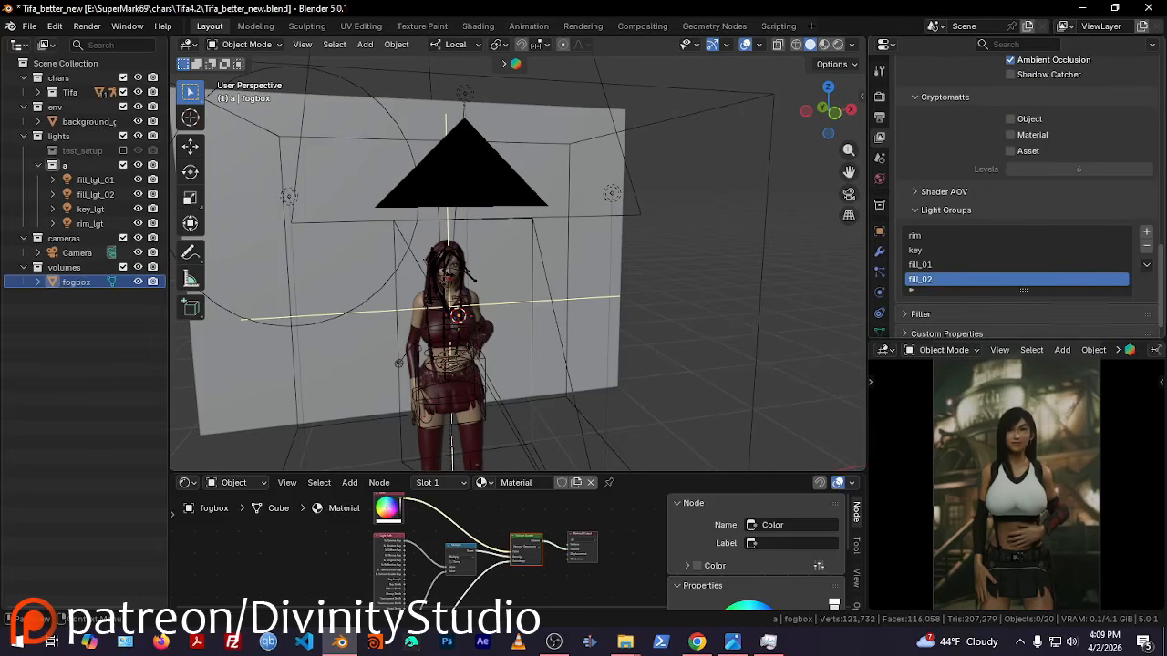
# Select the rim light group and collapse the Light Groups, Cryptomatte, Light and Data sections of the view layer passes
pyautogui.click(957, 234)
pyautogui.click(946, 210)
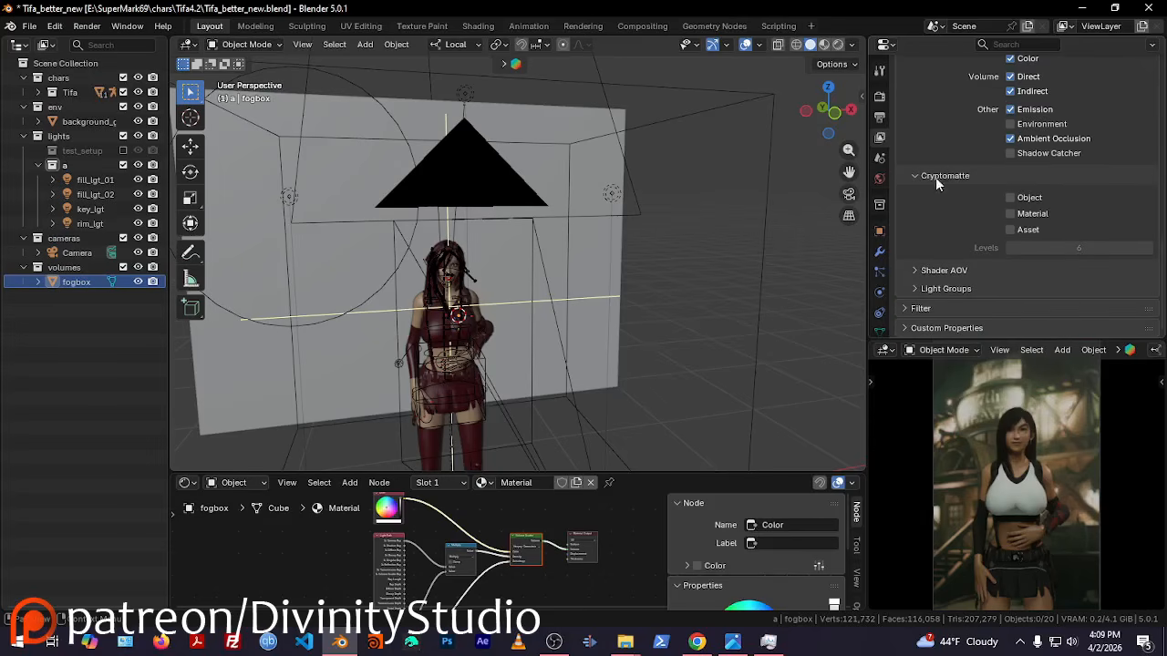
pyautogui.click(936, 176)
pyautogui.scroll(5, 975, 173)
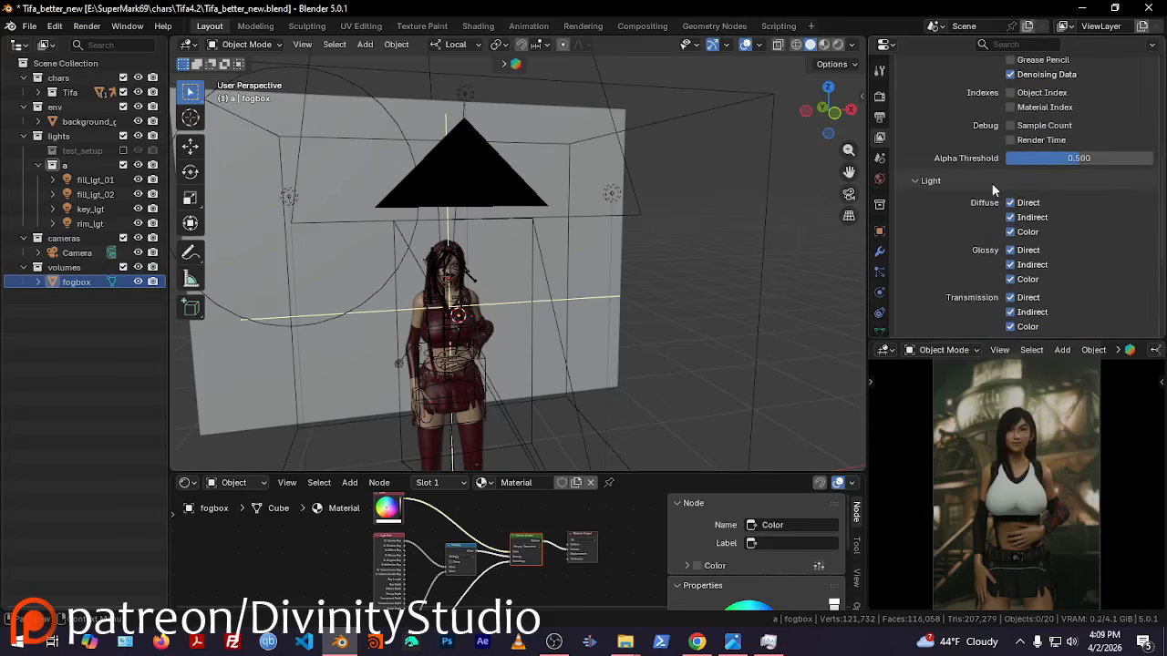
pyautogui.click(946, 183)
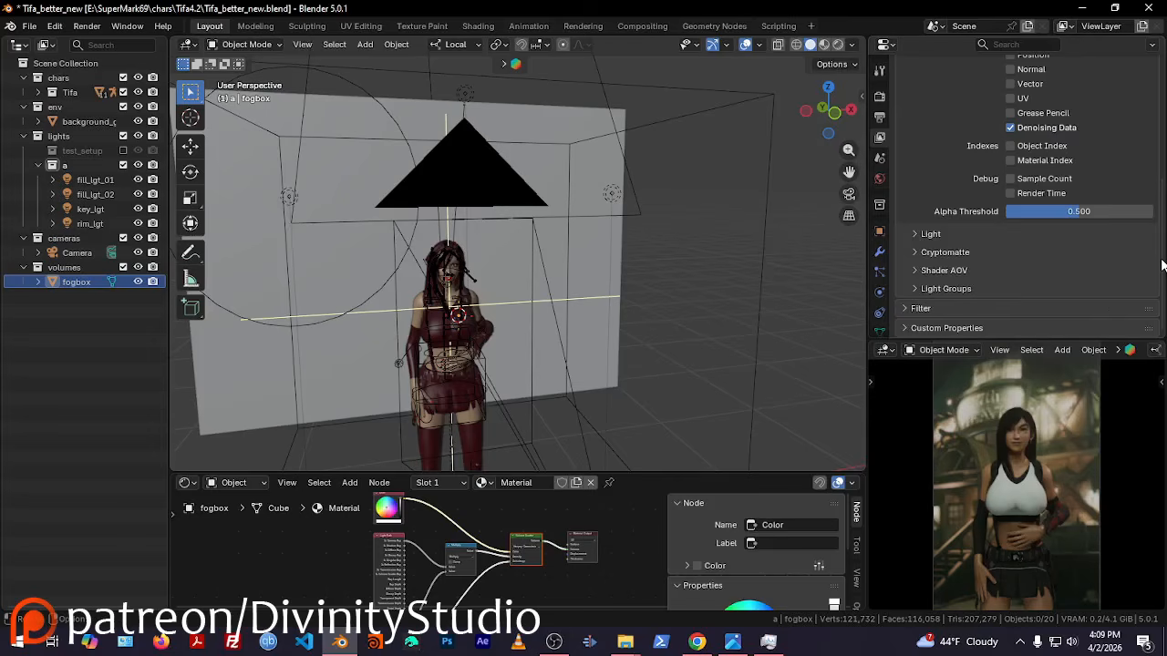
pyautogui.scroll(5, 1010, 145)
pyautogui.click(945, 141)
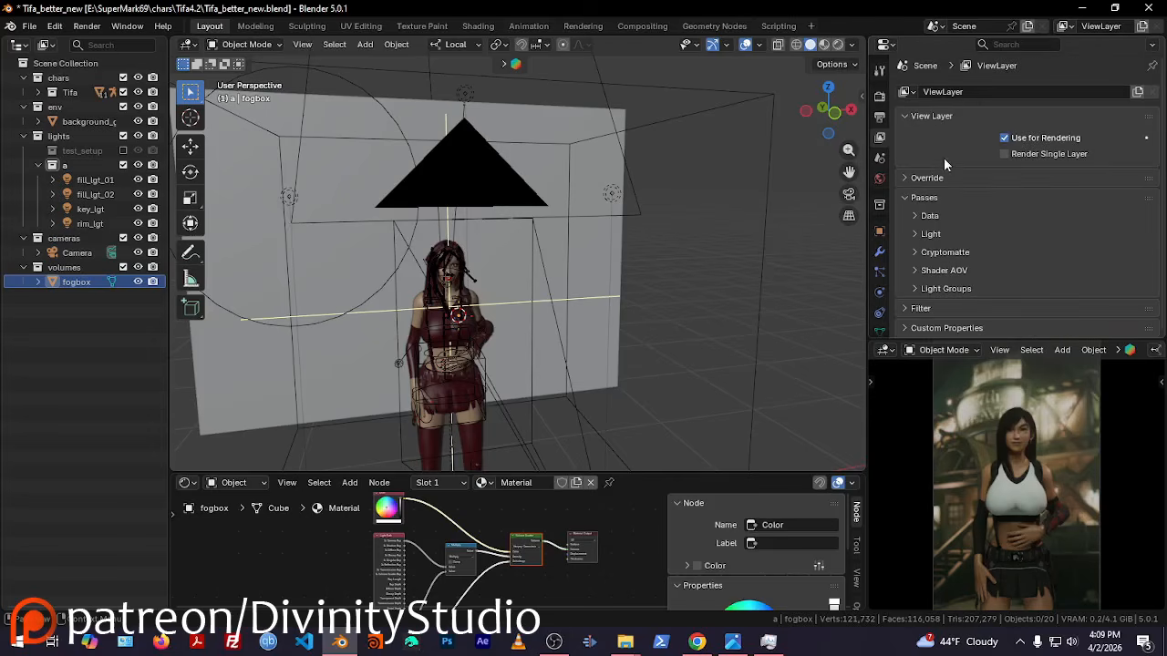
# Expand the Light and Light Groups sections under Passes to review the enabled light passes and the light group list
pyautogui.click(923, 200)
pyautogui.click(923, 200)
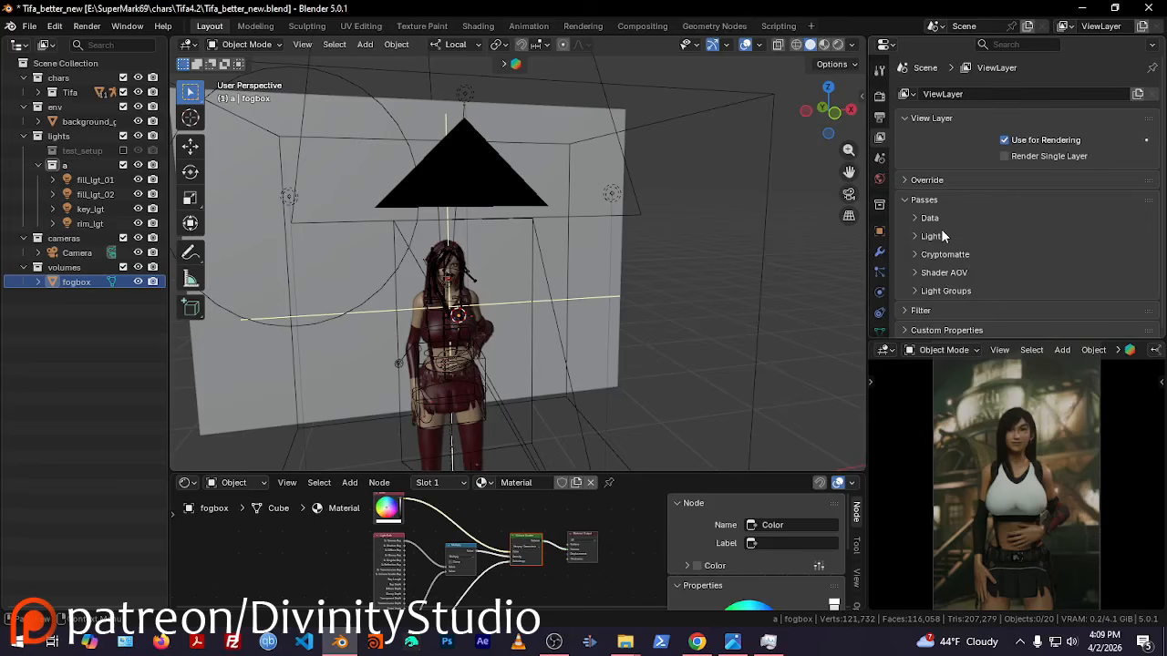
pyautogui.click(941, 236)
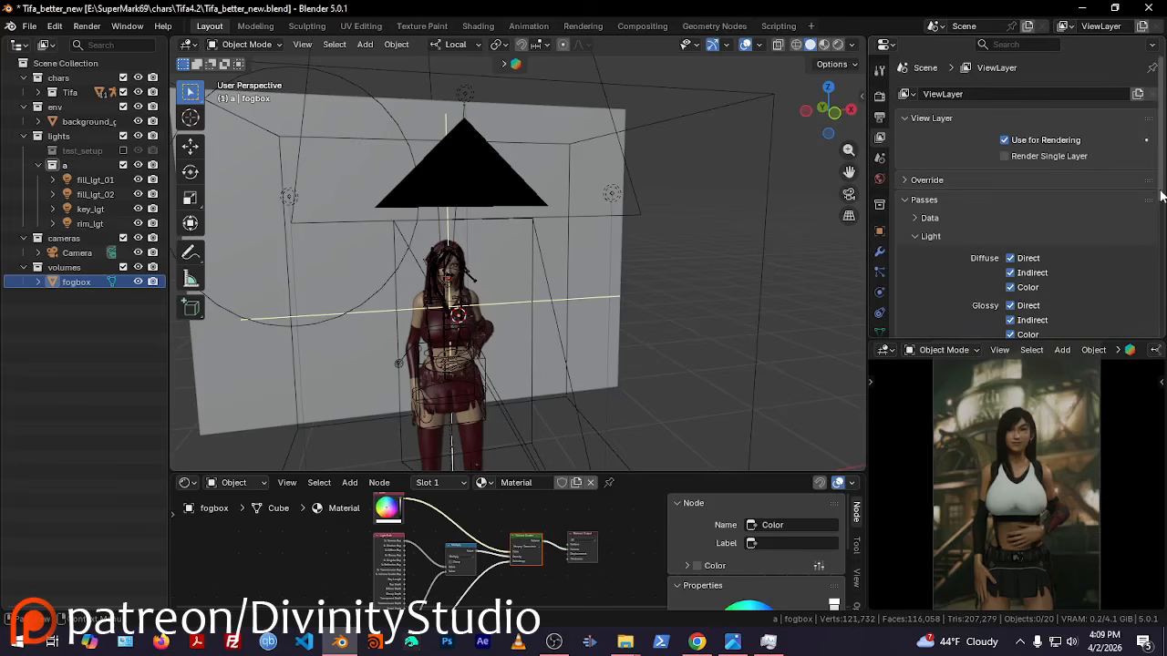
pyautogui.scroll(-7, 1162, 196)
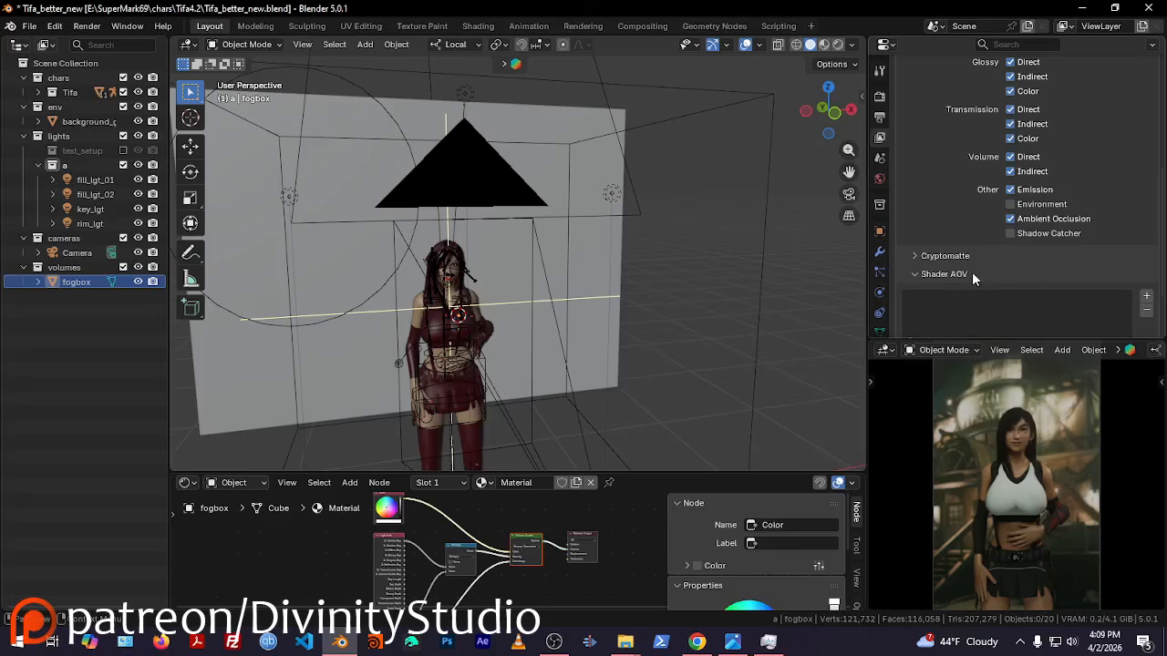
pyautogui.scroll(-2, 1025, 270)
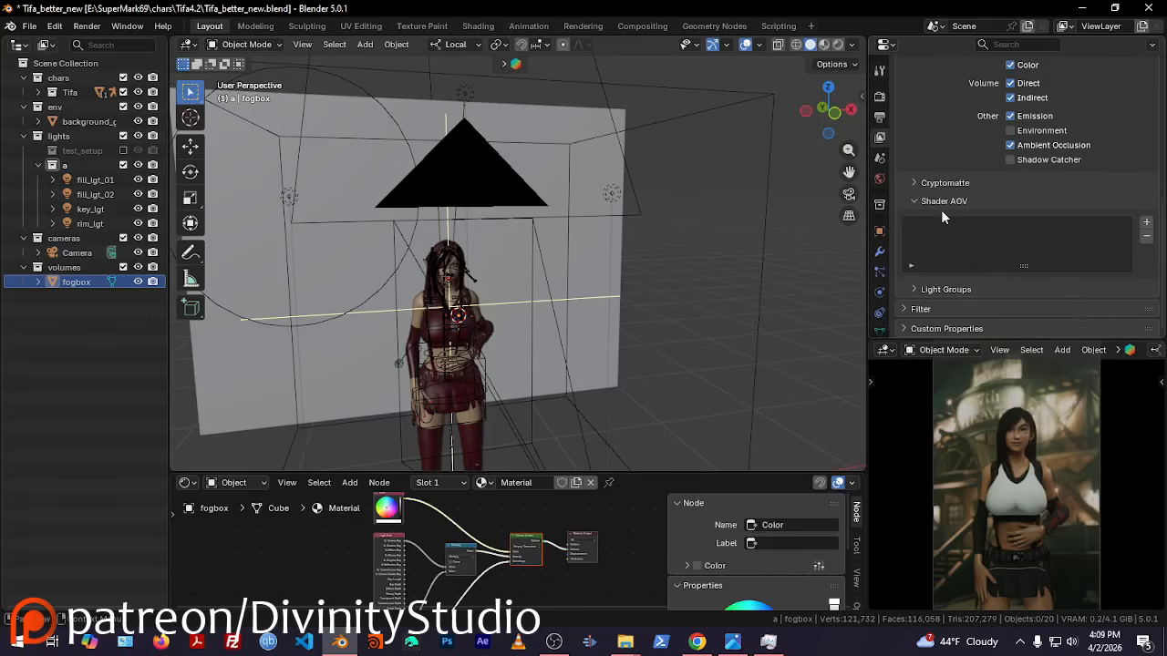
pyautogui.click(943, 202)
pyautogui.click(943, 287)
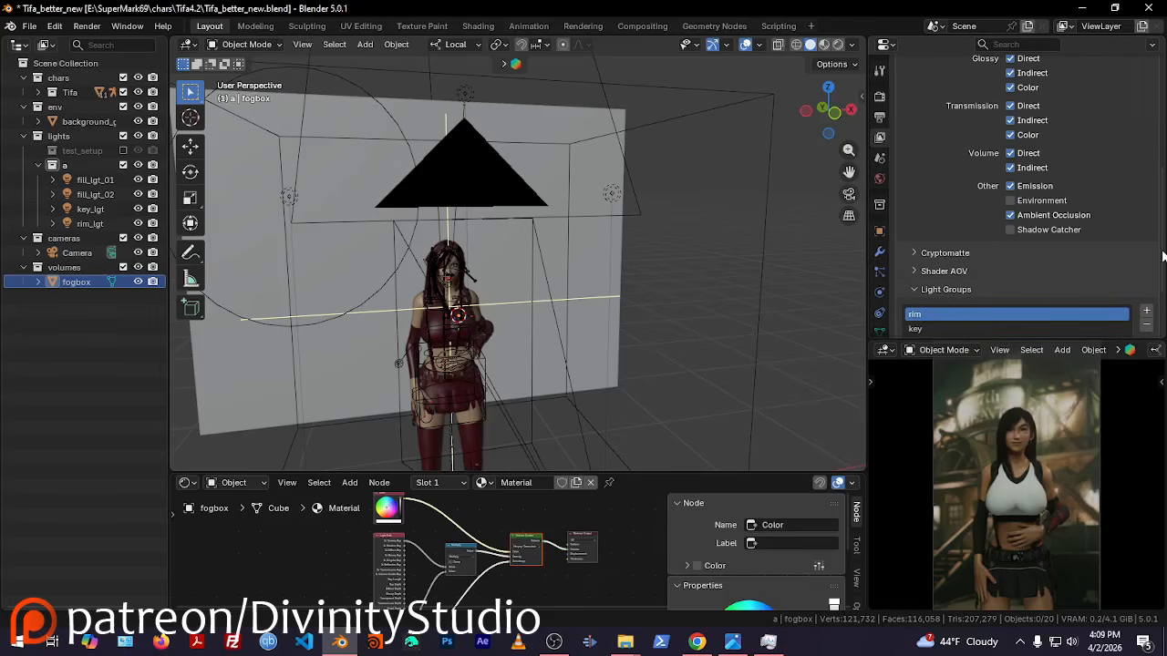
pyautogui.scroll(-2, 1157, 255)
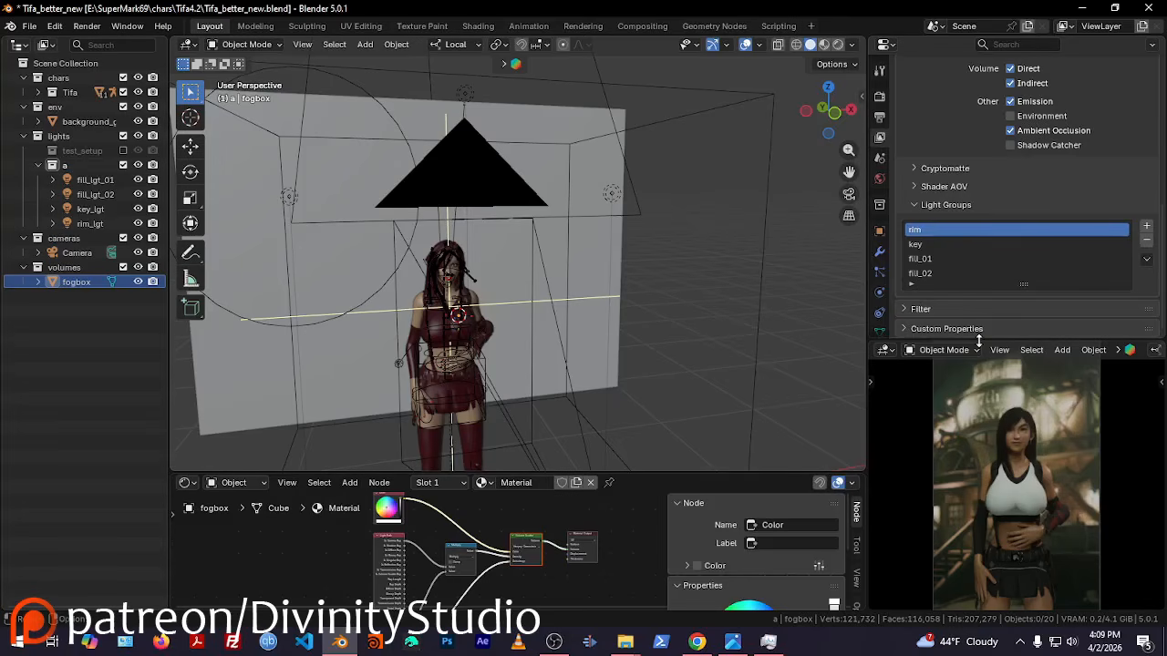
# Enlarge the properties editor and check the light group assigned to fill_lgt_01, one of the scene's lights, before selecting key_lgt
pyautogui.moveTo(978, 340); pyautogui.dragTo(972, 384)
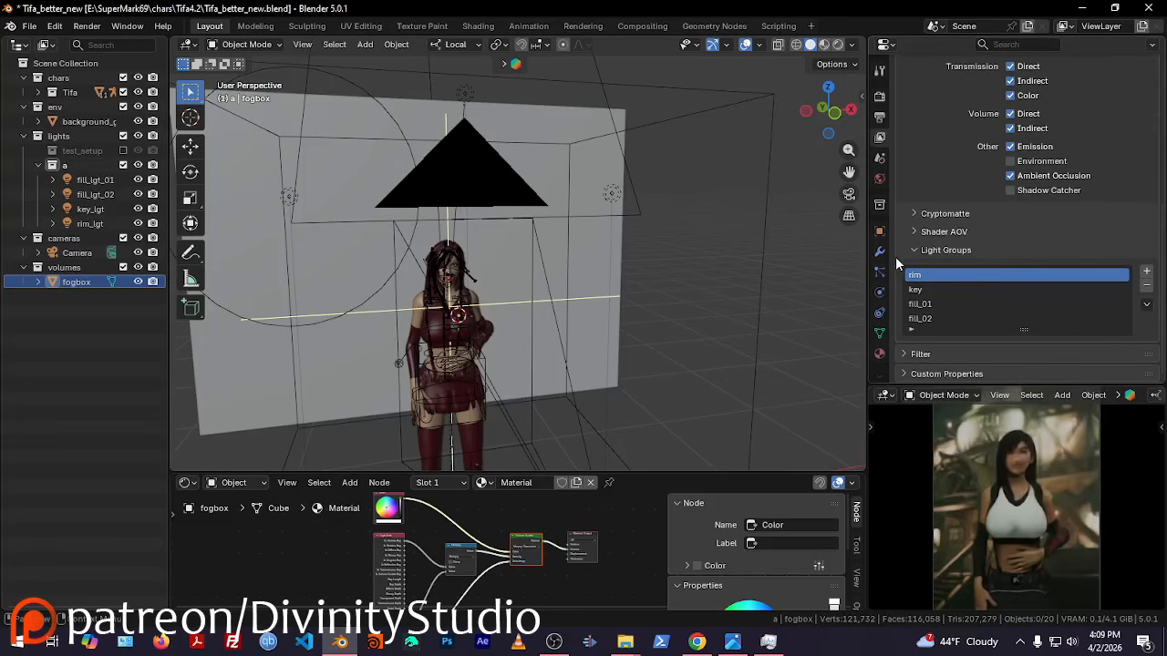
pyautogui.click(879, 231)
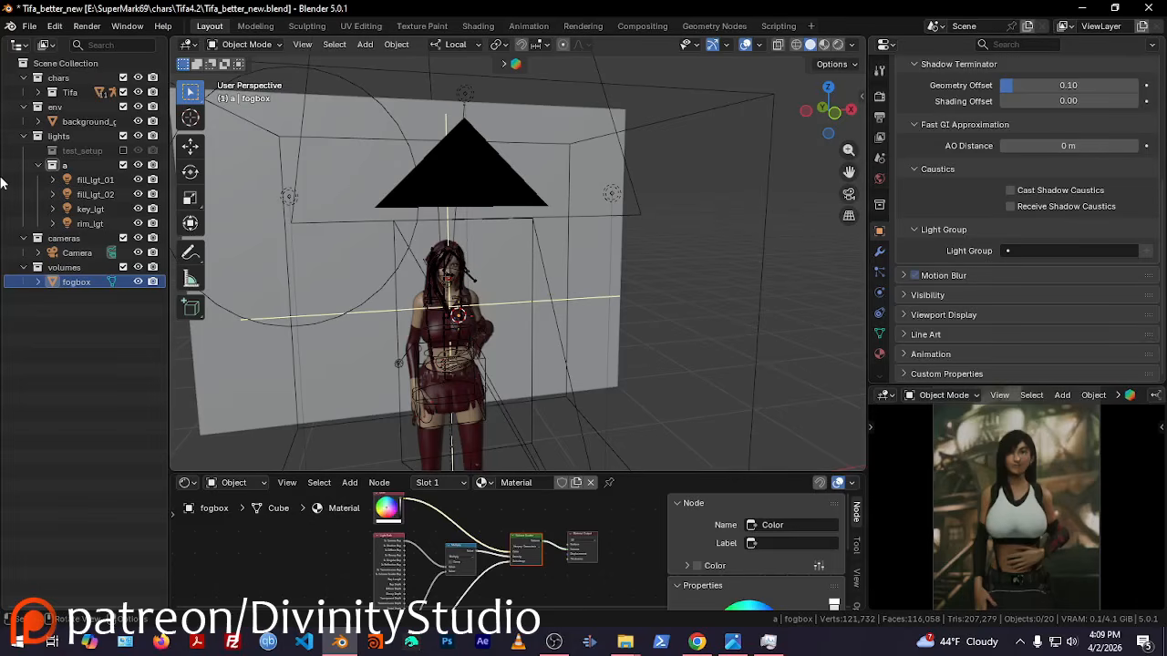
pyautogui.click(65, 190)
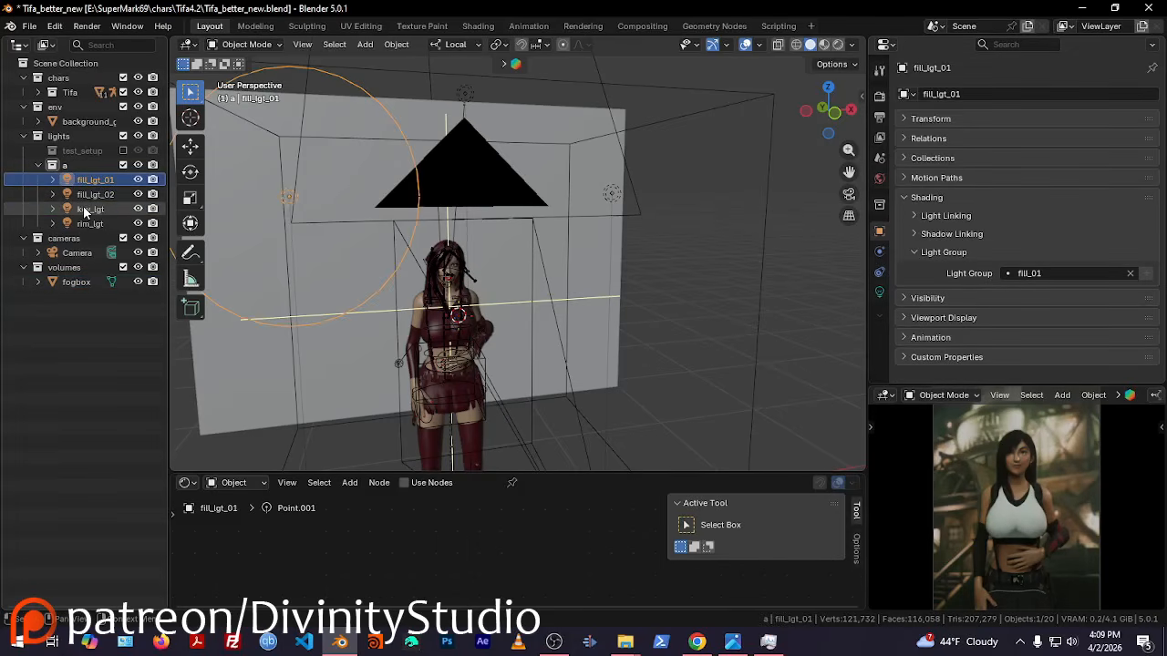
pyautogui.click(91, 209)
# Remove all the light groups, rim, key, fill_01 and fill_02, from the view layer's passes
pyautogui.click(880, 117)
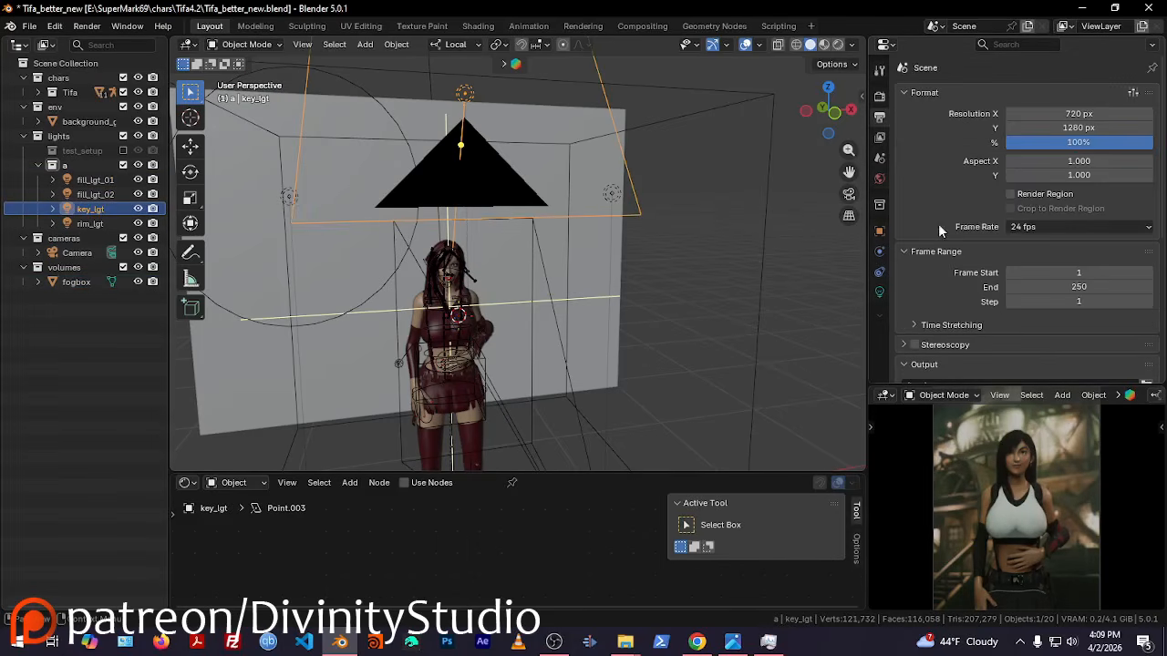
pyautogui.click(879, 138)
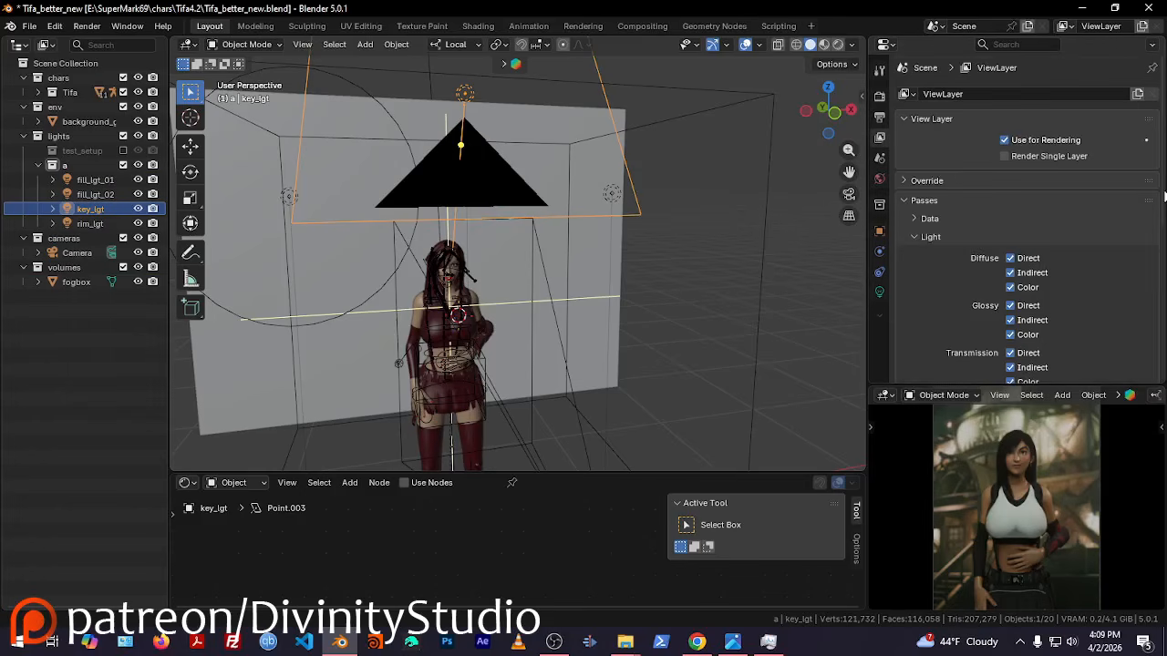
pyautogui.scroll(-8, 1123, 237)
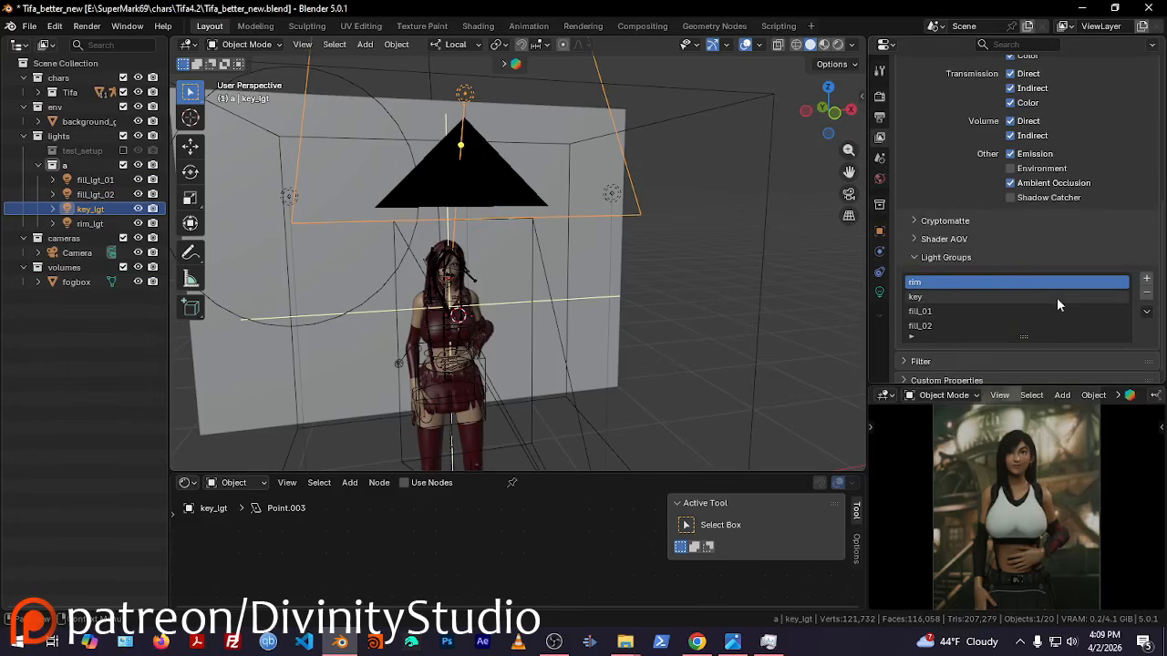
pyautogui.click(1146, 293)
pyautogui.click(1146, 293)
pyautogui.click(1145, 294)
pyautogui.click(1146, 293)
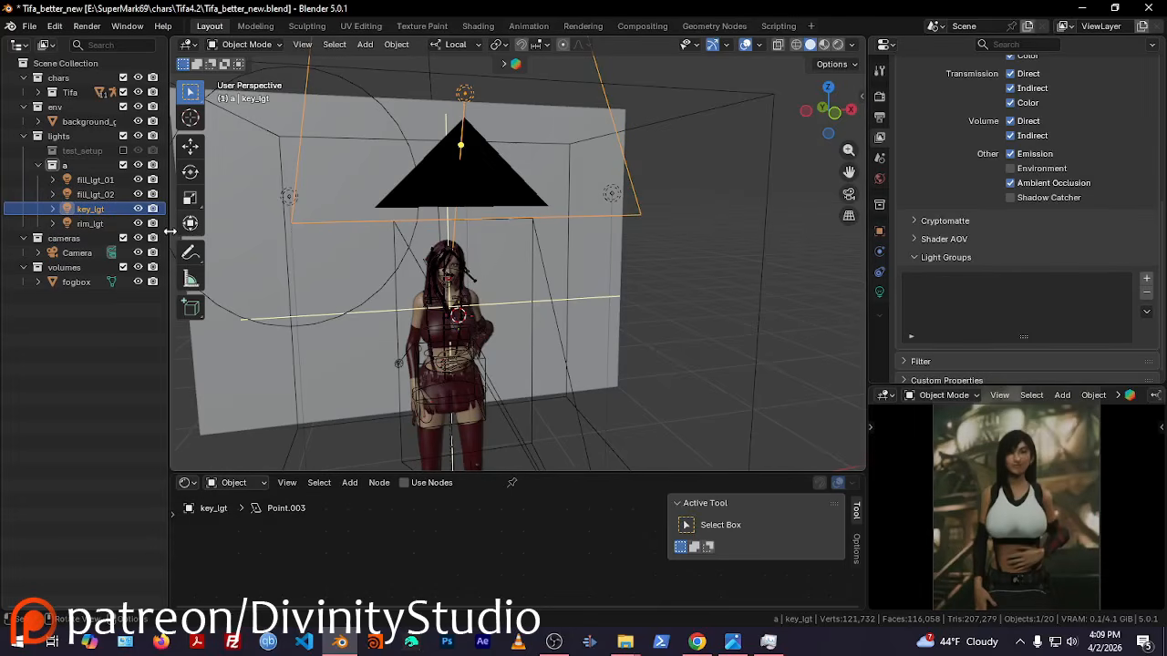
# Add a light group to the view layer and name it rim
pyautogui.click(1144, 279)
pyautogui.doubleClick(929, 283)
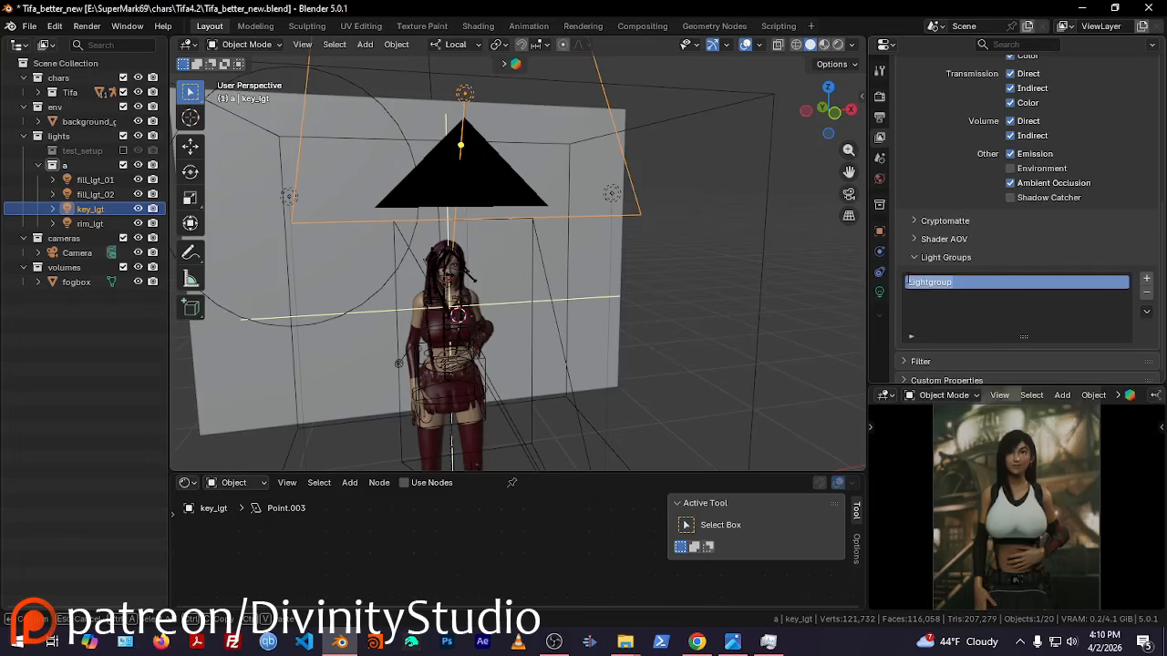
pyautogui.write('a')
pyautogui.press('Return')
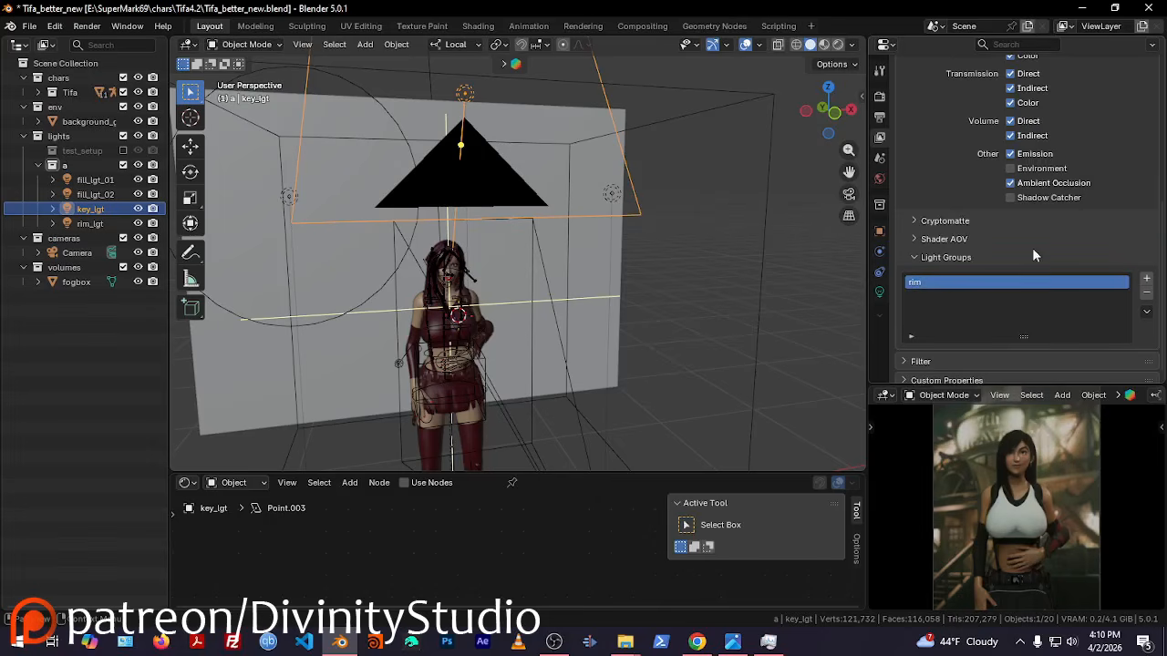
# Add a second light group to the view layer and name it key
pyautogui.click(1146, 278)
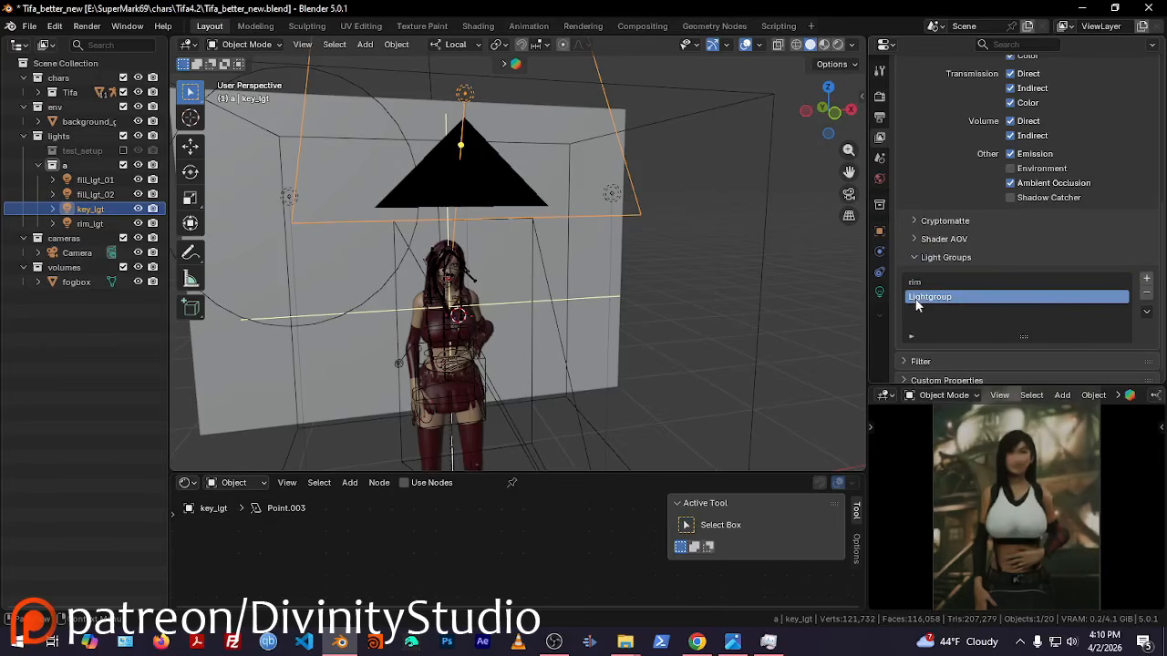
pyautogui.doubleClick(917, 299)
pyautogui.write('ke')
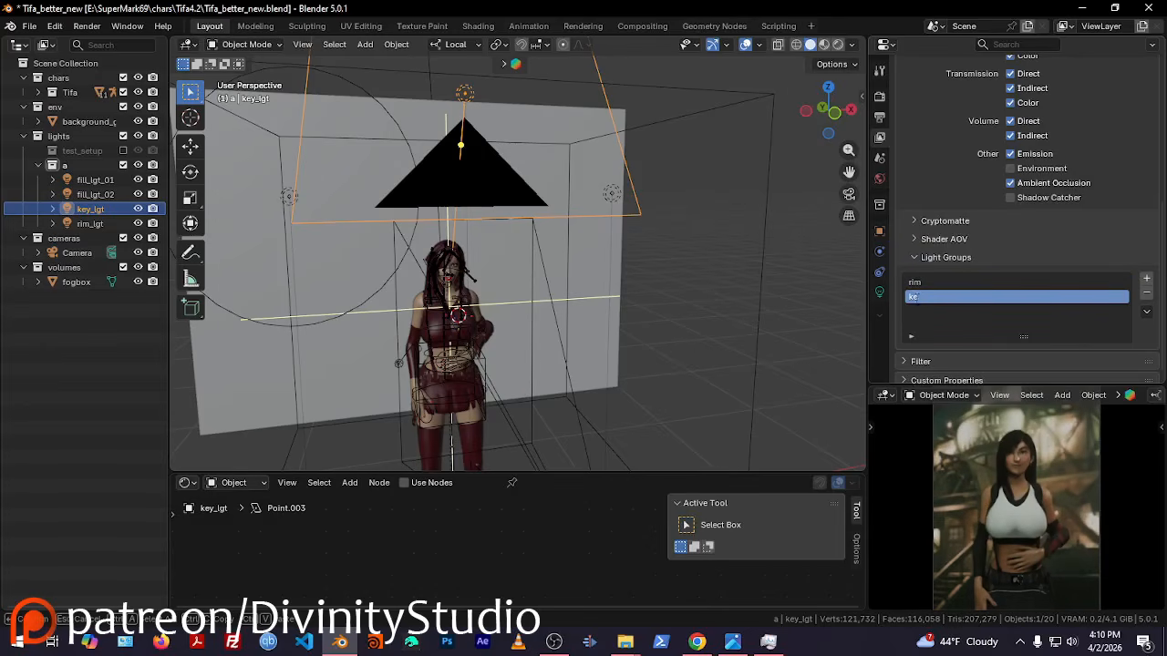
pyautogui.write('y')
pyautogui.press('Return')
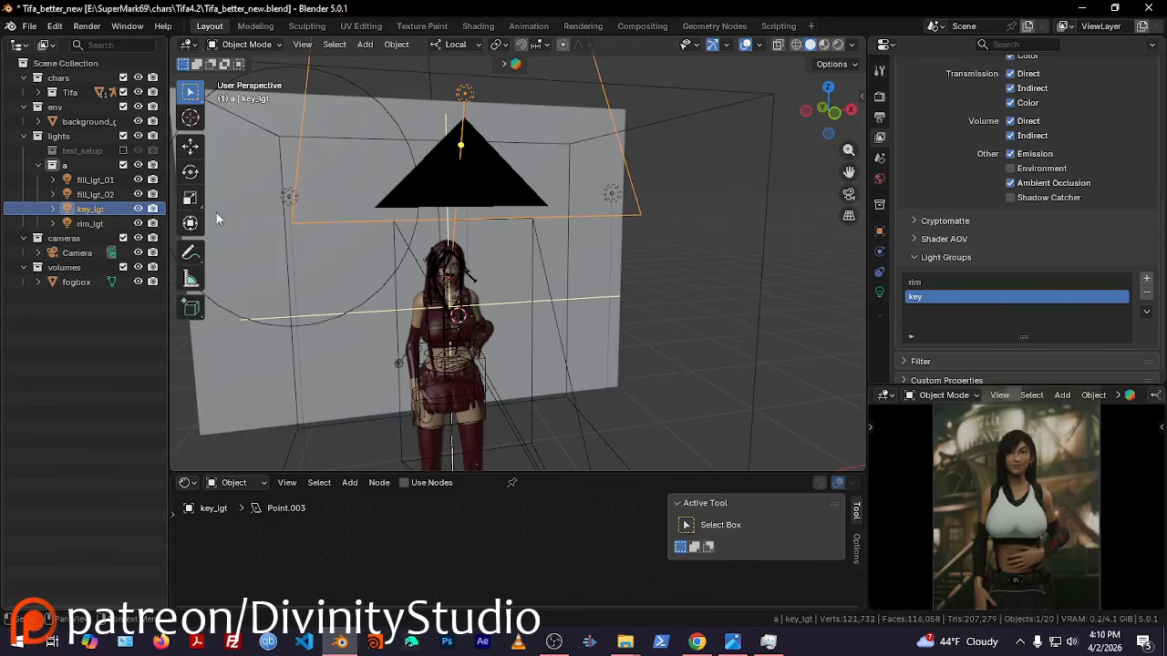
# Clear the light group of key_lgt in its object shading settings and reassign the light to the key group
pyautogui.click(878, 232)
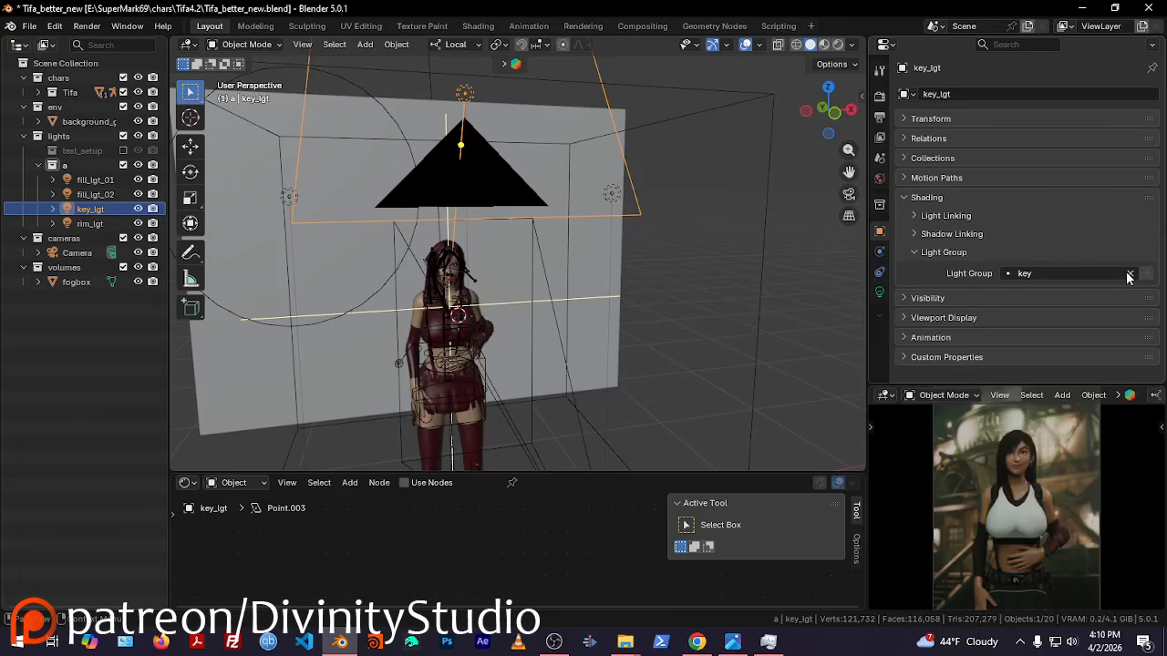
pyautogui.click(1128, 274)
pyautogui.click(909, 199)
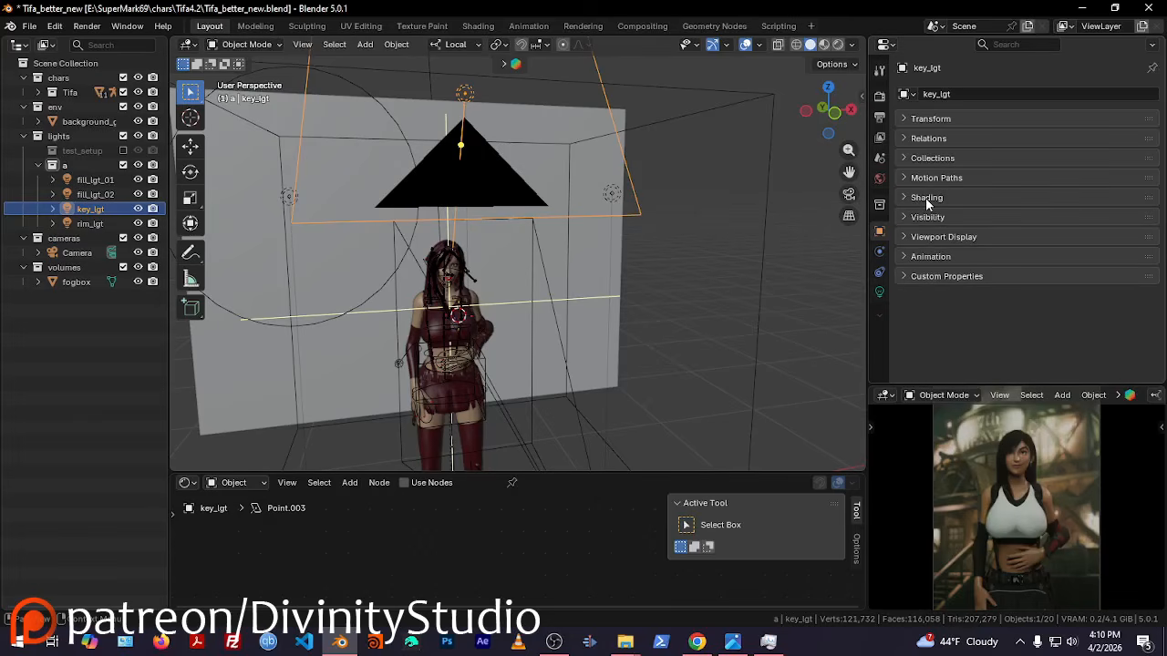
pyautogui.click(926, 198)
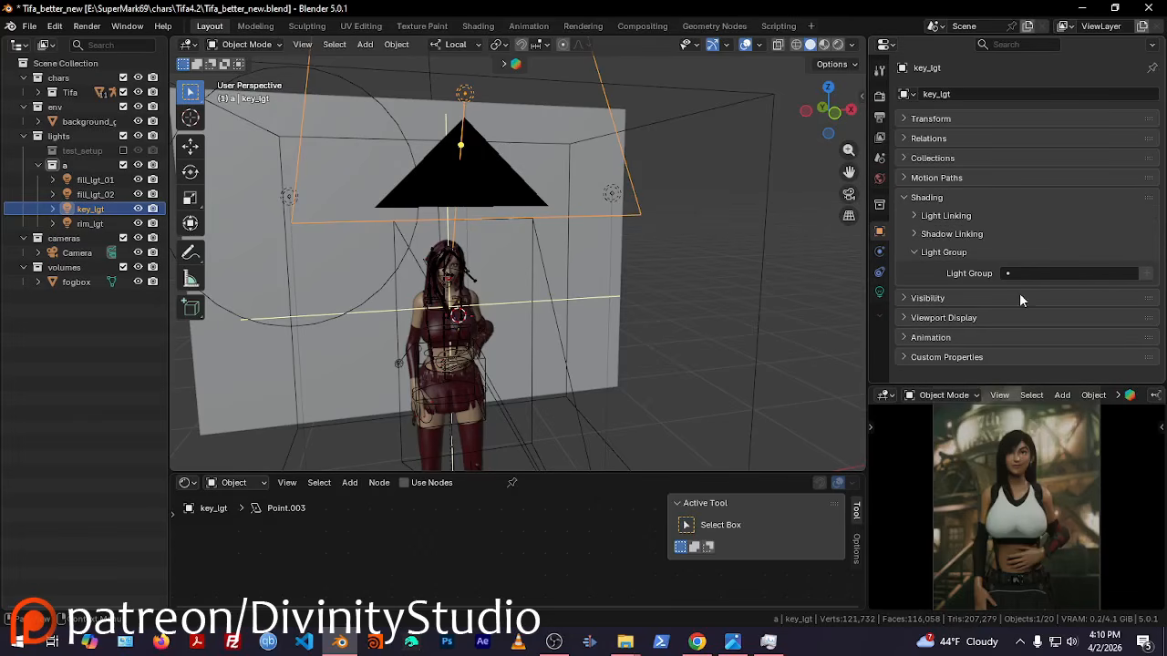
pyautogui.click(1093, 275)
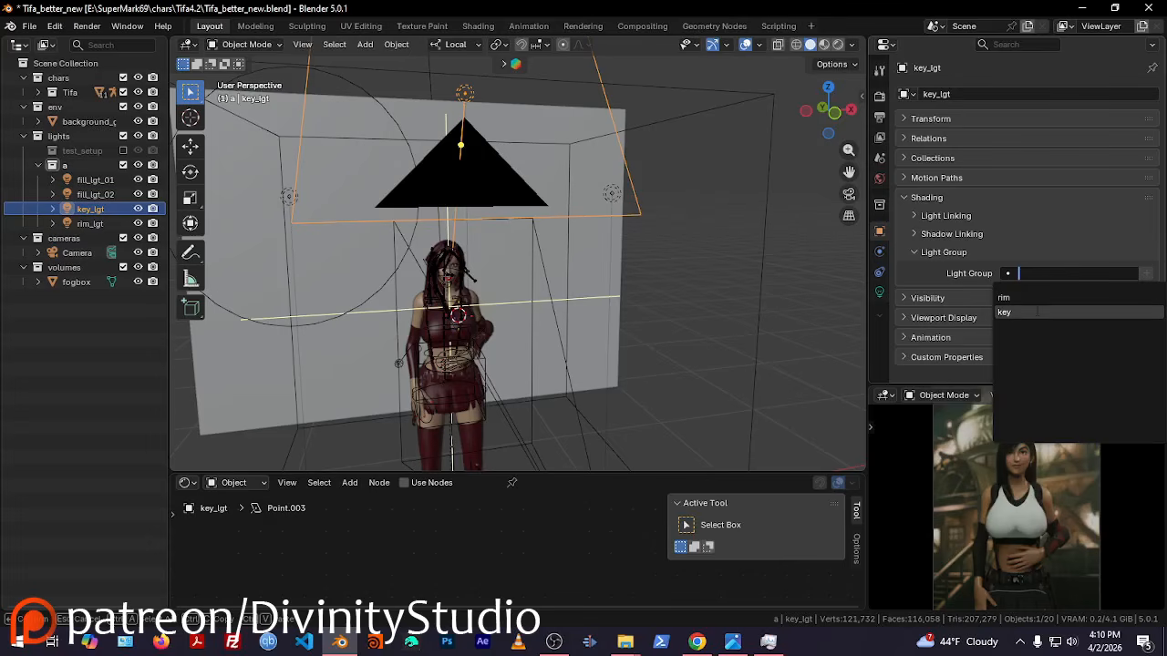
pyautogui.click(82, 213)
pyautogui.click(86, 194)
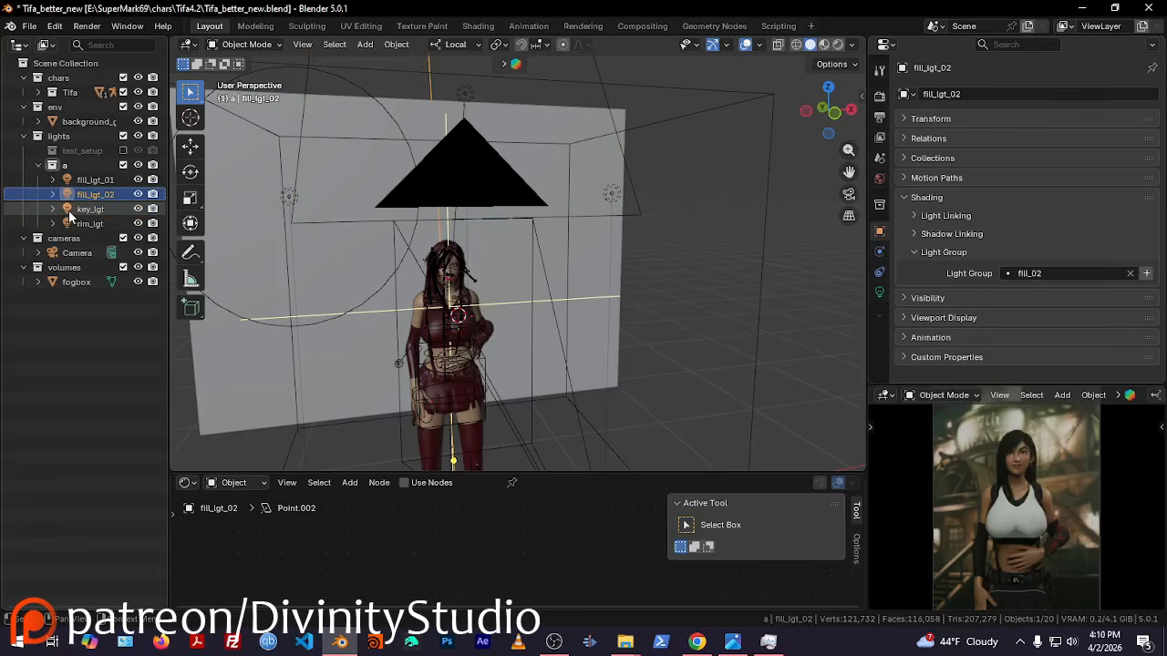
pyautogui.click(87, 209)
pyautogui.click(1017, 273)
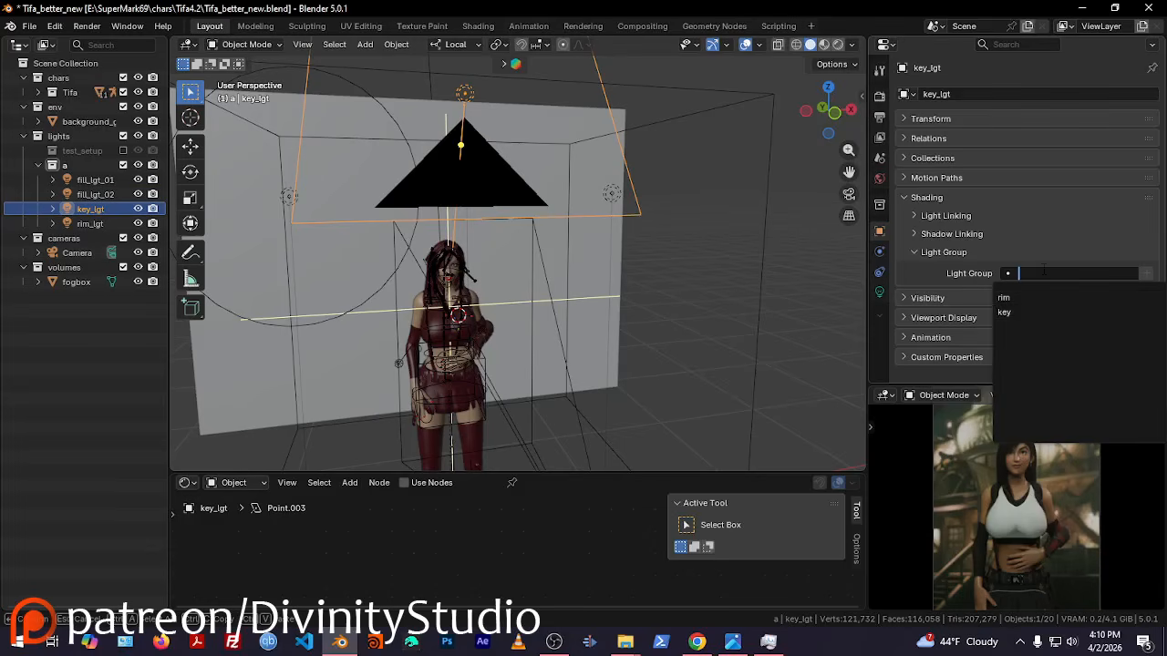
pyautogui.click(1014, 313)
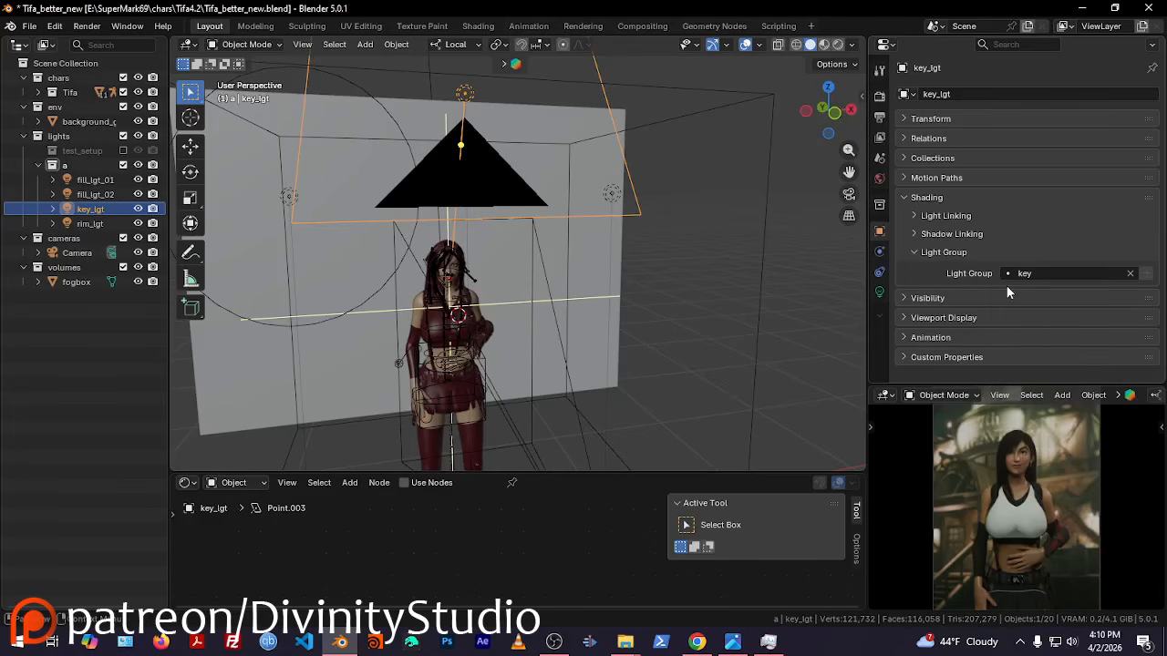
# Clear the light group of rim_lgt and reassign the light to the rim group
pyautogui.click(73, 224)
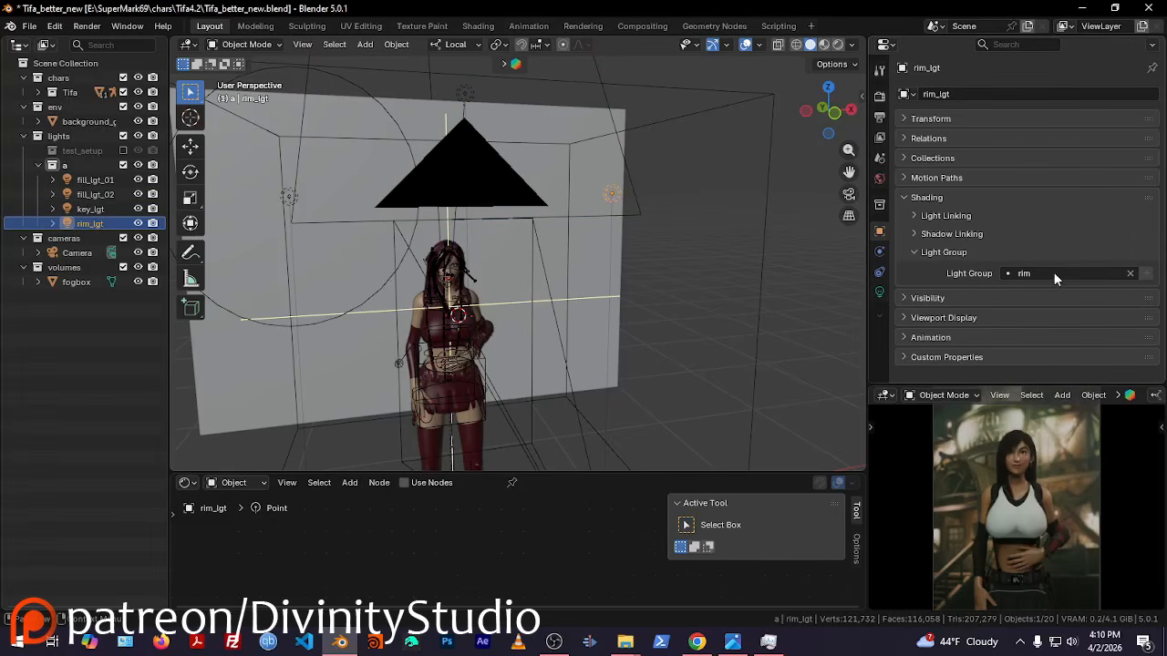
pyautogui.click(1012, 273)
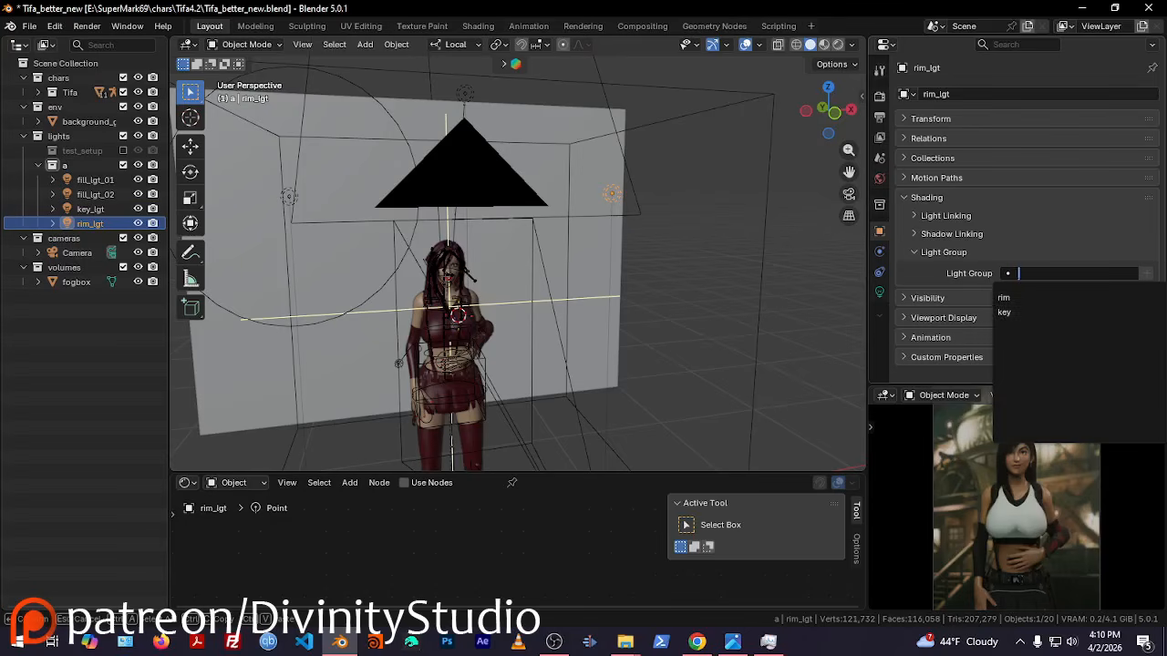
pyautogui.click(1018, 305)
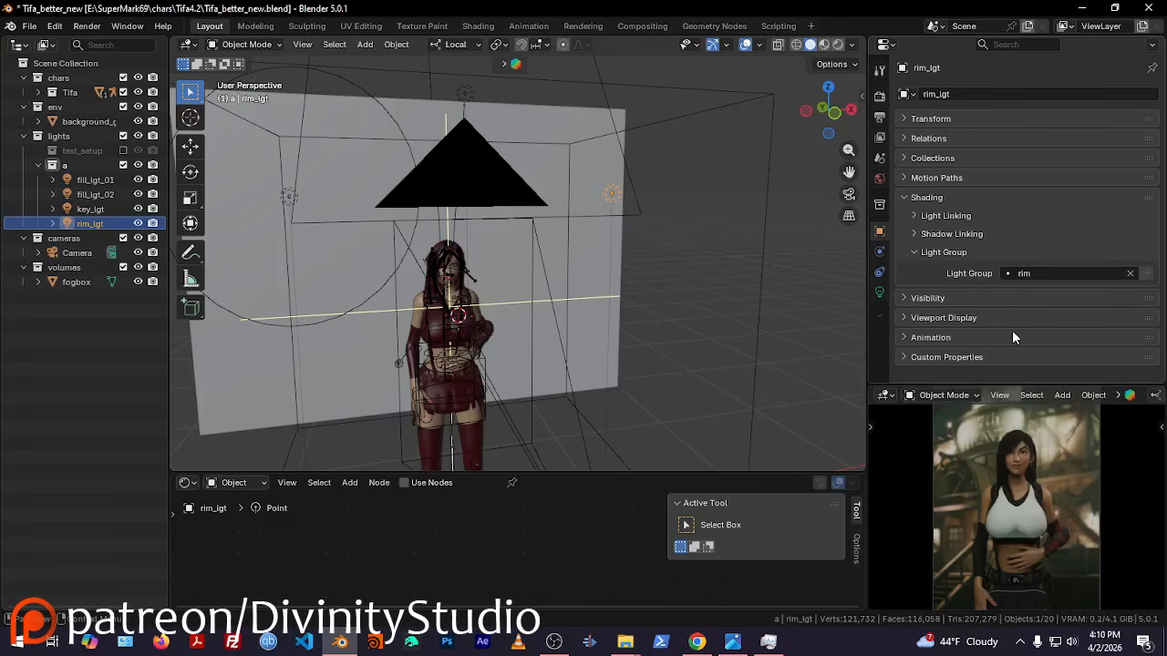
# Check the light group settings of the two fill lights and add two more light groups to the view layer
pyautogui.click(86, 195)
pyautogui.click(95, 180)
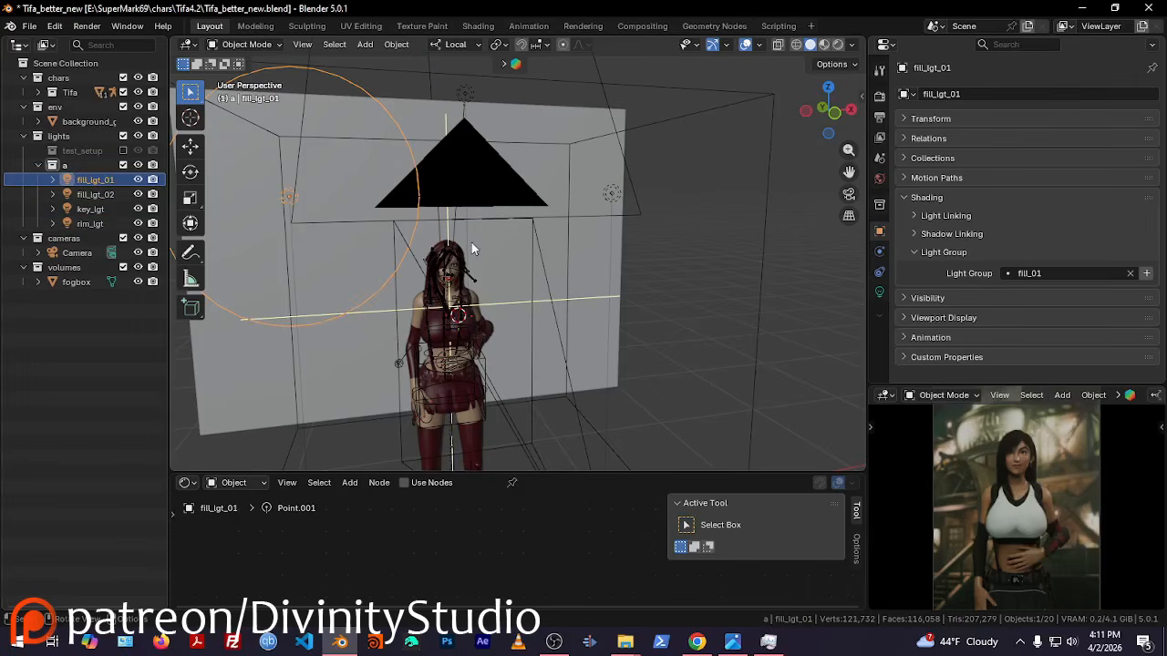
pyautogui.click(879, 117)
pyautogui.click(880, 136)
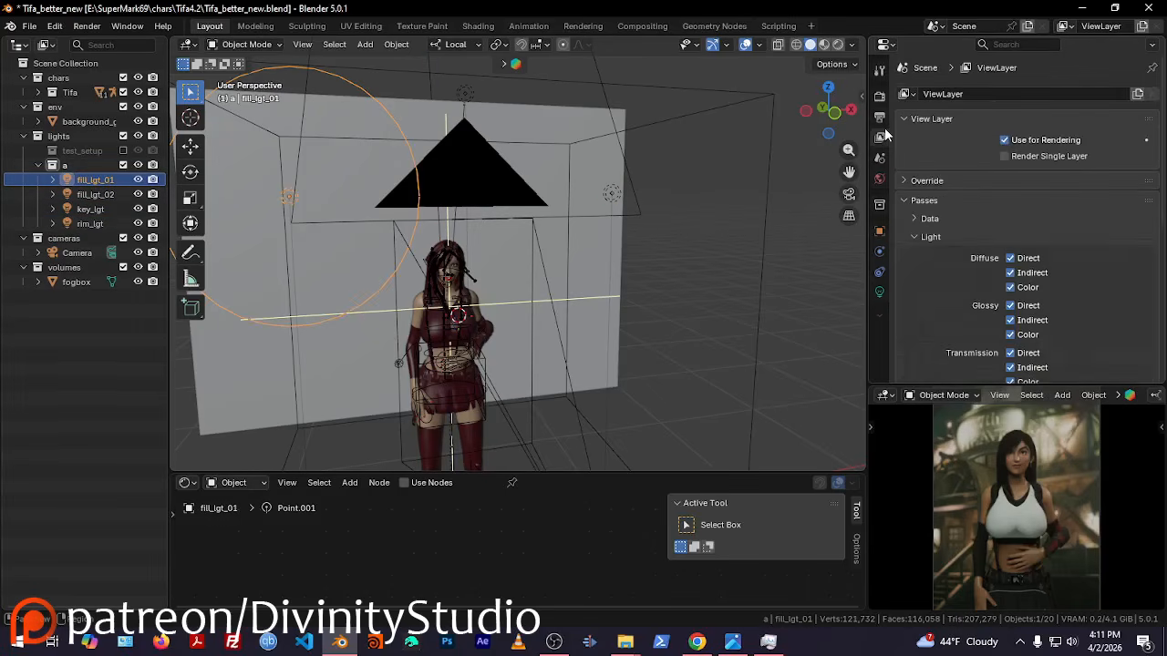
pyautogui.scroll(-8, 1164, 204)
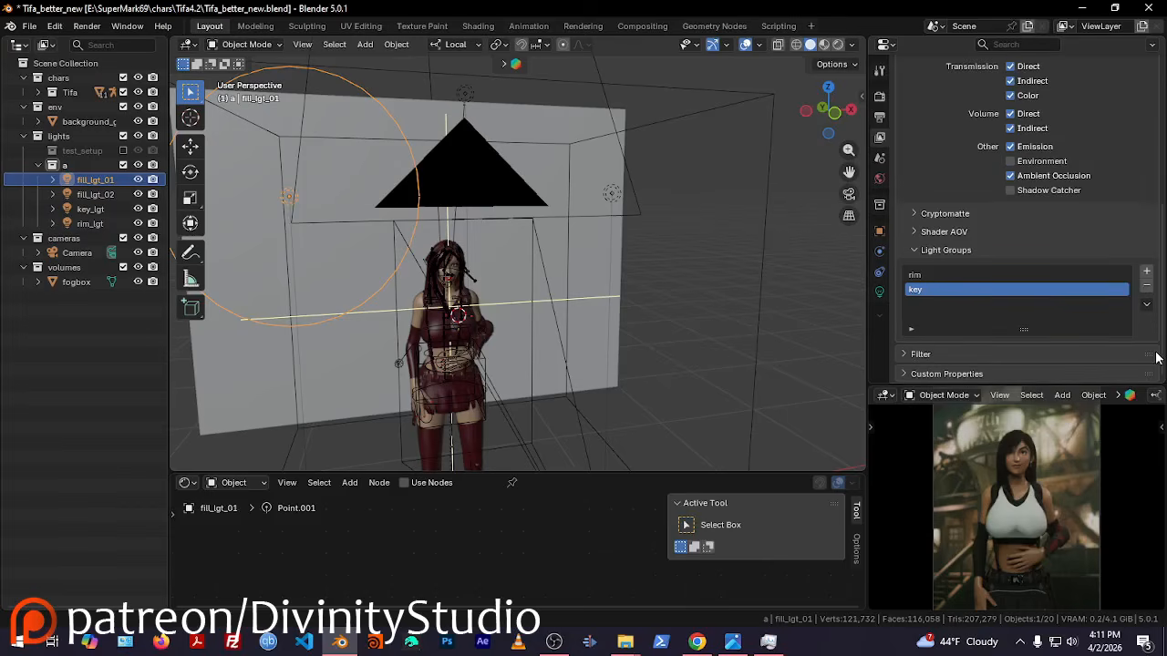
pyautogui.click(1147, 271)
pyautogui.click(1147, 271)
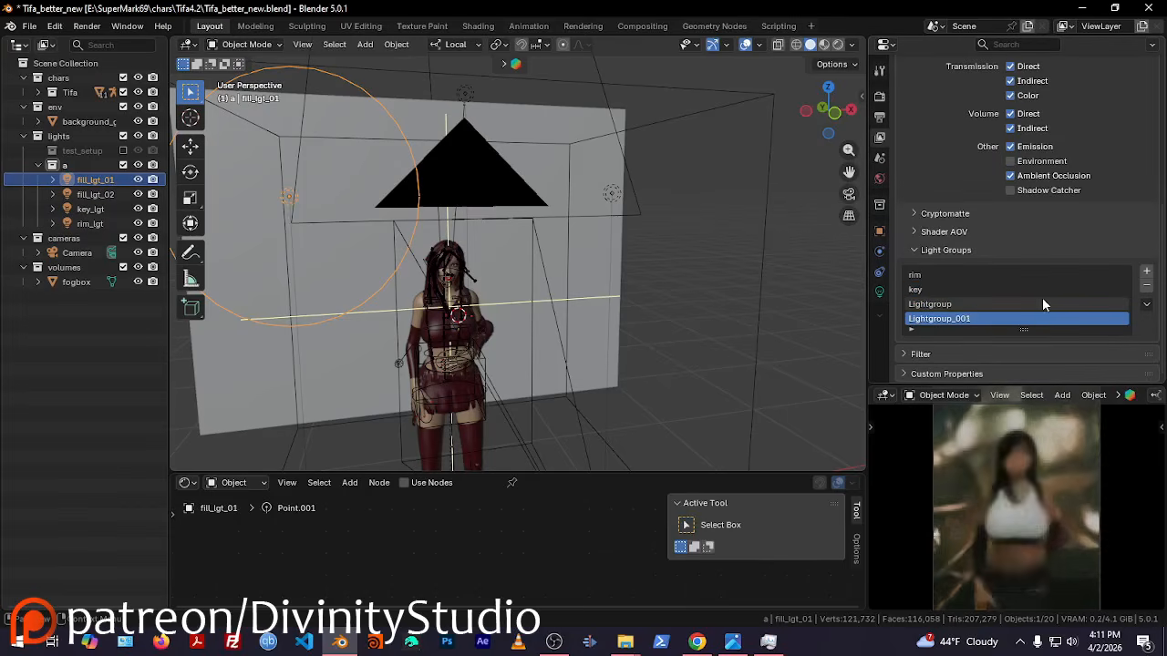
# Name the two new light groups fill_01 and fill_02
pyautogui.click(957, 304)
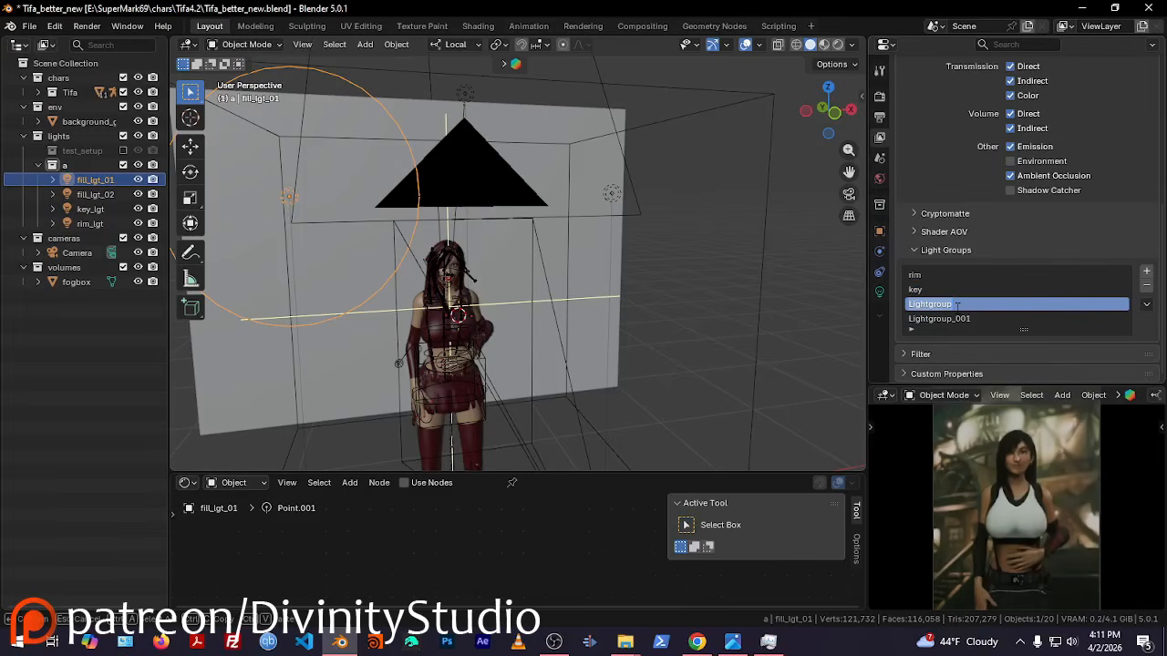
pyautogui.write('f')
pyautogui.write('ill_01')
pyautogui.press('Return')
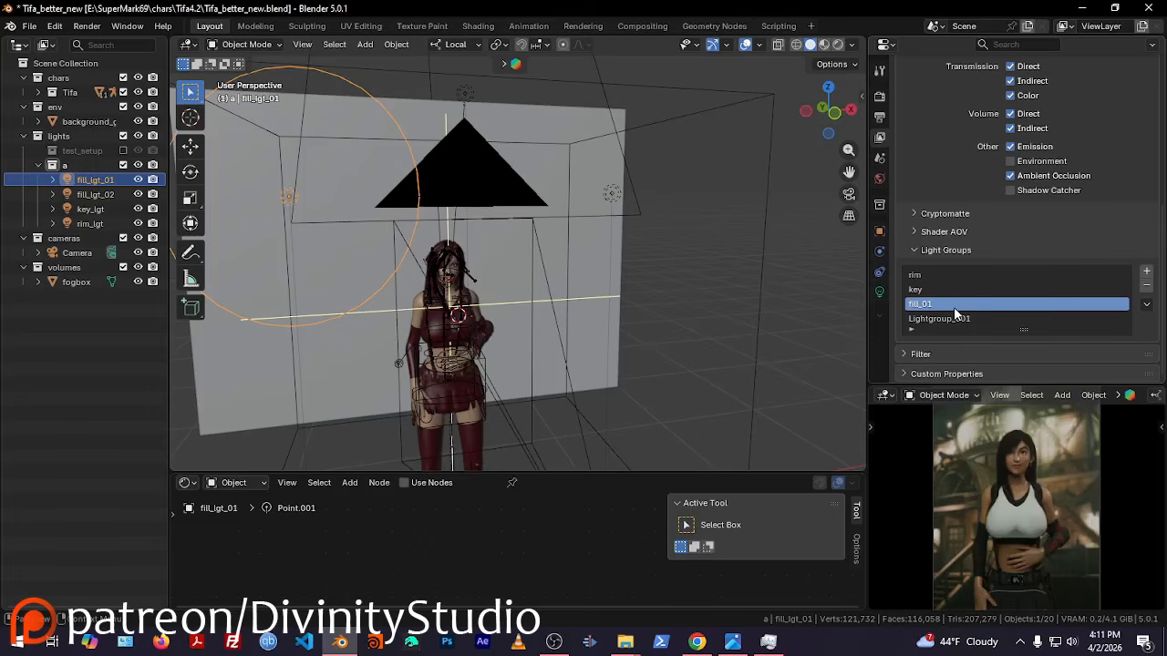
pyautogui.click(920, 318)
pyautogui.doubleClick(911, 318)
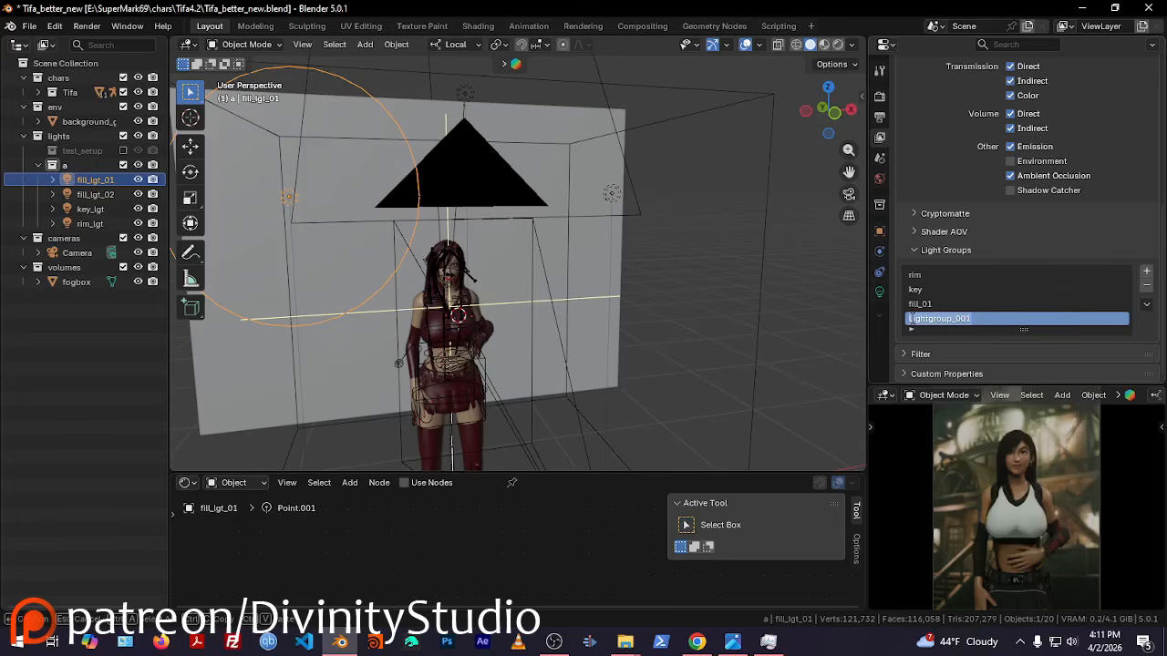
pyautogui.write('f')
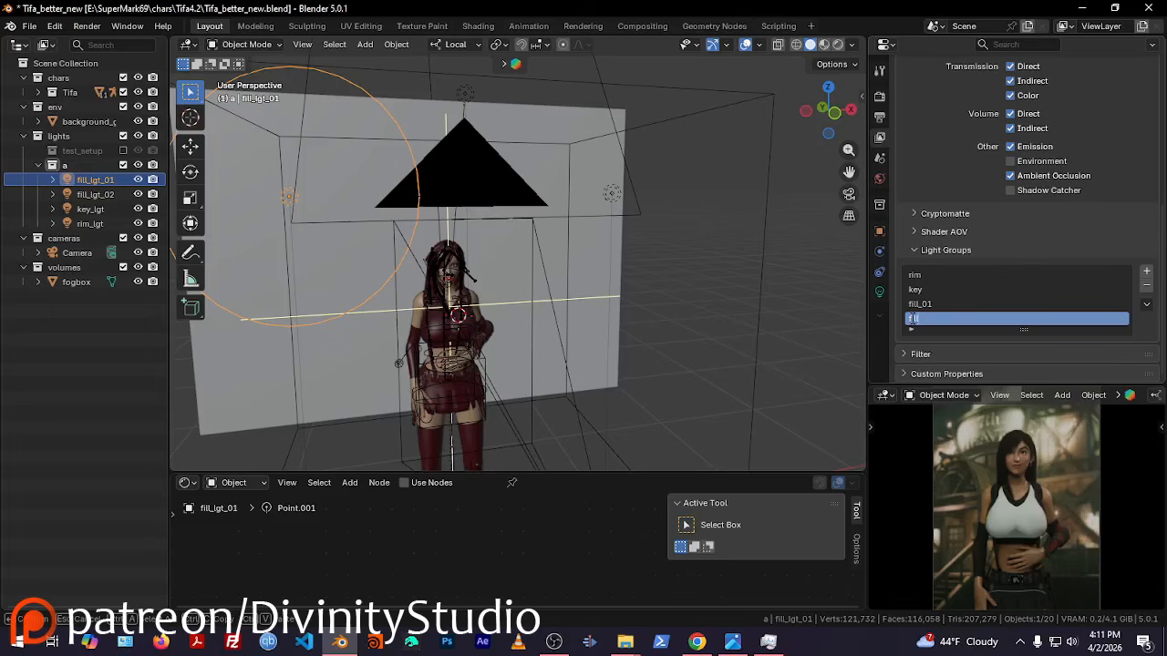
pyautogui.write('ill_02')
pyautogui.press('Return')
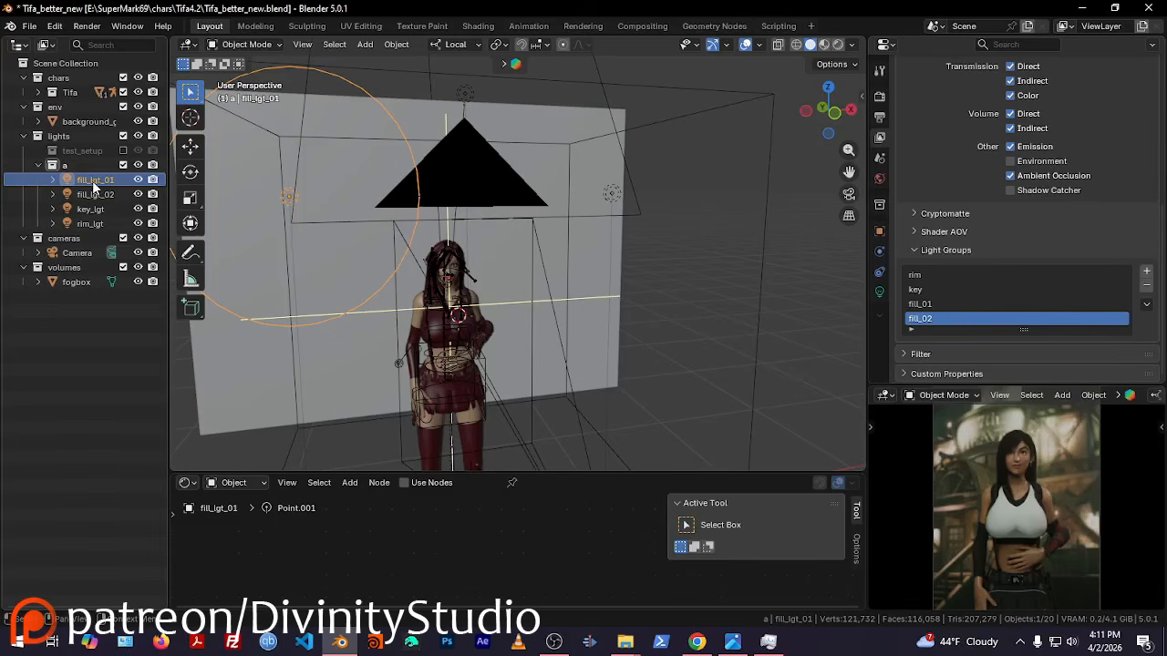
# Clear the light group of fill_lgt_01 and reassign the light to the fill_01 group
pyautogui.click(880, 230)
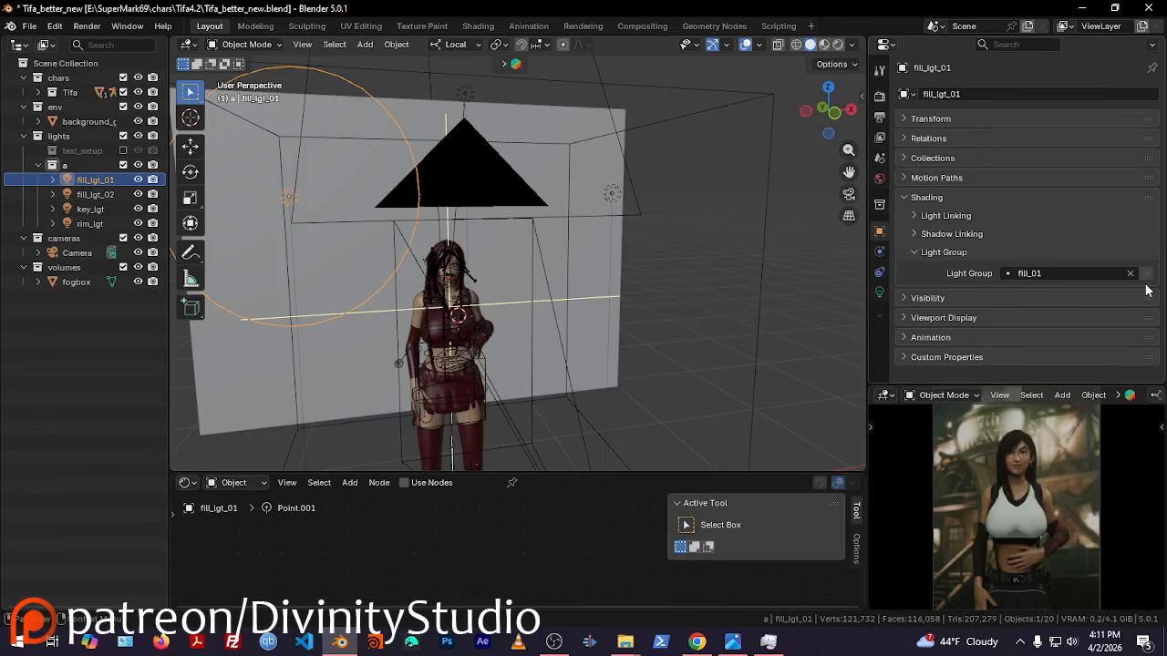
pyautogui.click(1131, 273)
pyautogui.click(1096, 269)
pyautogui.click(1024, 328)
# Review the light group assigned to each of the four lights, fill_lgt_01, fill_lgt_02, key_lgt and rim_lgt
pyautogui.click(95, 194)
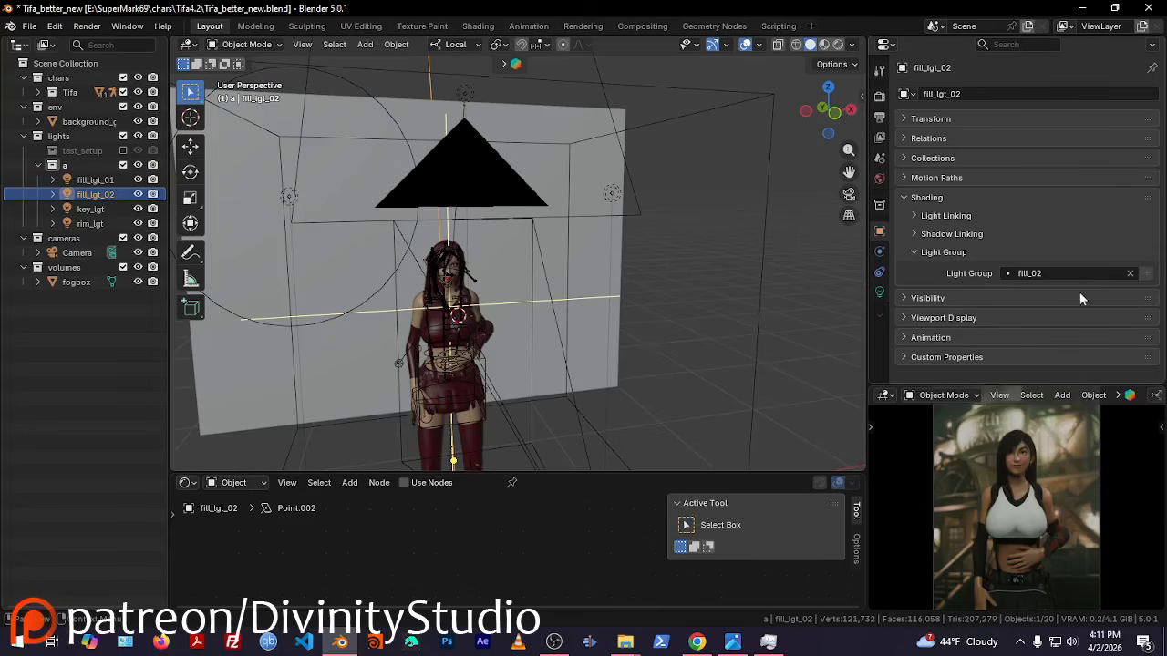
pyautogui.click(95, 180)
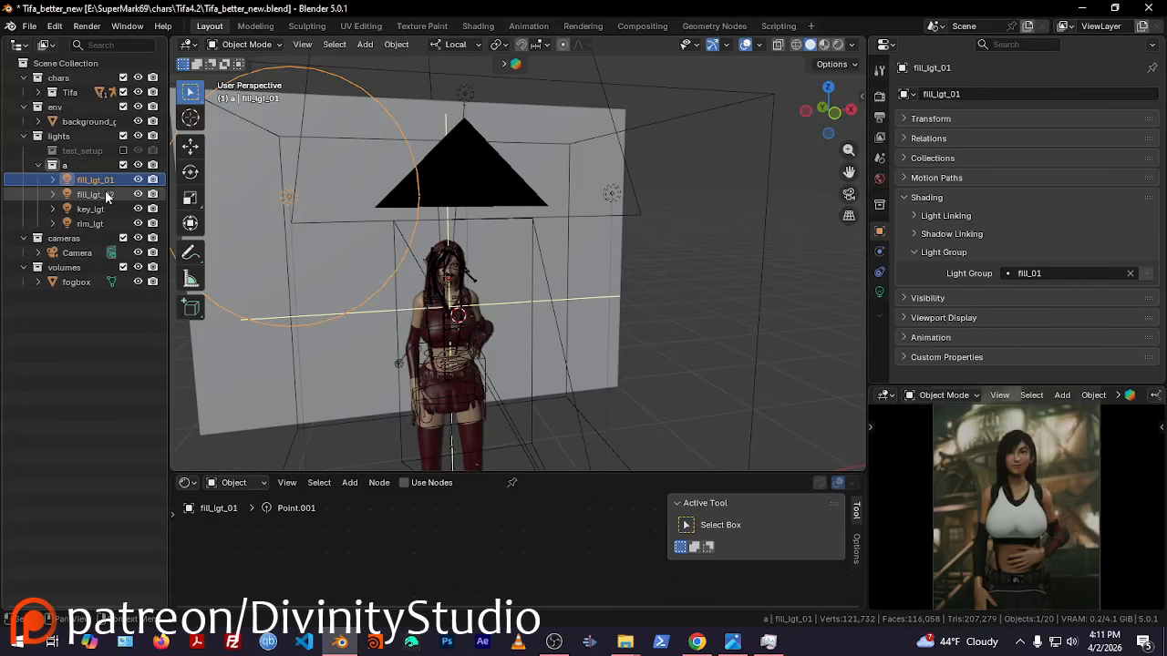
pyautogui.click(100, 194)
pyautogui.click(95, 208)
pyautogui.click(94, 223)
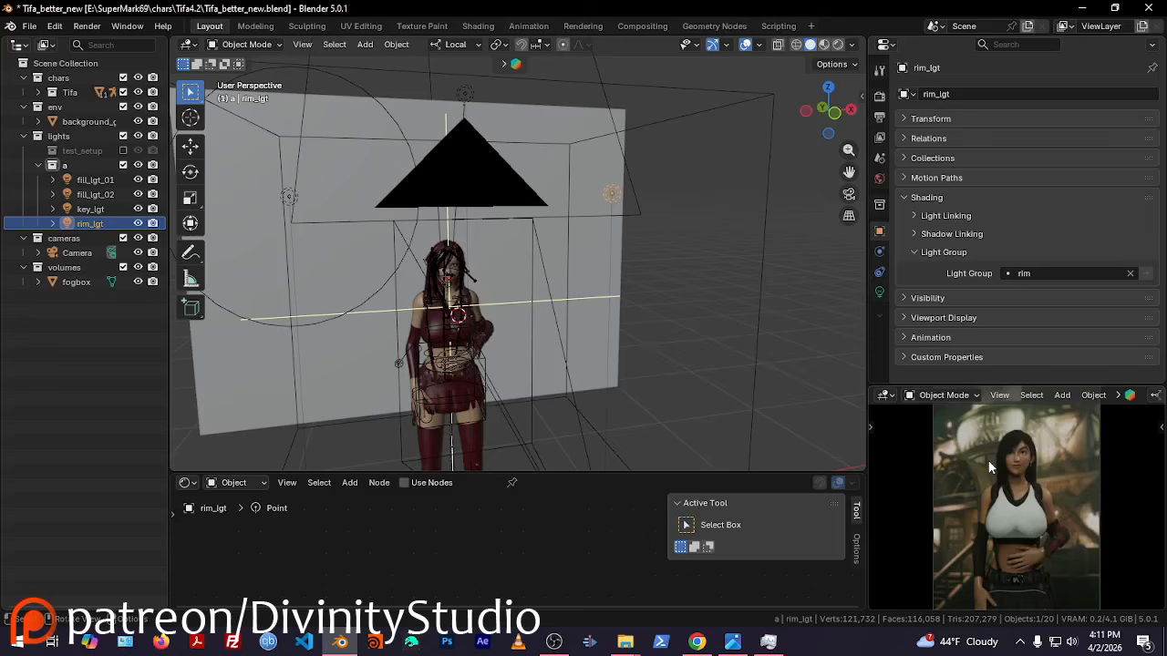
# Switch the camera preview viewport to Solid shading and open the render settings
pyautogui.press('z')
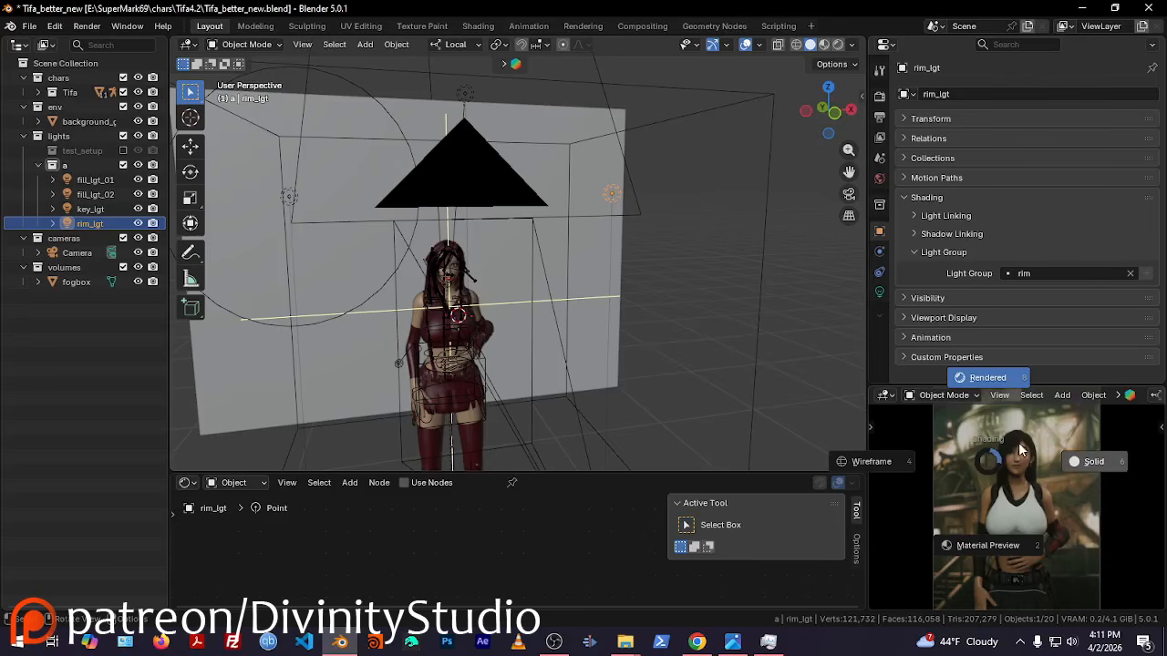
pyautogui.click(1084, 462)
pyautogui.click(879, 96)
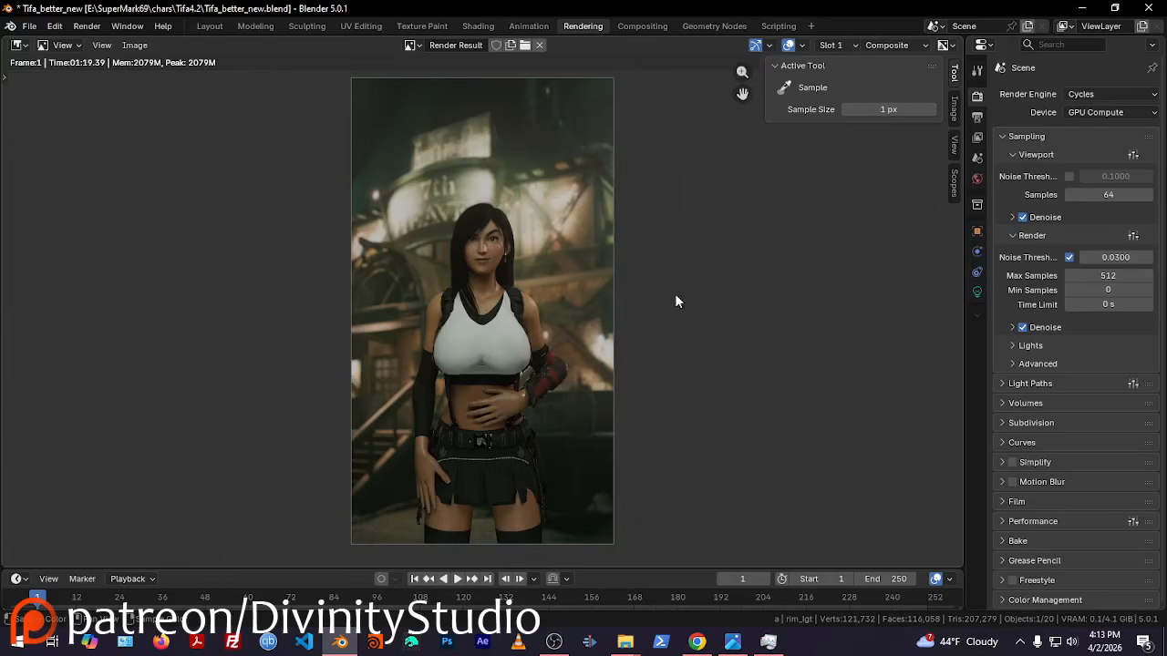
# Return to the Layout workspace and review the view layer's enabled light passes and its light group list
pyautogui.click(210, 26)
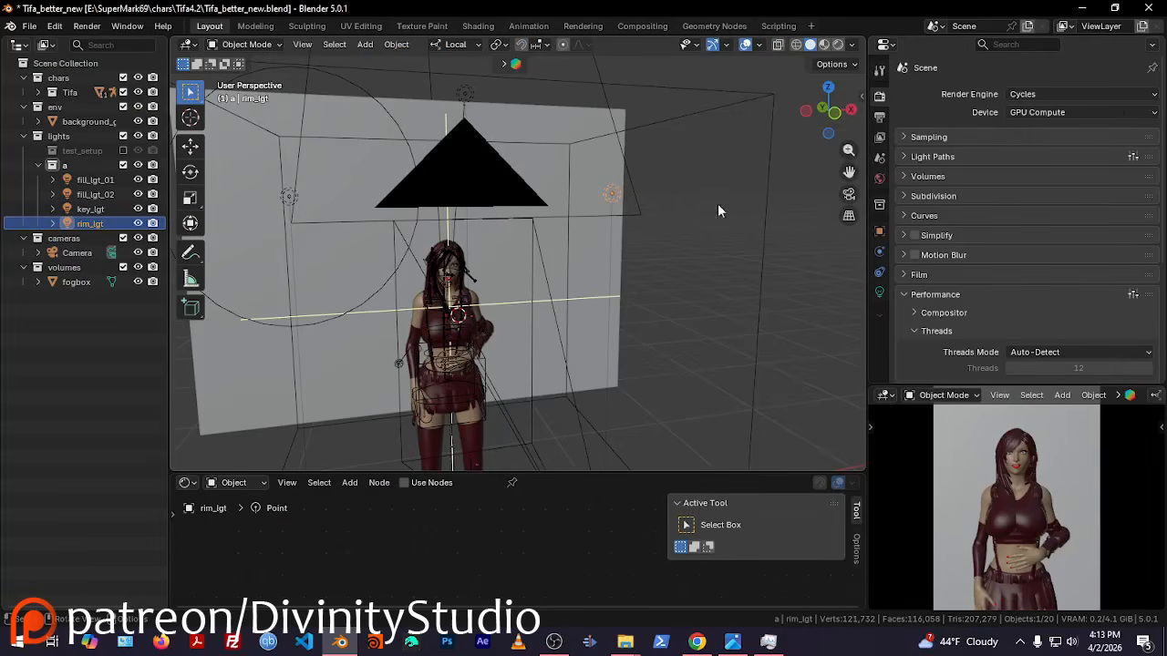
pyautogui.click(879, 137)
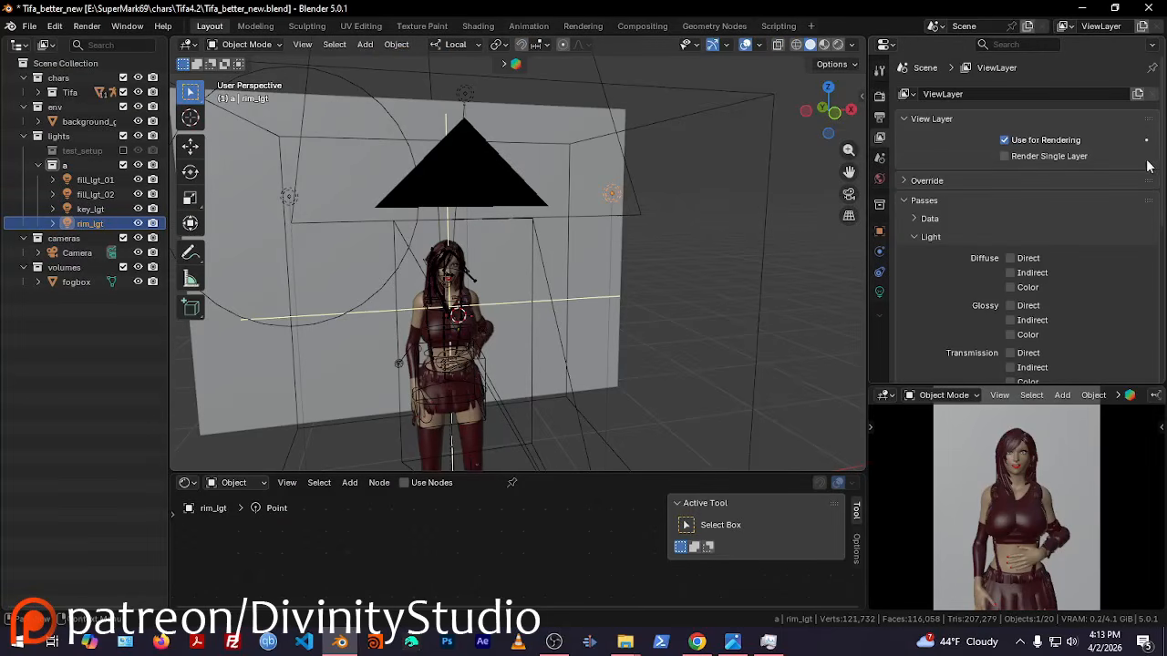
pyautogui.scroll(-5, 1164, 158)
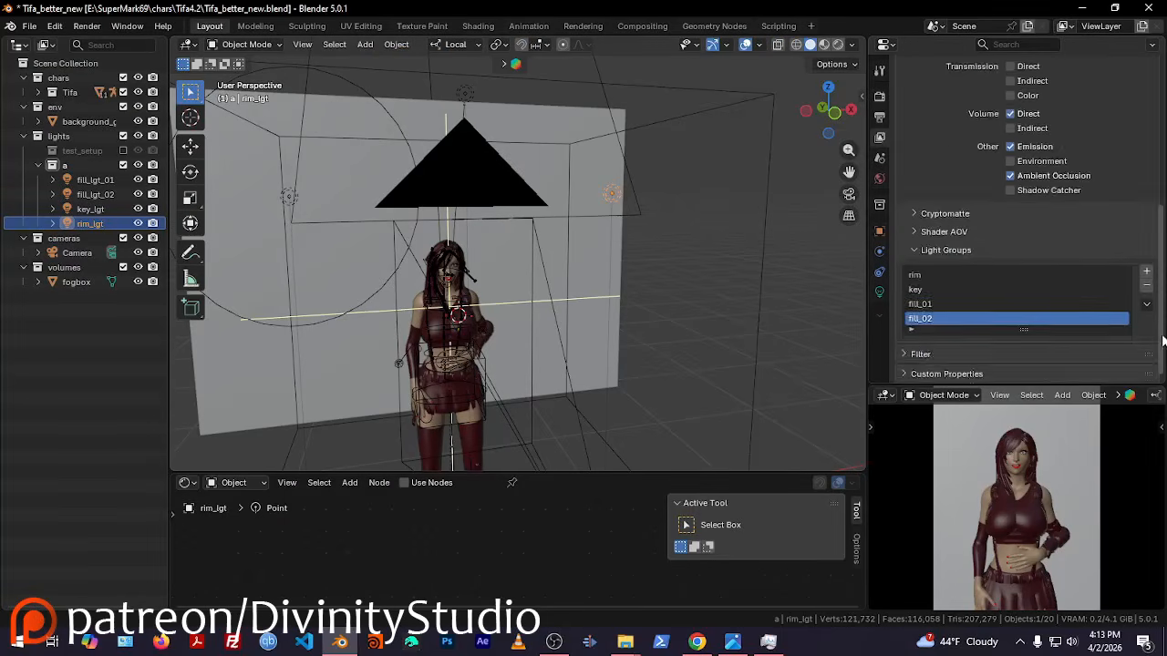
pyautogui.scroll(2, 1164, 263)
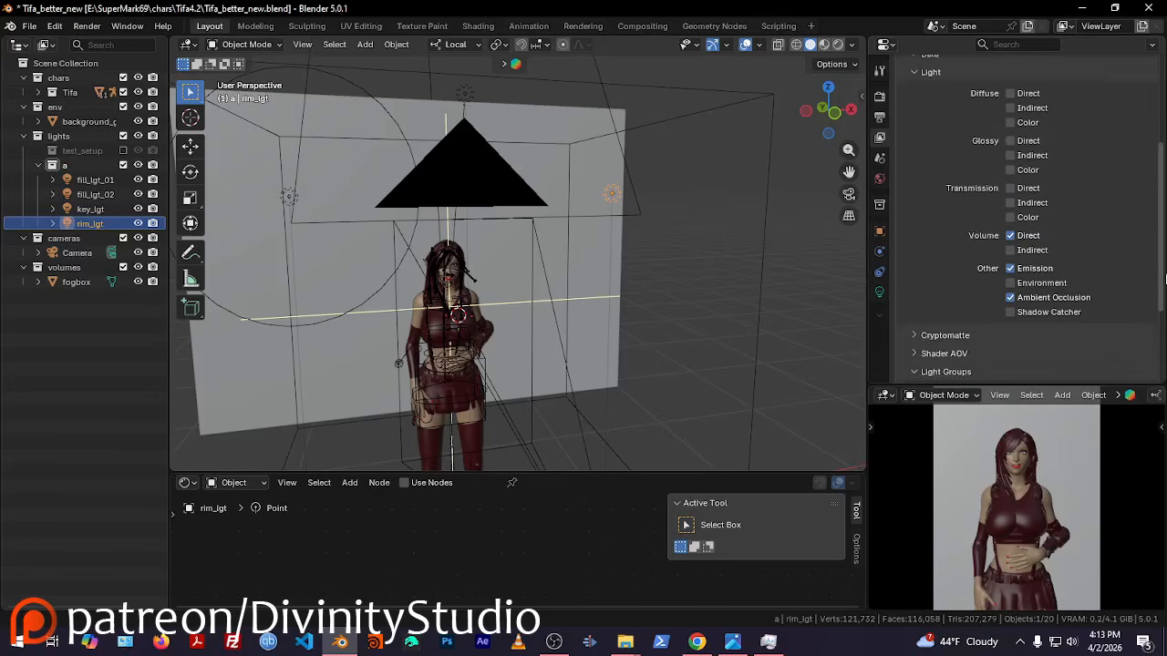
pyautogui.scroll(1, 1164, 264)
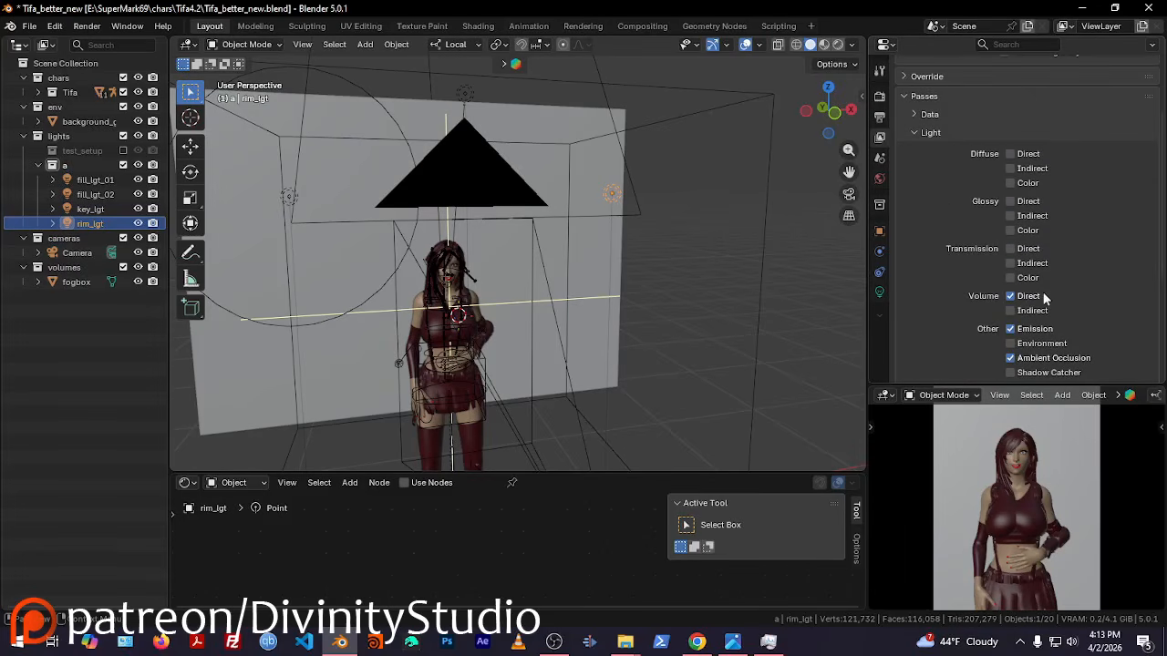
pyautogui.scroll(-1, 1057, 264)
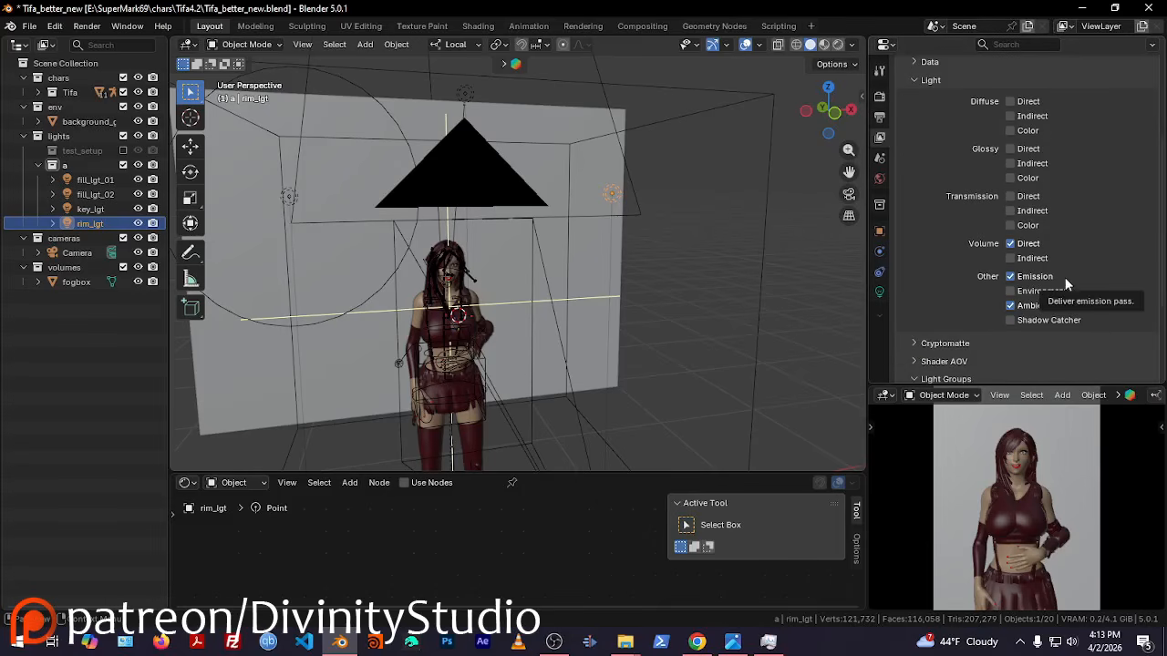
pyautogui.scroll(-3, 1161, 292)
pyautogui.scroll(-1, 1004, 306)
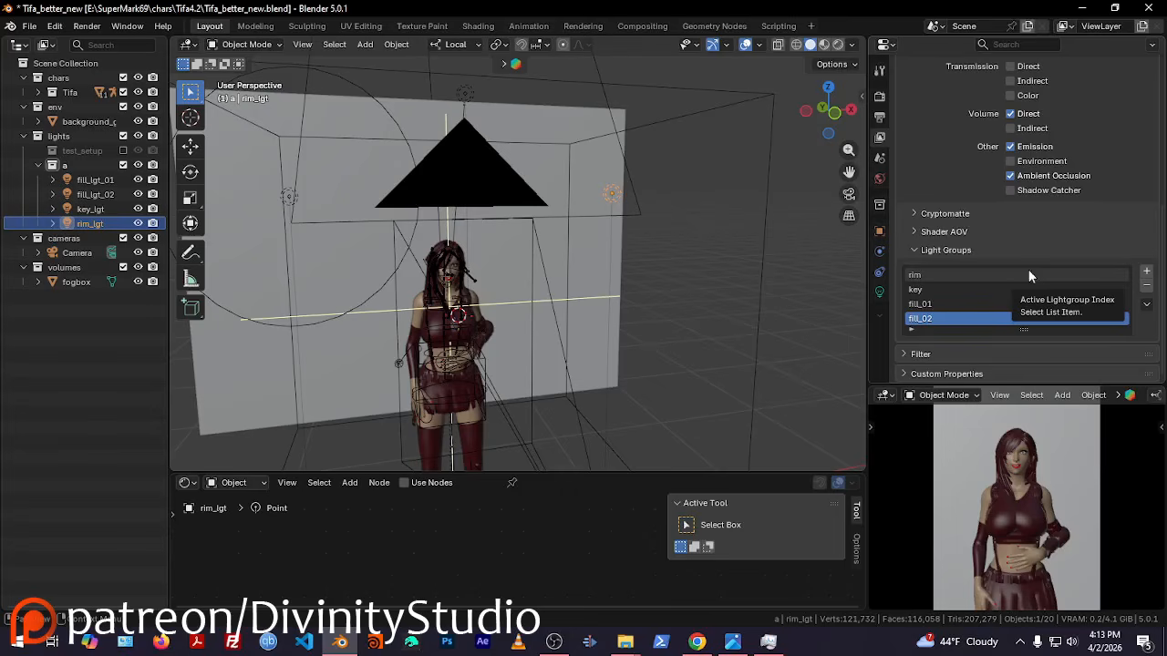
# Open the Compositing workspace and look through the node tree to locate the Render Layers node with its light group outputs
pyautogui.click(638, 27)
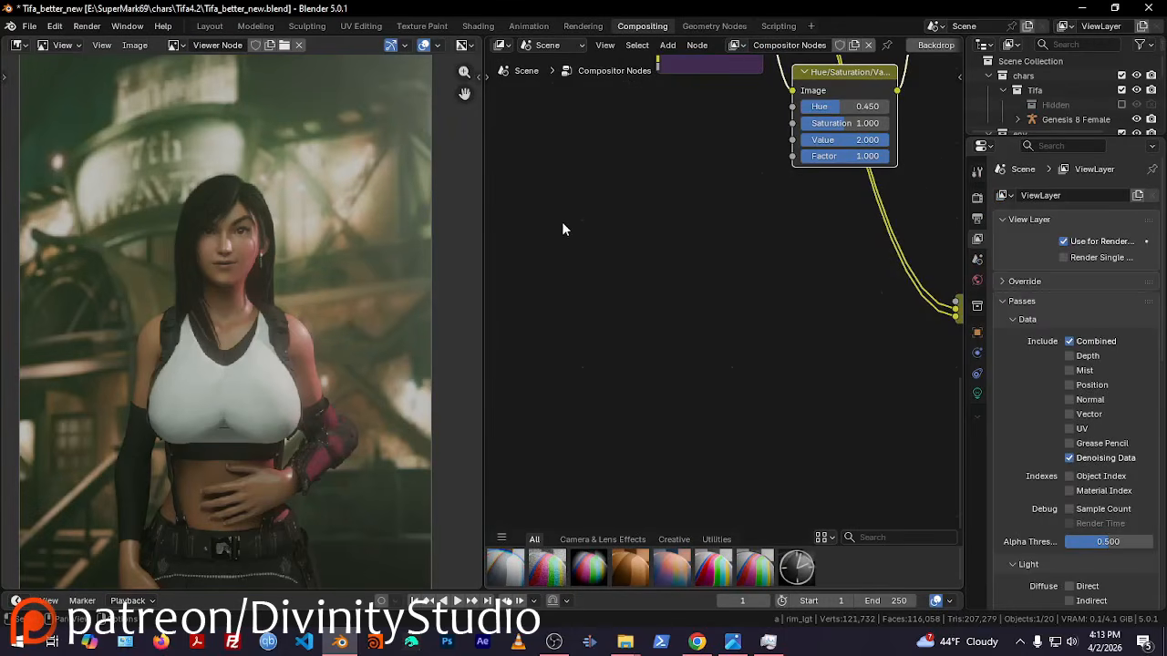
pyautogui.moveTo(562, 223); pyautogui.dragTo(660, 406, button='middle')
pyautogui.moveTo(687, 219); pyautogui.dragTo(651, 318, button='middle')
pyautogui.scroll(-3, 648, 325)
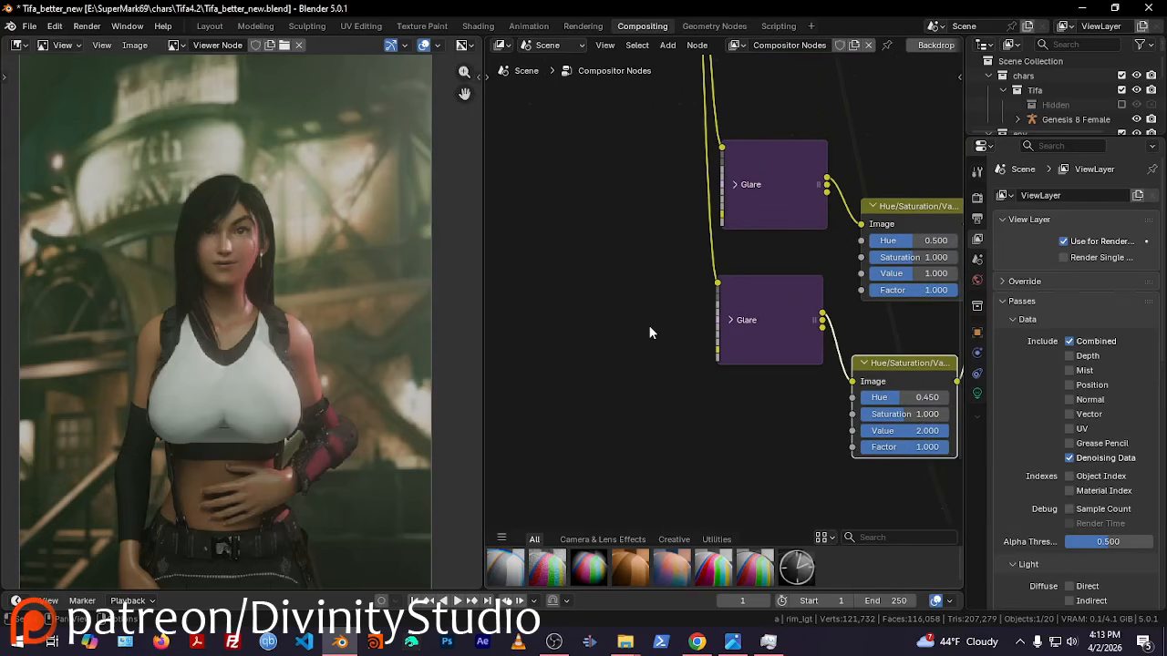
pyautogui.scroll(-7, 728, 408)
pyautogui.moveTo(832, 378); pyautogui.dragTo(835, 447, button='middle')
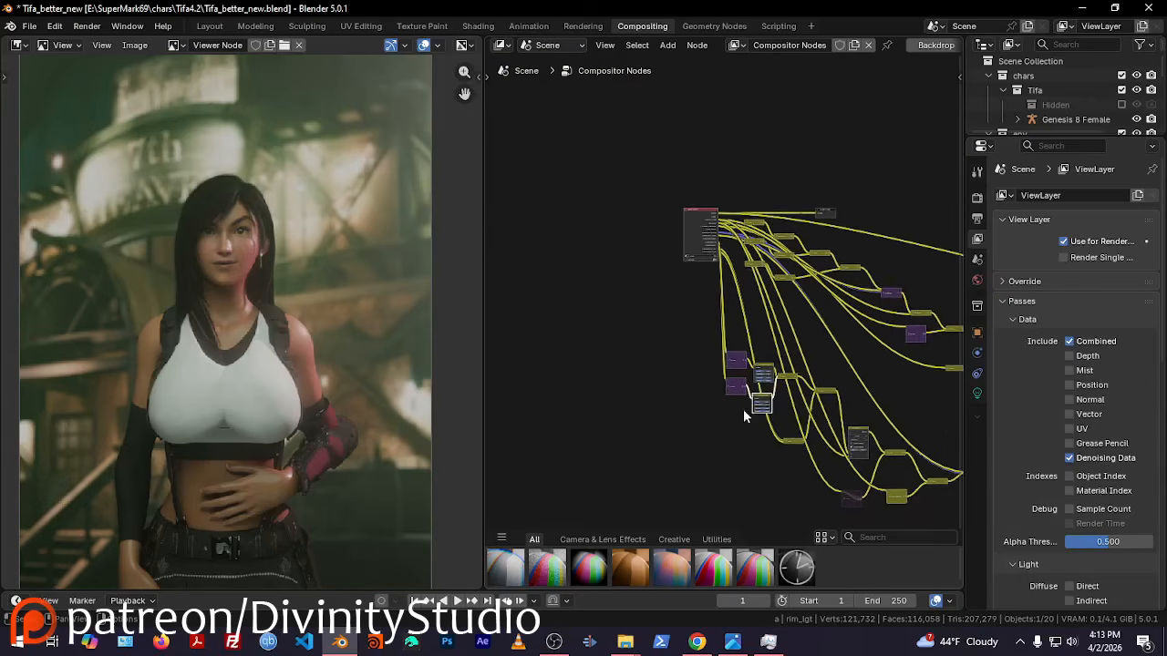
pyautogui.scroll(1, 688, 314)
pyautogui.scroll(8, 688, 317)
pyautogui.moveTo(699, 271); pyautogui.dragTo(746, 443, button='middle')
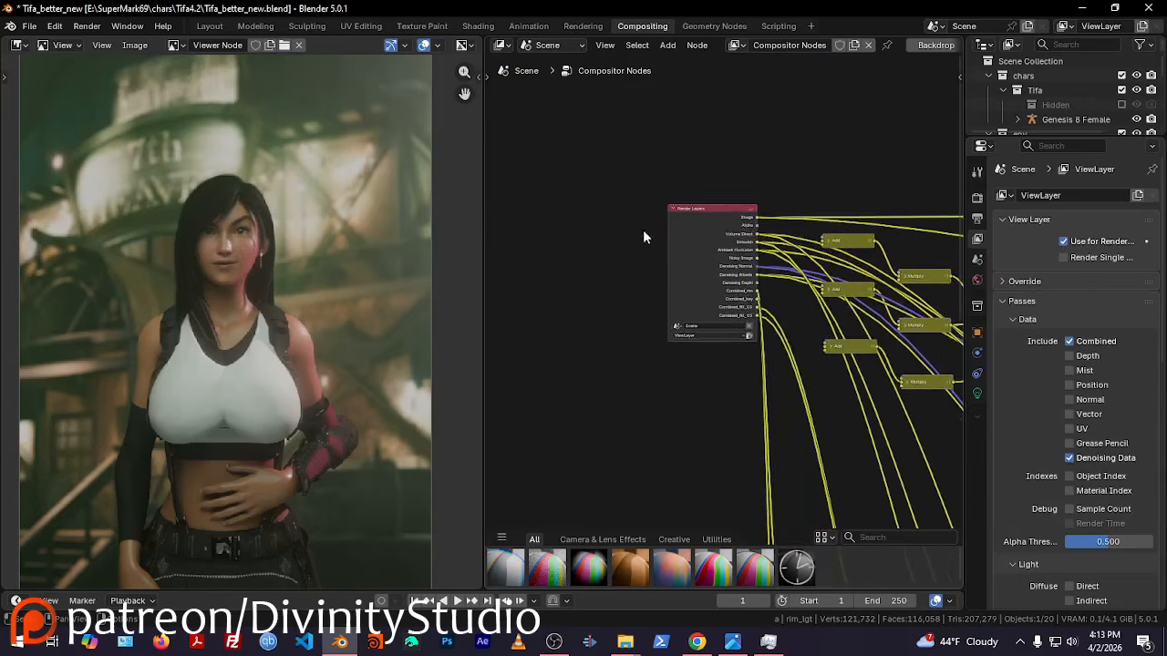
pyautogui.moveTo(633, 217); pyautogui.dragTo(650, 352, button='middle')
# Duplicate the Render Layers node and place the copy in an empty area of the compositor
pyautogui.moveTo(637, 300); pyautogui.dragTo(713, 398)
pyautogui.hotkey('shift', 'd')
pyautogui.click(681, 65)
pyautogui.moveTo(833, 200); pyautogui.dragTo(749, 442, button='middle')
pyautogui.moveTo(646, 389); pyautogui.dragTo(617, 212)
pyautogui.moveTo(765, 220); pyautogui.dragTo(707, 261, button='middle')
pyautogui.click(704, 260)
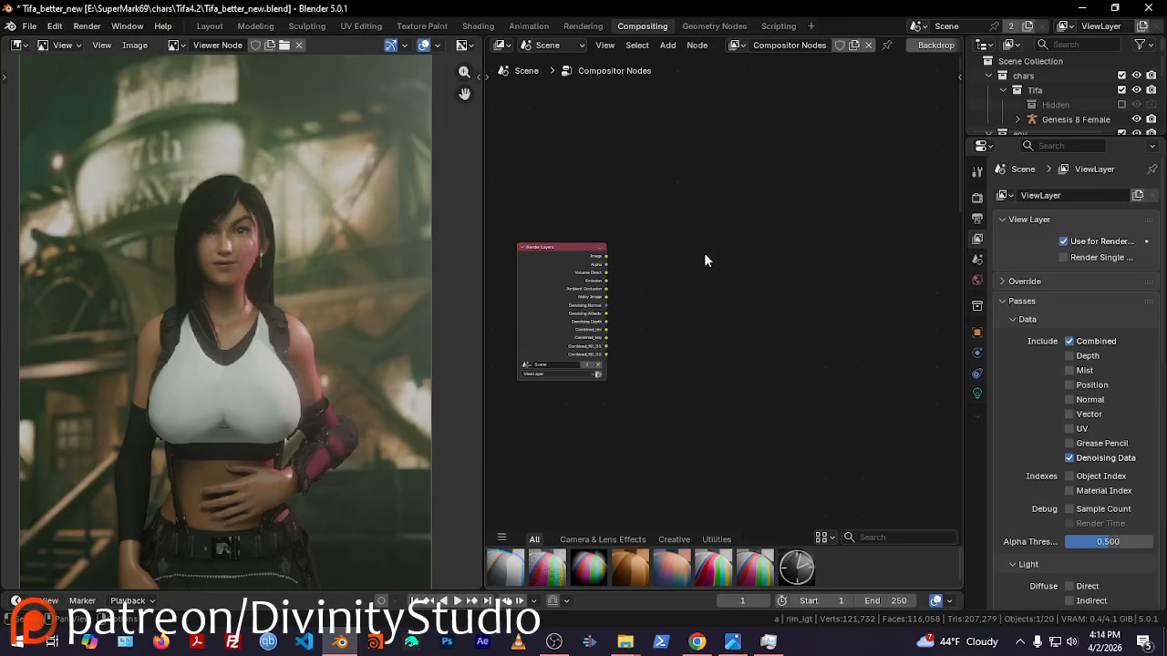
pyautogui.scroll(2, 704, 261)
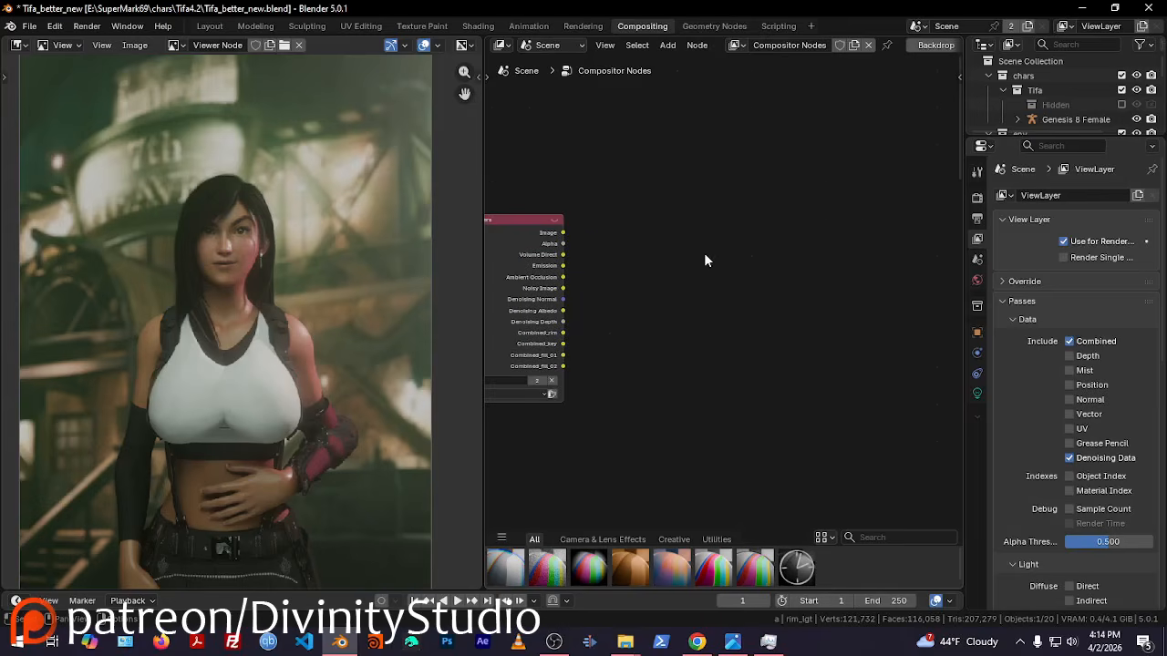
# Add a Viewer node, feed it the duplicated Render Layers node's Image output, and place it above the passes
pyautogui.hotkey('shift', 'a')
pyautogui.write('v')
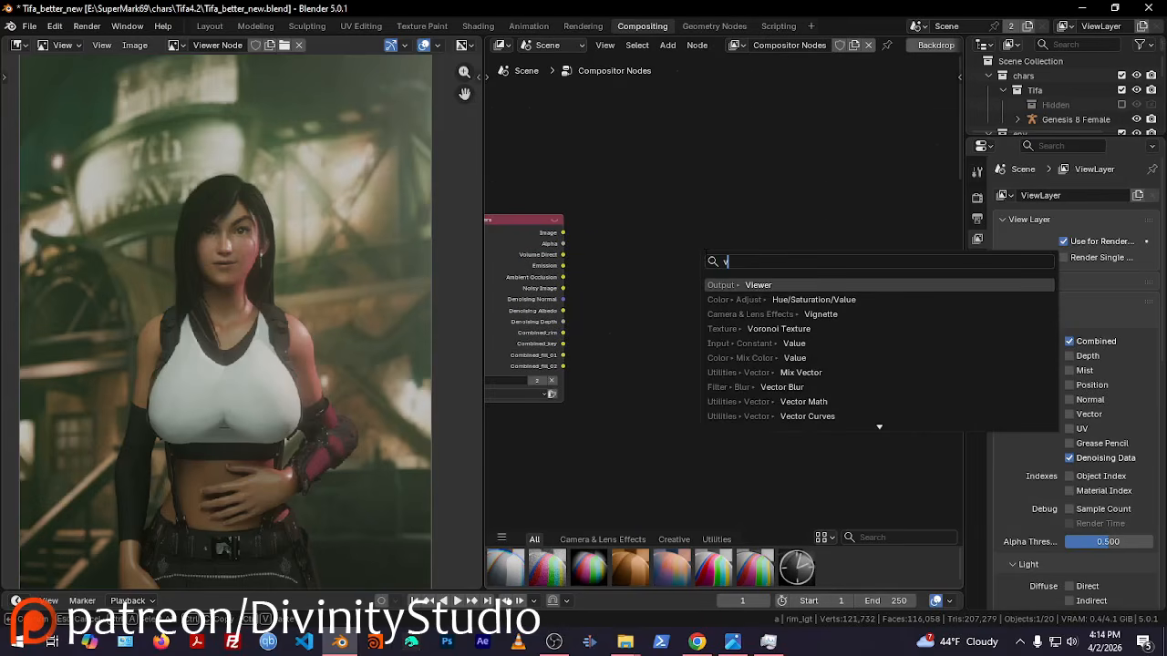
pyautogui.press('Return')
pyautogui.click(704, 254)
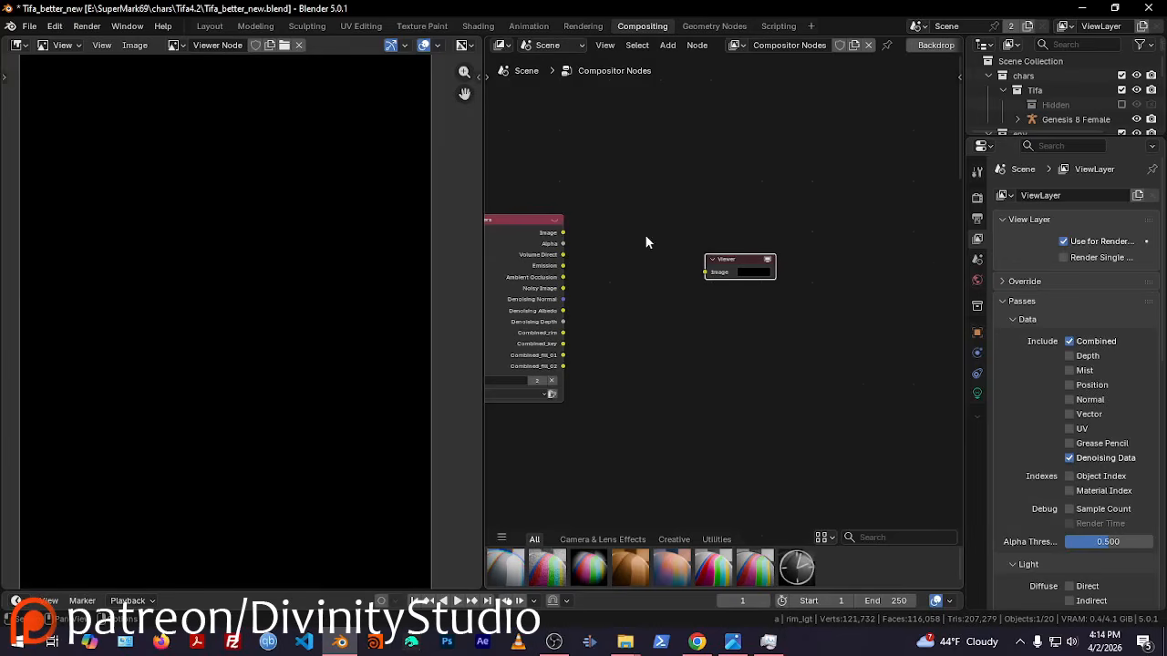
pyautogui.moveTo(551, 232); pyautogui.dragTo(706, 270)
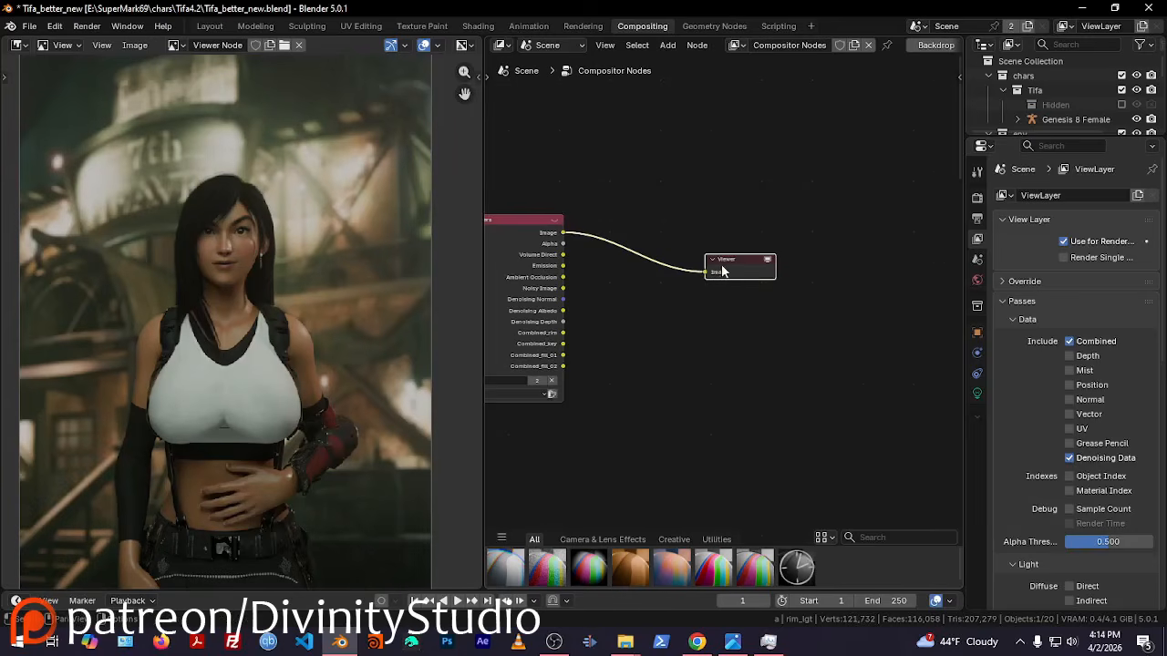
pyautogui.press('g')
pyautogui.click(736, 153)
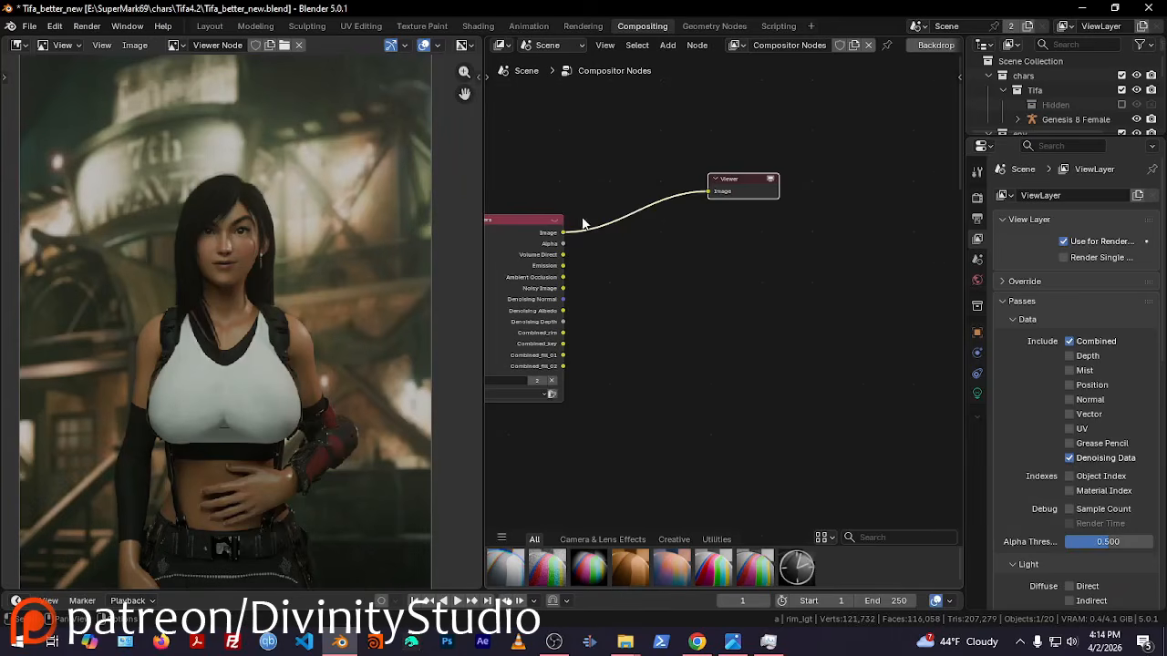
pyautogui.moveTo(466, 94); pyautogui.dragTo(485, 179)
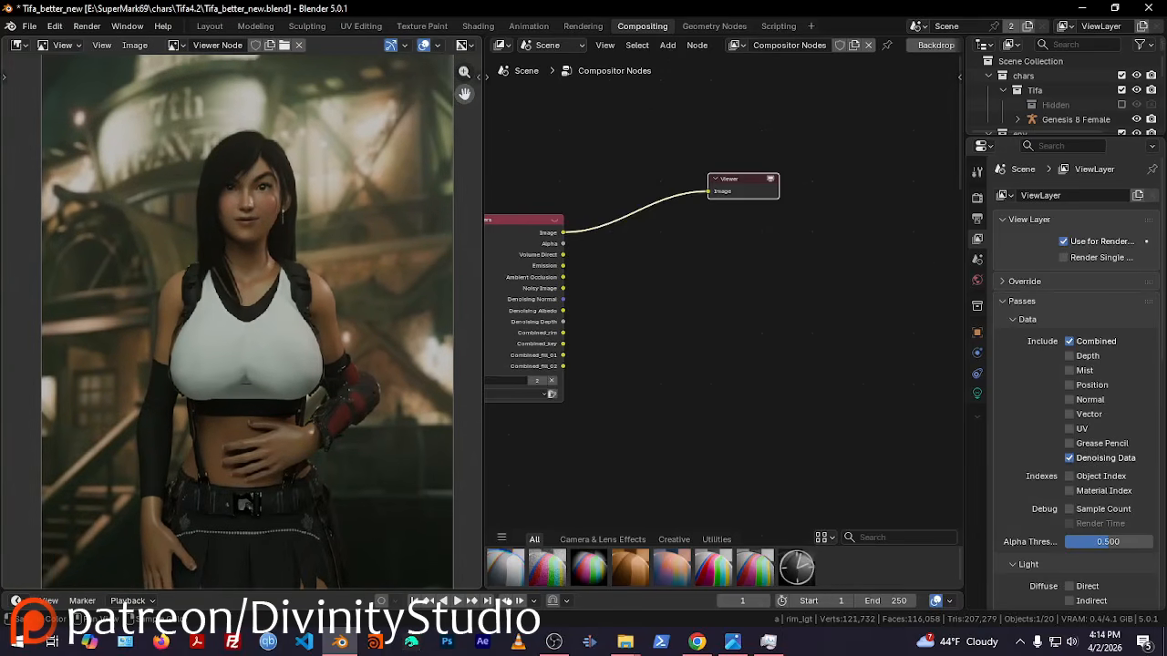
# Add a color mix node in Add mode beside the Render Layers light group outputs
pyautogui.moveTo(665, 281); pyautogui.dragTo(749, 255, button='middle')
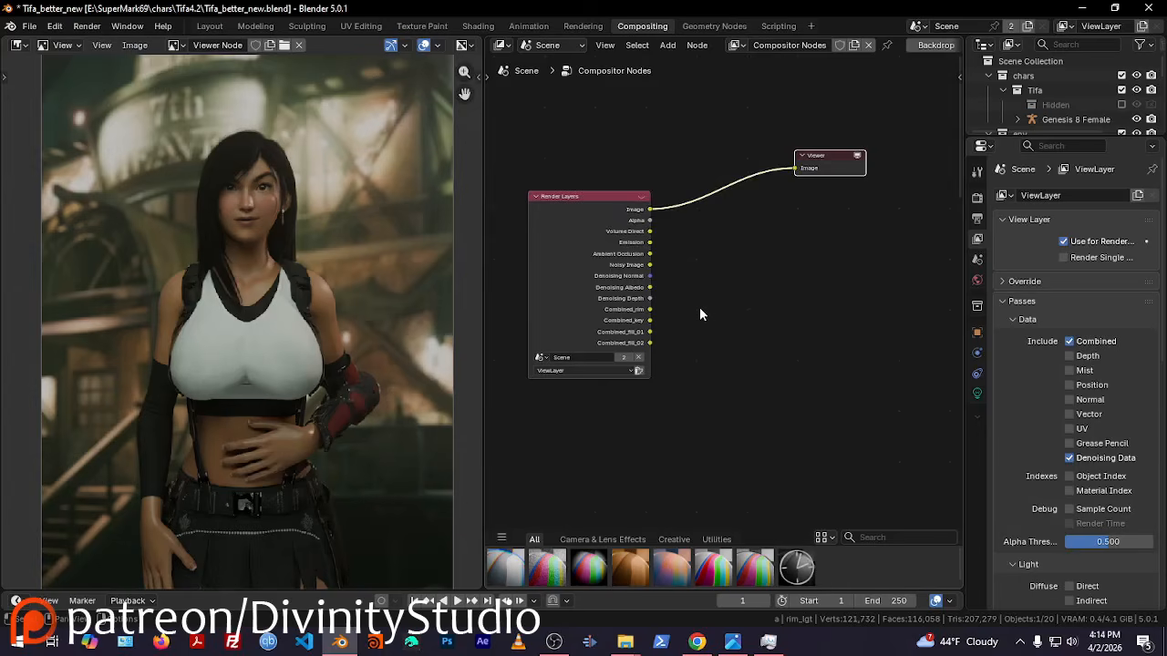
pyautogui.scroll(5, 699, 315)
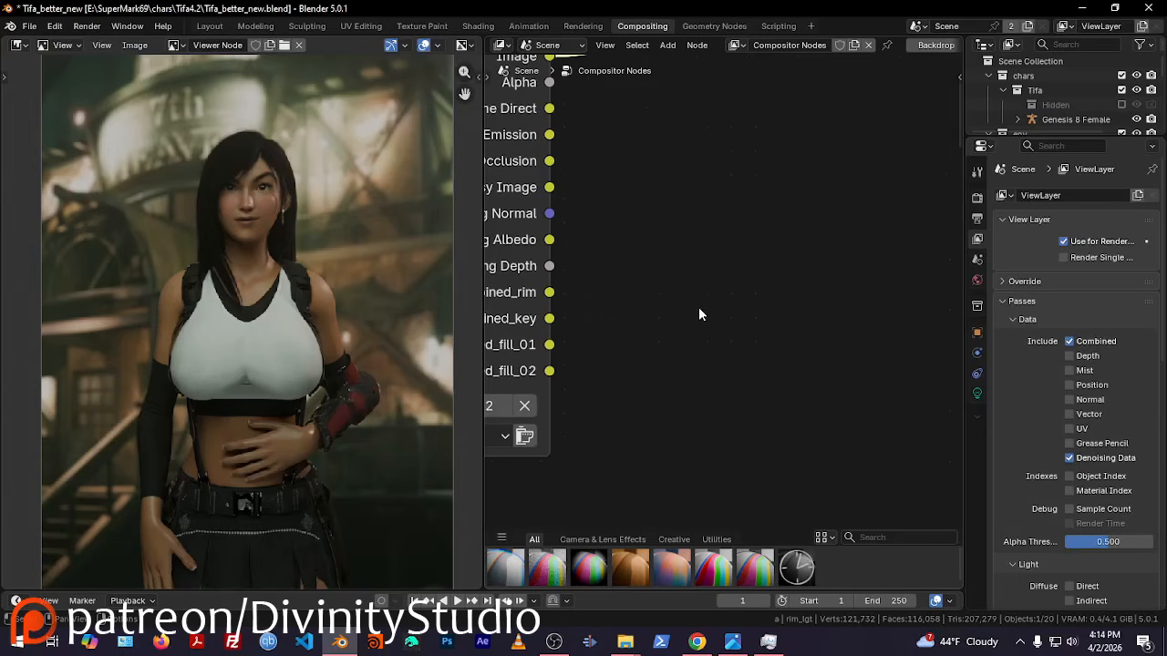
pyautogui.moveTo(699, 312); pyautogui.dragTo(865, 239, button='middle')
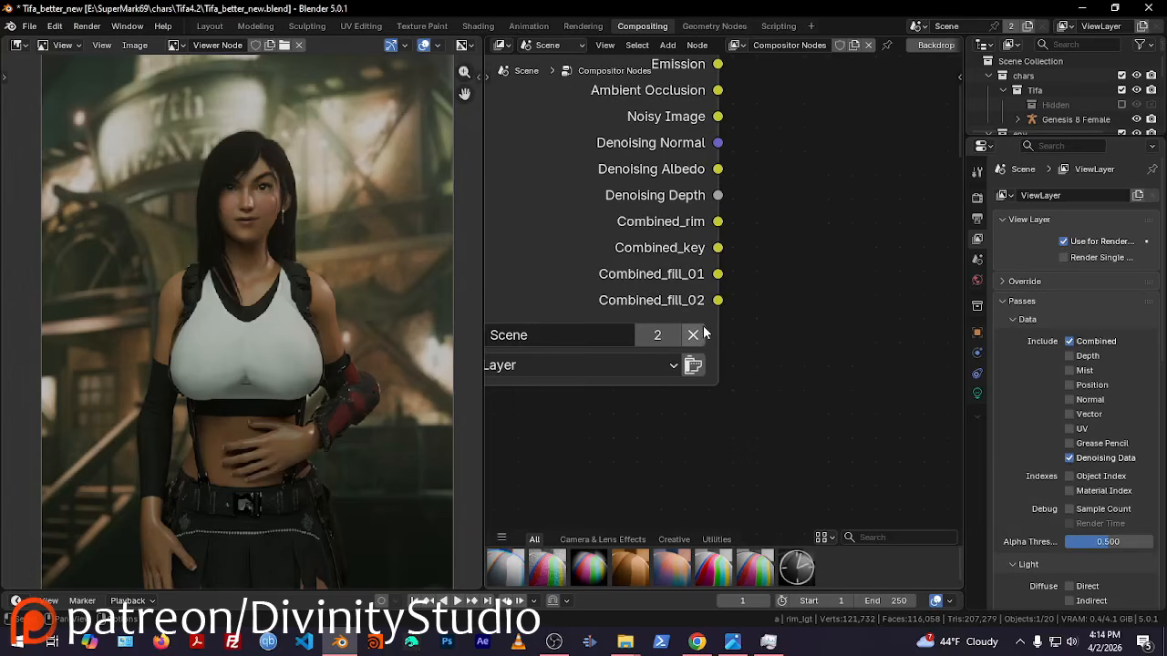
pyautogui.moveTo(814, 195); pyautogui.dragTo(686, 255, button='middle')
pyautogui.hotkey('shift', 'a')
pyautogui.write('add')
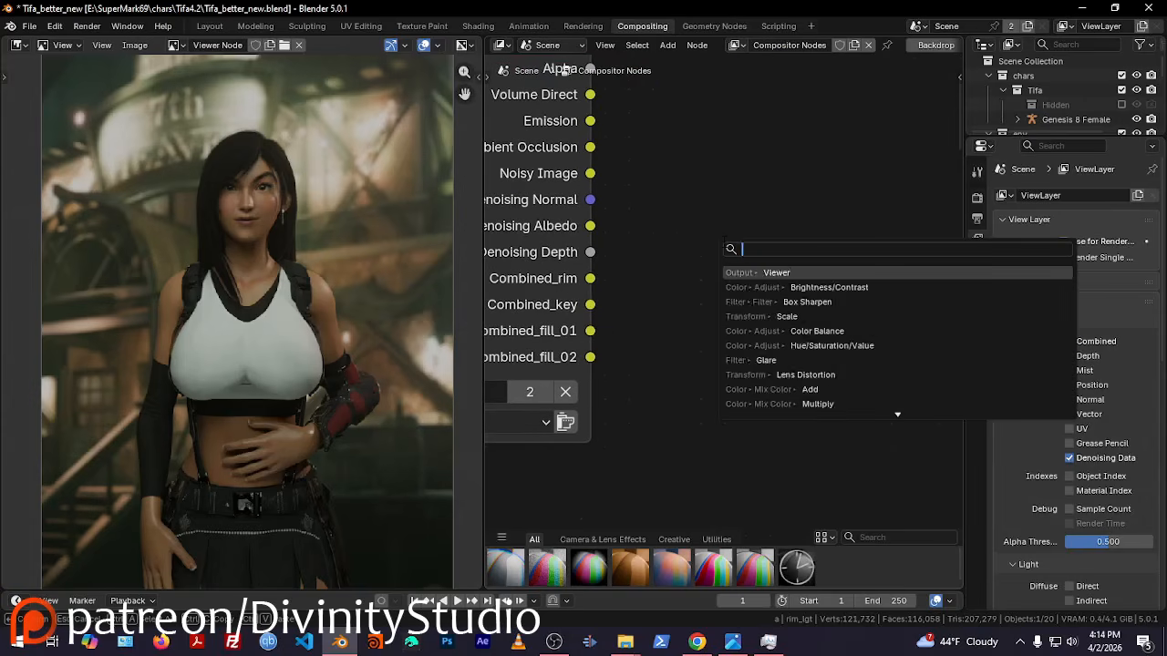
pyautogui.press('Return')
pyautogui.click(732, 183)
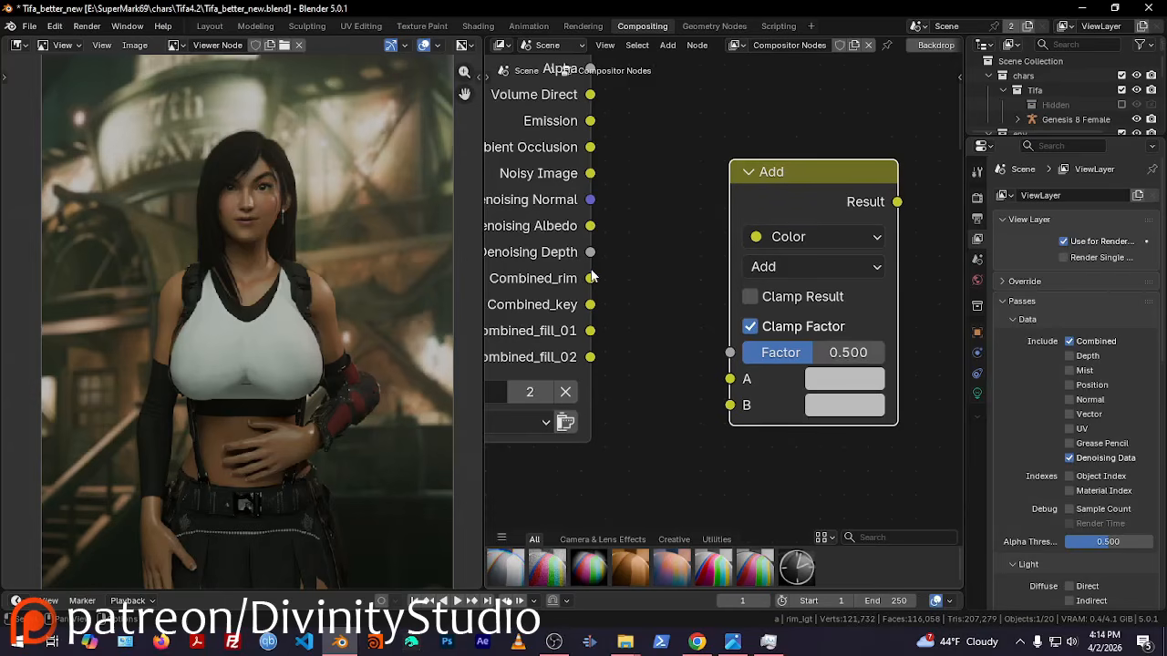
# Link Combined_rim and Combined_key to the Add node's A and B inputs and collapse the node
pyautogui.moveTo(591, 278); pyautogui.dragTo(729, 378)
pyautogui.moveTo(590, 304); pyautogui.dragTo(729, 405)
pyautogui.press('h')
# Connect the Add node's result to the Viewer and reposition the nodes to make room
pyautogui.moveTo(886, 271); pyautogui.dragTo(703, 489, button='middle')
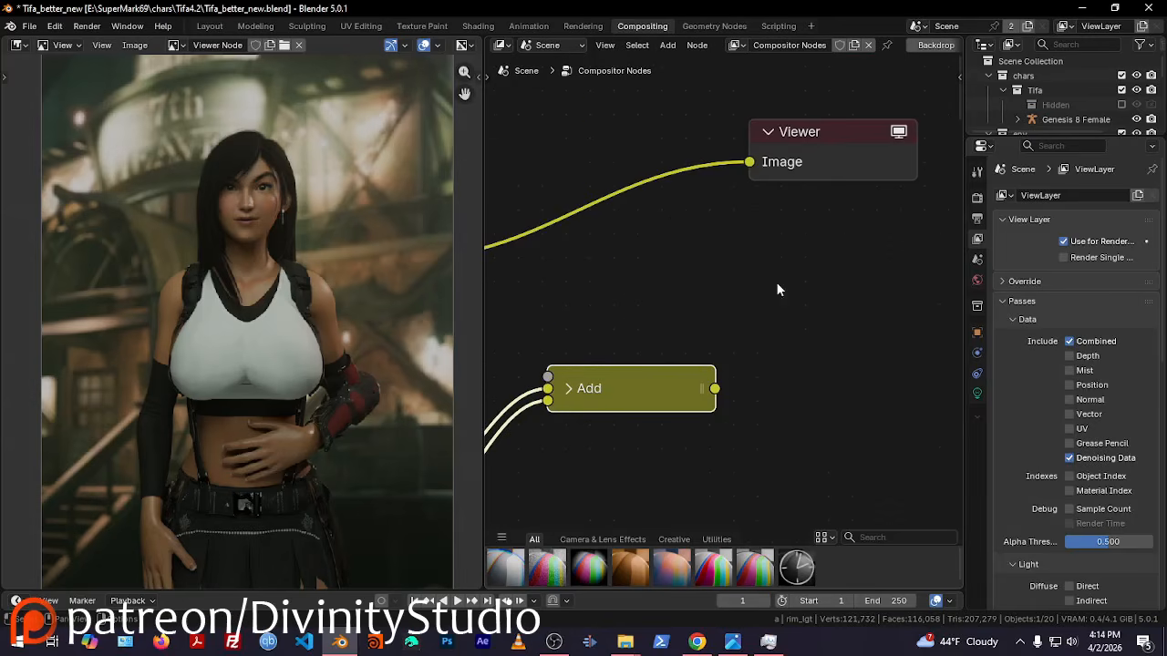
pyautogui.moveTo(716, 392); pyautogui.dragTo(751, 162)
pyautogui.moveTo(820, 150); pyautogui.dragTo(885, 281)
pyautogui.moveTo(803, 407); pyautogui.dragTo(878, 286, button='middle')
pyautogui.moveTo(820, 327); pyautogui.dragTo(752, 238)
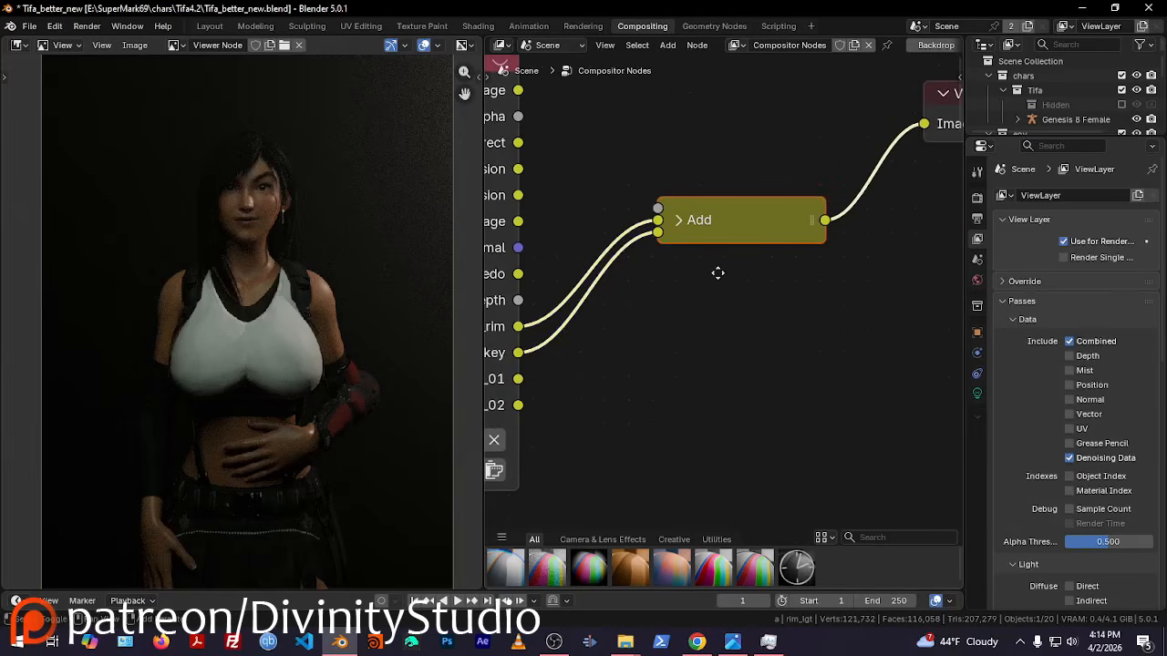
# Duplicate the Add node below the first and link Combined_fill_01 and Combined_fill_02 to its inputs
pyautogui.hotkey('shift', 'd')
pyautogui.click(717, 459)
pyautogui.moveTo(593, 447); pyautogui.dragTo(674, 395, button='middle')
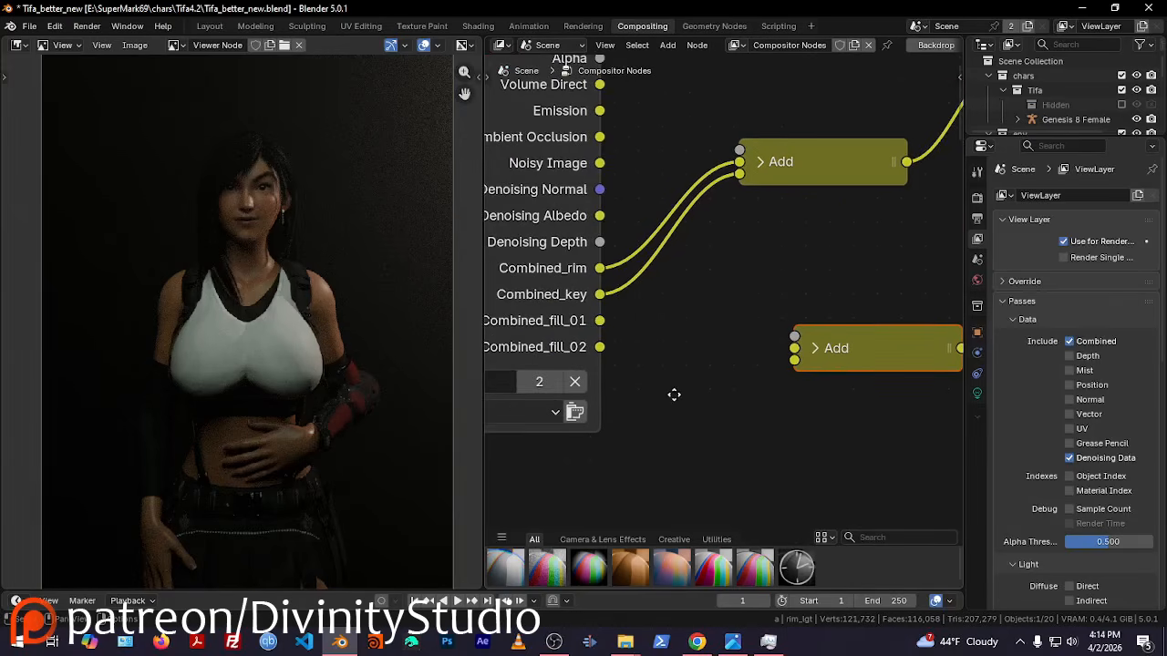
pyautogui.moveTo(601, 322); pyautogui.dragTo(794, 348)
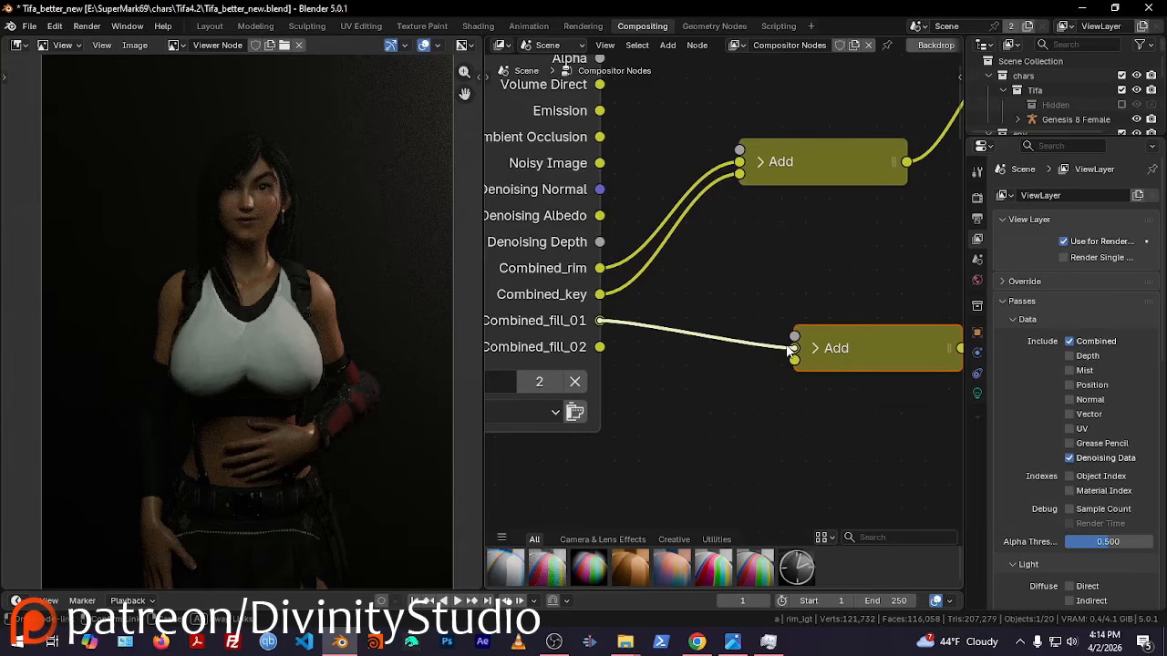
pyautogui.moveTo(599, 347); pyautogui.dragTo(769, 328)
pyautogui.moveTo(855, 386); pyautogui.dragTo(682, 386, button='middle')
# Duplicate a third Add node and combine the rim/key sum and the fill sum in its A and B inputs
pyautogui.moveTo(654, 324); pyautogui.dragTo(695, 341)
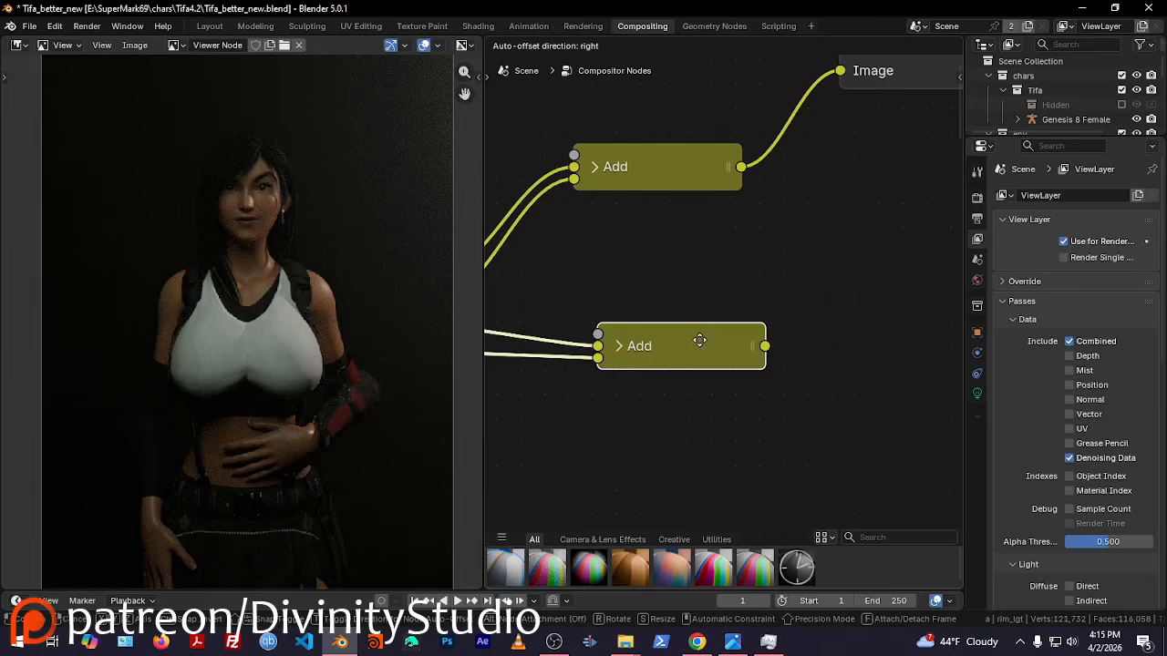
pyautogui.hotkey('shift', 'd')
pyautogui.click(939, 227)
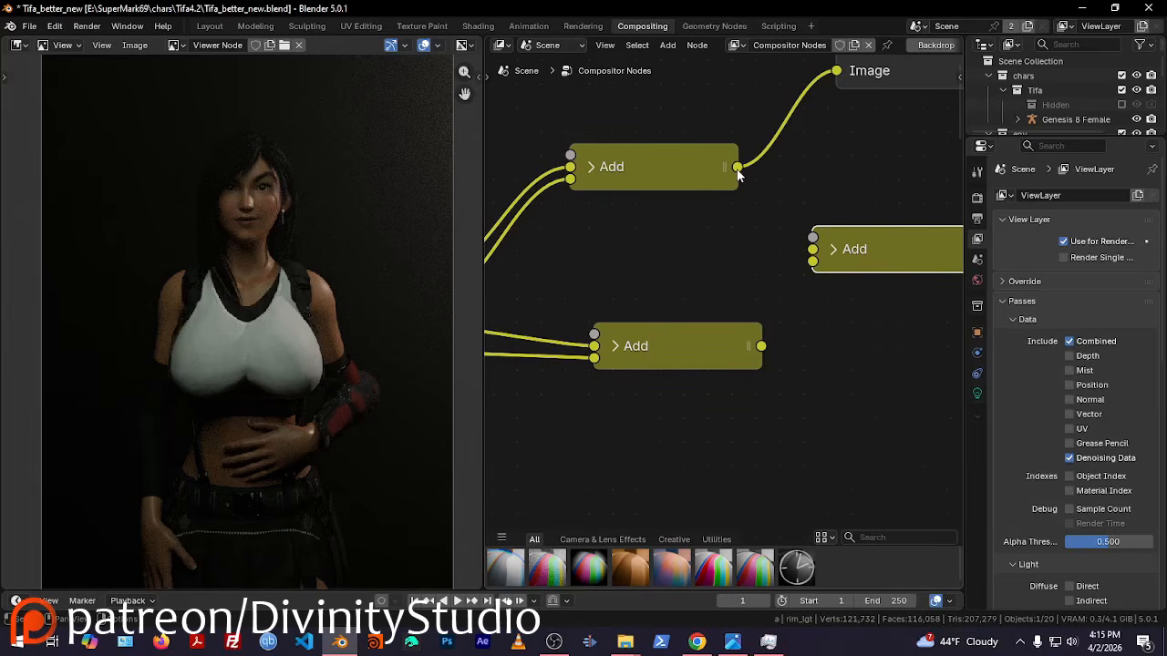
pyautogui.moveTo(737, 167); pyautogui.dragTo(812, 262)
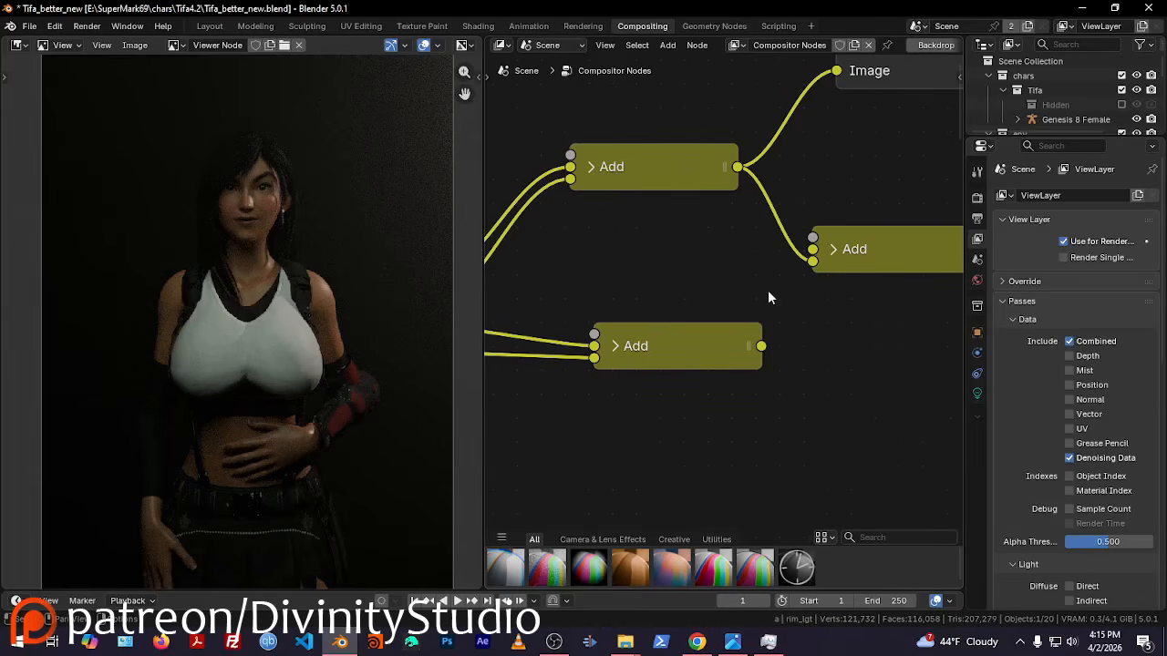
pyautogui.click(731, 178)
pyautogui.moveTo(737, 167); pyautogui.dragTo(812, 249)
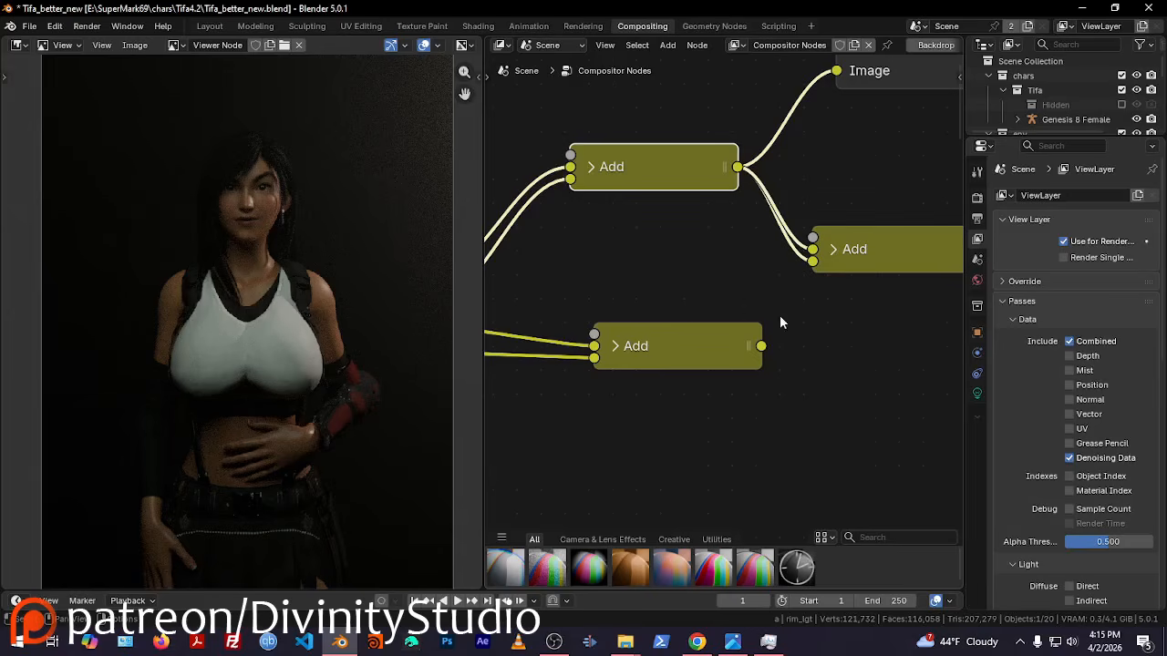
pyautogui.moveTo(761, 346); pyautogui.dragTo(812, 262)
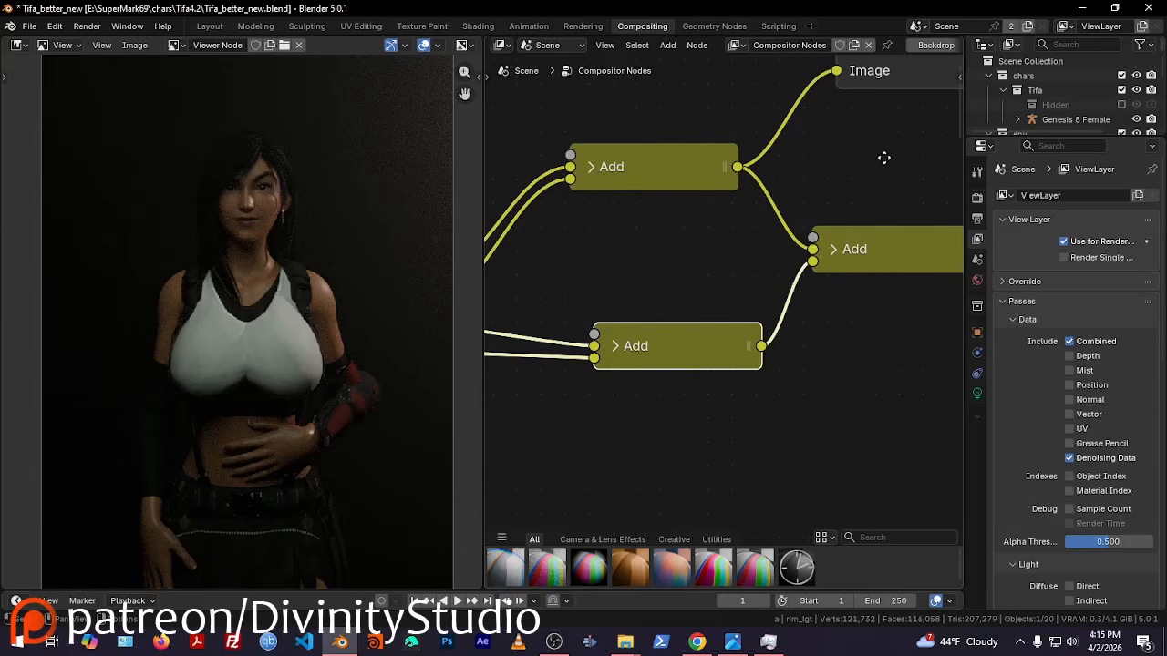
pyautogui.moveTo(880, 156); pyautogui.dragTo(638, 286, button='middle')
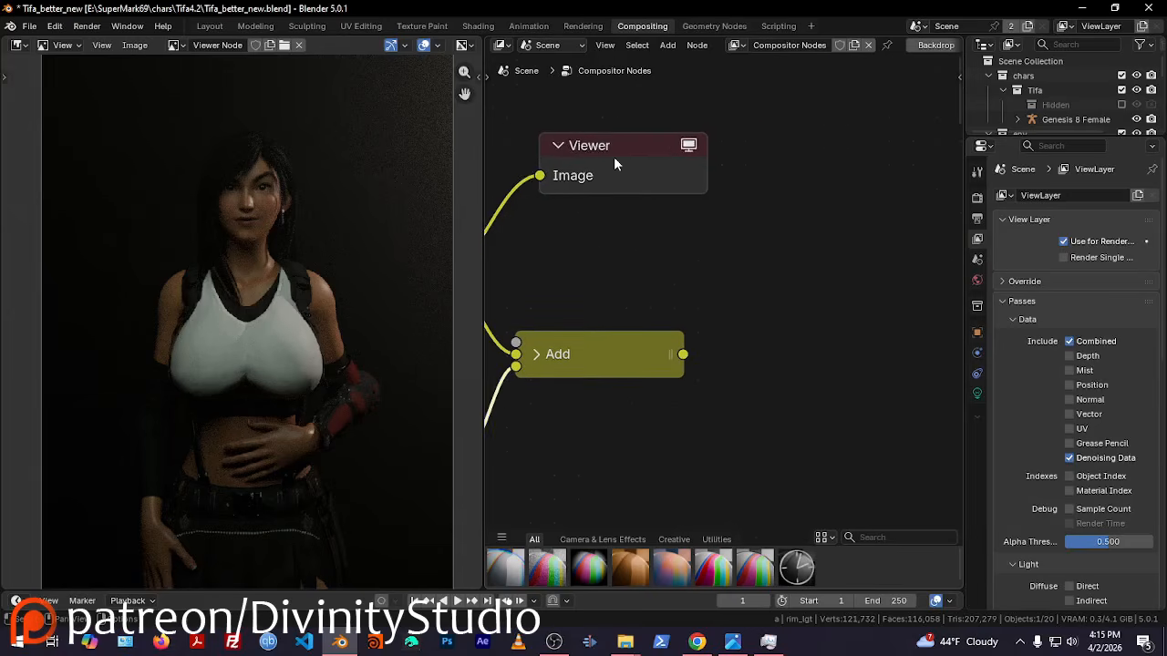
# Move the Viewer node further away from the Add nodes and connect the final Add node's result to its Image input
pyautogui.moveTo(641, 148); pyautogui.dragTo(852, 153)
pyautogui.moveTo(683, 353); pyautogui.dragTo(829, 285)
pyautogui.scroll(-2, 660, 430)
pyautogui.moveTo(660, 429); pyautogui.dragTo(645, 358, button='middle')
pyautogui.scroll(2, 576, 371)
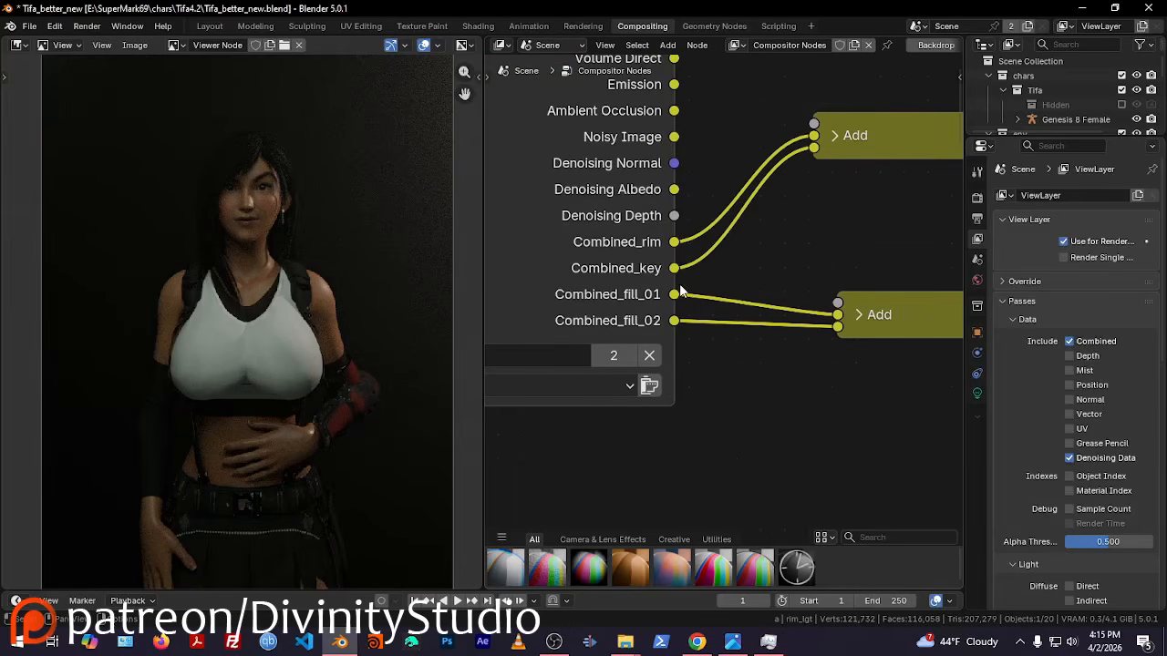
pyautogui.moveTo(794, 286); pyautogui.dragTo(690, 285, button='middle')
pyautogui.moveTo(855, 363); pyautogui.dragTo(679, 395, button='middle')
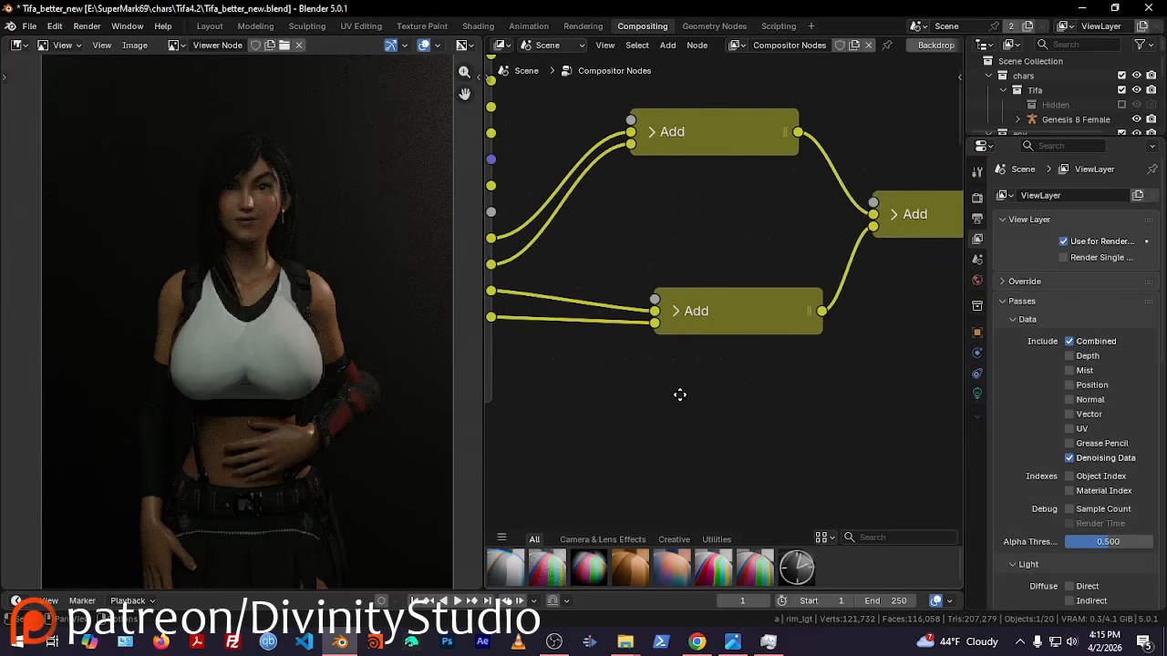
pyautogui.moveTo(814, 356); pyautogui.dragTo(710, 337, button='middle')
pyautogui.moveTo(807, 337); pyautogui.dragTo(649, 391, button='middle')
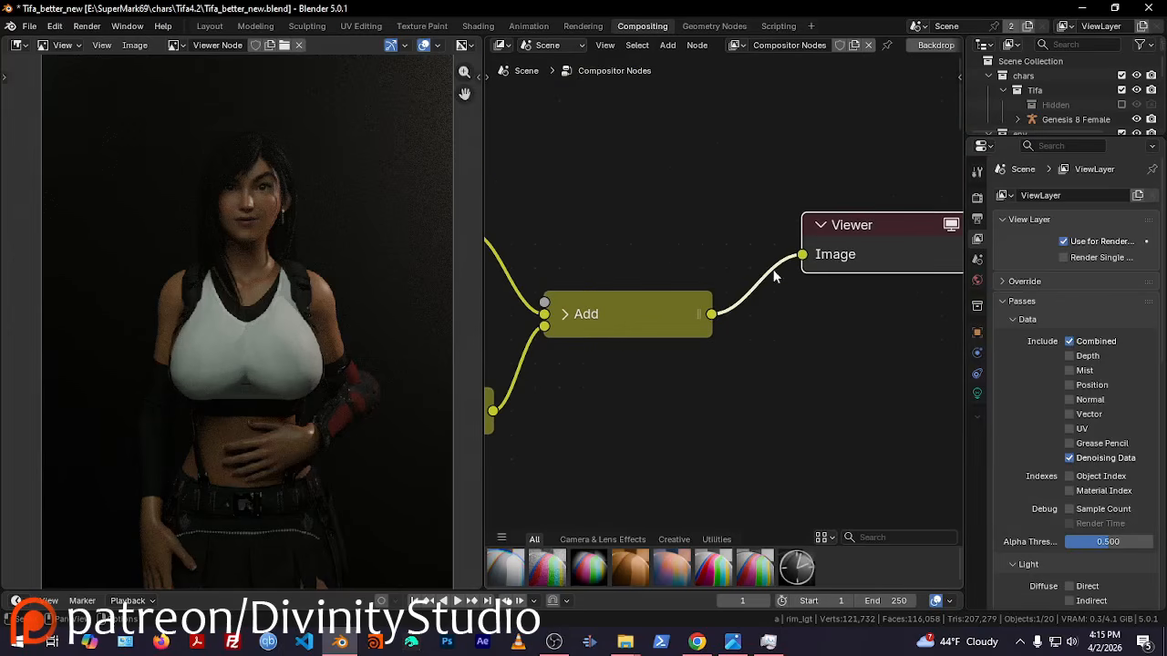
pyautogui.moveTo(880, 225); pyautogui.dragTo(938, 215)
# Switch to the image viewer to examine the finished reference render 03.png, and return to Blender's compositor
pyautogui.moveTo(673, 388); pyautogui.dragTo(957, 324, button='middle')
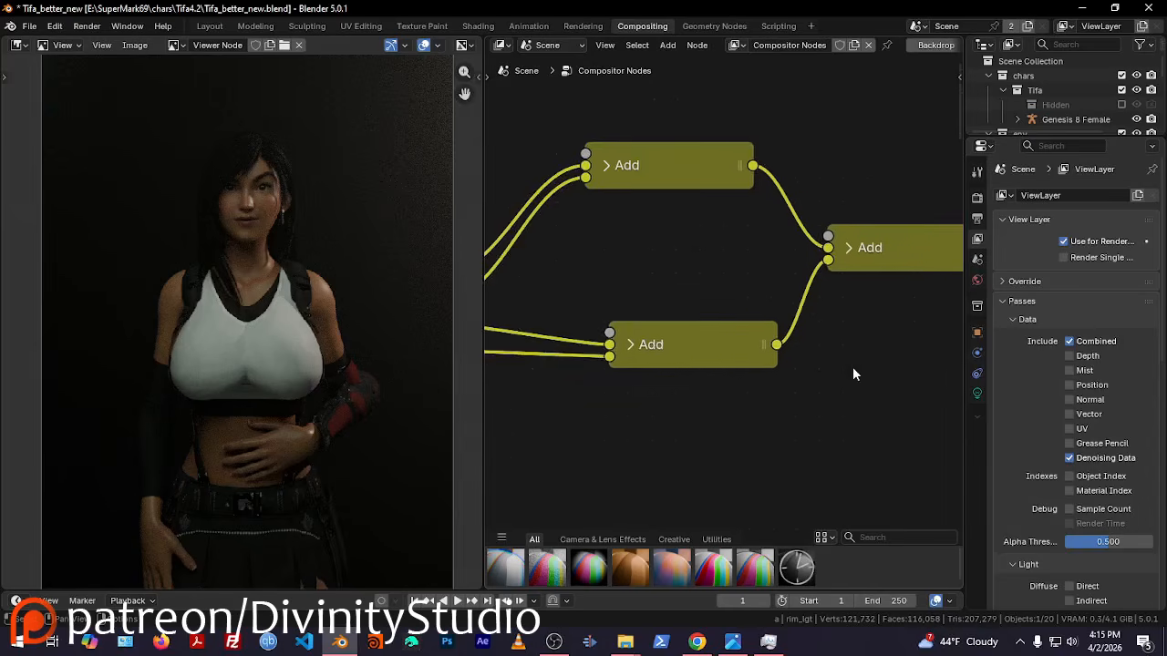
pyautogui.moveTo(853, 367); pyautogui.dragTo(759, 384, button='middle')
pyautogui.scroll(-3, 622, 342)
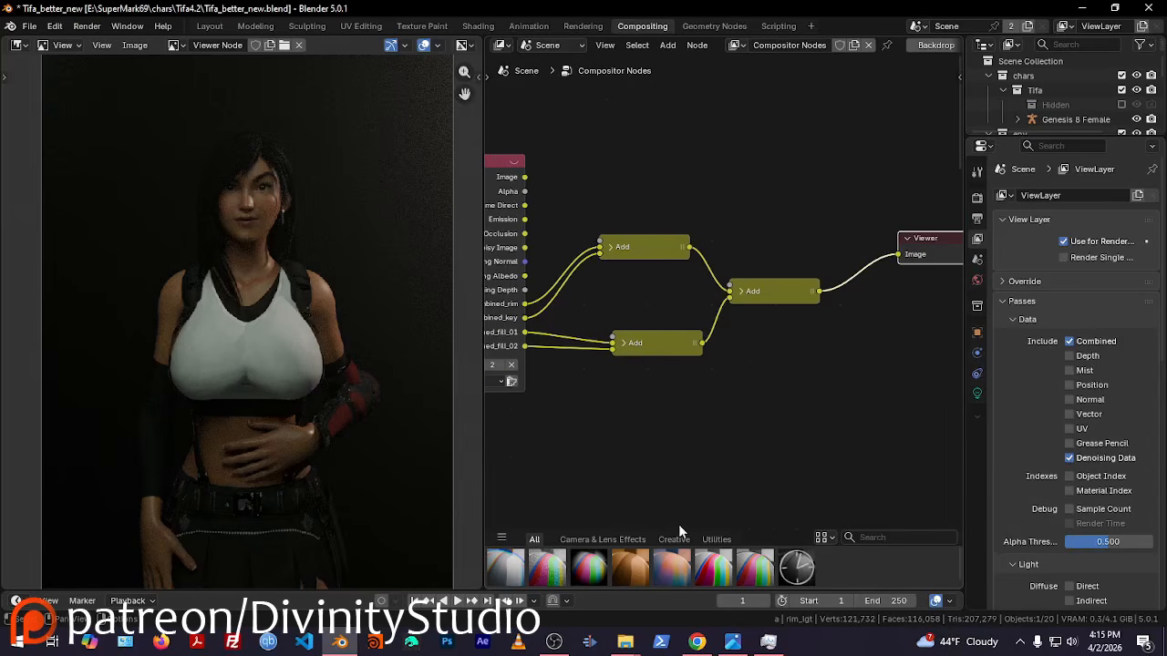
pyautogui.click(734, 642)
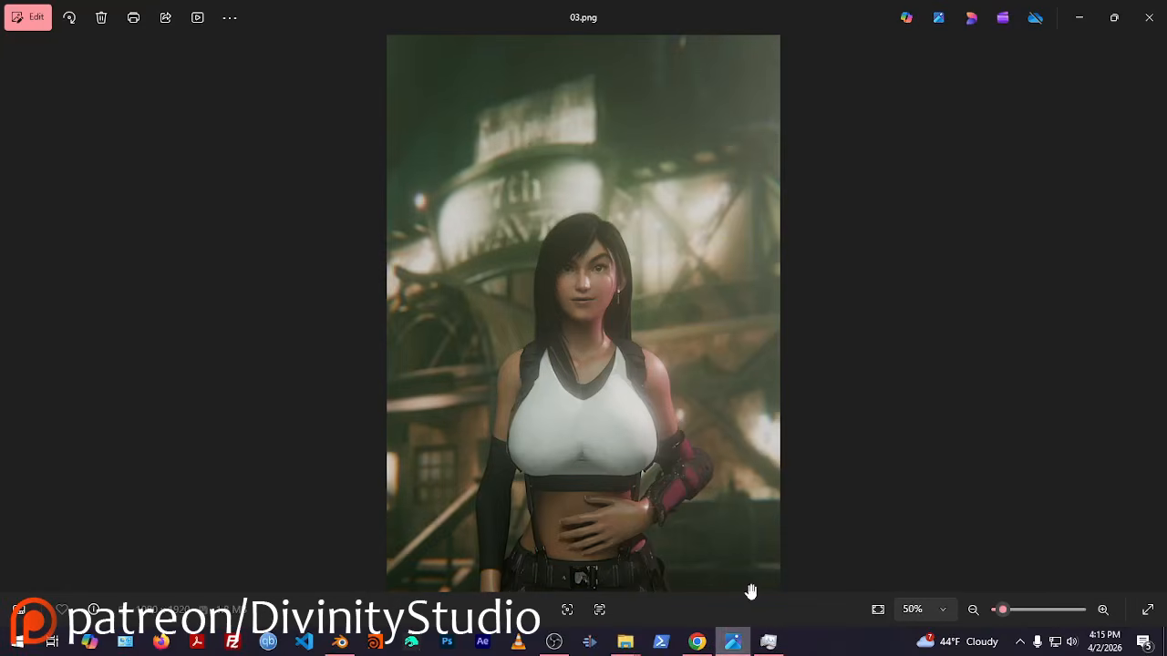
pyautogui.scroll(-3, 648, 310)
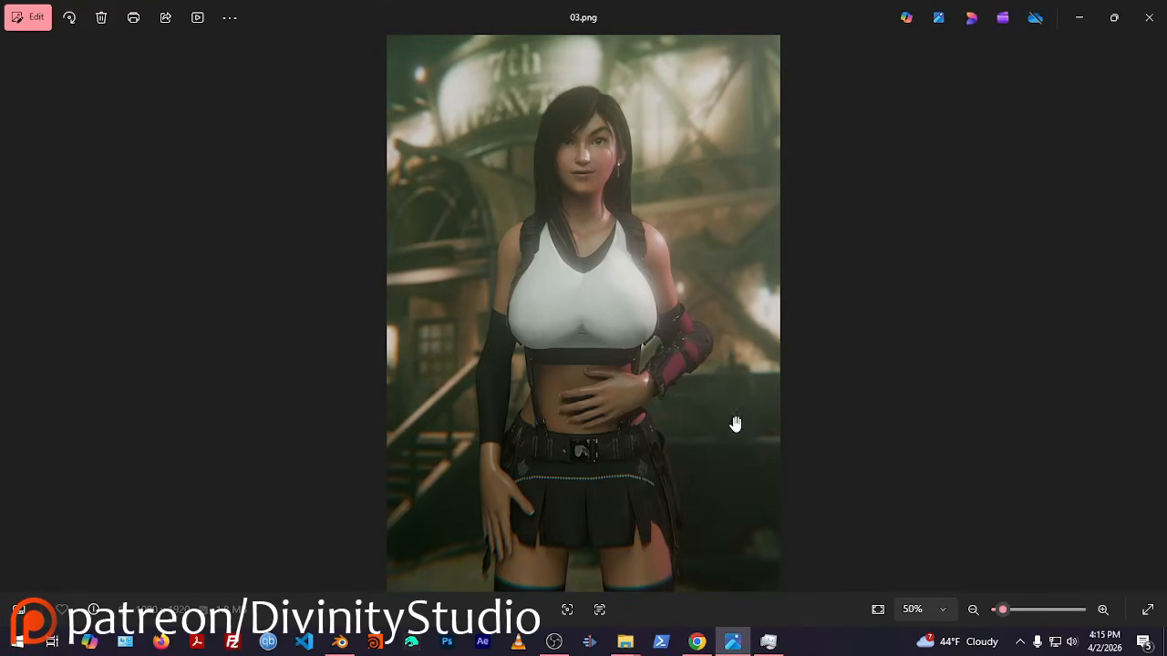
pyautogui.click(734, 645)
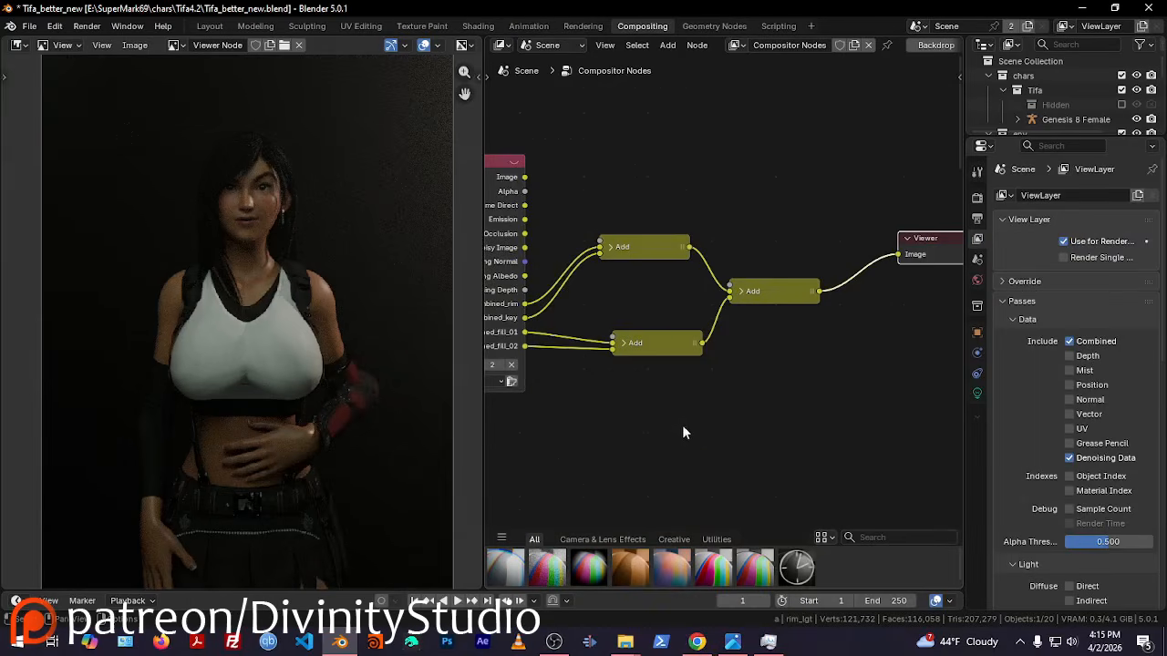
# Make room before the rim/key Add node and insert a Hue/Saturation/Value node on the Combined_rim link
pyautogui.moveTo(722, 419); pyautogui.dragTo(787, 417, button='middle')
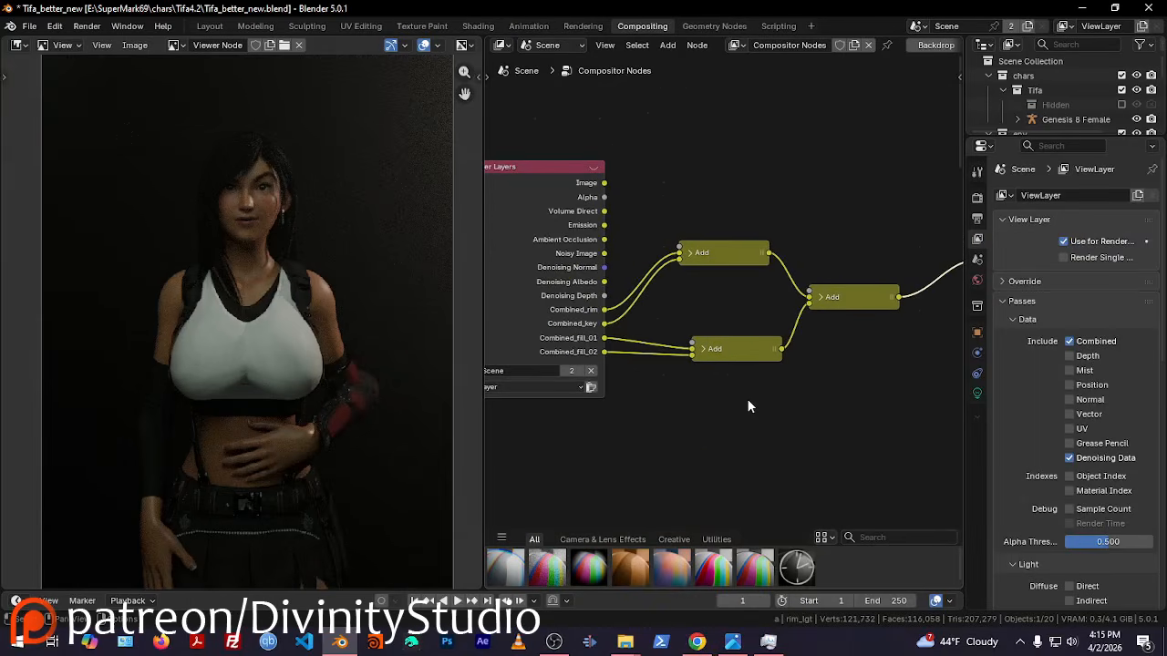
pyautogui.scroll(2, 746, 398)
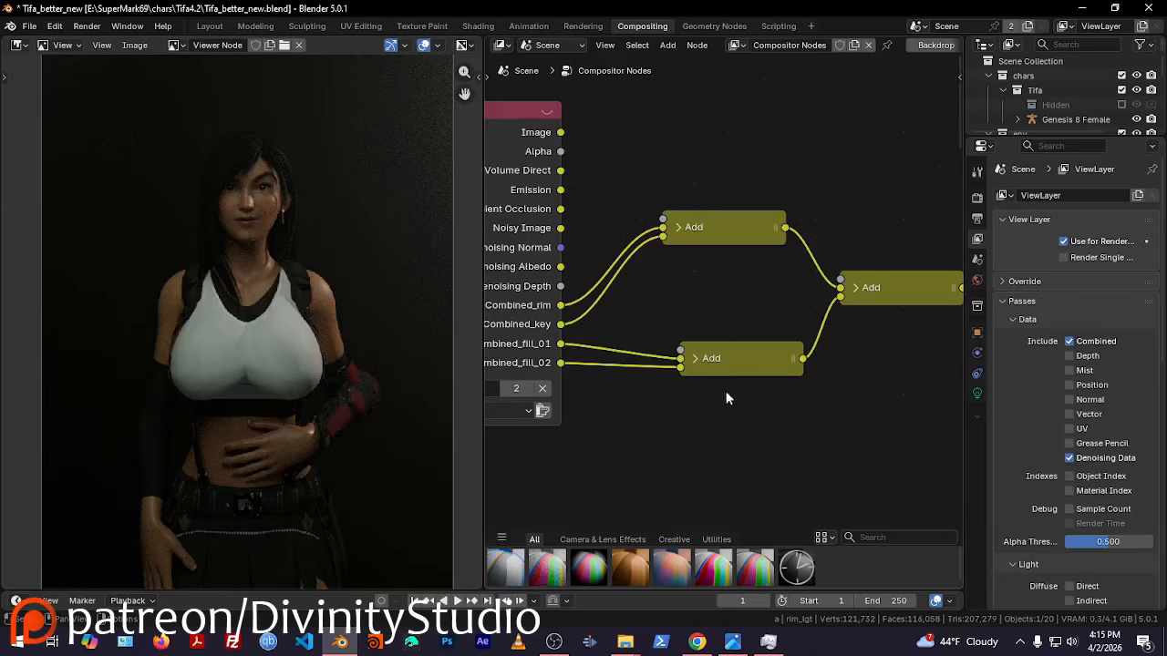
pyautogui.moveTo(726, 391); pyautogui.dragTo(802, 394, button='middle')
pyautogui.moveTo(725, 295); pyautogui.dragTo(625, 291, button='middle')
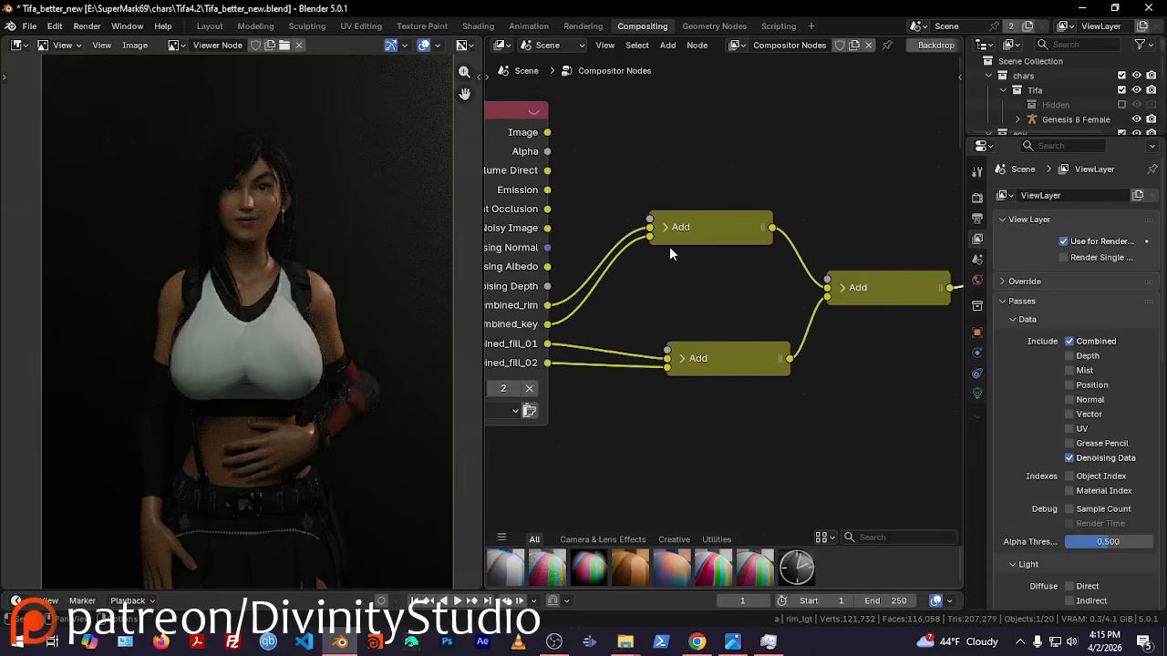
pyautogui.moveTo(669, 246); pyautogui.dragTo(720, 268)
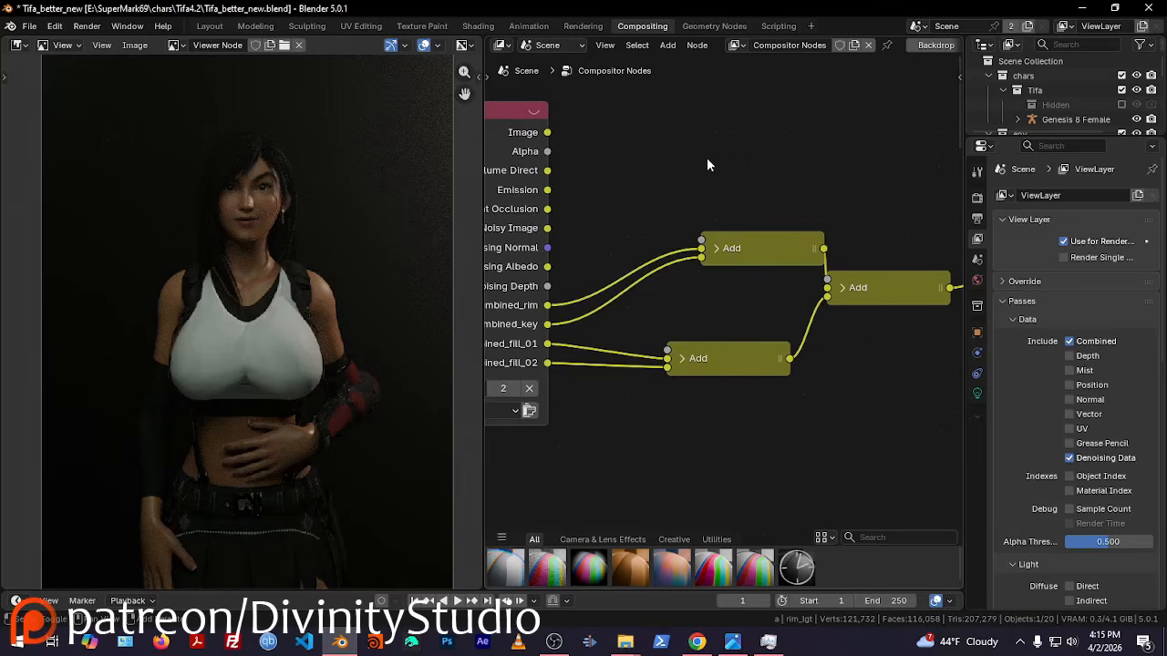
pyautogui.hotkey('shift', 'a')
pyautogui.click(707, 165)
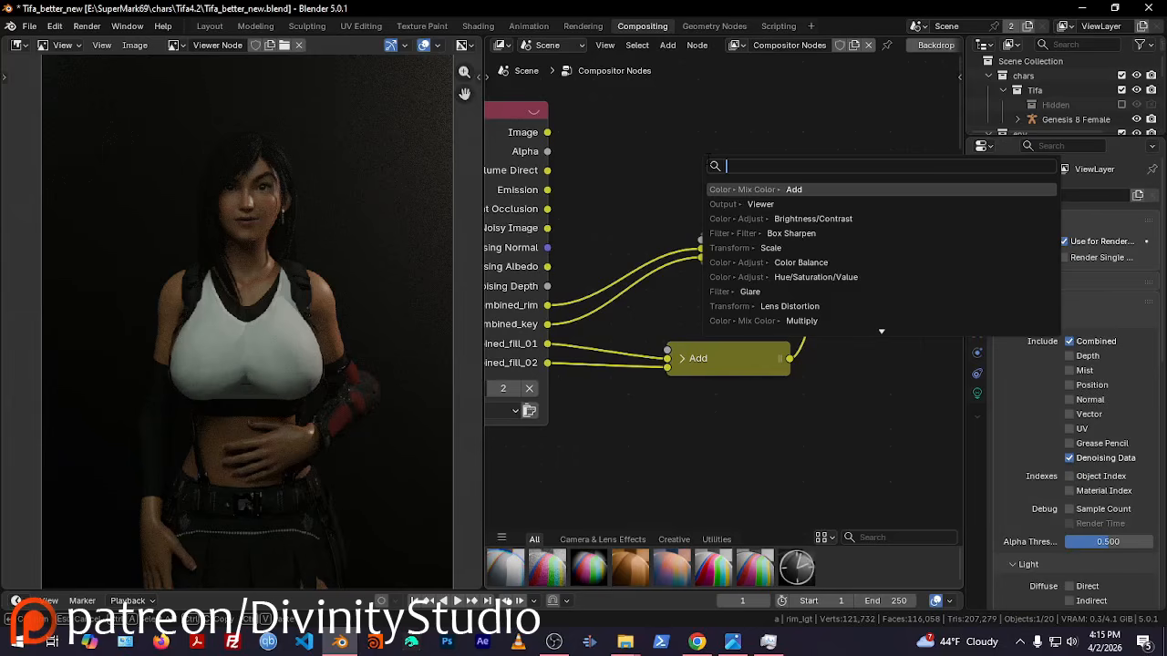
pyautogui.write('hs')
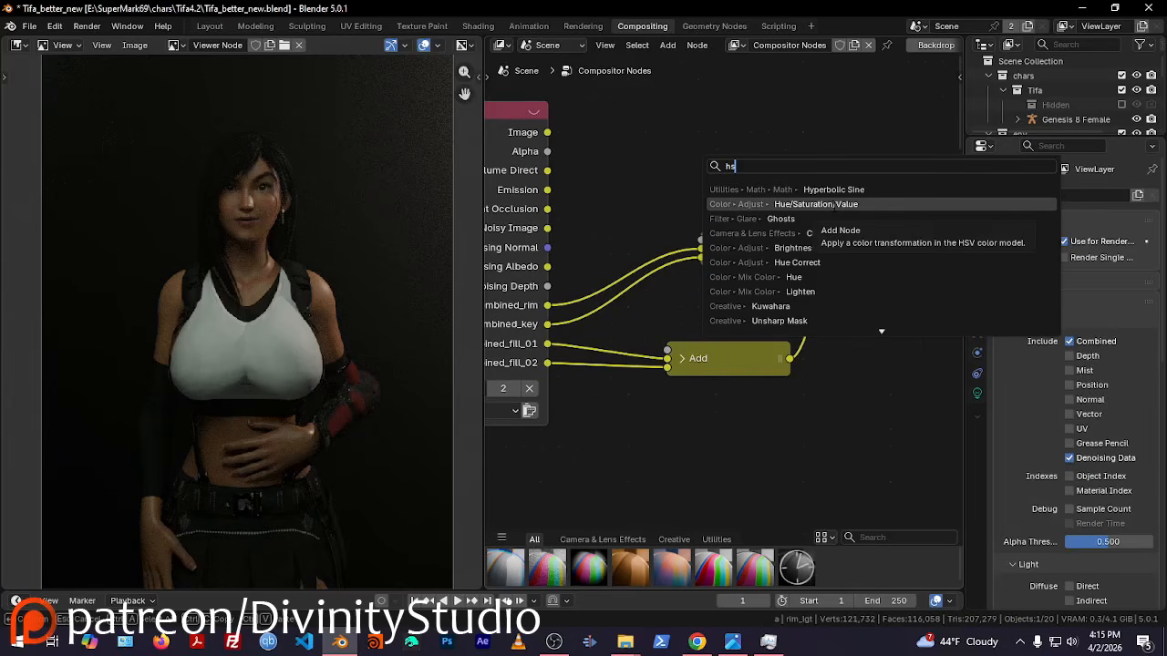
pyautogui.click(825, 204)
pyautogui.click(618, 183)
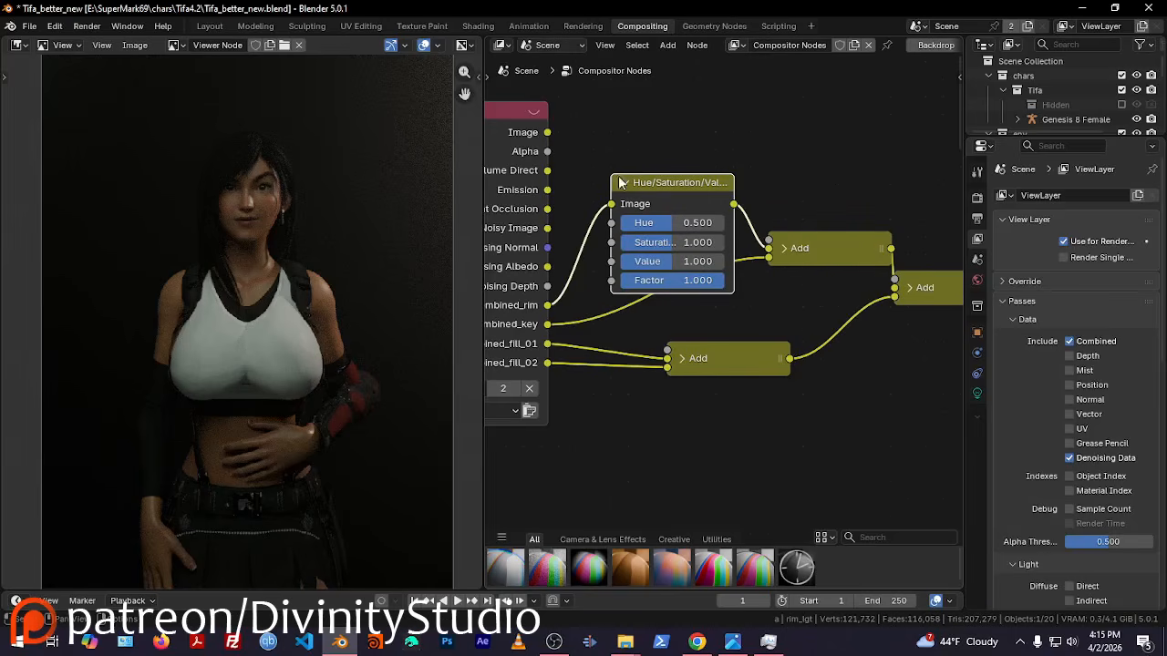
# Move the rim/key Add node and the final Add node further along to clear the Hue/Saturation/Value node
pyautogui.moveTo(649, 319); pyautogui.dragTo(711, 346, button='middle')
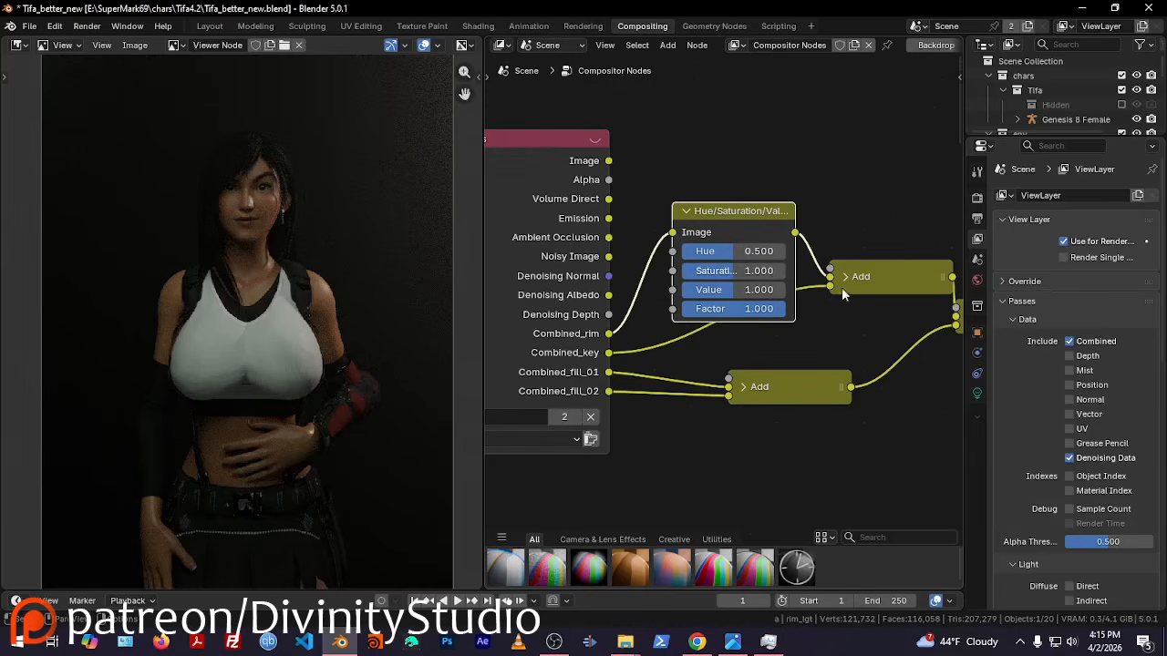
pyautogui.moveTo(851, 316); pyautogui.dragTo(763, 301, button='middle')
pyautogui.moveTo(776, 269); pyautogui.dragTo(807, 296)
pyautogui.moveTo(826, 378); pyautogui.dragTo(564, 344, button='middle')
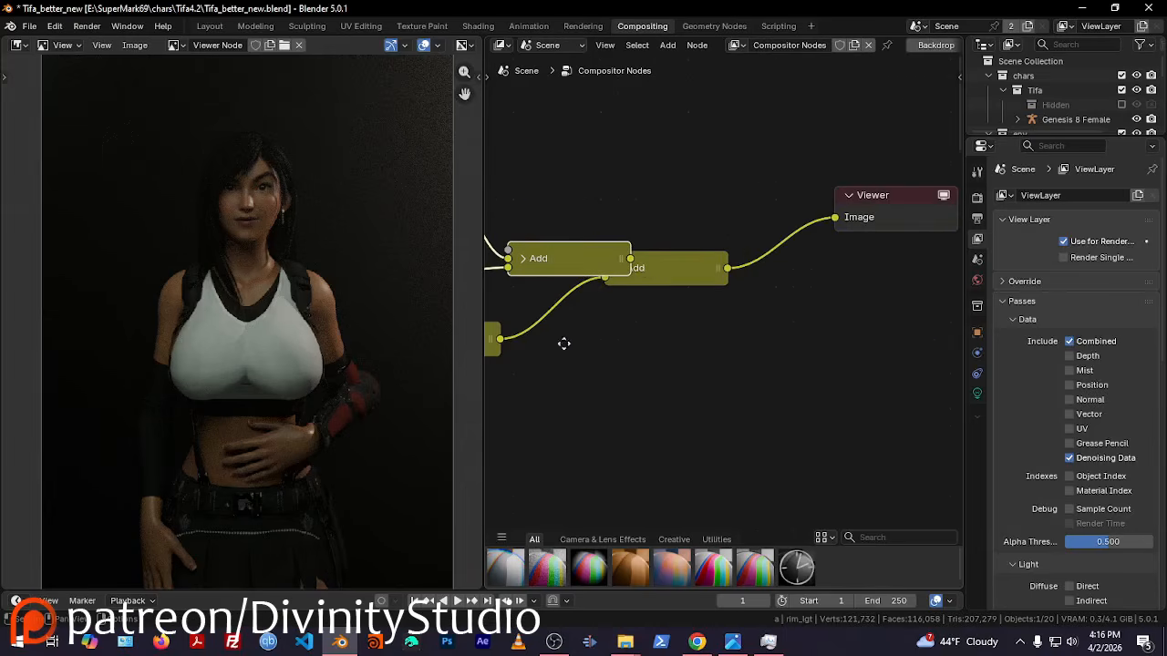
pyautogui.moveTo(684, 275); pyautogui.dragTo(804, 323)
pyautogui.moveTo(684, 379); pyautogui.dragTo(816, 349, button='middle')
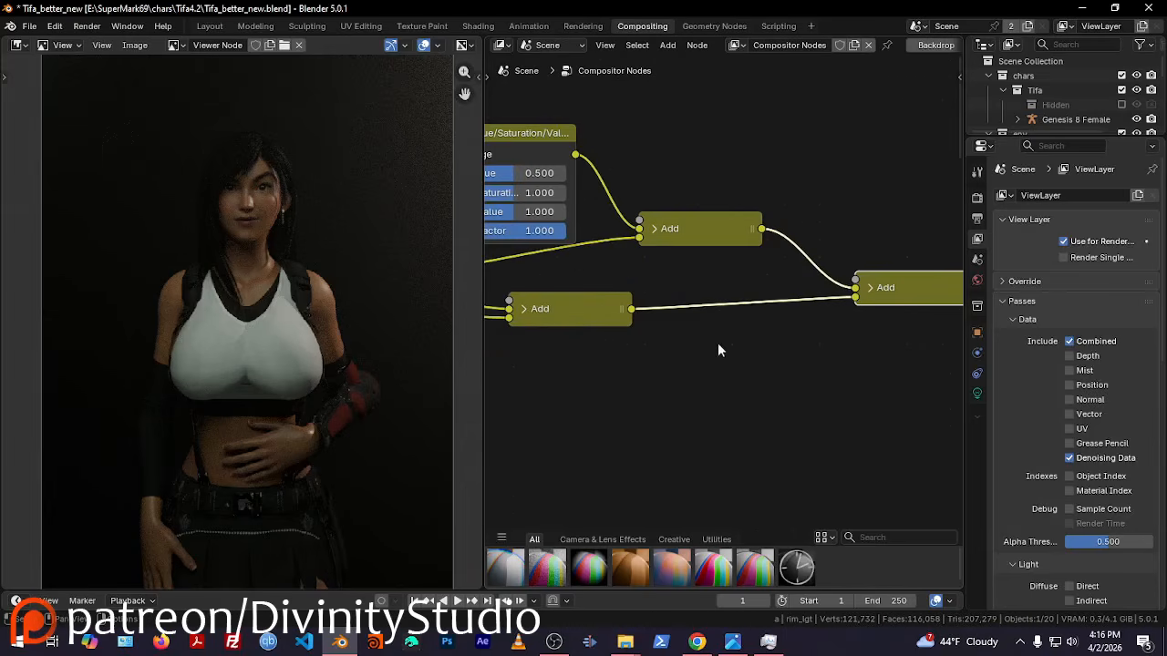
# Reposition the fill Add node and the Viewer, and shift the Add nodes and Viewer together away from the Render Layers node
pyautogui.click(581, 314)
pyautogui.moveTo(580, 314); pyautogui.dragTo(726, 389)
pyautogui.moveTo(797, 358); pyautogui.dragTo(521, 418, button='middle')
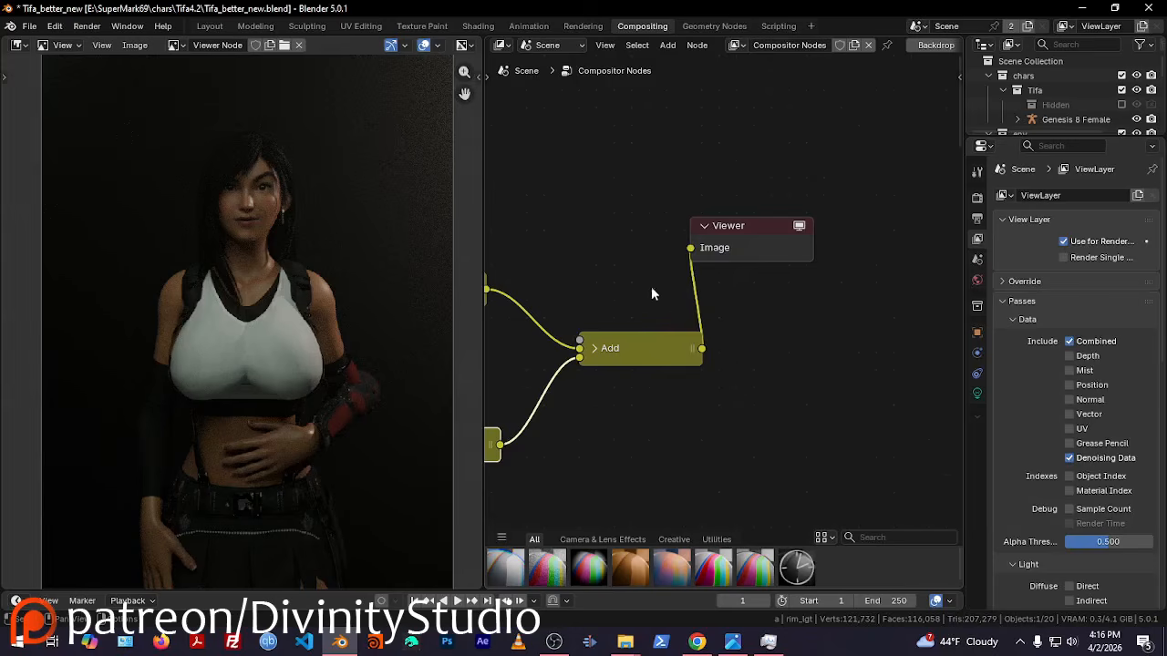
pyautogui.click(743, 227)
pyautogui.moveTo(743, 228); pyautogui.dragTo(866, 334)
pyautogui.moveTo(705, 398); pyautogui.dragTo(720, 317, button='middle')
pyautogui.moveTo(872, 413); pyautogui.dragTo(501, 197)
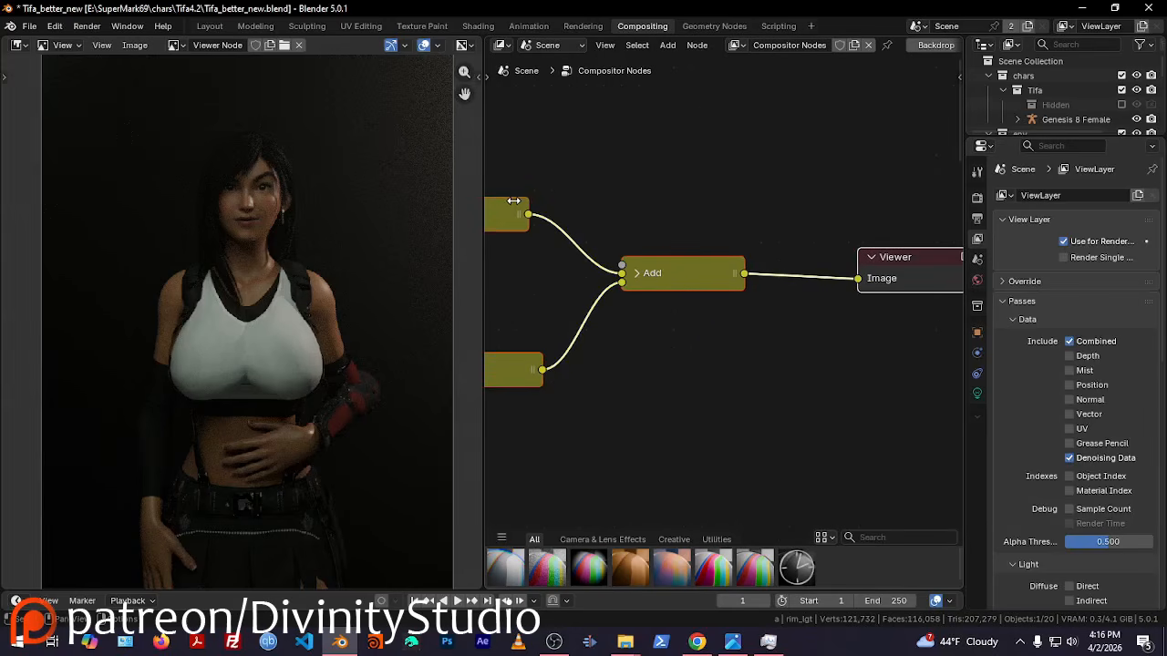
pyautogui.moveTo(504, 213); pyautogui.dragTo(752, 362, button='middle')
# Set the rim pass's Hue/Saturation/Value node to Value 2 and Hue 0.467, and move the node away from Render Layers
pyautogui.click(668, 290)
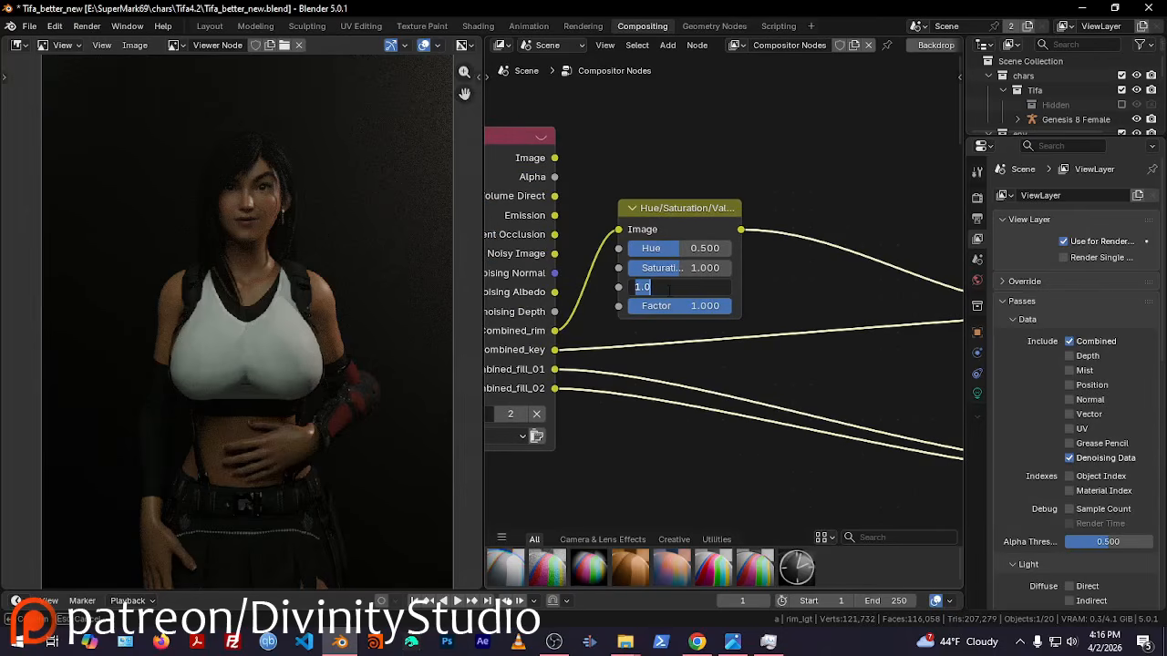
pyautogui.write('2')
pyautogui.press('Return')
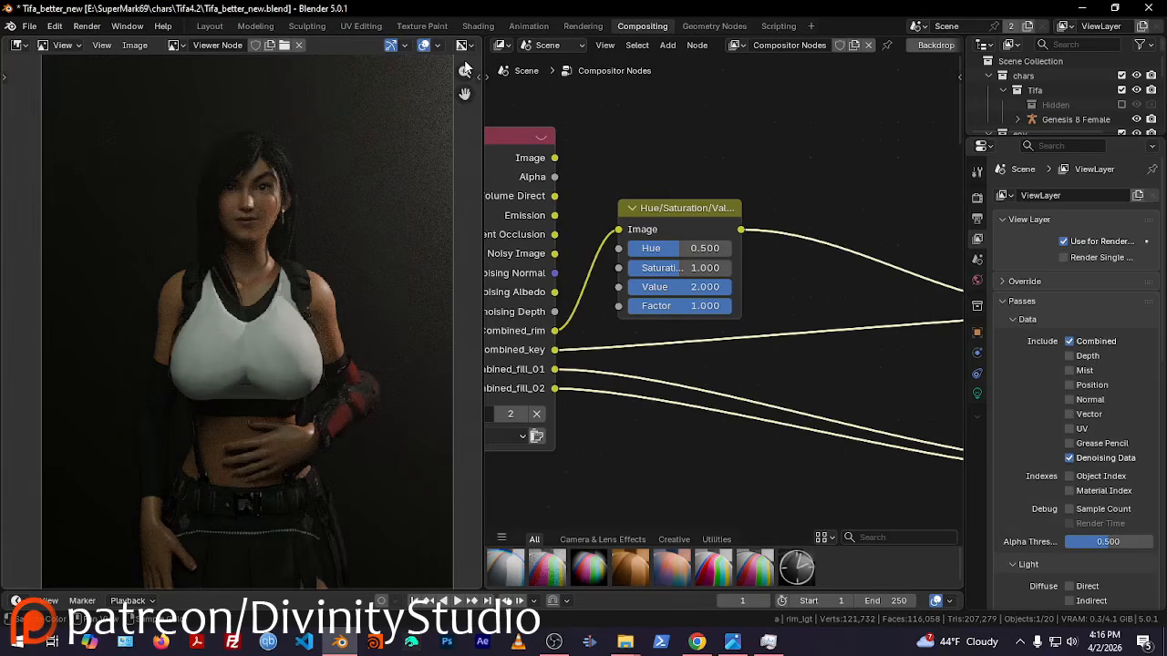
pyautogui.moveTo(465, 72); pyautogui.dragTo(465, 4)
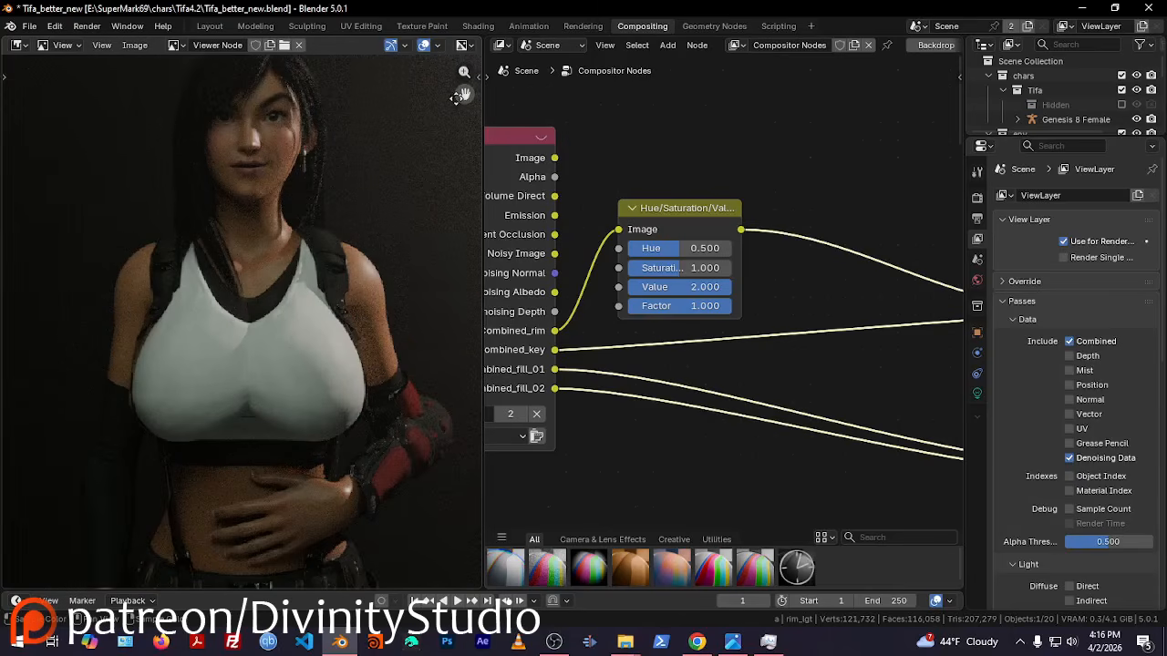
pyautogui.moveTo(465, 94); pyautogui.dragTo(400, 219)
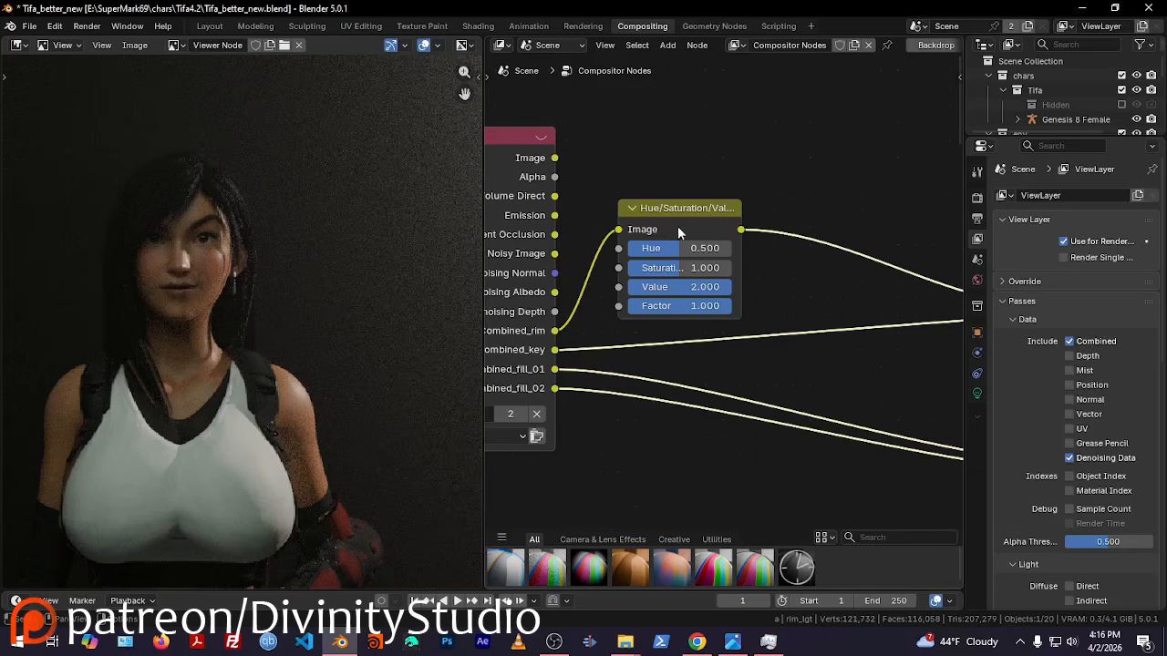
pyautogui.moveTo(675, 244); pyautogui.dragTo(857, 182)
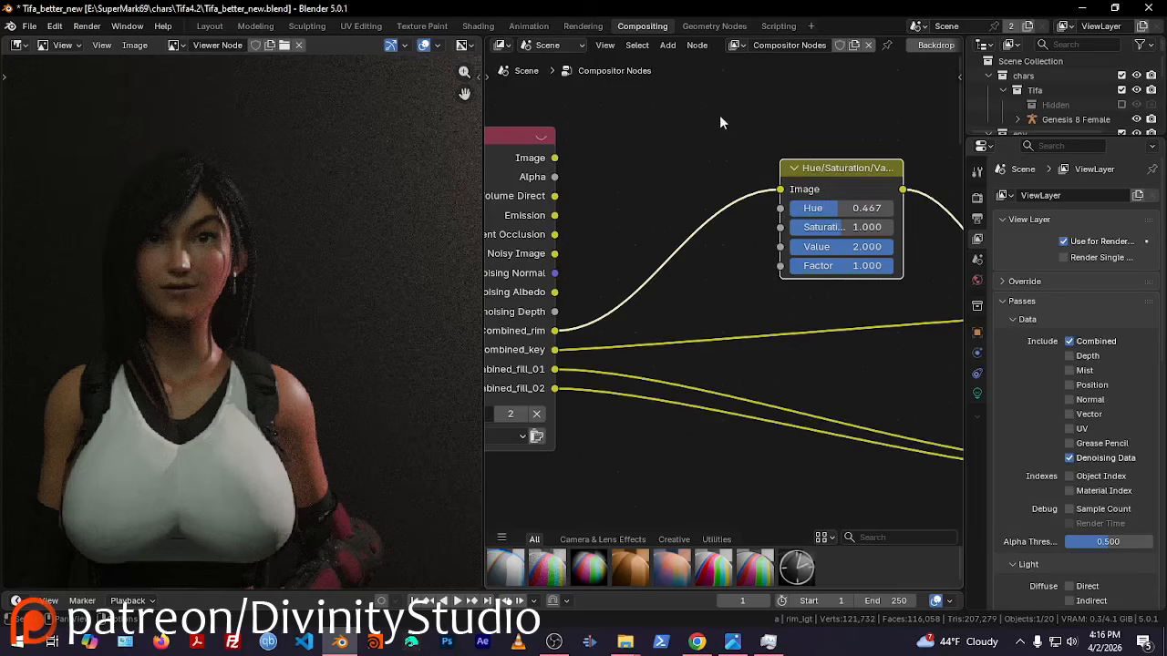
# Insert a Glare node between Combined_rim and the Hue/Saturation/Value node
pyautogui.moveTo(711, 121); pyautogui.dragTo(742, 159, button='middle')
pyautogui.hotkey('shift', 'a')
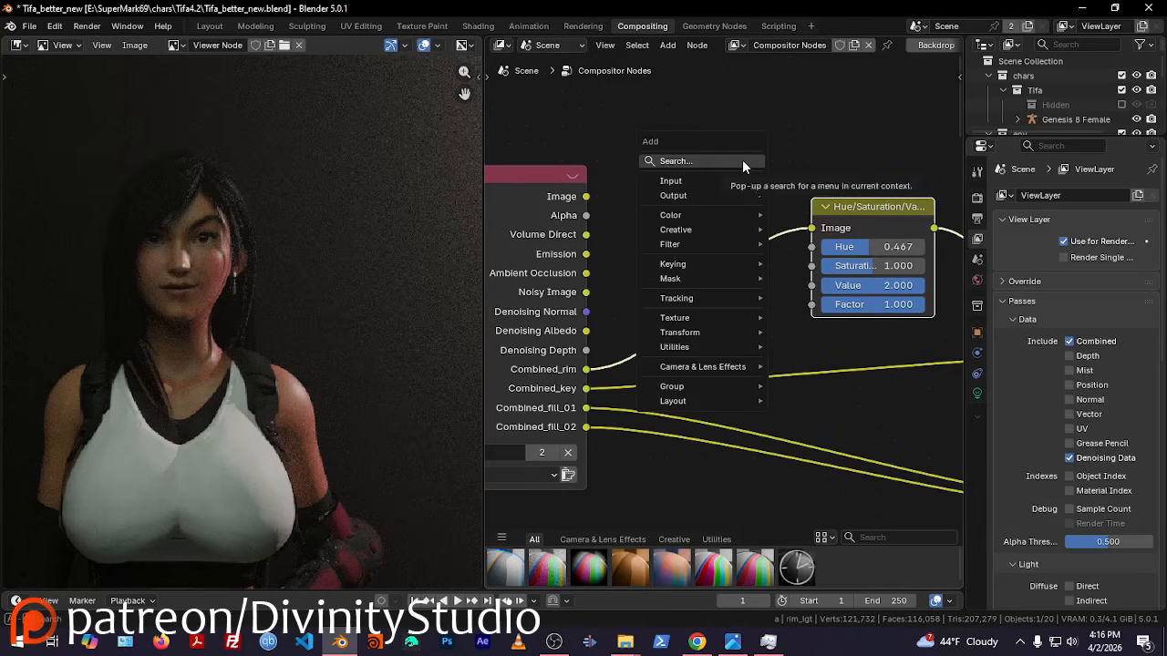
pyautogui.write('g')
pyautogui.press('Return')
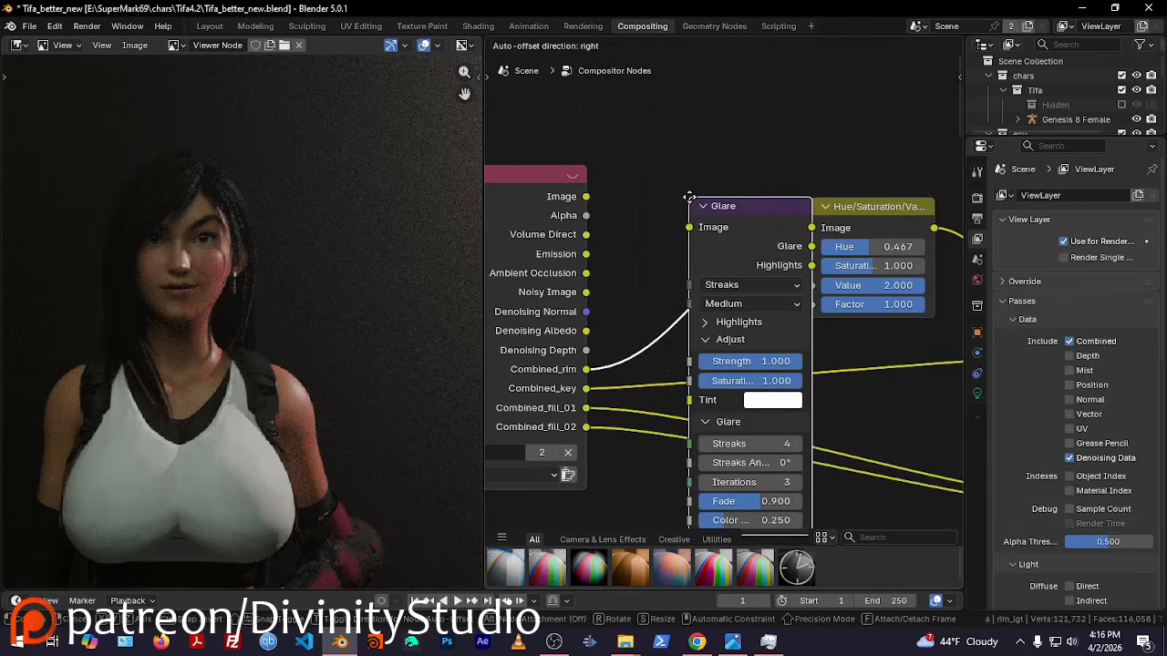
# Bring the rim/key Add node closer and shift the Glare, Hue/Saturation/Value and Add nodes together into a clearer layout
pyautogui.moveTo(714, 172); pyautogui.dragTo(529, 143, button='middle')
pyautogui.moveTo(791, 185); pyautogui.dragTo(743, 197, button='middle')
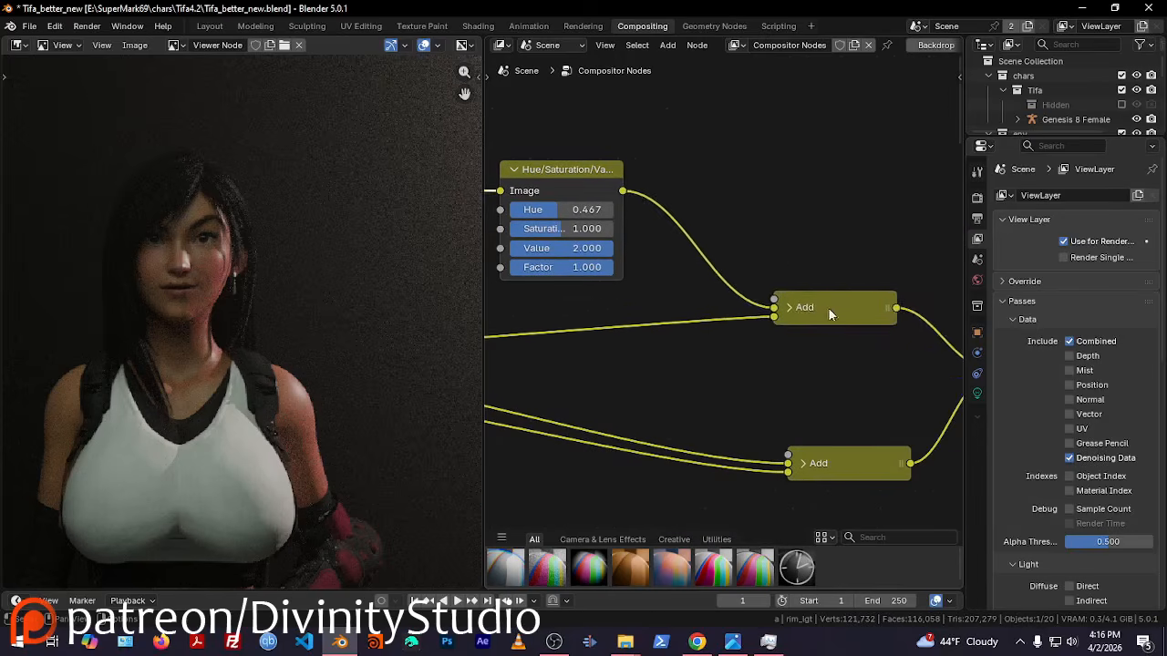
pyautogui.moveTo(827, 308); pyautogui.dragTo(772, 311)
pyautogui.moveTo(765, 222); pyautogui.dragTo(885, 228, button='middle')
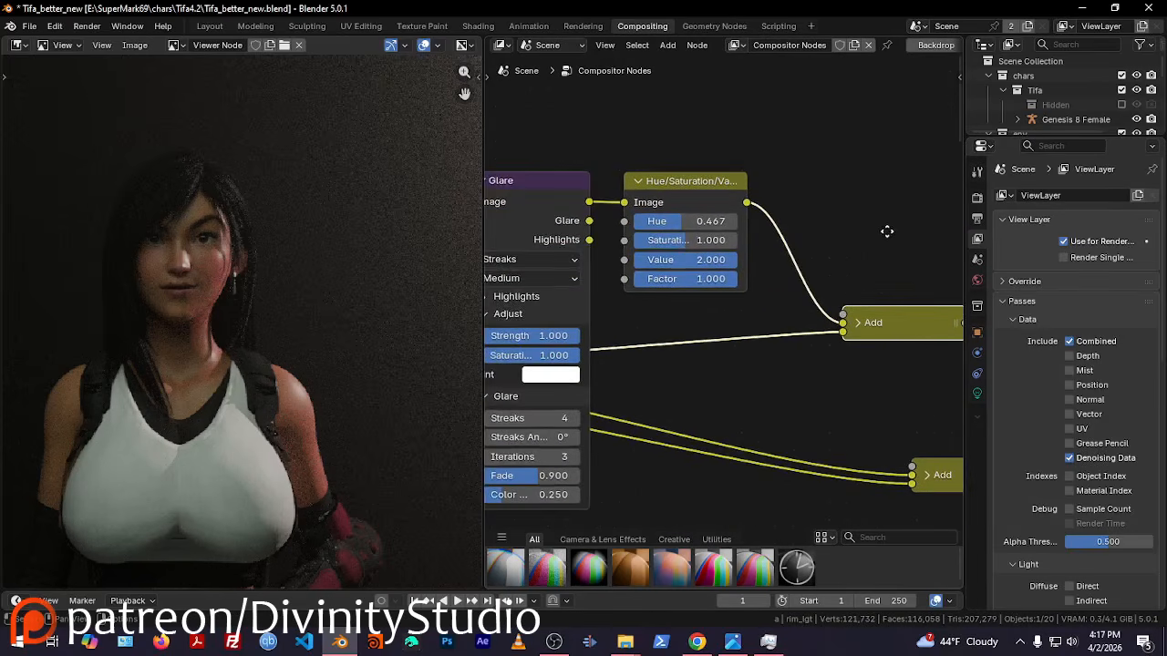
pyautogui.moveTo(885, 229); pyautogui.dragTo(558, 347)
pyautogui.moveTo(548, 214); pyautogui.dragTo(645, 162)
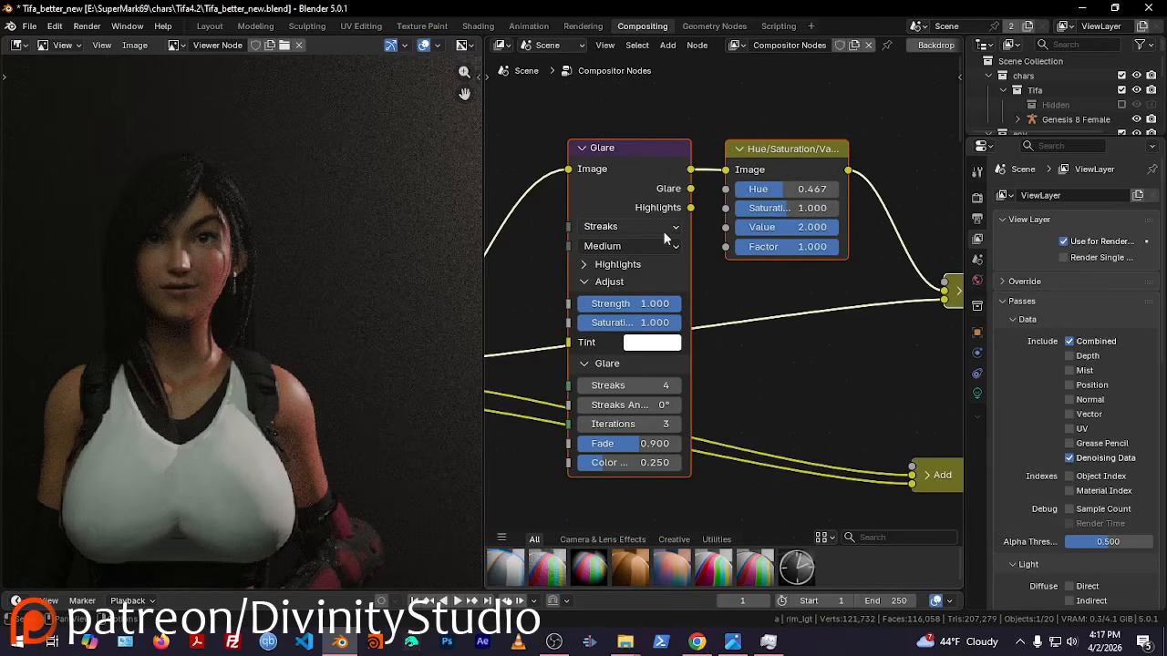
# Set the Glare node's type to Bloom and its quality to High
pyautogui.click(656, 228)
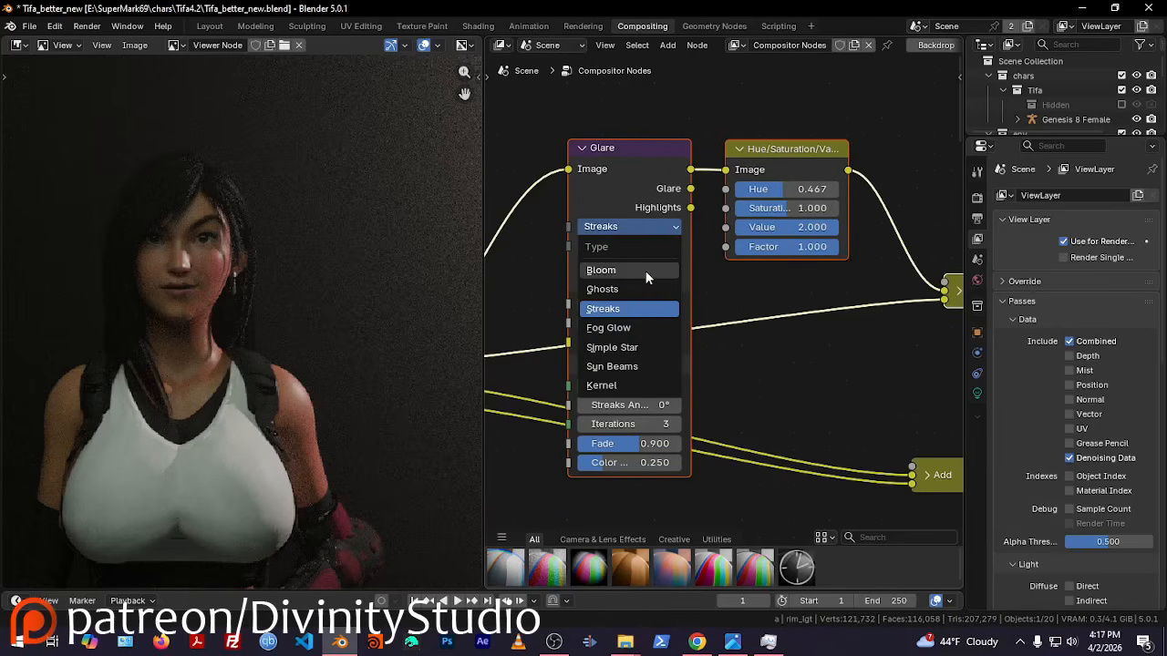
pyautogui.click(645, 270)
pyautogui.click(616, 246)
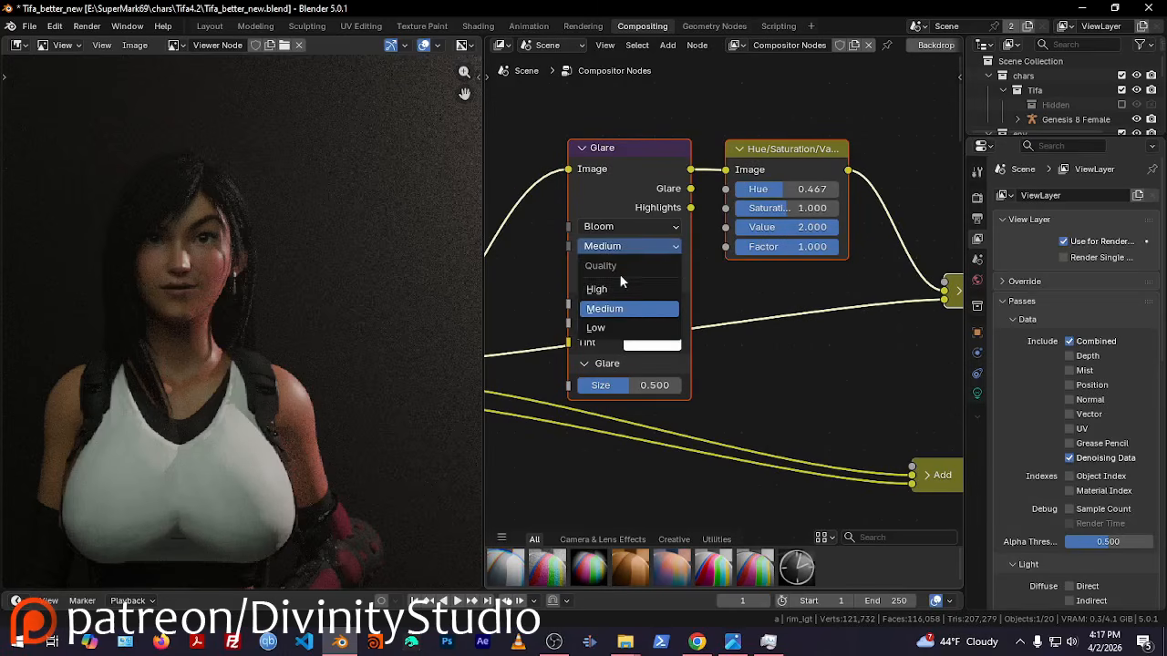
pyautogui.click(623, 286)
# Collapse the Glare node's Adjust section, lower its Highlights Threshold to 0, and reframe the preview on the character
pyautogui.click(588, 285)
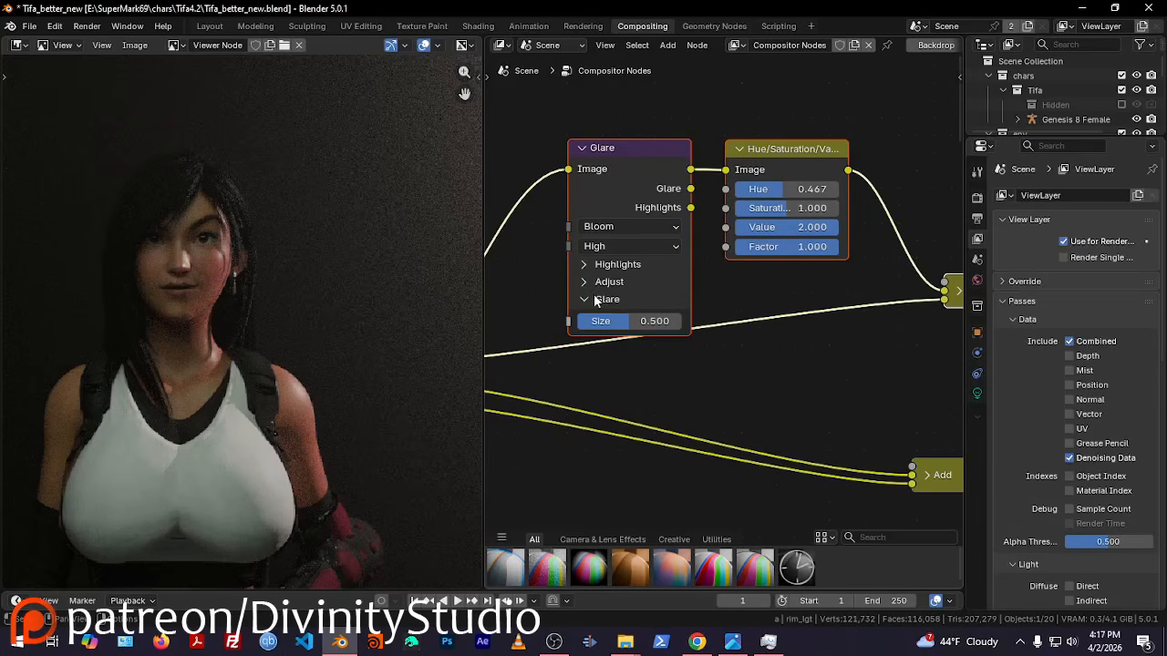
pyautogui.click(612, 264)
pyautogui.moveTo(649, 286); pyautogui.dragTo(629, 286)
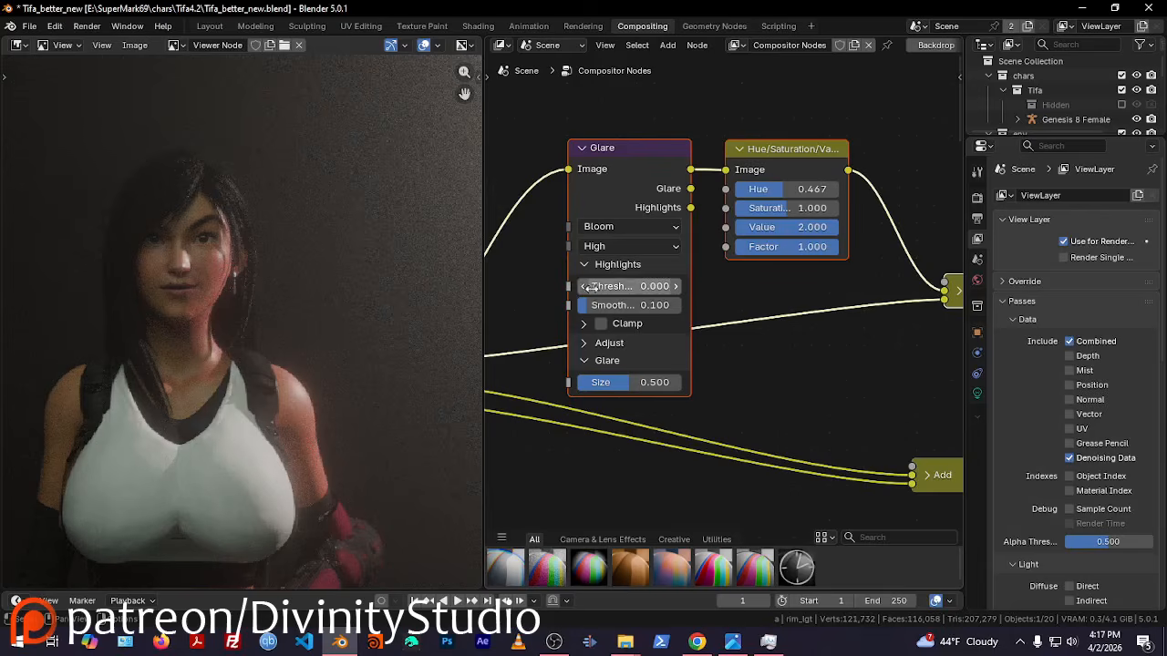
pyautogui.moveTo(465, 95); pyautogui.dragTo(493, 116)
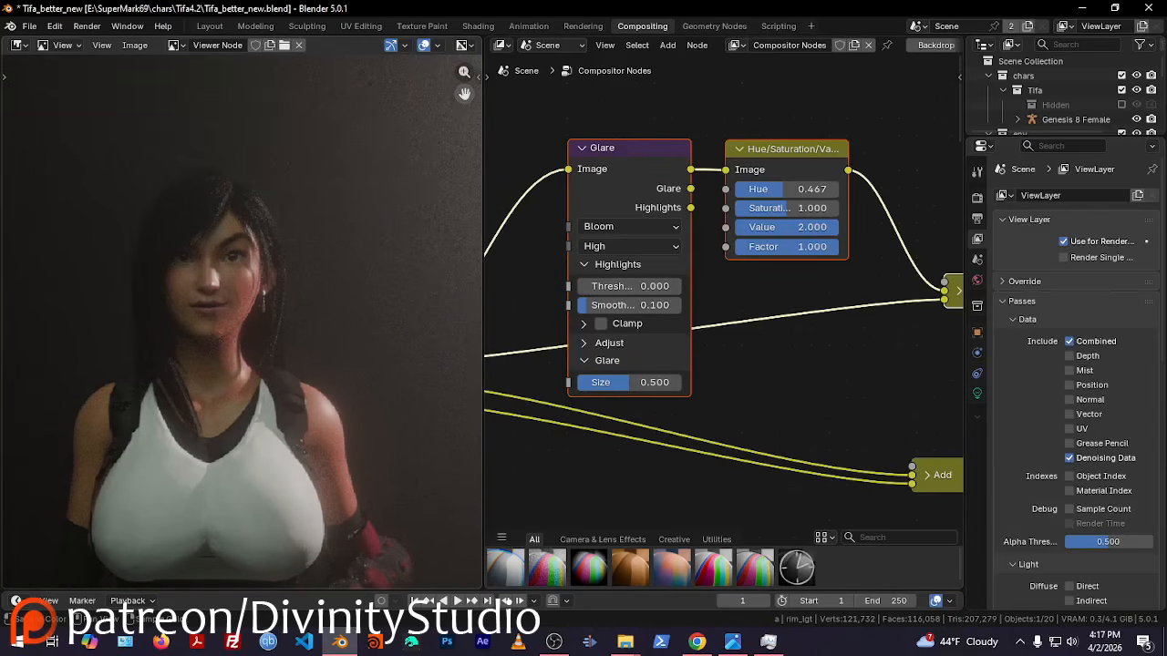
# Collapse the Glare node, reposition it beside the Hue/Saturation/Value node, and reframe the preview to show more of the render
pyautogui.moveTo(464, 72)
pyautogui.mouseDown()
pyautogui.moveTo(464, 54)
pyautogui.moveTo(464, 146)
pyautogui.moveTo(464, 91)
pyautogui.mouseUp()
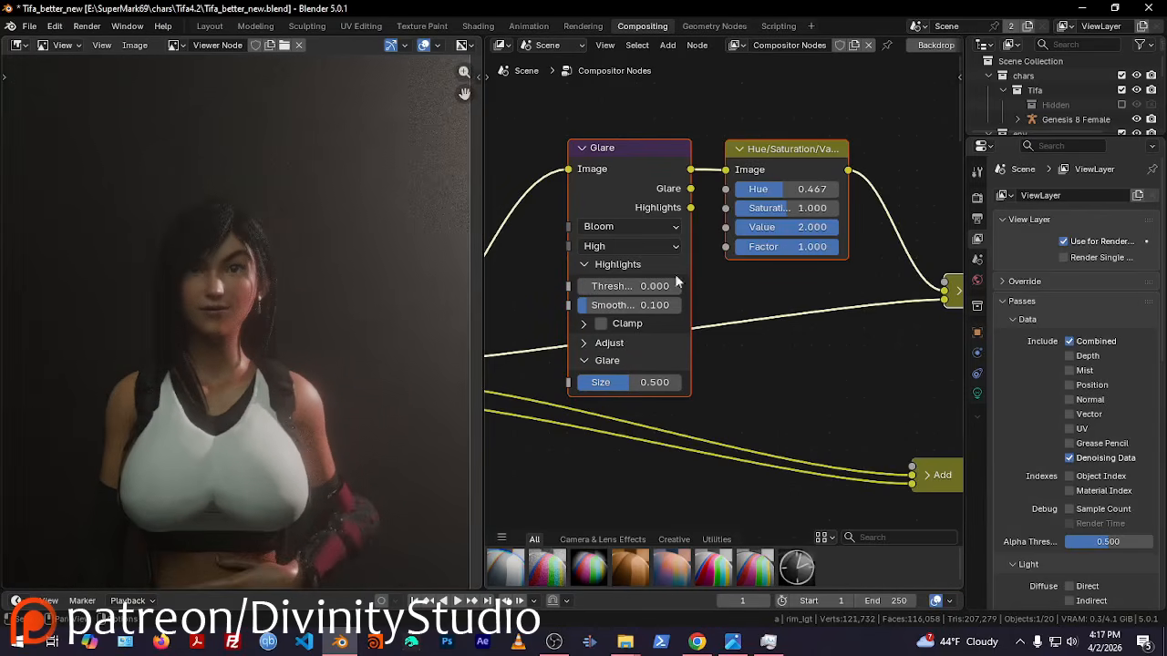
pyautogui.click(583, 150)
pyautogui.moveTo(589, 160); pyautogui.dragTo(596, 225)
pyautogui.moveTo(644, 286); pyautogui.dragTo(894, 259, button='middle')
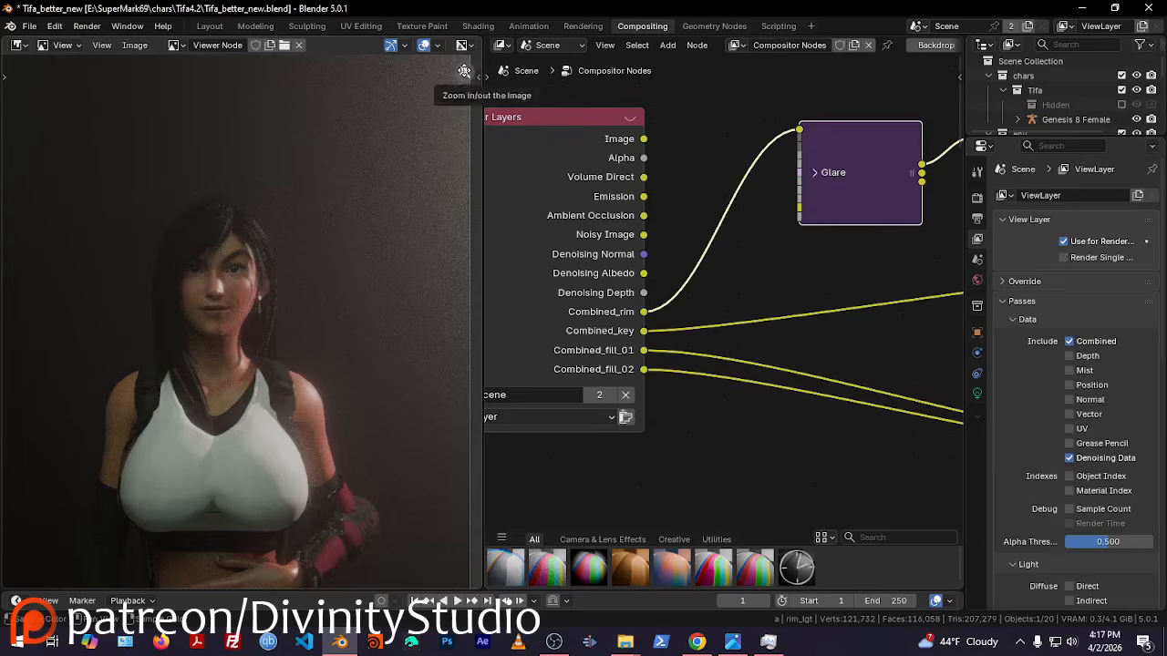
pyautogui.moveTo(464, 71); pyautogui.dragTo(465, 100)
pyautogui.moveTo(740, 186); pyautogui.dragTo(735, 337, button='middle')
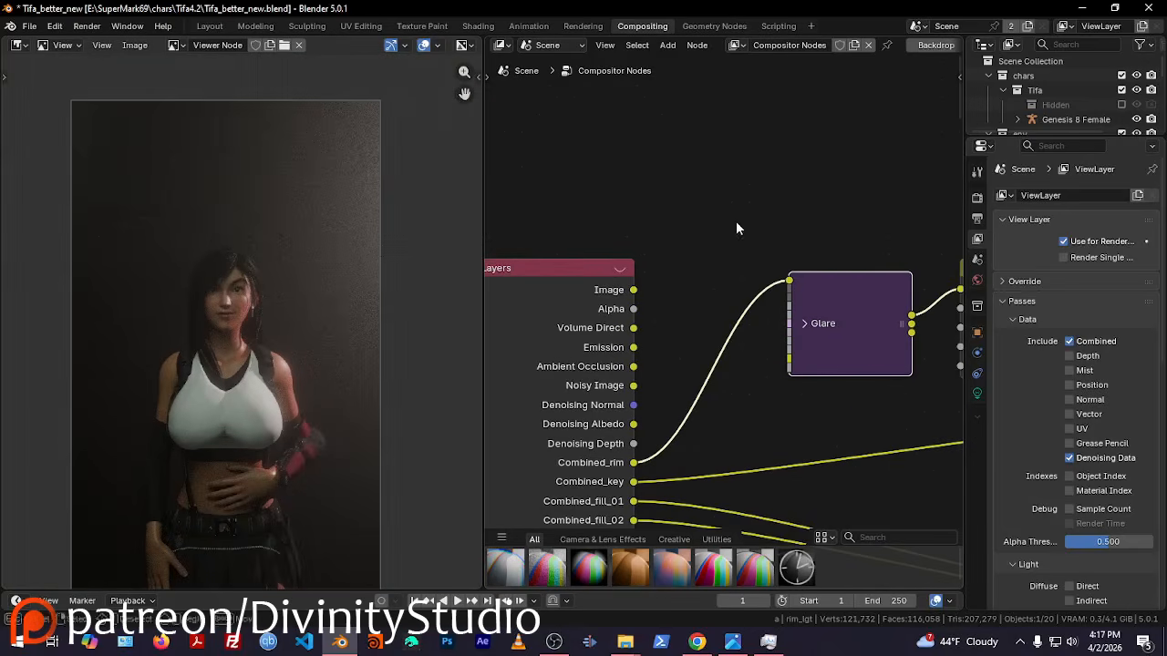
# Select the background plane in the Layout workspace and inspect the image texture feeding its material's Emission color in a maximized shader editor
pyautogui.click(209, 24)
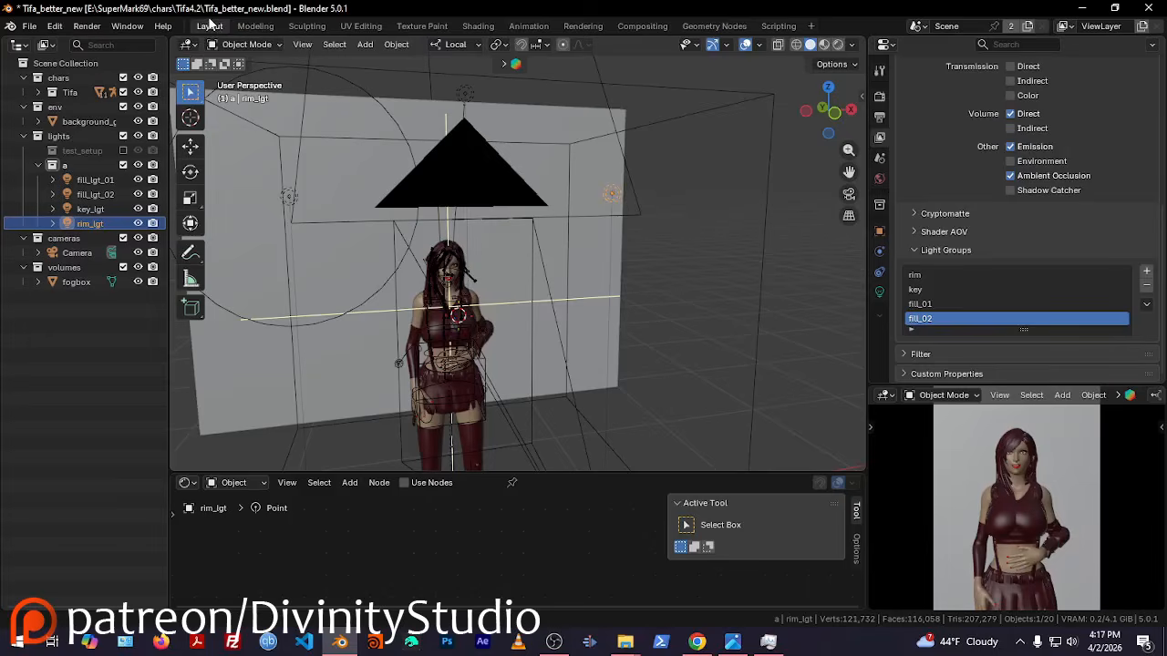
pyautogui.moveTo(517, 176); pyautogui.dragTo(483, 232, button='middle')
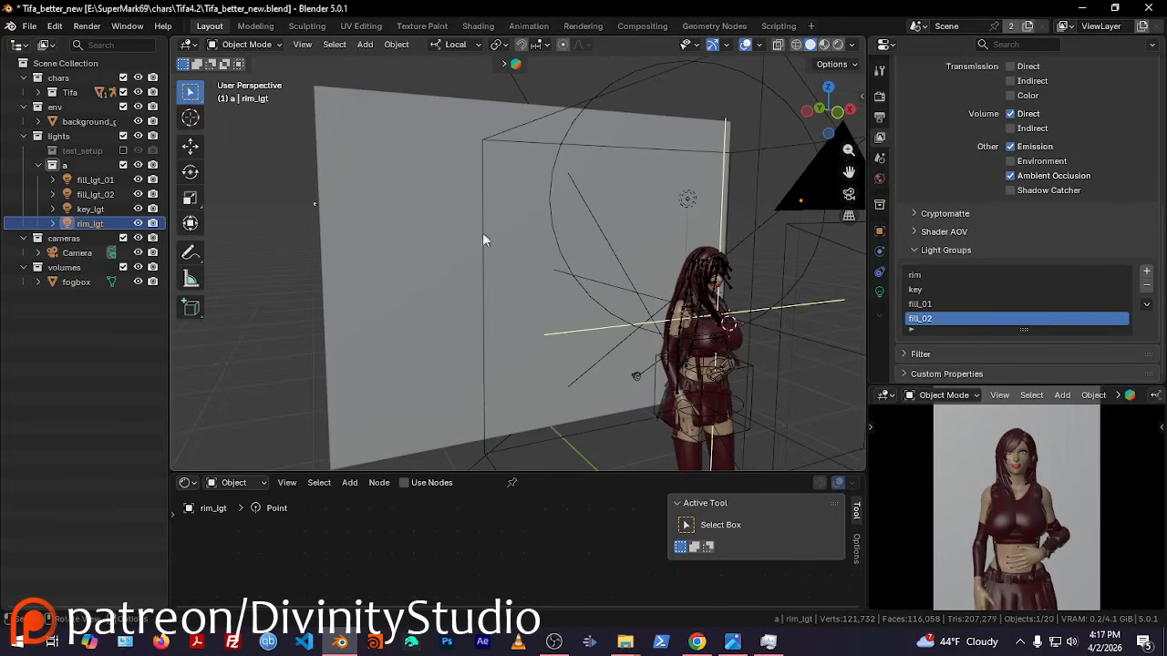
pyautogui.click(487, 289)
pyautogui.moveTo(621, 522); pyautogui.dragTo(635, 586, button='middle')
pyautogui.hotkey('ctrl', 'space')
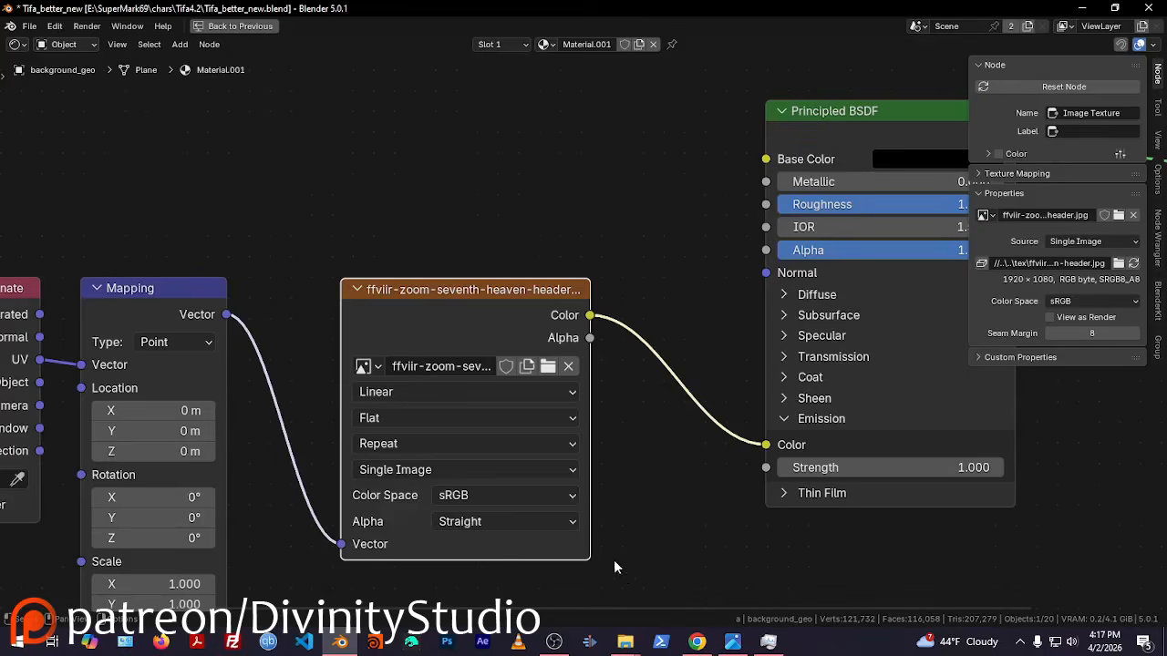
pyautogui.moveTo(630, 492); pyautogui.dragTo(447, 493, button='middle')
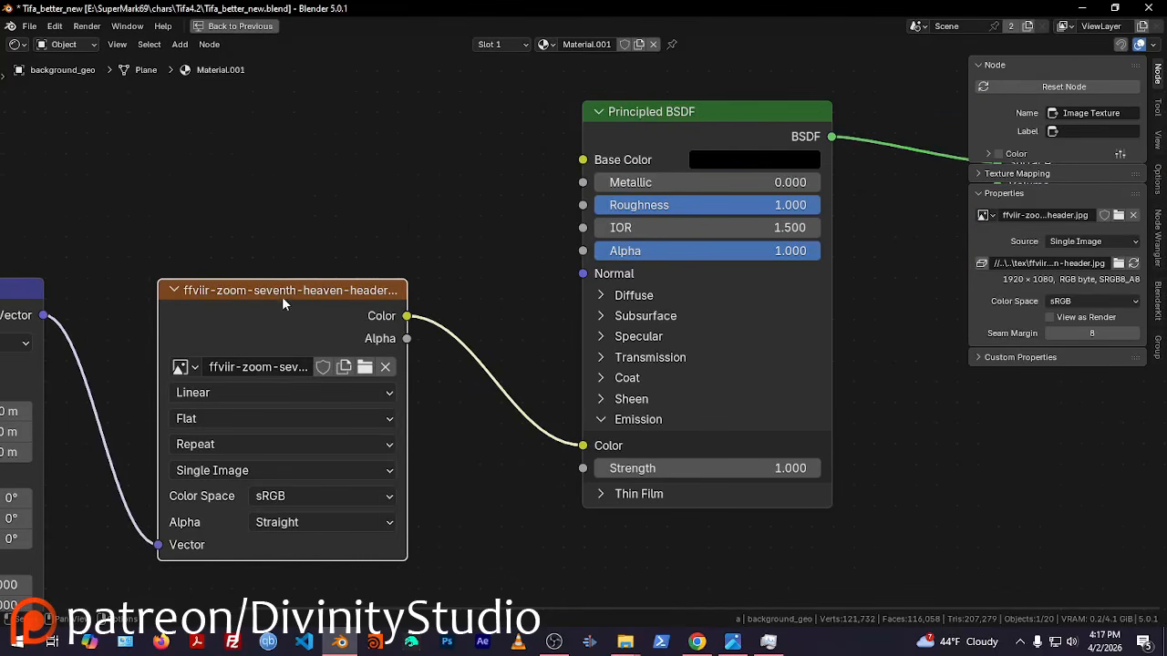
pyautogui.moveTo(282, 296); pyautogui.dragTo(309, 297)
# Switch to Chrome to show the Final Fantasy VII wallpaper source, return to Blender, and restore the full Layout workspace
pyautogui.click(696, 641)
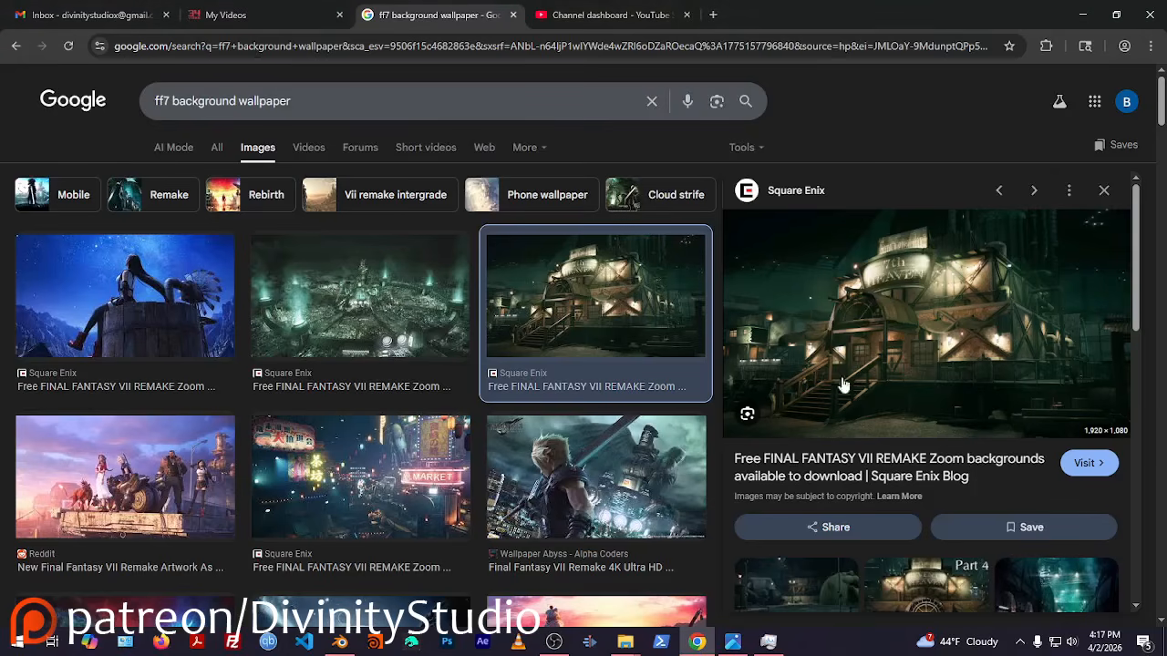
pyautogui.click(693, 644)
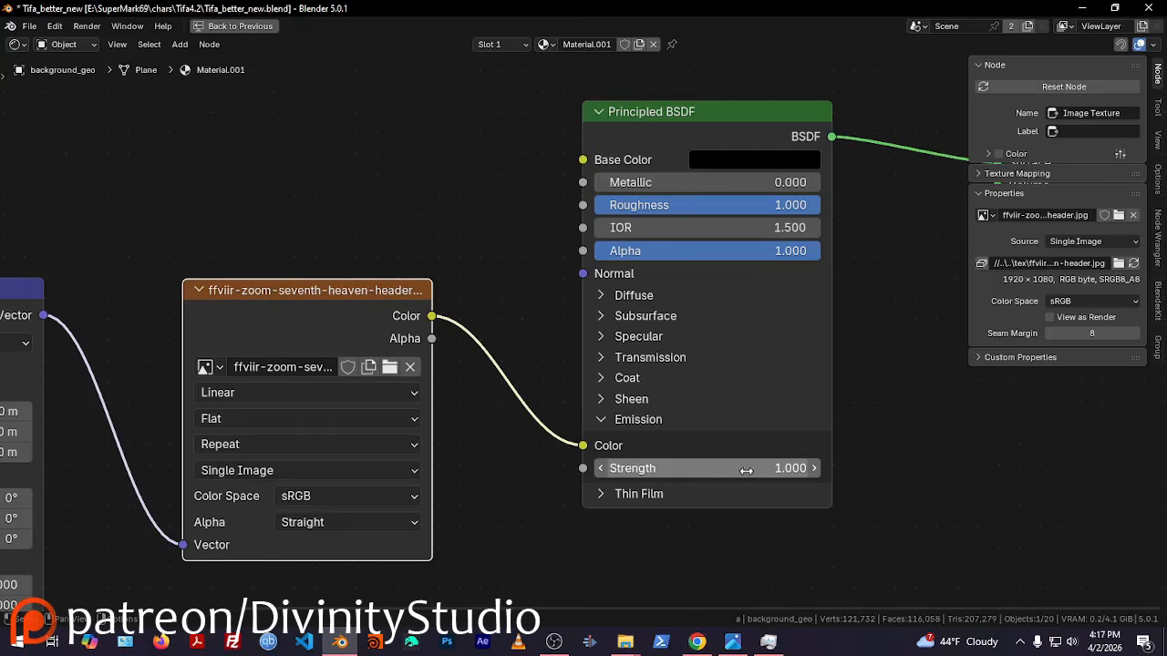
pyautogui.hotkey('ctrl', 'space')
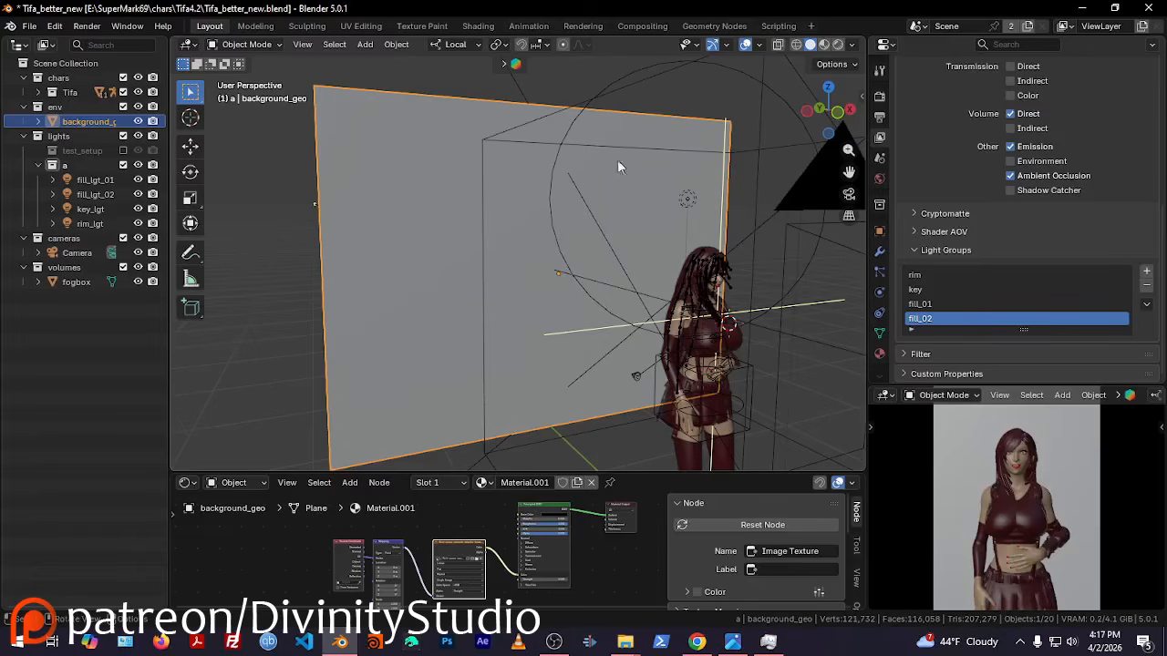
# Preview the Emission pass in the Compositing workspace through a temporary Viewer node, and delete that node
pyautogui.click(644, 25)
pyautogui.moveTo(700, 248); pyautogui.dragTo(636, 247, button='middle')
pyautogui.click(680, 152)
pyautogui.moveTo(737, 180); pyautogui.dragTo(790, 173, button='middle')
pyautogui.hotkey('shift', 'a')
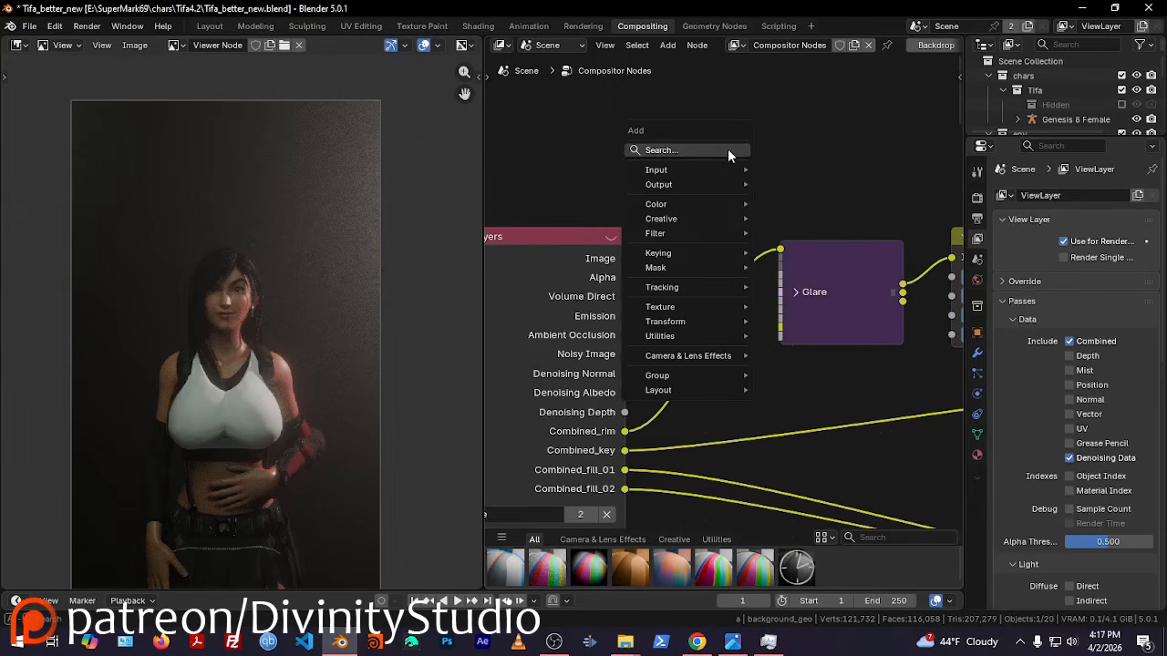
pyautogui.write('viewer')
pyautogui.press('Return')
pyautogui.click(721, 126)
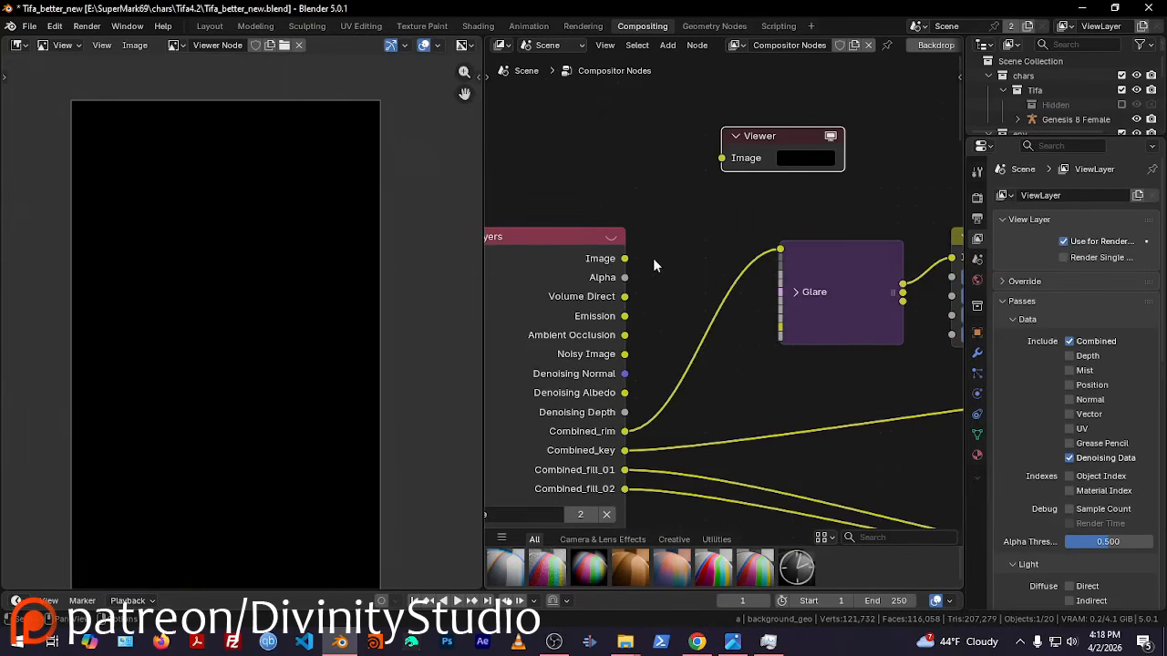
pyautogui.moveTo(625, 316); pyautogui.dragTo(727, 179)
pyautogui.moveTo(735, 215)
pyautogui.mouseDown(button='middle')
pyautogui.moveTo(682, 196)
pyautogui.moveTo(685, 212)
pyautogui.mouseUp(button='middle')
pyautogui.moveTo(746, 188); pyautogui.dragTo(722, 117)
pyautogui.press('Delete')
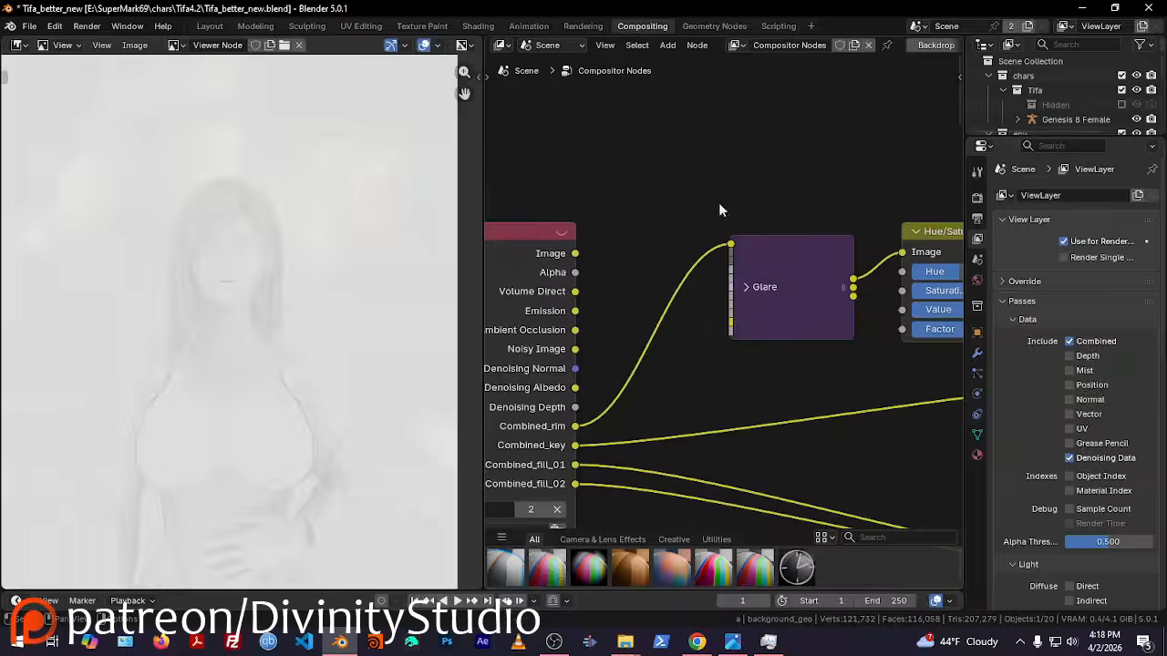
pyautogui.hotkey('shift', 'a')
pyautogui.write('add')
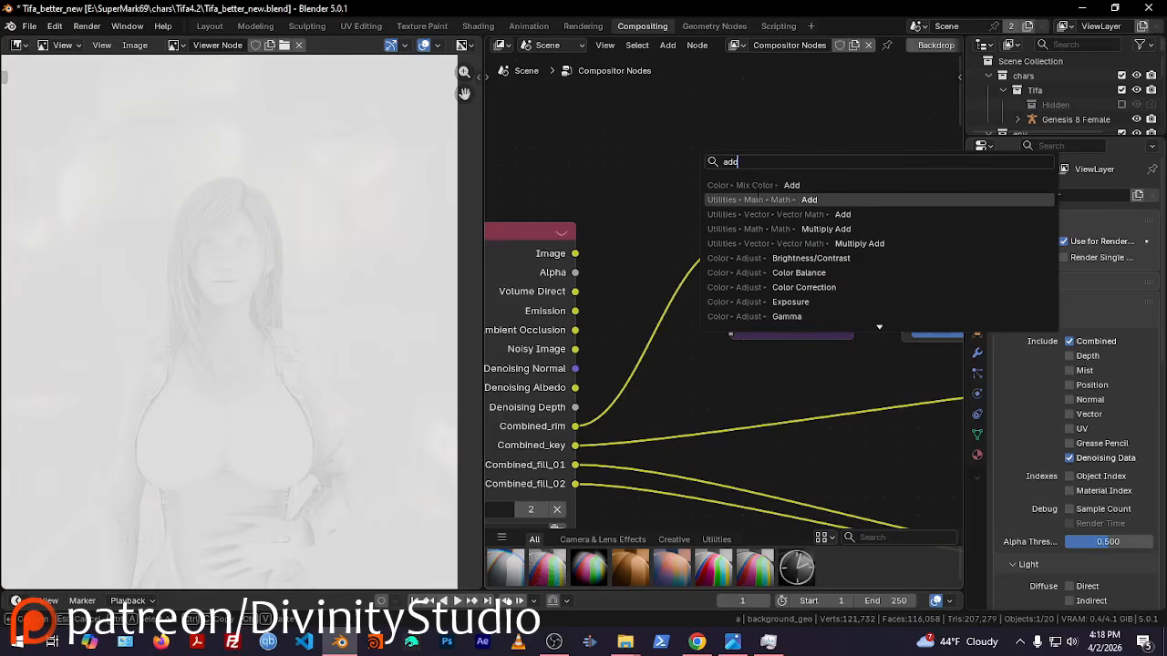
pyautogui.press('Return')
pyautogui.click(693, 123)
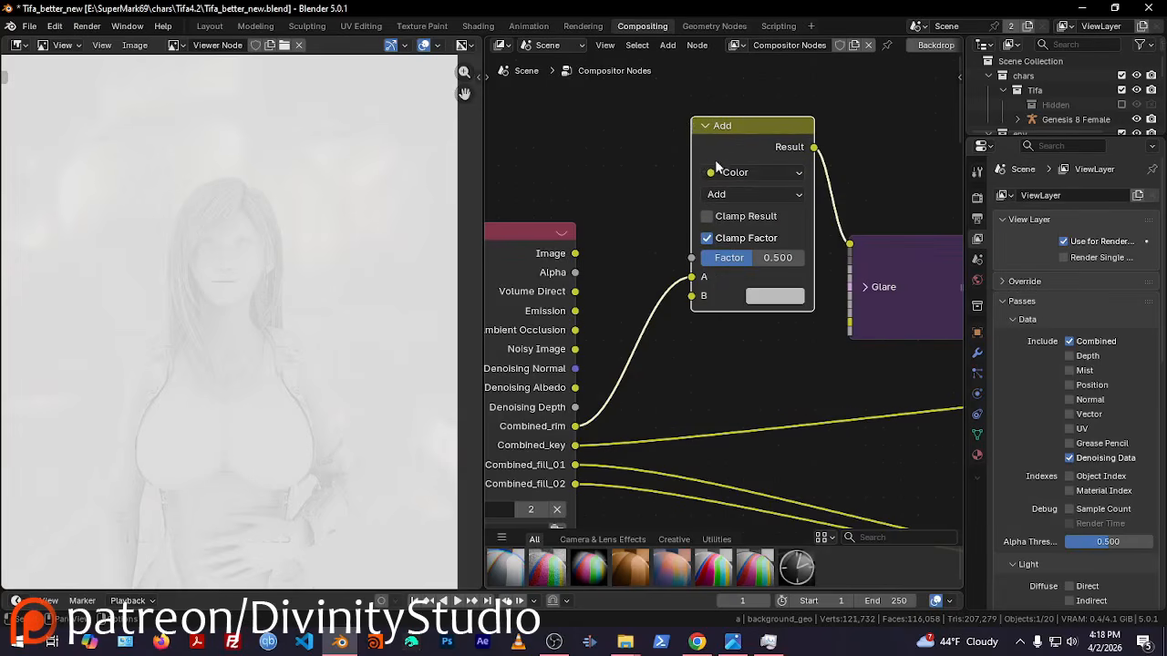
pyautogui.press('Delete')
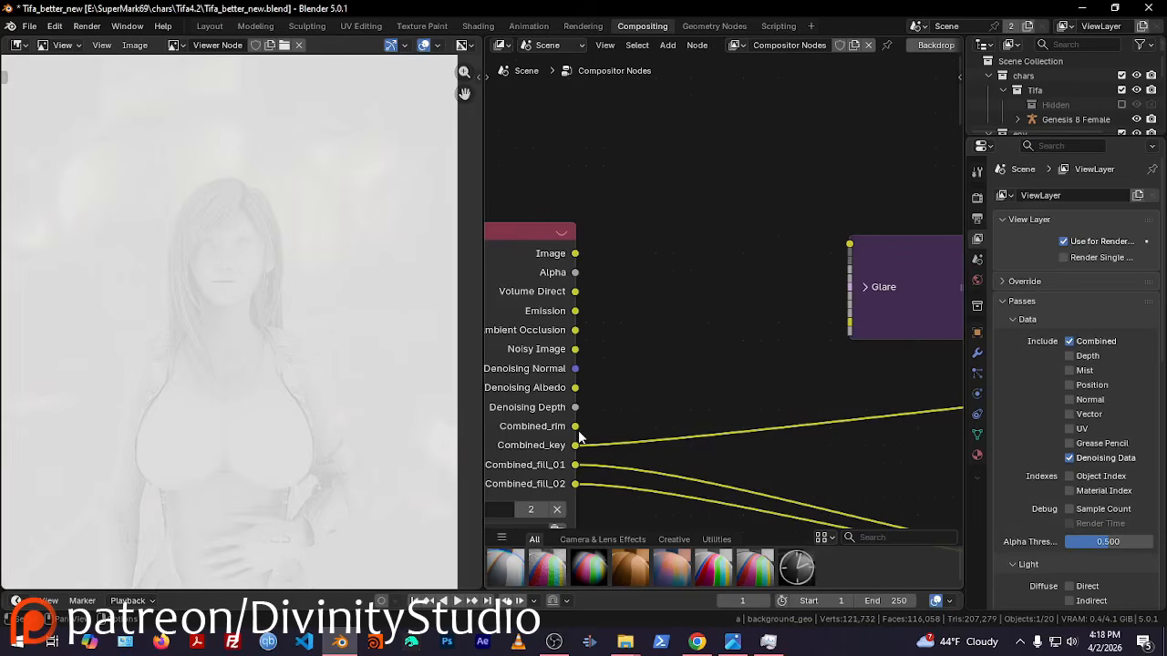
pyautogui.moveTo(575, 425); pyautogui.dragTo(849, 244)
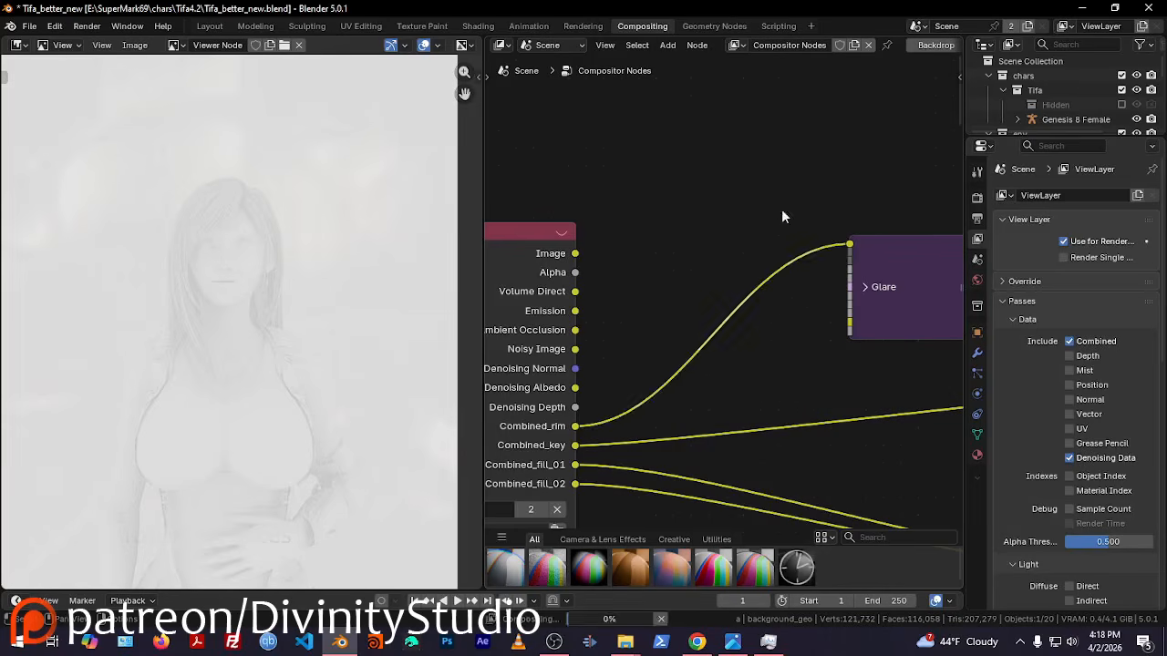
# Place a Mix Color Add node in the empty area above the Glare node and connect the Emission pass to its B input
pyautogui.scroll(5, 771, 176)
pyautogui.hotkey('shift', 'a')
pyautogui.write('ad')
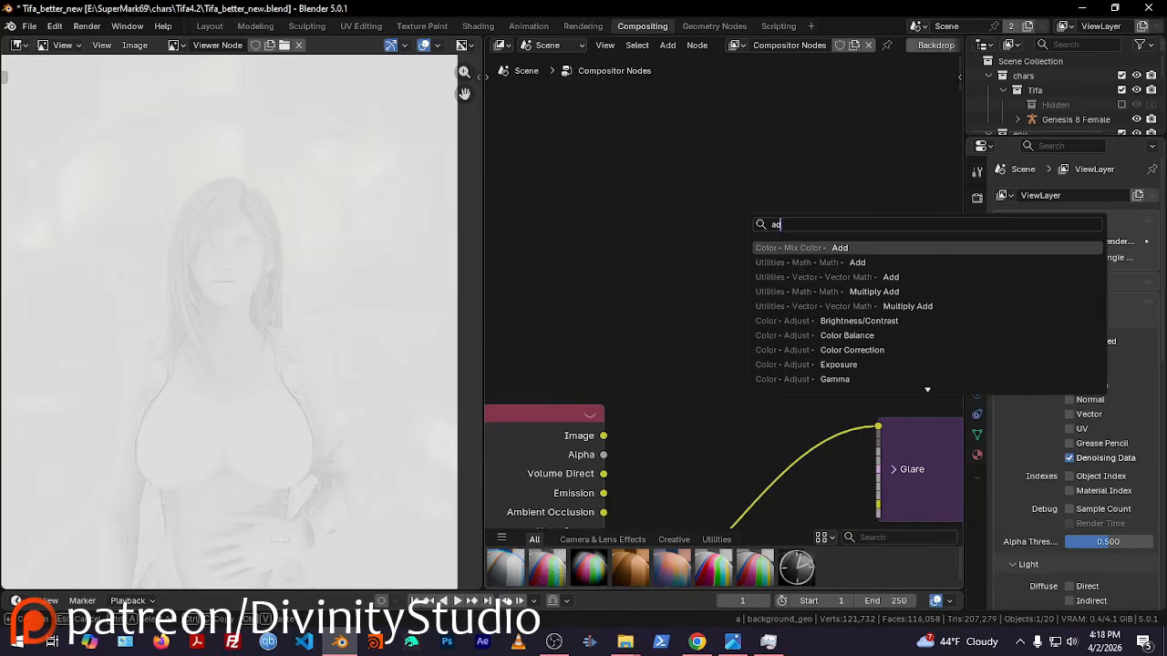
pyautogui.write('d')
pyautogui.press('Return')
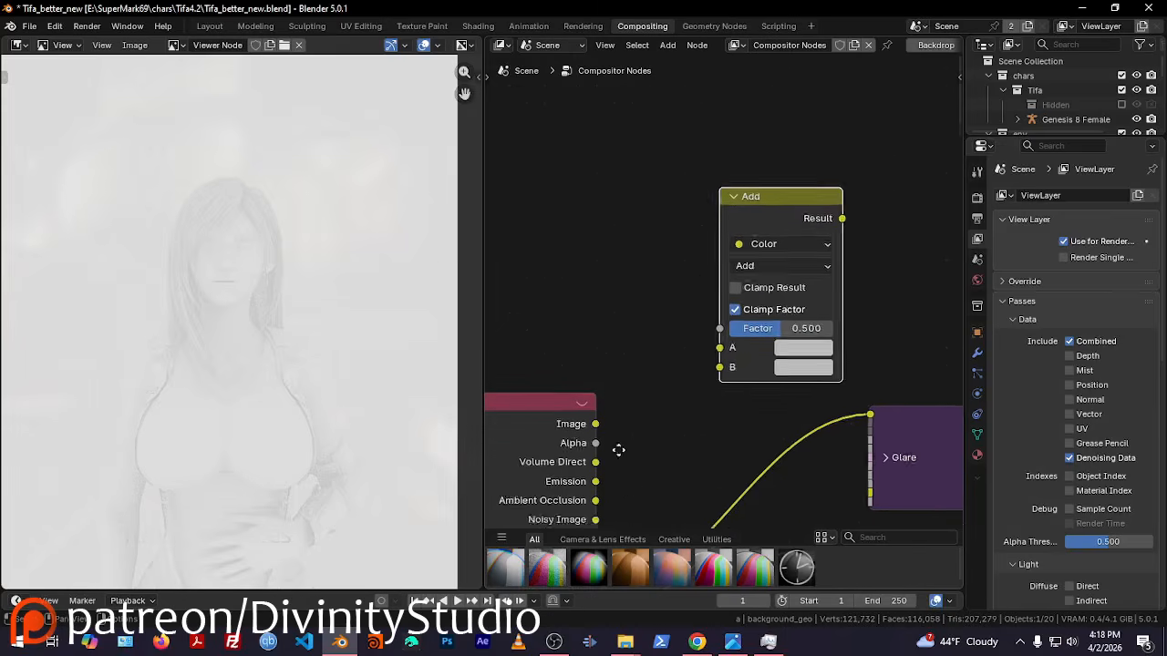
pyautogui.moveTo(618, 450); pyautogui.dragTo(598, 390, button='middle')
pyautogui.moveTo(576, 422); pyautogui.dragTo(699, 306)
# Maximize the compositor node editor and move the emission Add node to the end of the chain, just below the Viewer
pyautogui.moveTo(674, 370); pyautogui.dragTo(521, 357, button='middle')
pyautogui.hotkey('ctrl', 'space')
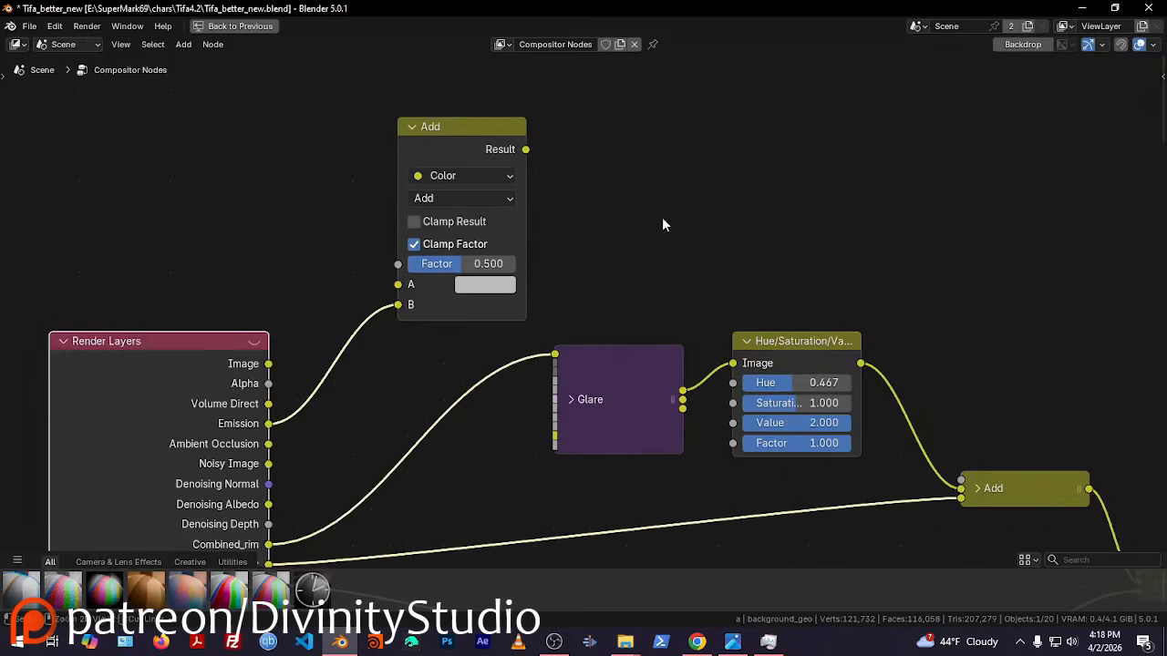
pyautogui.moveTo(653, 293); pyautogui.dragTo(519, 202, button='middle')
pyautogui.click(349, 69)
pyautogui.moveTo(389, 91); pyautogui.dragTo(413, 147, button='middle')
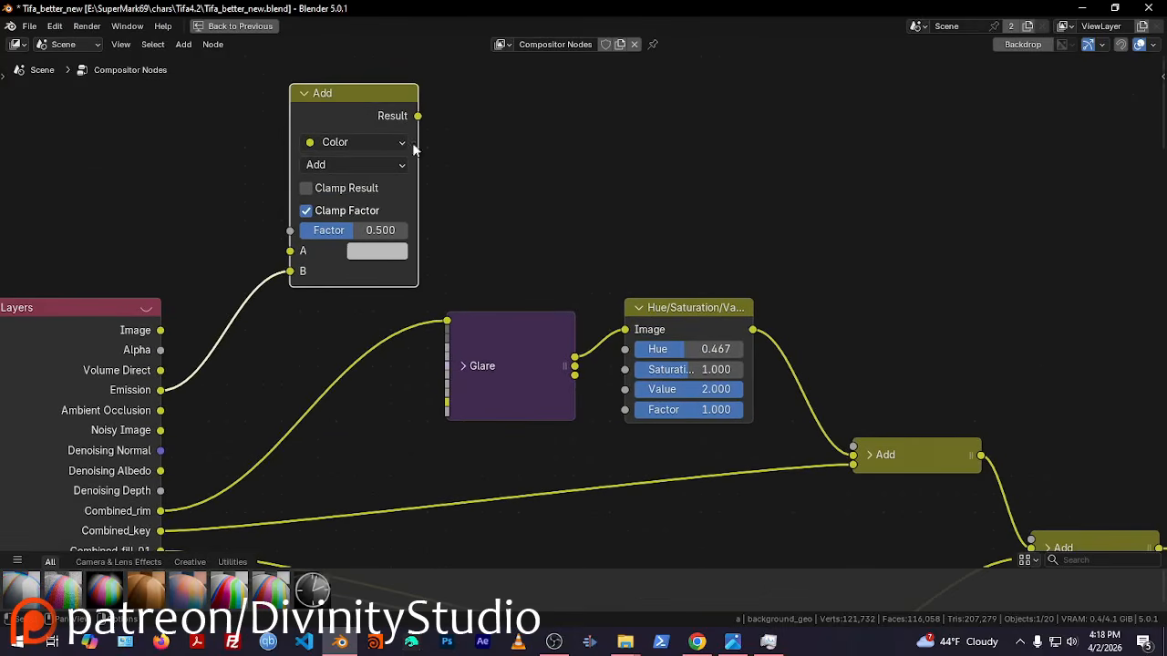
pyautogui.moveTo(366, 91); pyautogui.dragTo(854, 346)
pyautogui.moveTo(909, 336); pyautogui.dragTo(464, 137, button='middle')
pyautogui.moveTo(431, 180); pyautogui.dragTo(864, 442)
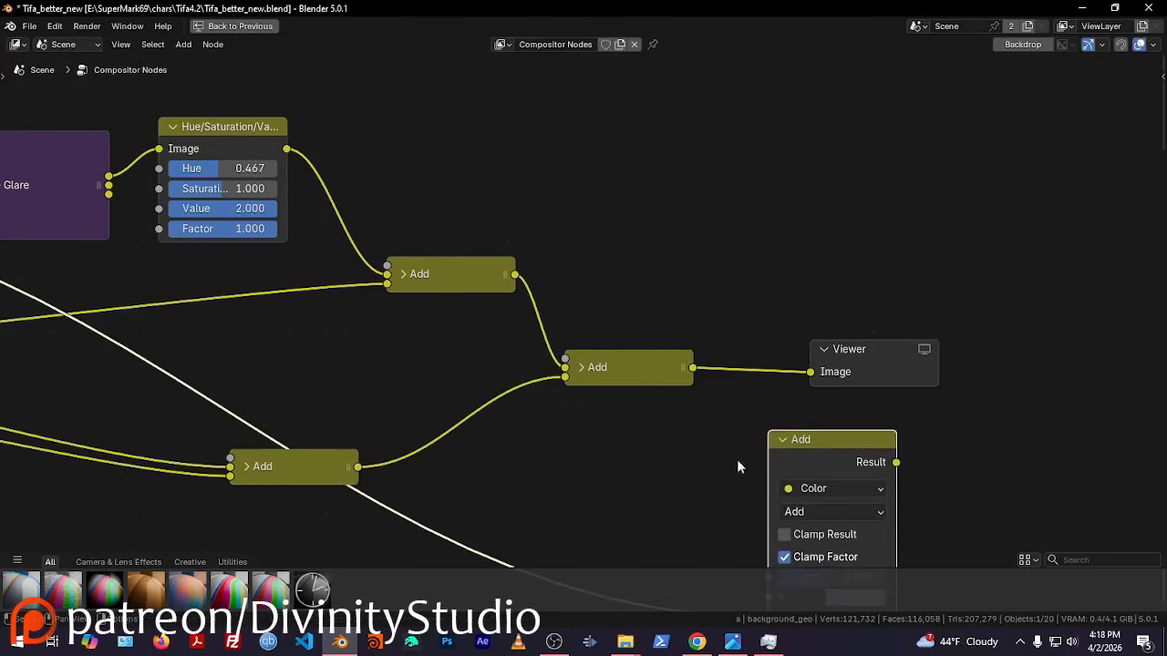
# Move the Viewer farther from the last light Add node and place the emission Add node between them
pyautogui.moveTo(850, 376); pyautogui.dragTo(704, 355, button='middle')
pyautogui.moveTo(371, 450); pyautogui.dragTo(543, 439, button='middle')
pyautogui.moveTo(430, 396); pyautogui.dragTo(905, 393, button='middle')
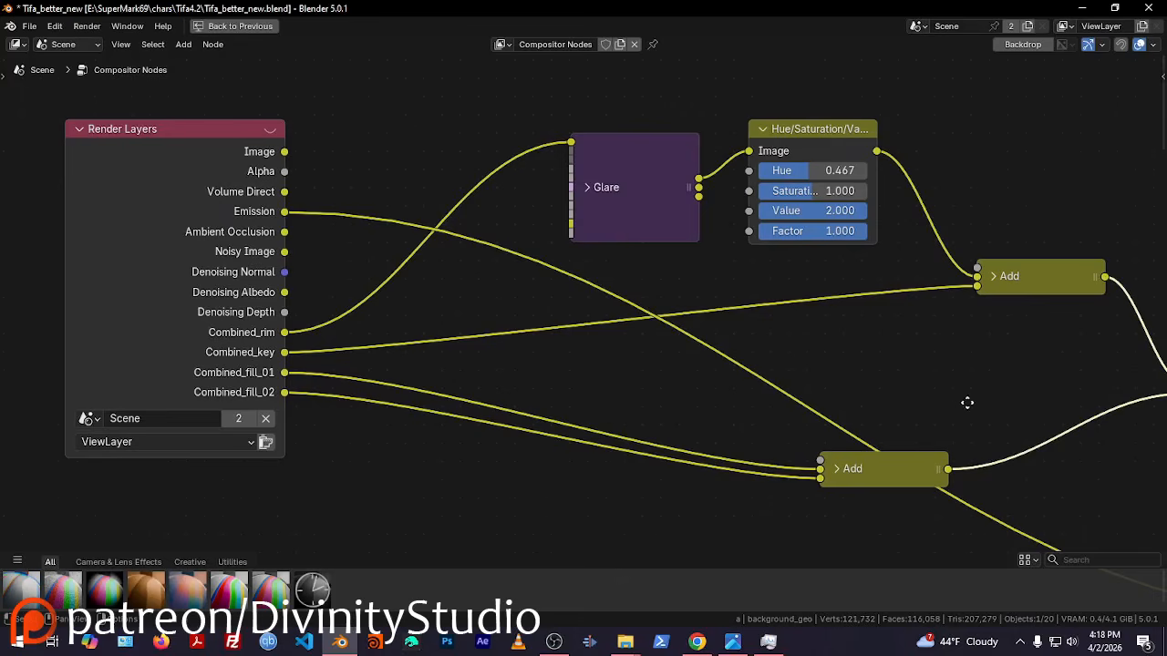
pyautogui.moveTo(966, 401); pyautogui.dragTo(30, 356, button='middle')
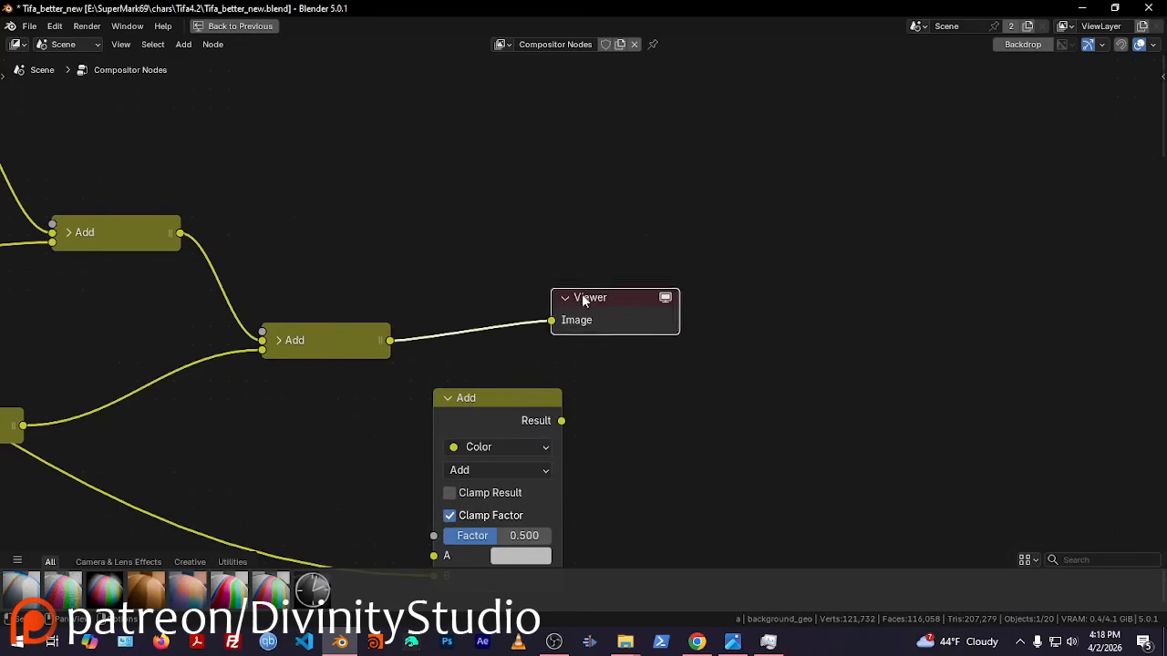
pyautogui.moveTo(581, 304); pyautogui.dragTo(822, 286)
pyautogui.moveTo(447, 426); pyautogui.dragTo(583, 265)
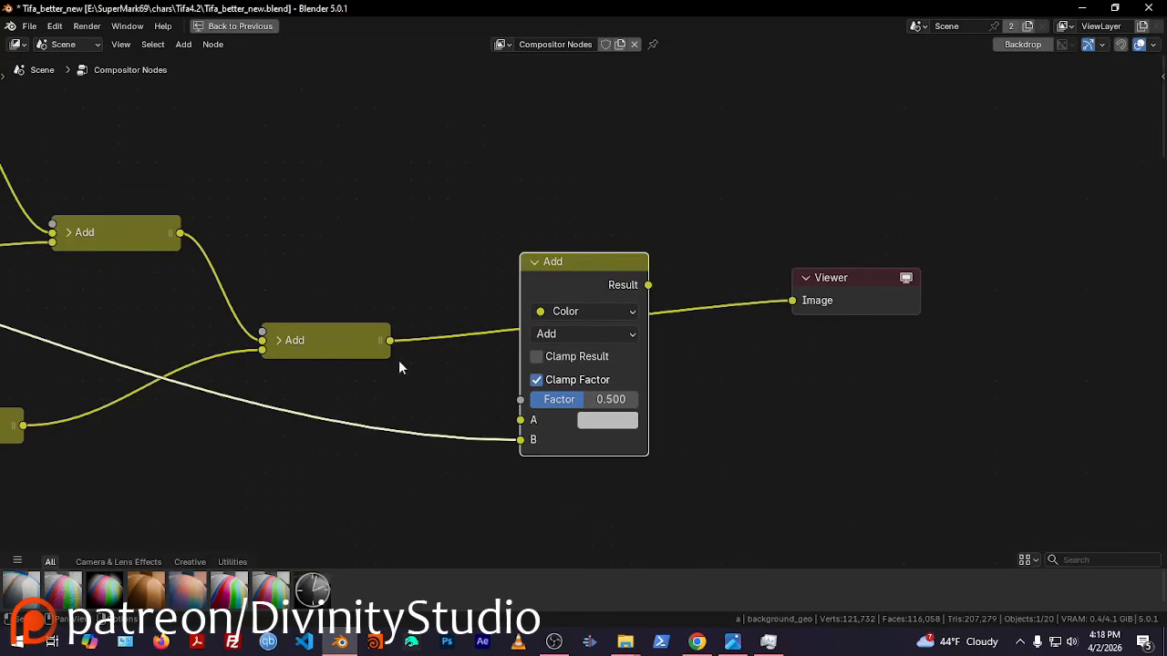
# Connect the combined lights to the emission Add node's A input and its Result to the Viewer, and set Factor to 1.000
pyautogui.moveTo(513, 420); pyautogui.dragTo(519, 419)
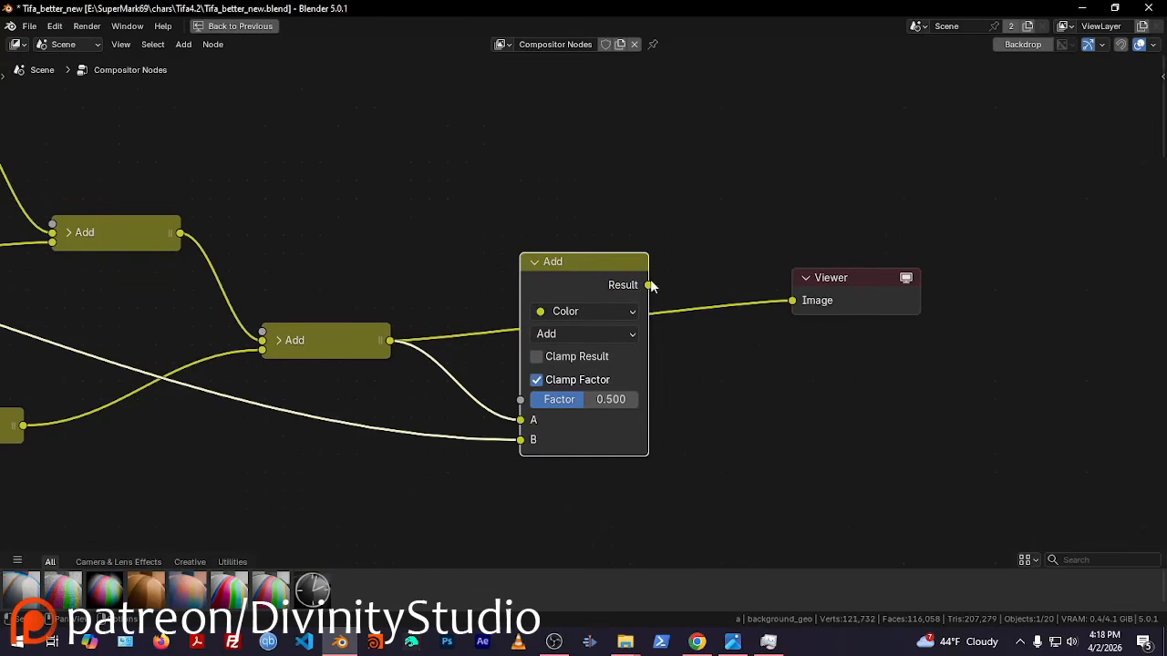
pyautogui.moveTo(648, 286); pyautogui.dragTo(794, 300)
pyautogui.hotkey('ctrl', 'space')
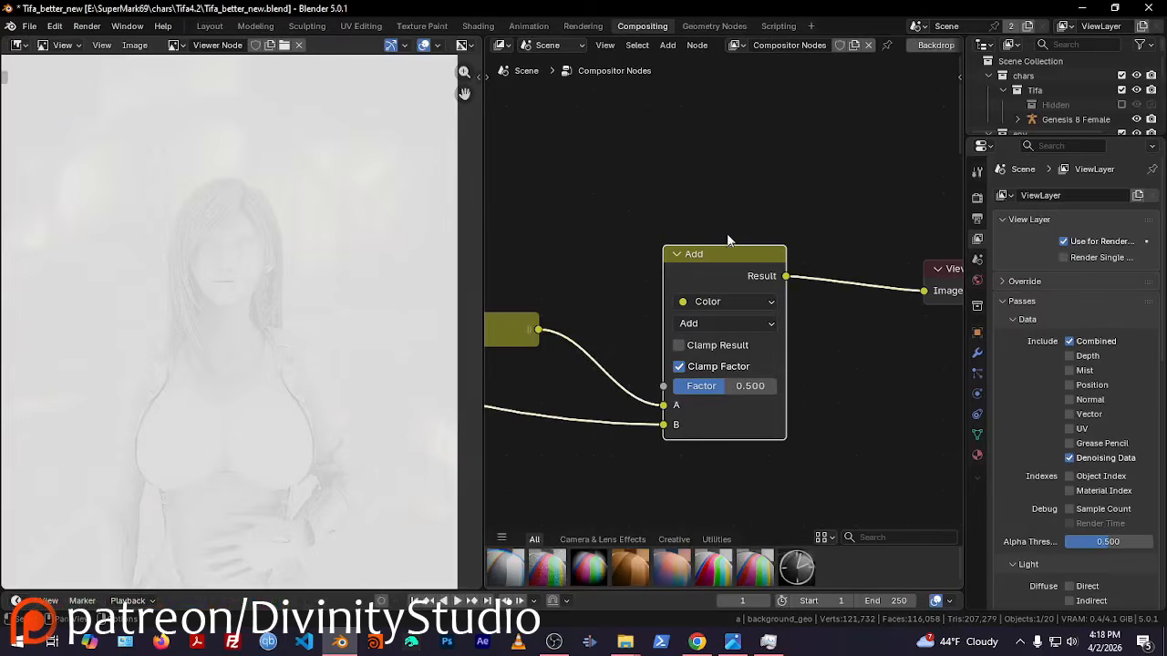
pyautogui.moveTo(755, 390)
pyautogui.mouseDown()
pyautogui.moveTo(802, 390)
pyautogui.moveTo(674, 386)
pyautogui.moveTo(777, 385)
pyautogui.mouseUp()
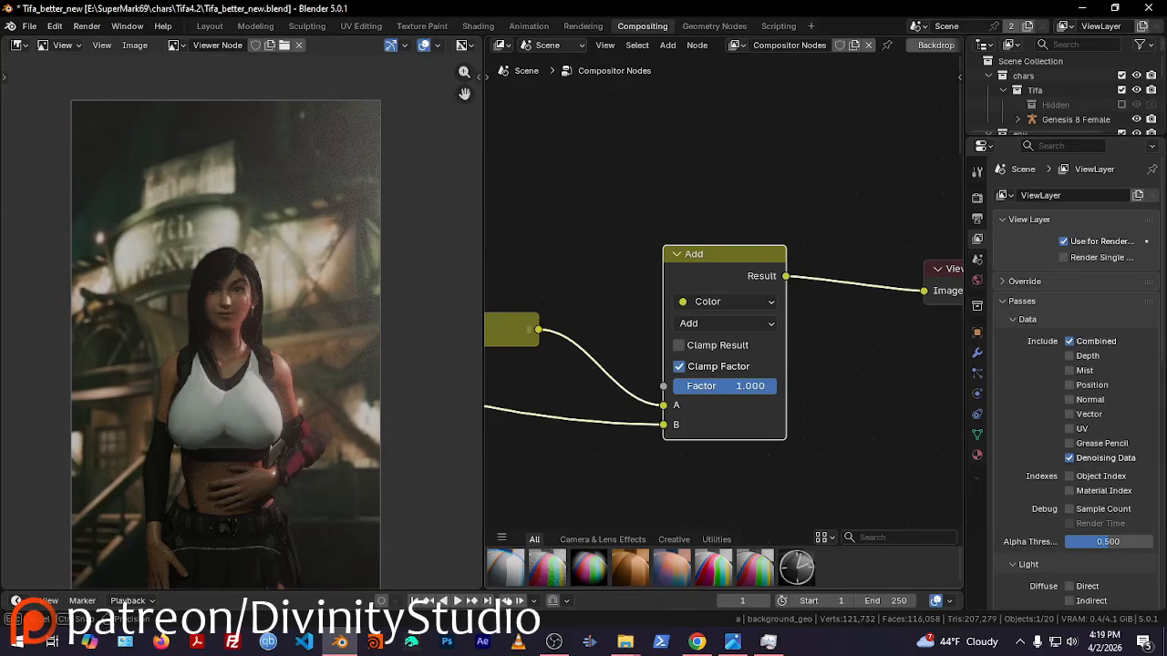
# Collapse the emission Add node and move it slightly below the last light Add node
pyautogui.press('h')
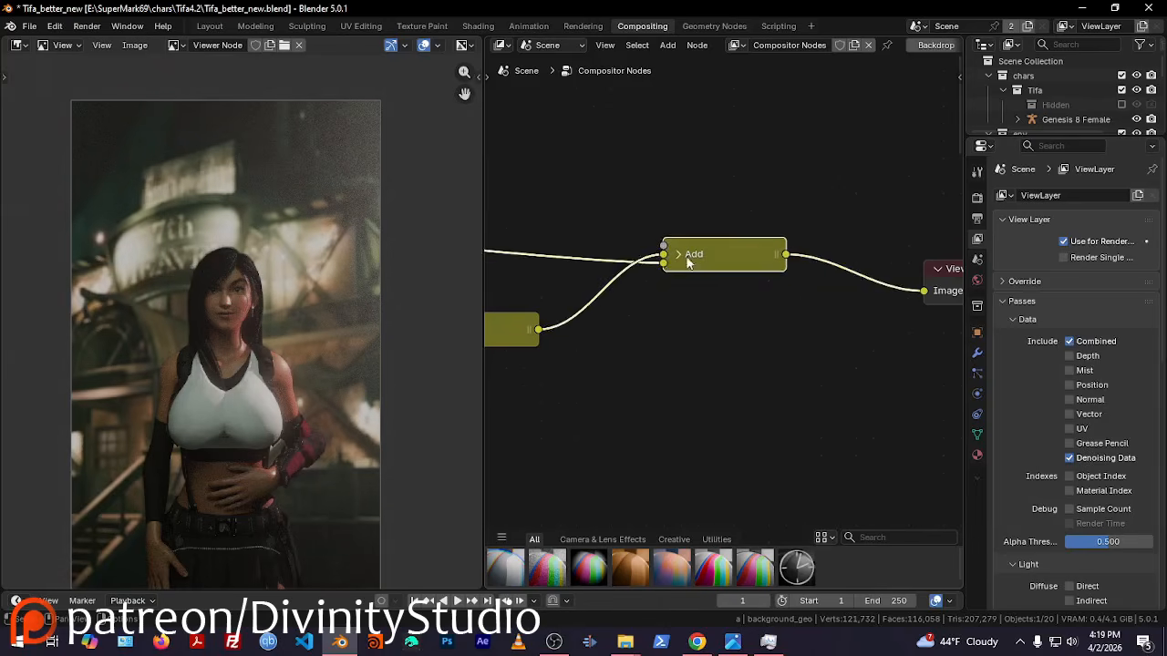
pyautogui.moveTo(690, 263); pyautogui.dragTo(659, 379)
pyautogui.moveTo(575, 249); pyautogui.dragTo(708, 275, button='middle')
# Maximize the node editor and review how the emission and light group passes flow through the Add nodes
pyautogui.hotkey('ctrl', 'space')
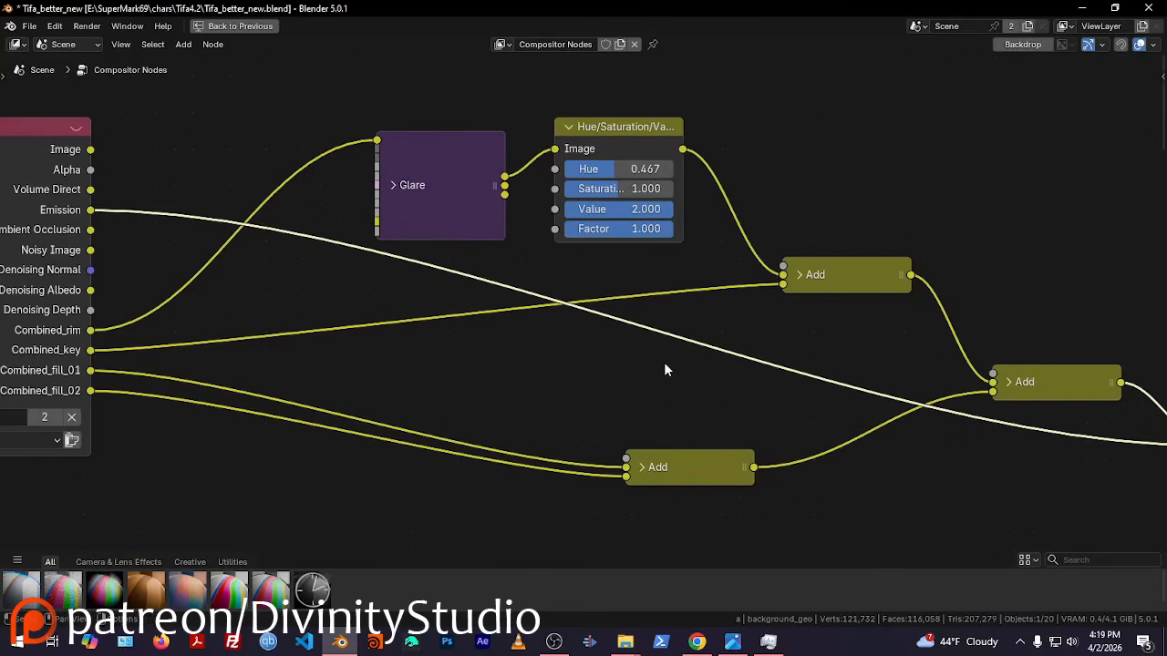
pyautogui.scroll(1, 589, 393)
pyautogui.scroll(-1, 590, 393)
pyautogui.scroll(-13, 555, 468)
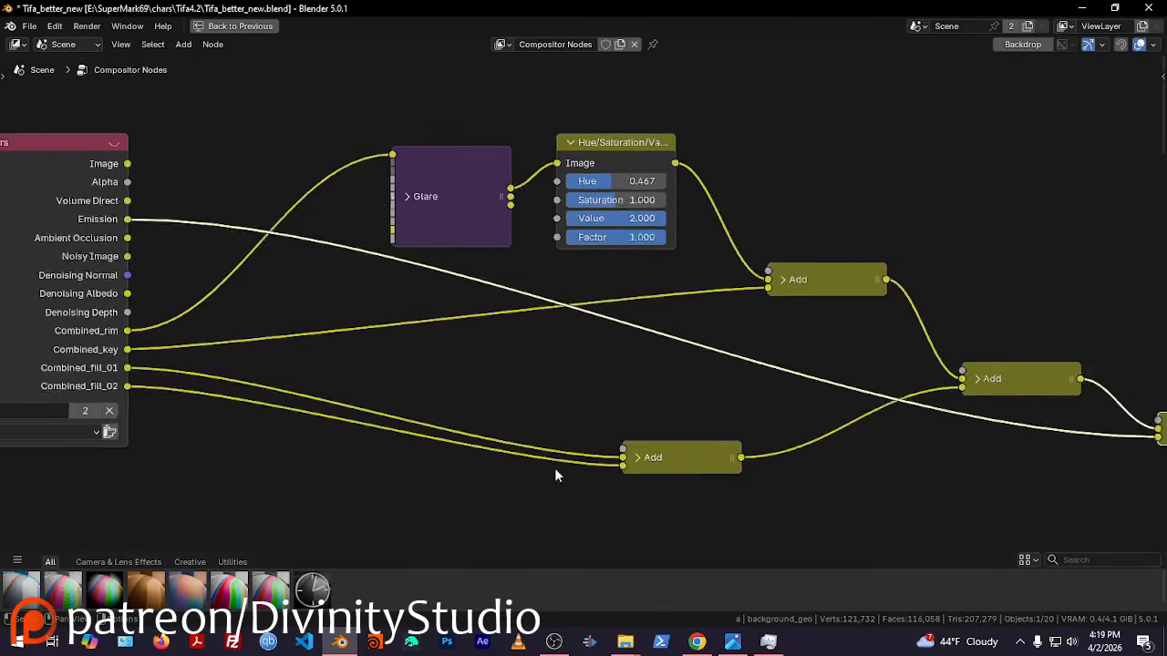
pyautogui.moveTo(546, 444); pyautogui.dragTo(455, 548, button='middle')
pyautogui.moveTo(616, 448); pyautogui.dragTo(690, 490, button='middle')
pyautogui.moveTo(628, 249); pyautogui.dragTo(691, 640, button='middle')
pyautogui.scroll(4, 609, 297)
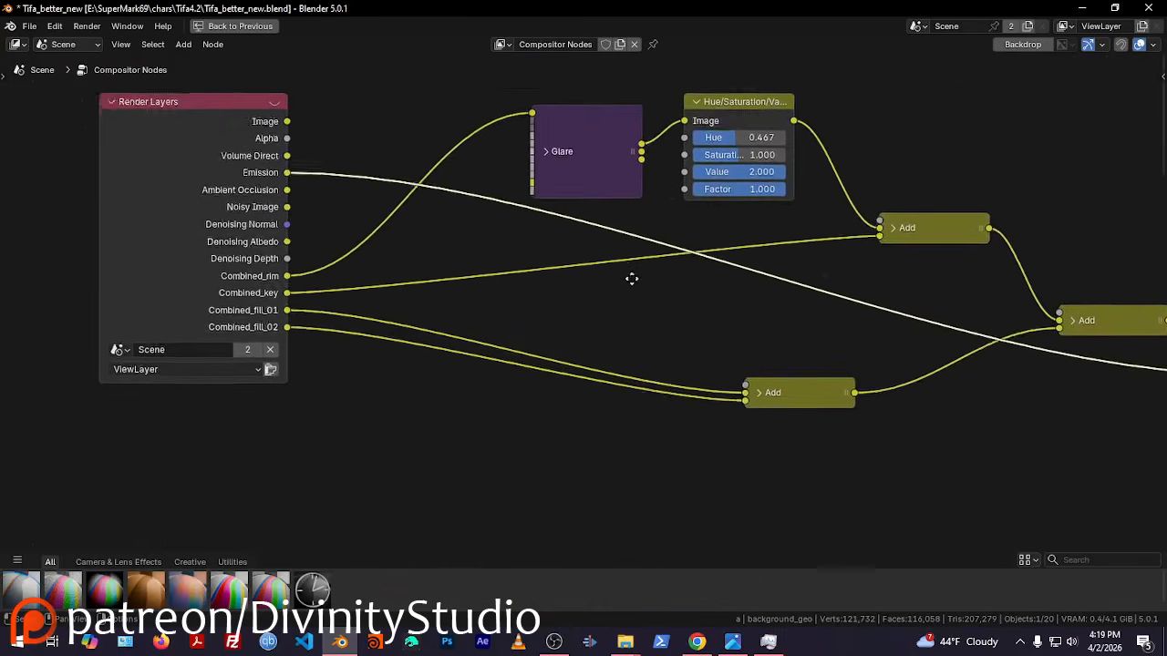
# Move the Glare and Hue/Saturation/Value nodes higher together, and raise the rim/key Add node to open up the layout
pyautogui.moveTo(628, 279); pyautogui.dragTo(578, 452, button='middle')
pyautogui.moveTo(458, 195); pyautogui.dragTo(668, 346)
pyautogui.moveTo(675, 279); pyautogui.dragTo(659, 149)
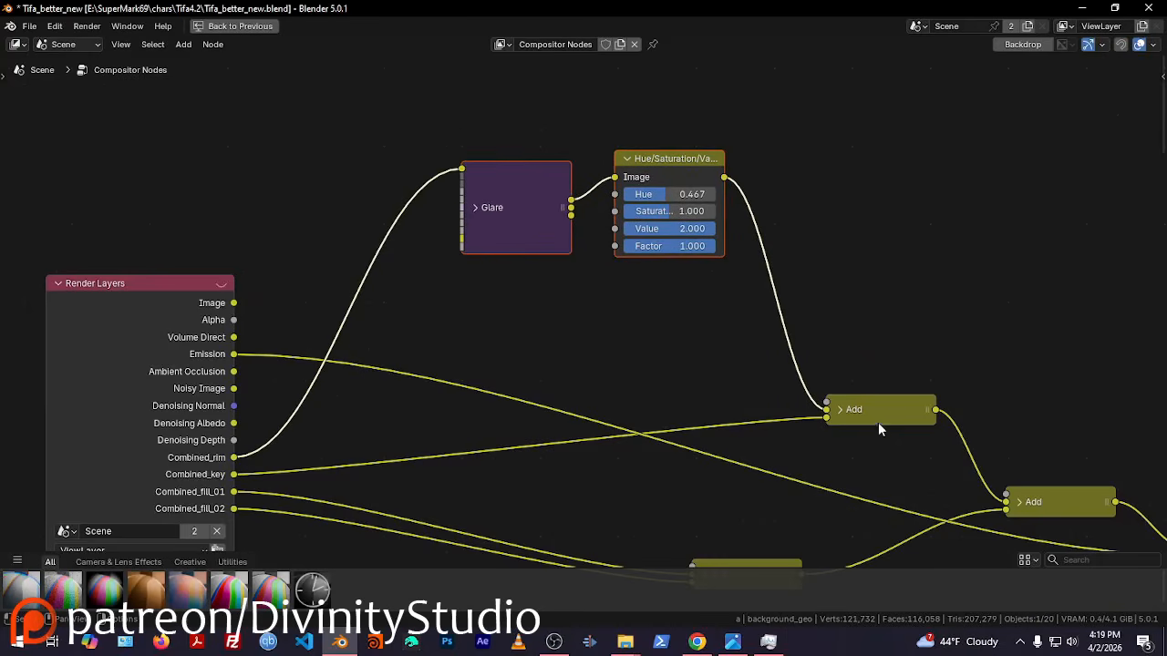
pyautogui.moveTo(877, 422); pyautogui.dragTo(893, 329)
# Switch to the image viewer to check the finished render 03.png, and return to the compositor node tree
pyautogui.click(740, 649)
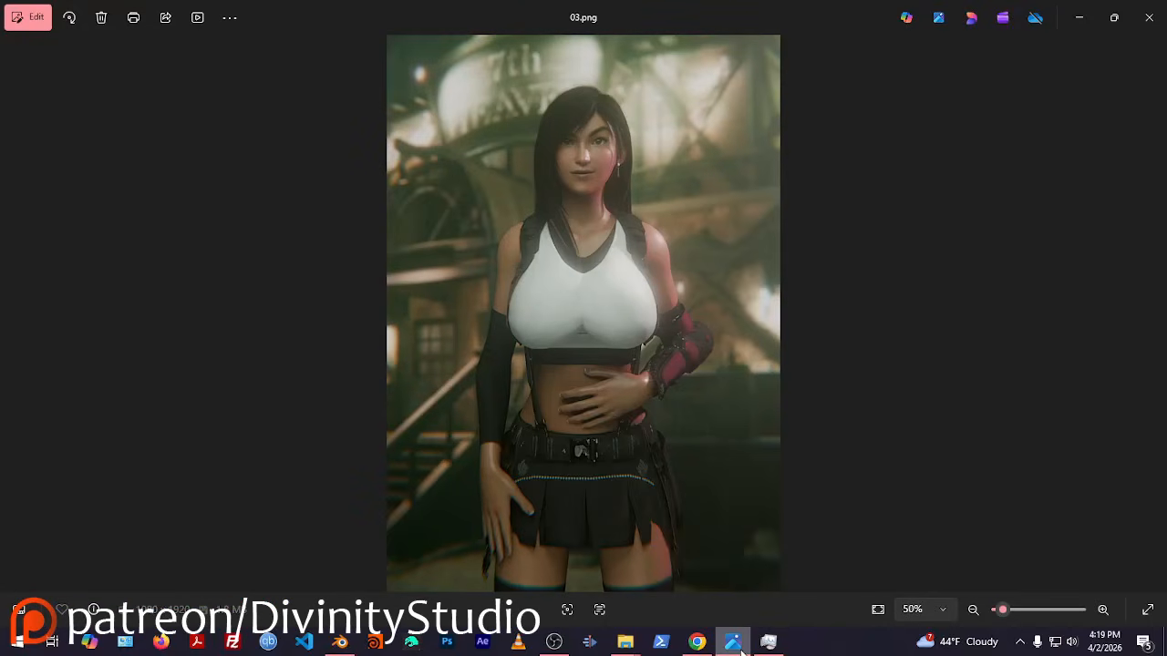
pyautogui.click(740, 649)
pyautogui.moveTo(839, 411); pyautogui.dragTo(762, 312, button='middle')
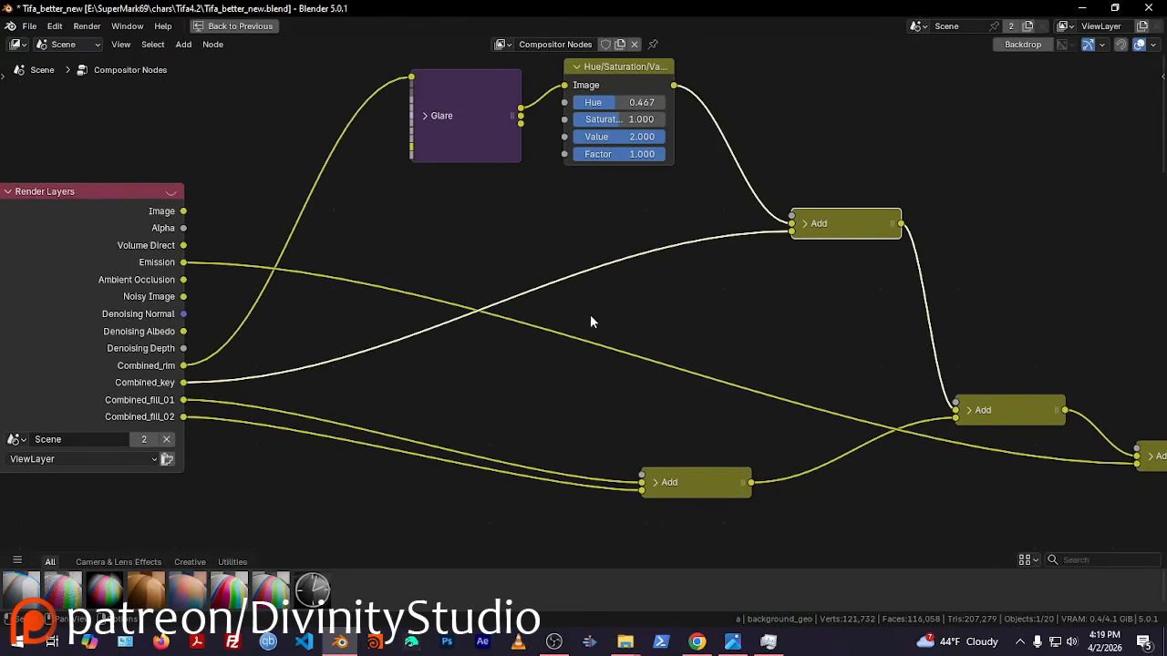
# Review the light group node tree and the older, more complex compositing tree below it
pyautogui.moveTo(634, 317); pyautogui.dragTo(661, 235, button='middle')
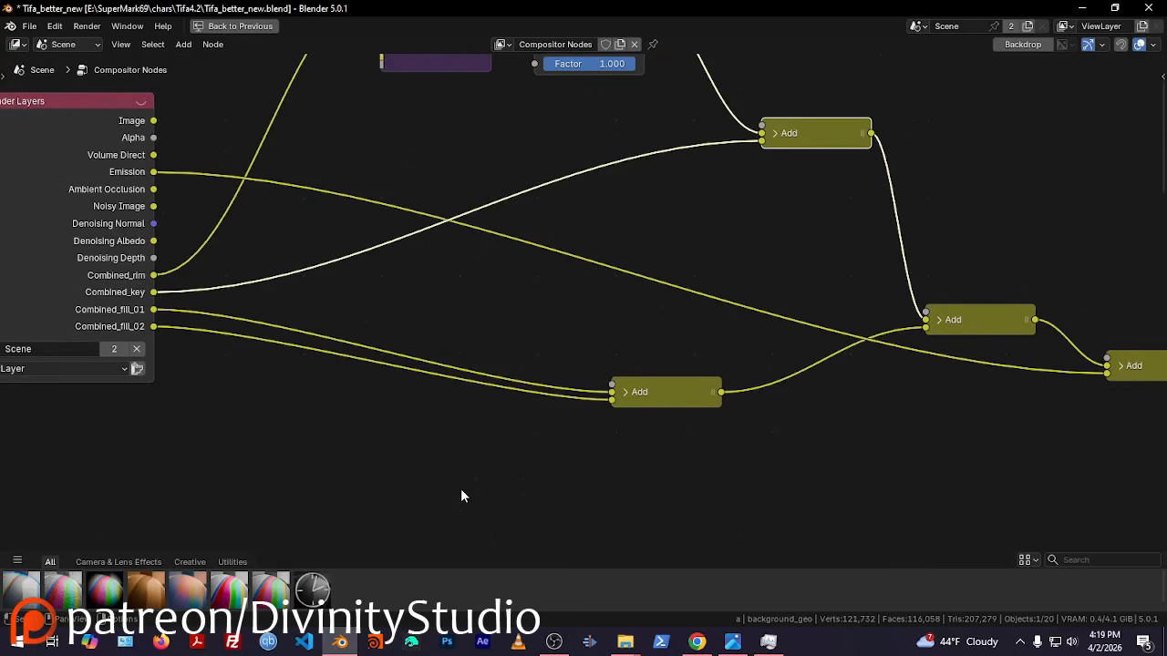
pyautogui.moveTo(479, 500); pyautogui.dragTo(461, 395, button='middle')
pyautogui.scroll(-12, 460, 396)
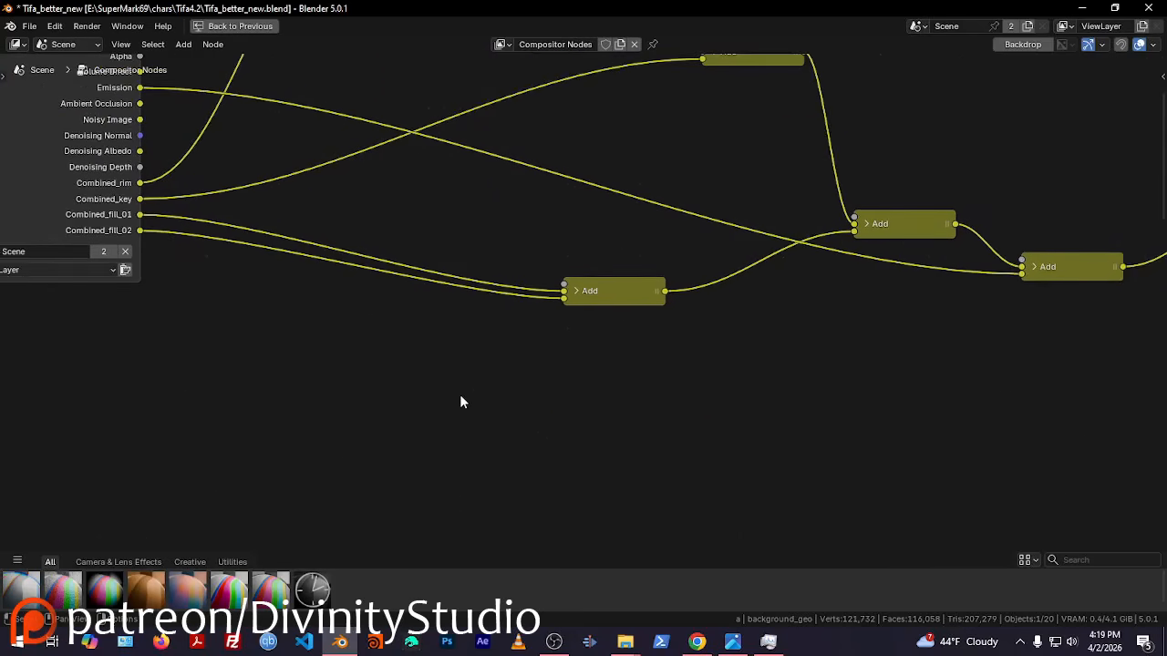
pyautogui.moveTo(625, 484); pyautogui.dragTo(383, 78, button='middle')
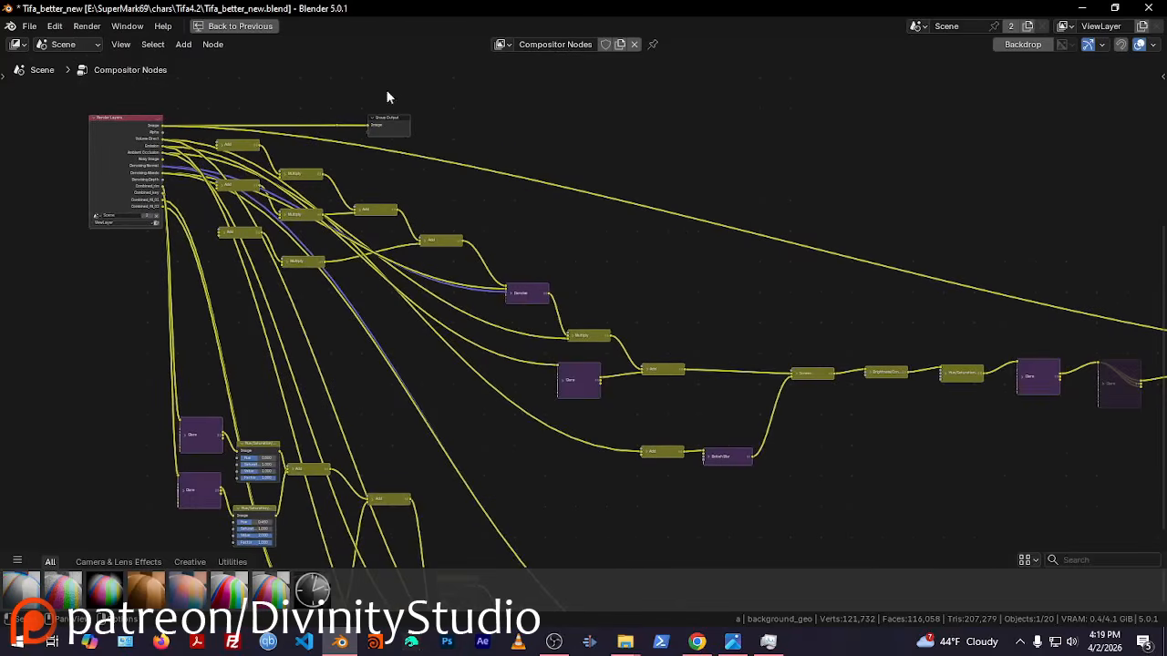
pyautogui.scroll(6, 619, 275)
pyautogui.moveTo(744, 419); pyautogui.dragTo(748, 239, button='middle')
pyautogui.moveTo(743, 115); pyautogui.dragTo(844, 557, button='middle')
pyautogui.moveTo(644, 253); pyautogui.dragTo(817, 547, button='middle')
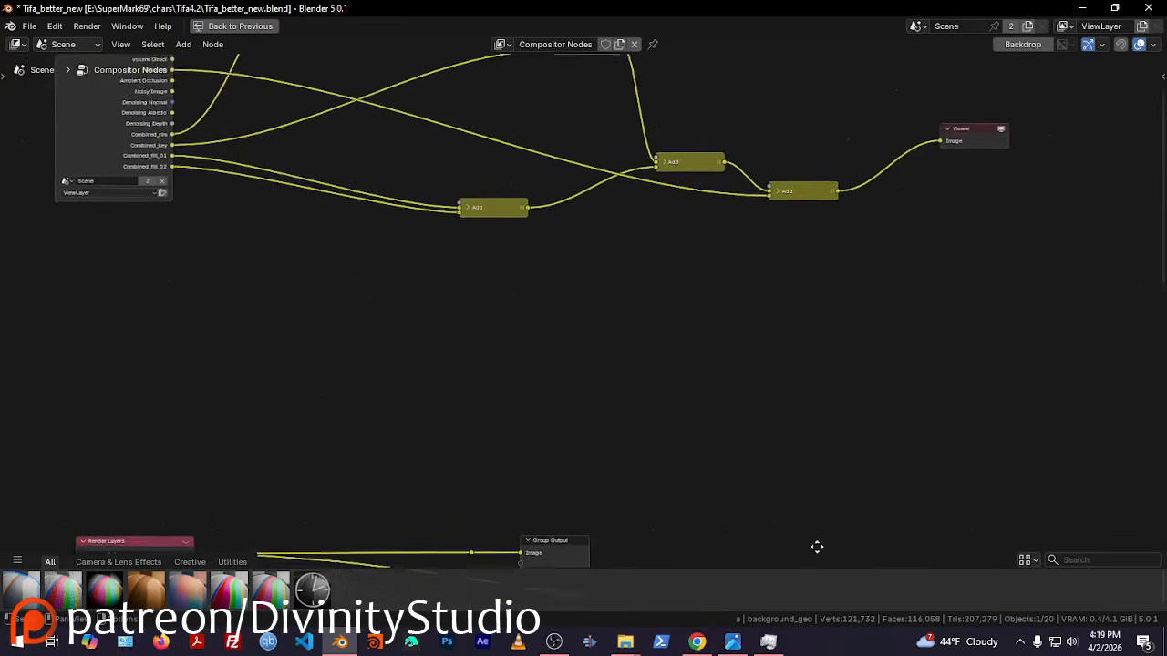
pyautogui.moveTo(758, 271); pyautogui.dragTo(808, 456, button='middle')
pyautogui.scroll(2, 417, 469)
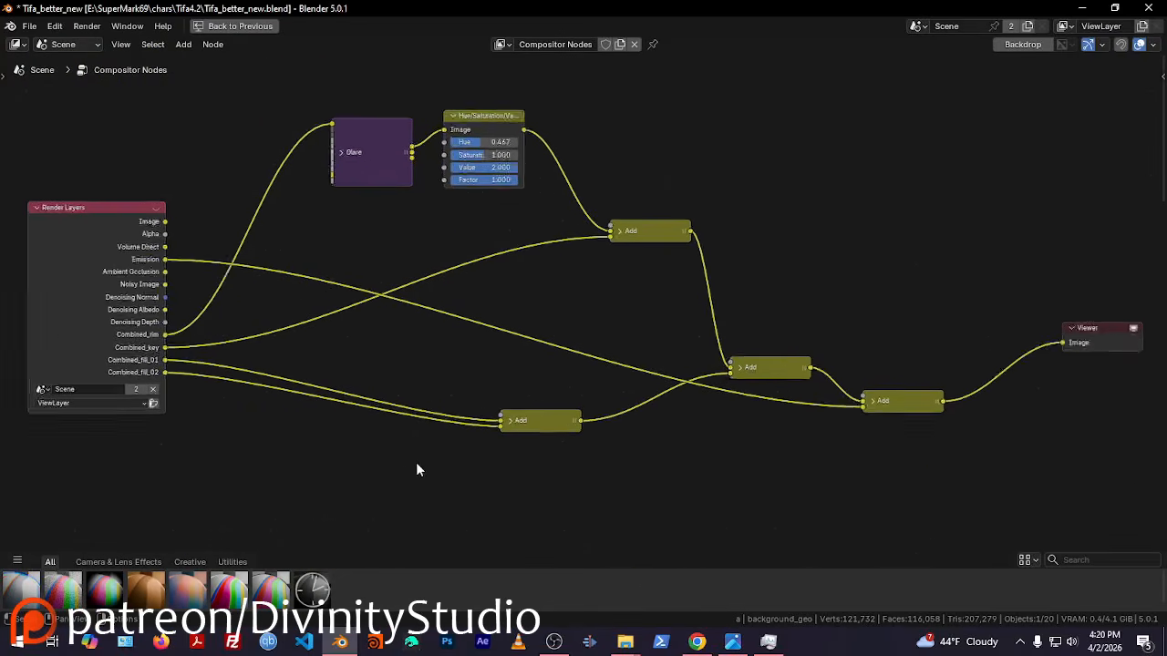
# Add a Multiply color mix node, link the Ambient Occlusion pass to its B input, and collapse it
pyautogui.scroll(3, 416, 464)
pyautogui.moveTo(435, 456); pyautogui.dragTo(568, 339, button='middle')
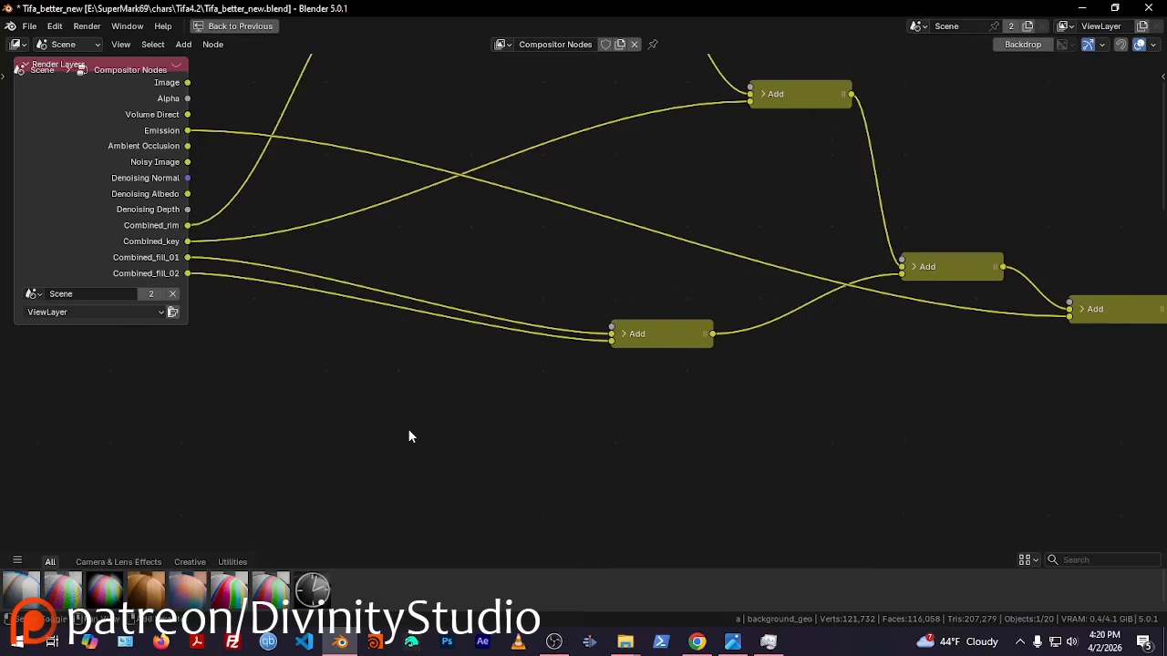
pyautogui.hotkey('shift', 'a')
pyautogui.click(363, 369)
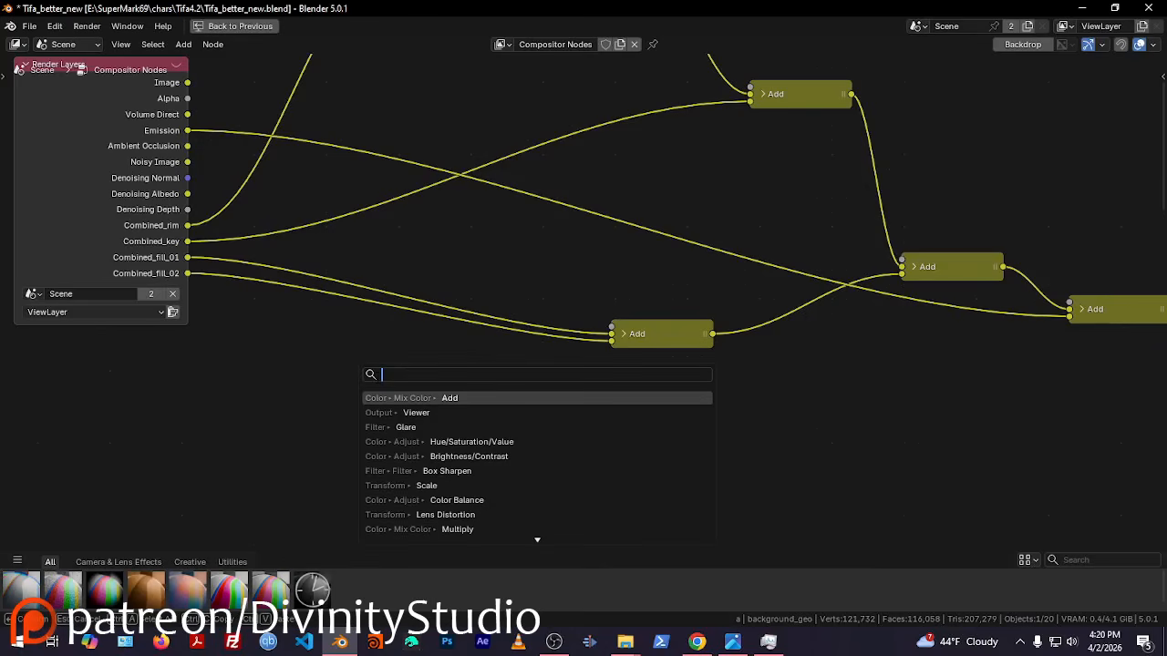
pyautogui.write('mu')
pyautogui.click(441, 398)
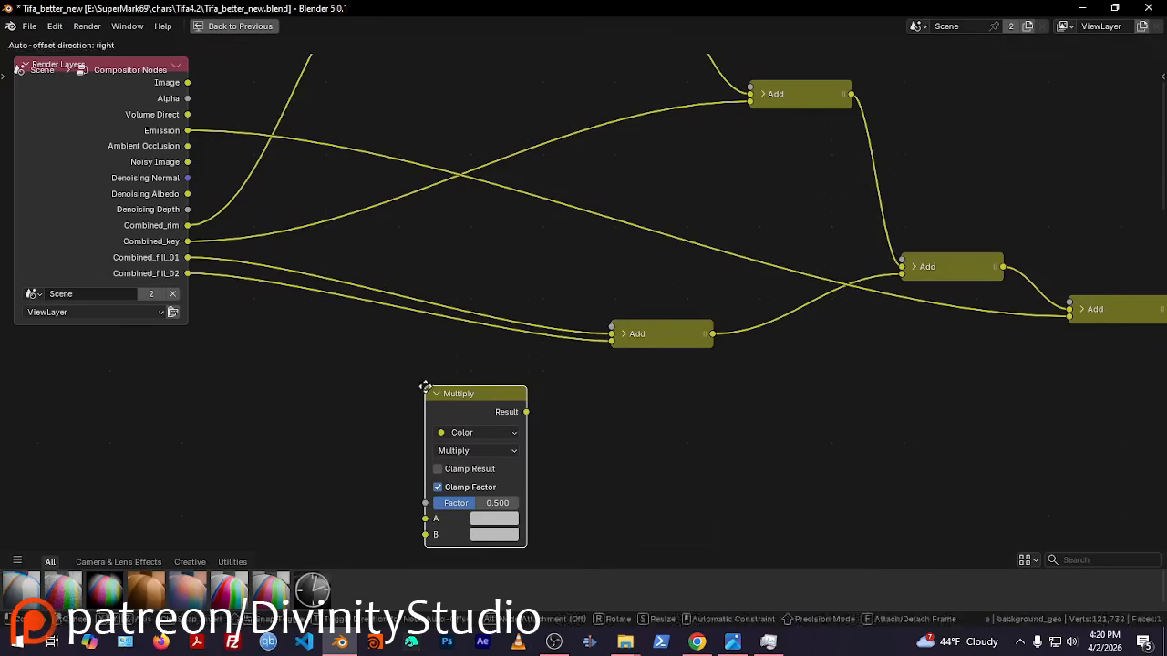
pyautogui.click(425, 387)
pyautogui.moveTo(188, 147); pyautogui.dragTo(408, 531)
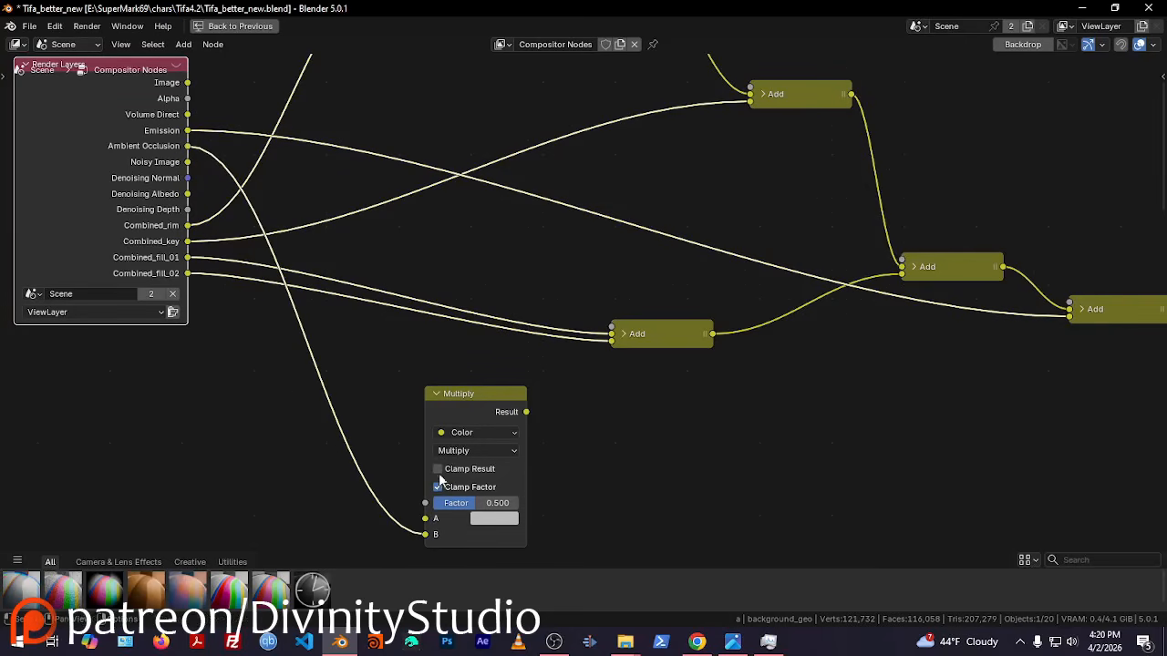
pyautogui.click(435, 394)
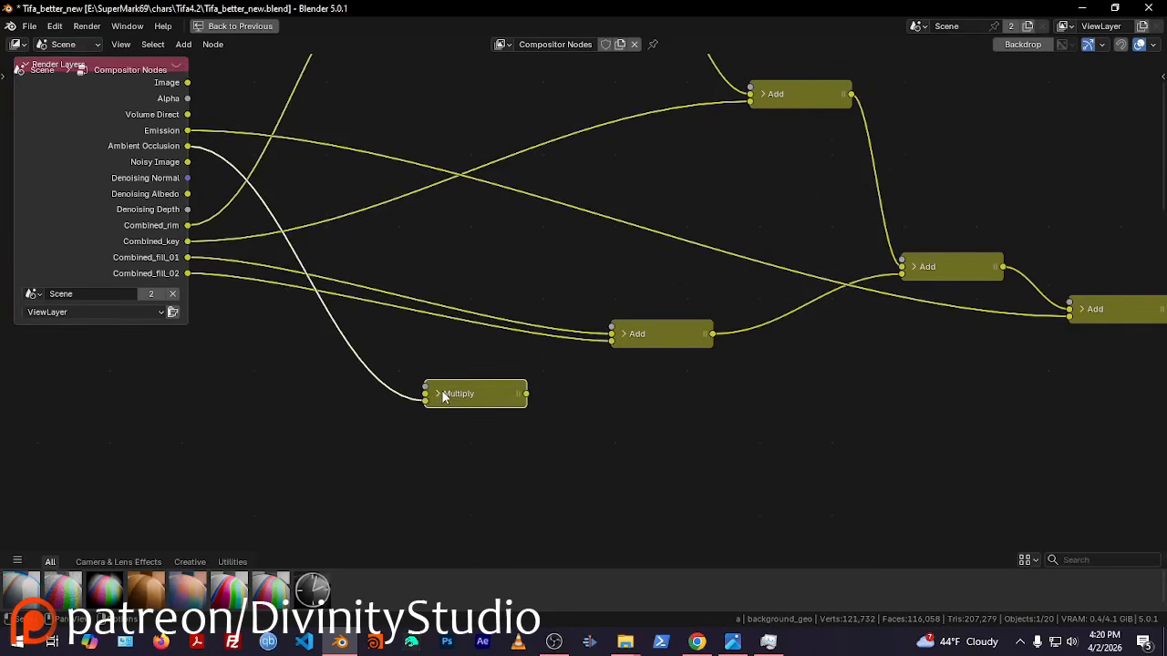
# Place the Multiply node after the emission Add, feed that Add into input A, and send the Multiply result to the Viewer
pyautogui.moveTo(461, 399); pyautogui.dragTo(993, 428)
pyautogui.moveTo(987, 370); pyautogui.dragTo(393, 352, button='middle')
pyautogui.moveTo(405, 411); pyautogui.dragTo(707, 345)
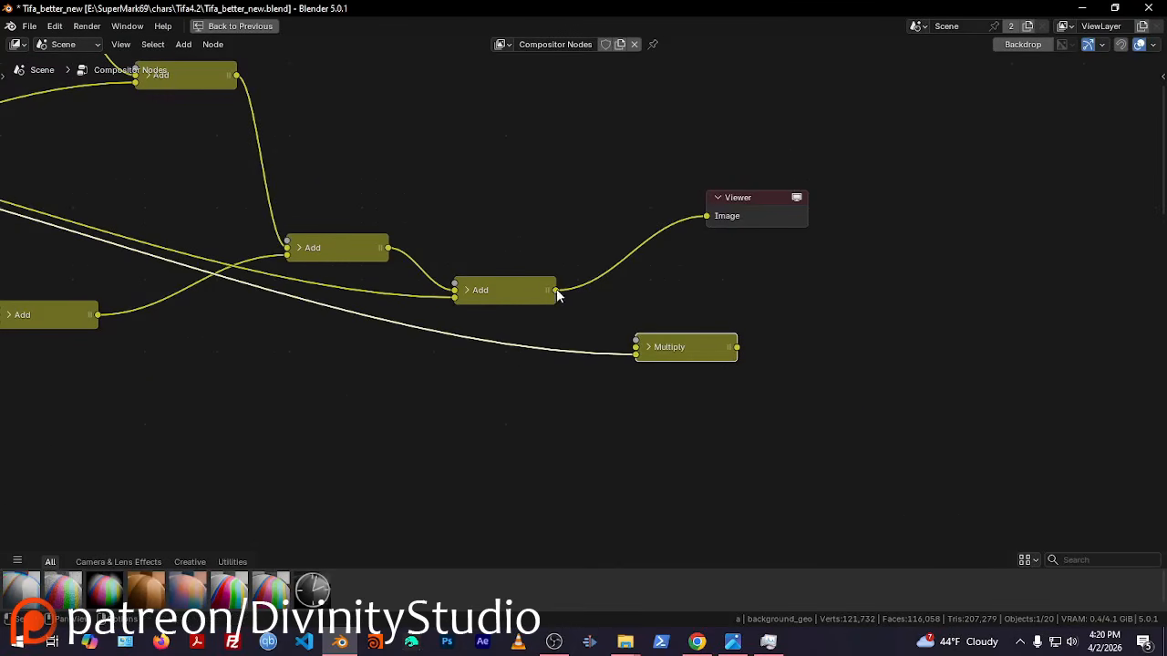
pyautogui.moveTo(555, 291); pyautogui.dragTo(635, 352)
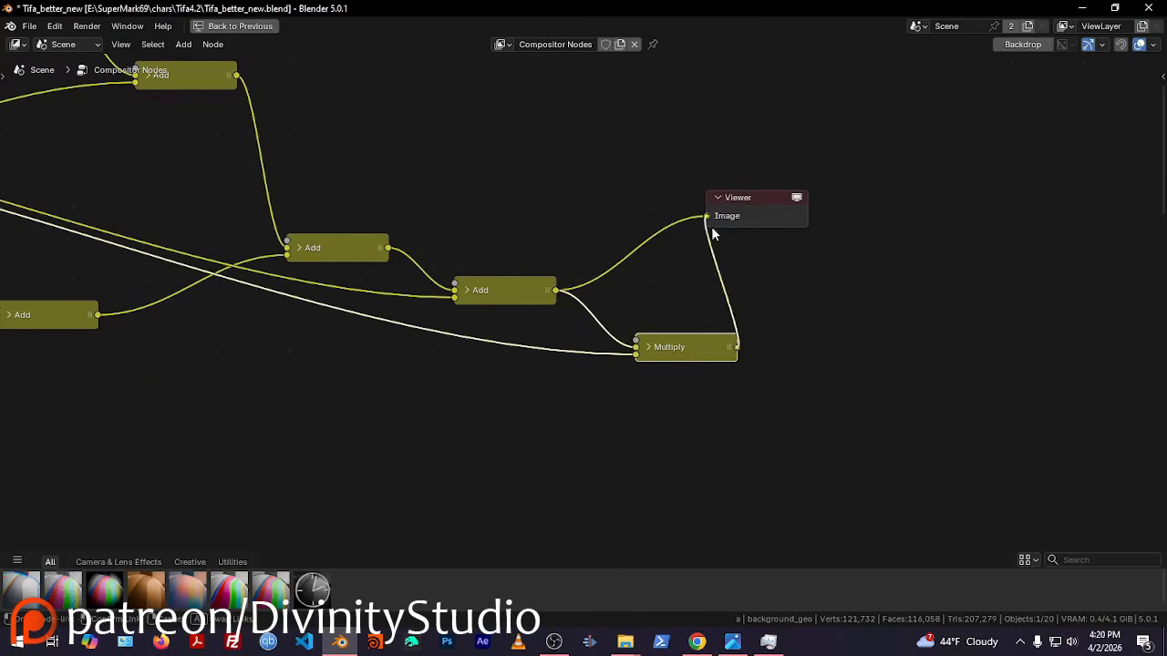
pyautogui.moveTo(744, 214); pyautogui.dragTo(882, 308)
pyautogui.hotkey('ctrl', 'space')
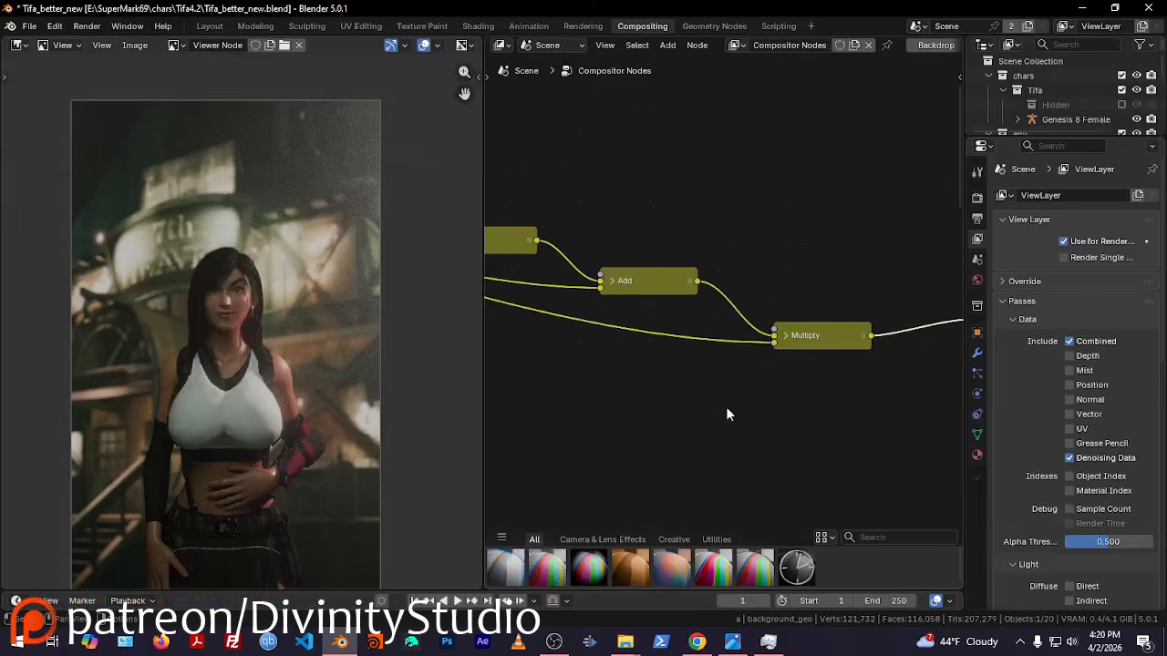
pyautogui.scroll(2, 238, 315)
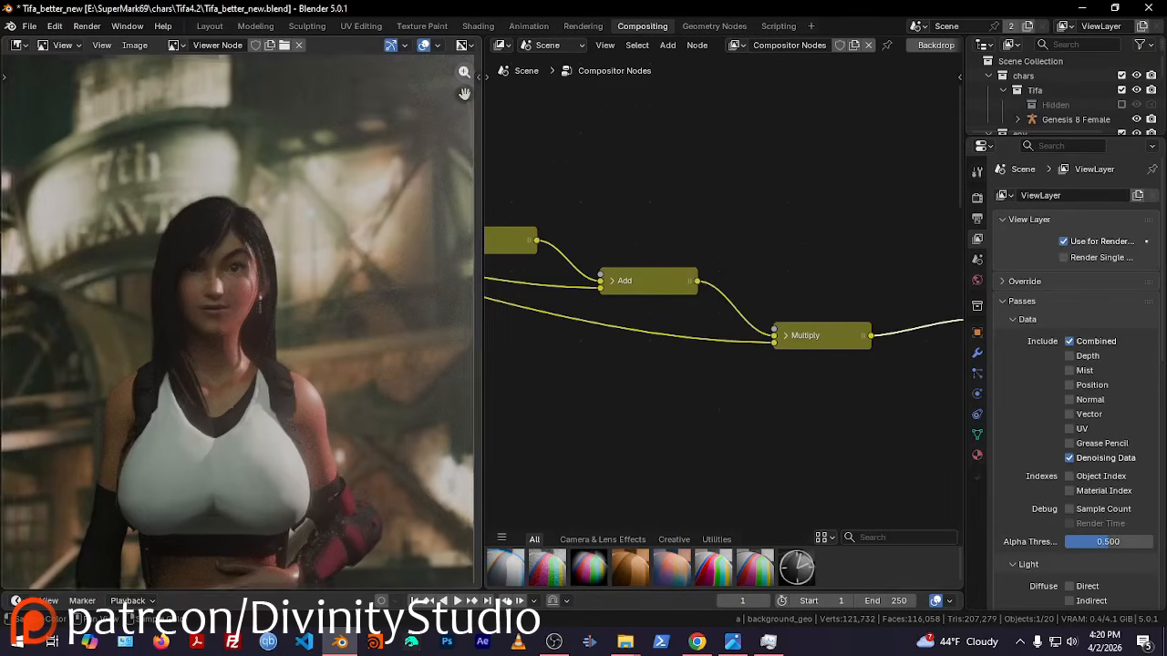
pyautogui.moveTo(816, 379); pyautogui.dragTo(638, 357, button='middle')
# Try the ambient occlusion Multiply node at factor 1.000, settle on about 0.208, and collapse the node
pyautogui.click(616, 312)
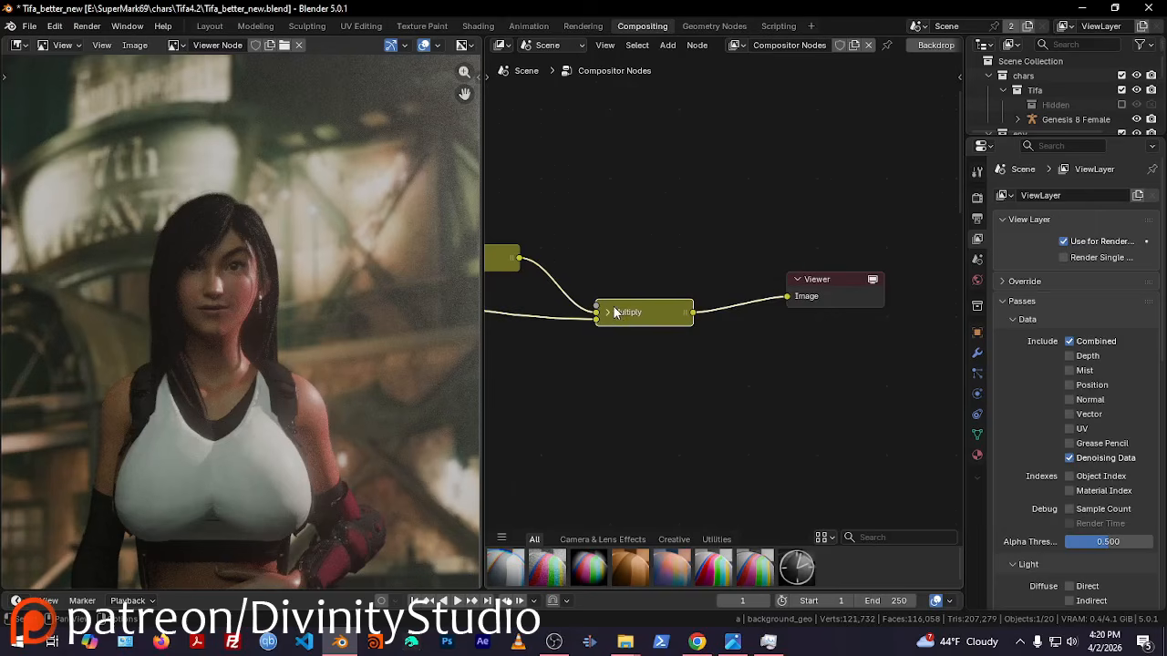
pyautogui.press('h')
pyautogui.moveTo(646, 417); pyautogui.dragTo(685, 417)
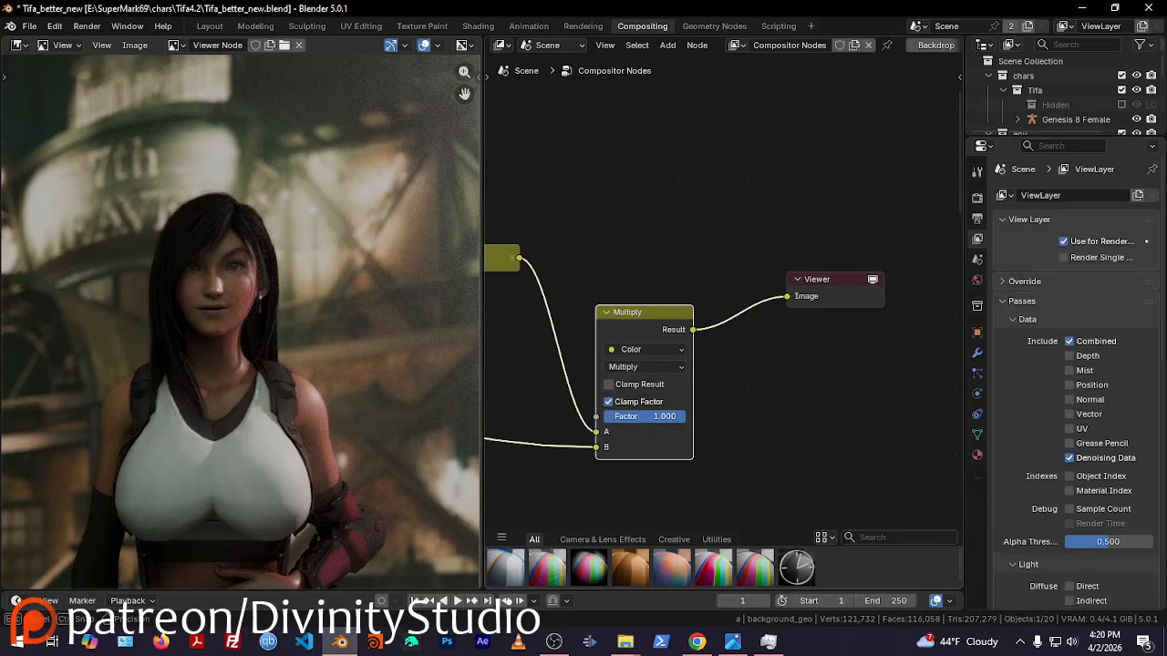
pyautogui.moveTo(466, 97); pyautogui.dragTo(515, 0)
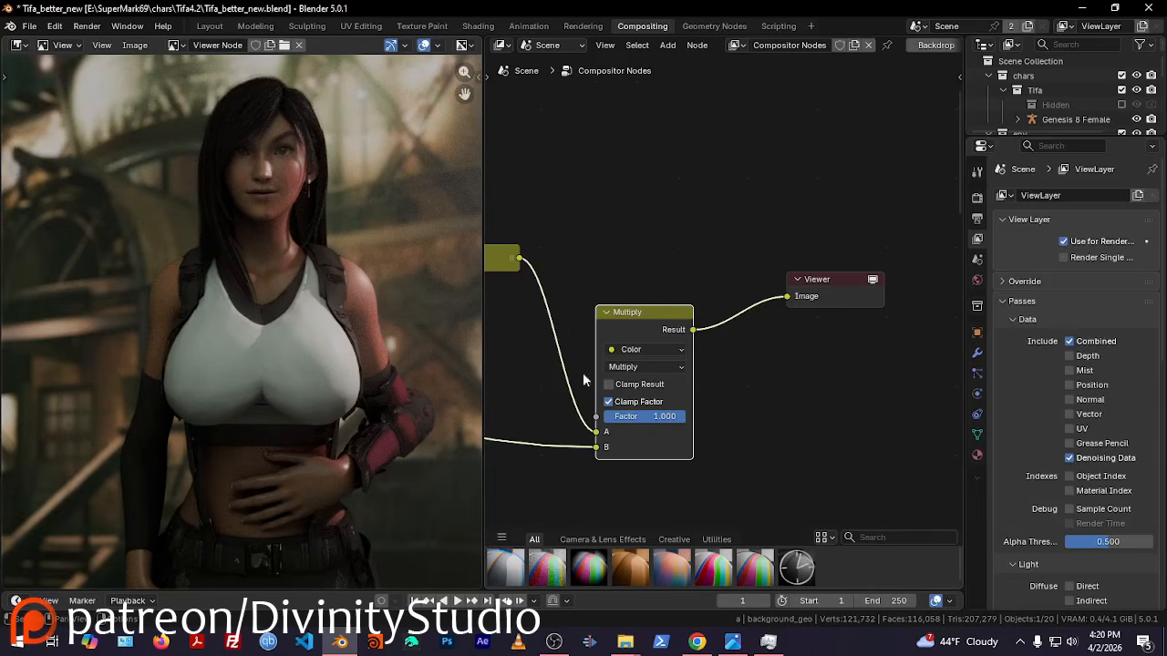
pyautogui.moveTo(686, 416); pyautogui.dragTo(621, 416)
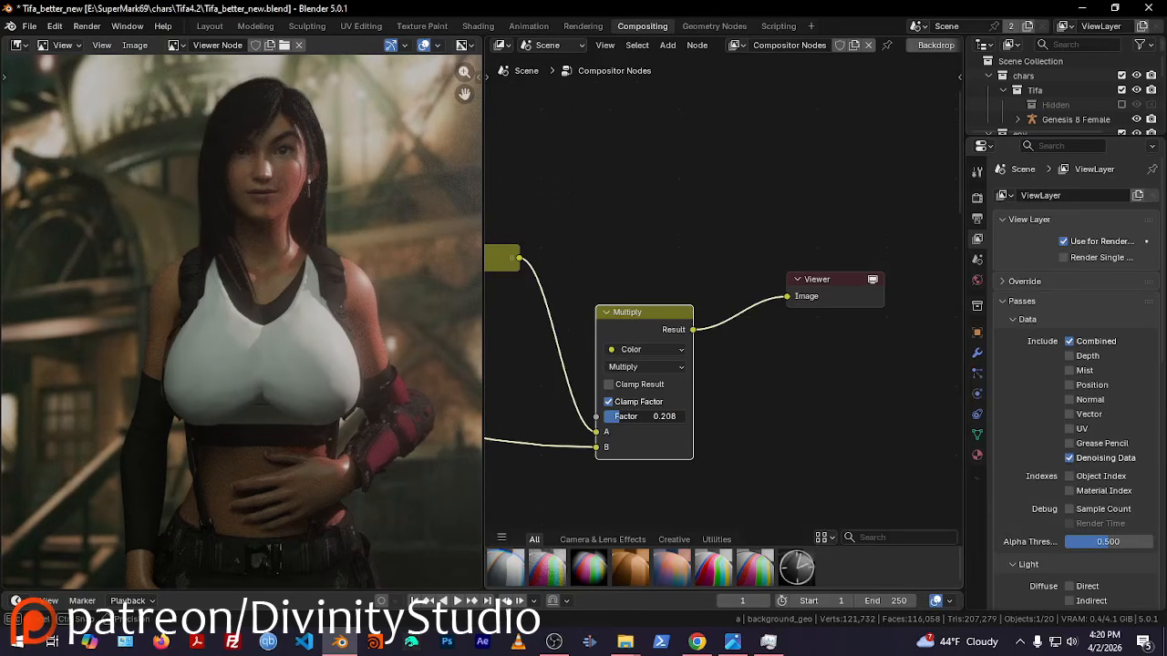
pyautogui.click(602, 312)
pyautogui.press('g')
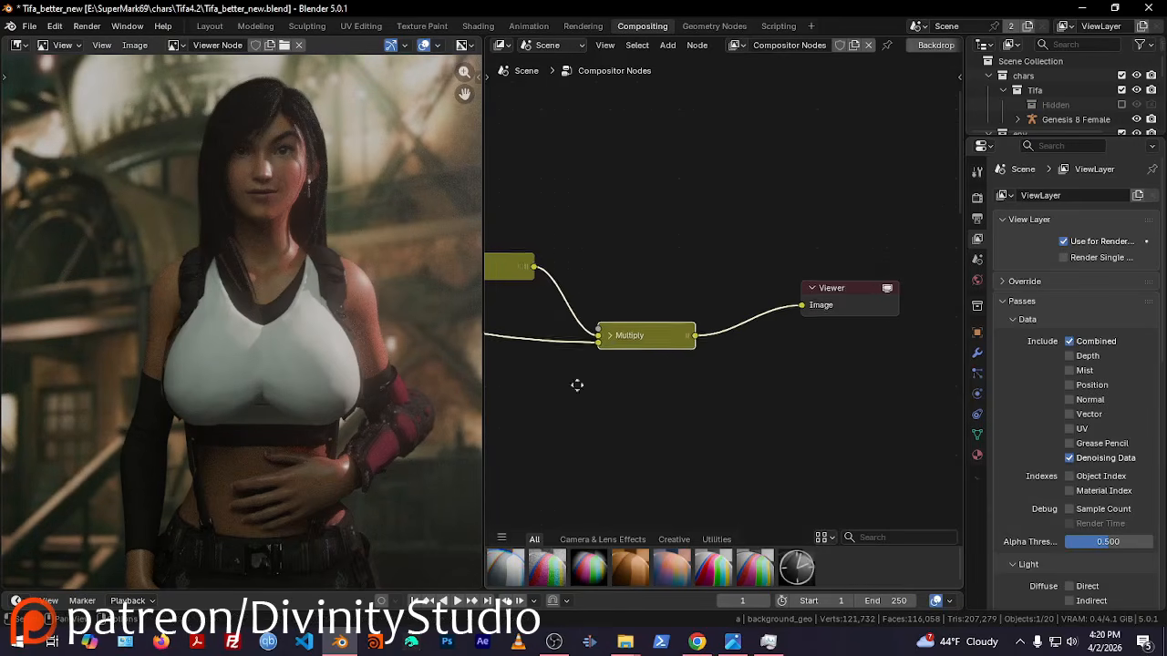
pyautogui.moveTo(577, 385); pyautogui.dragTo(548, 130, button='middle')
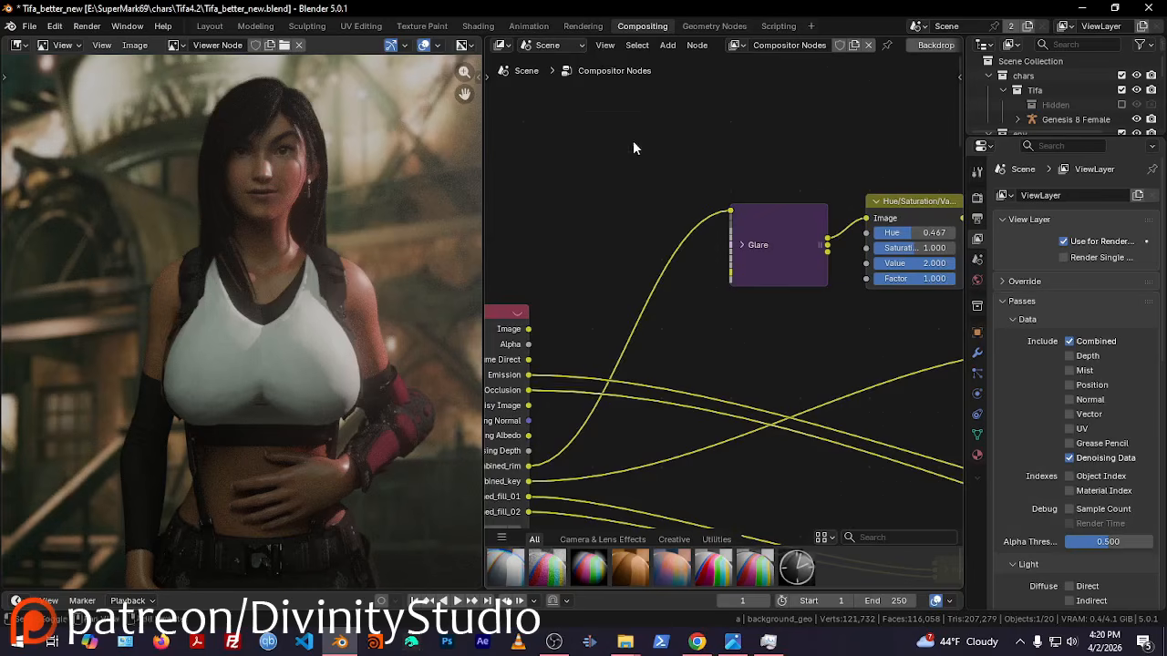
pyautogui.hotkey('shift', 'a')
pyautogui.write('add')
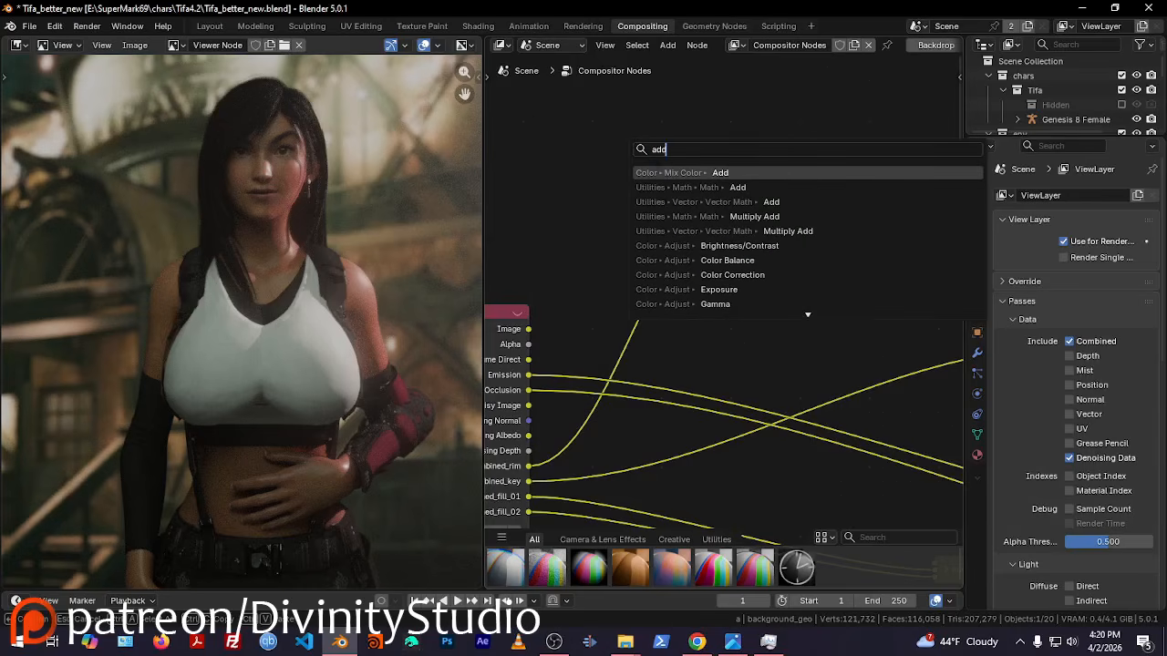
pyautogui.click(668, 172)
pyautogui.click(580, 245)
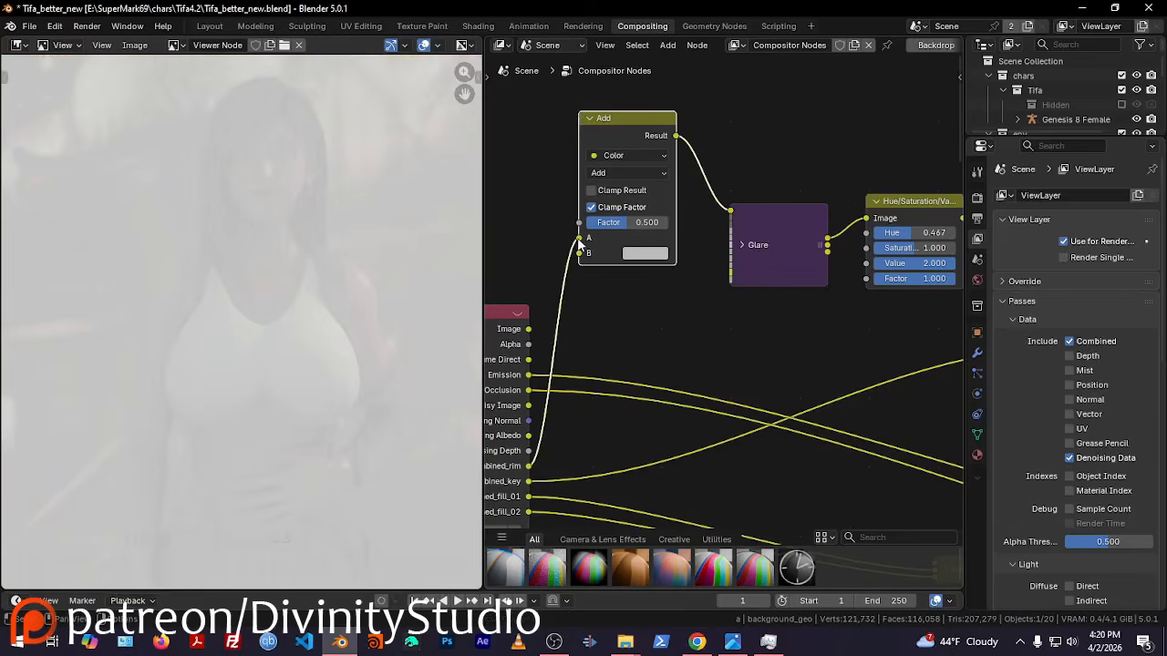
pyautogui.press('x')
pyautogui.moveTo(596, 292); pyautogui.dragTo(615, 195, button='middle')
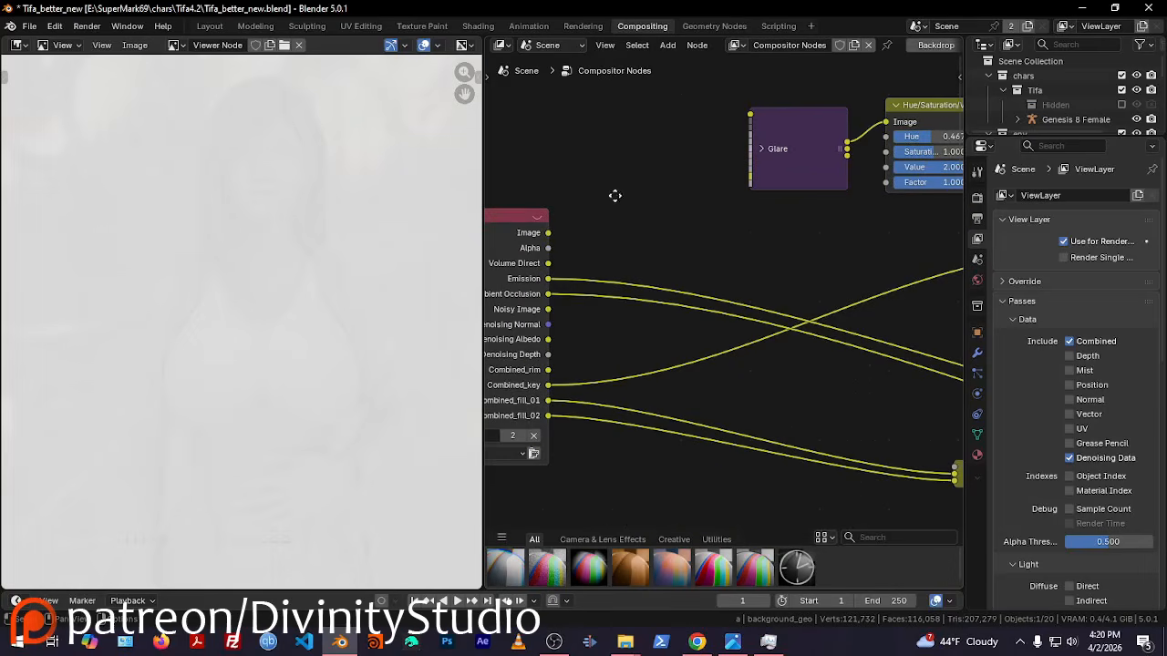
pyautogui.moveTo(550, 370); pyautogui.dragTo(630, 290)
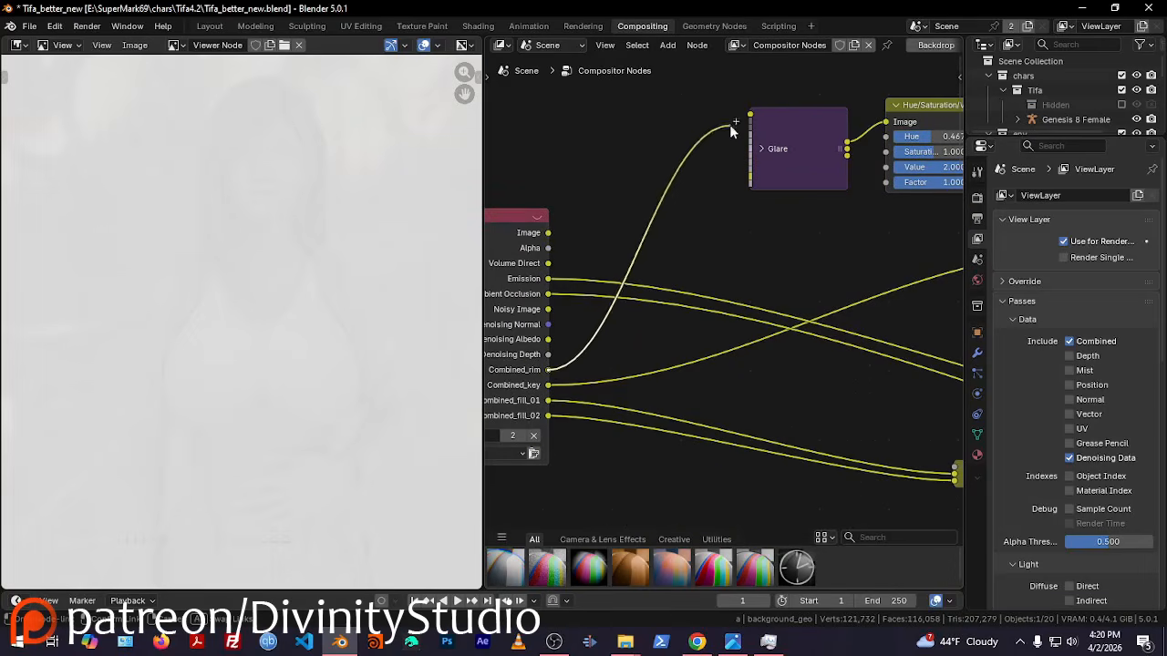
pyautogui.moveTo(730, 126); pyautogui.dragTo(749, 115)
pyautogui.moveTo(673, 404); pyautogui.dragTo(725, 171, button='middle')
pyautogui.hotkey('shift', 'a')
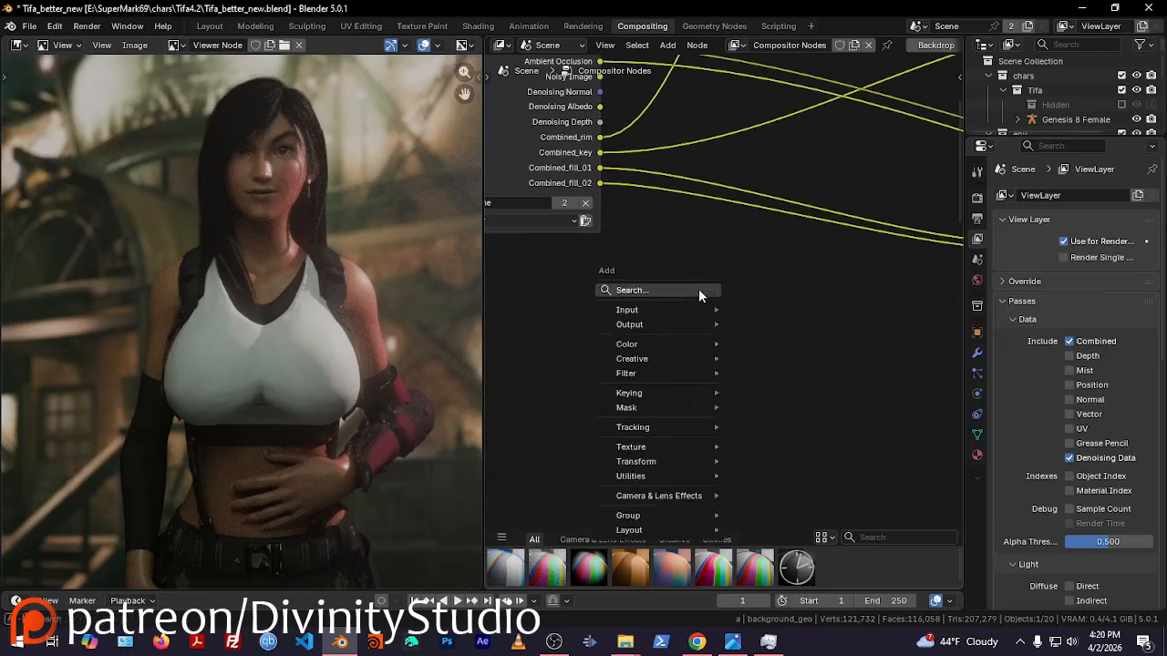
pyautogui.write('add')
pyautogui.press('Escape')
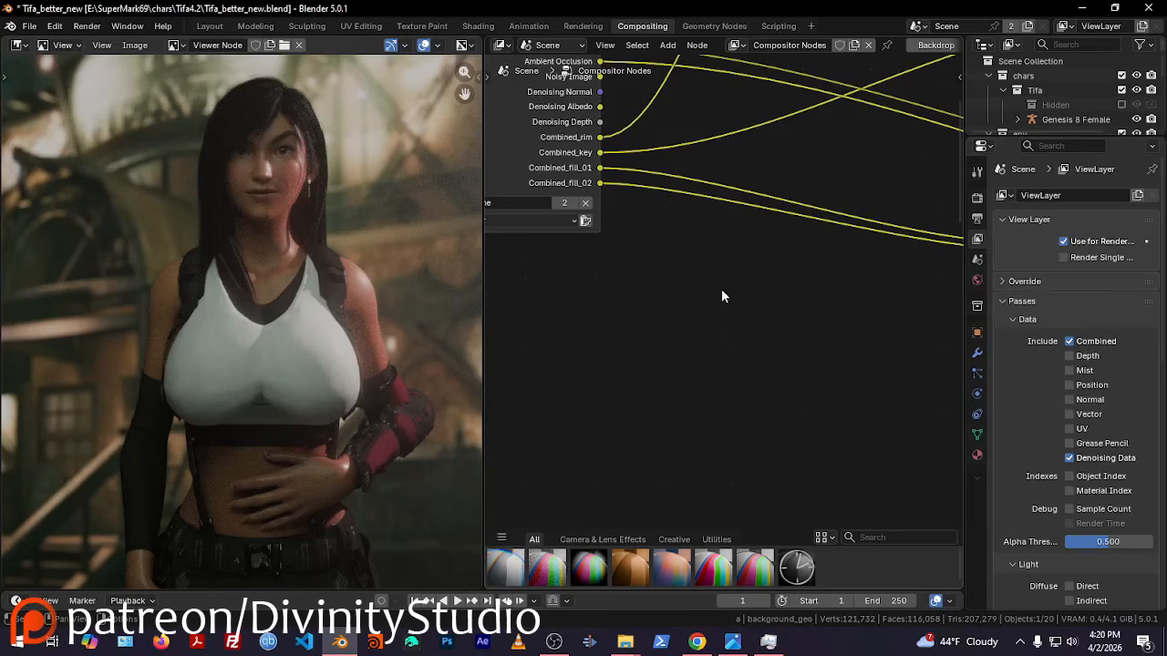
# Add an Add color mix node below the Render Layers node and link the Volume Direct pass to its B input
pyautogui.hotkey('shift', 'a')
pyautogui.write('add')
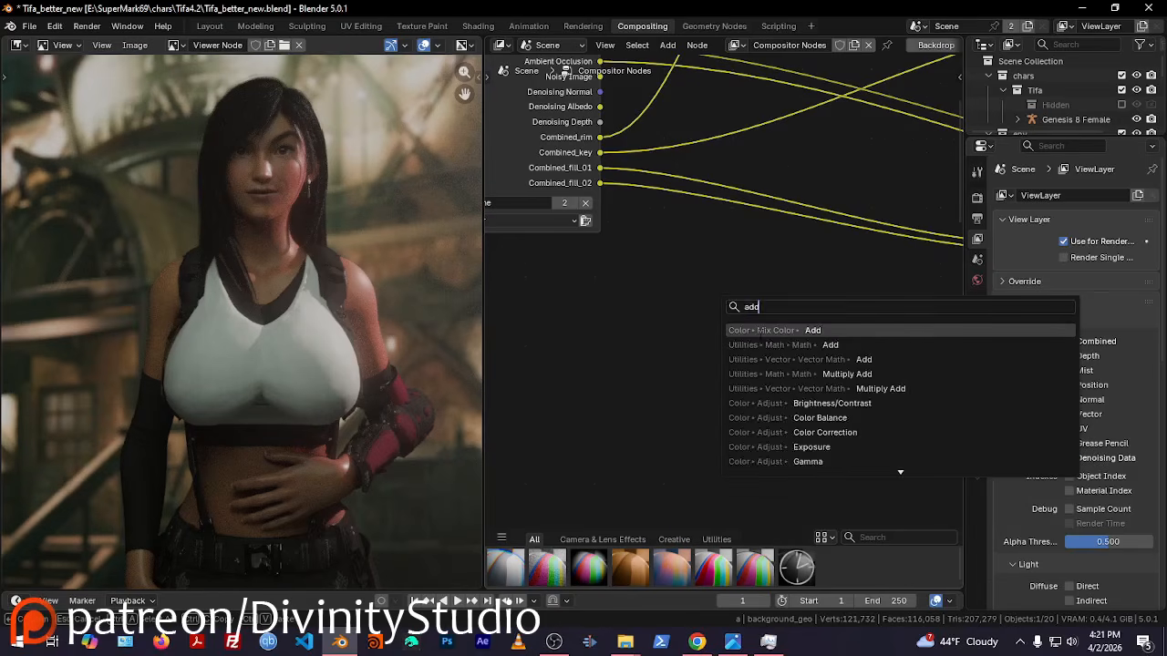
pyautogui.press('Return')
pyautogui.click(694, 264)
pyautogui.moveTo(659, 271); pyautogui.dragTo(682, 411, button='middle')
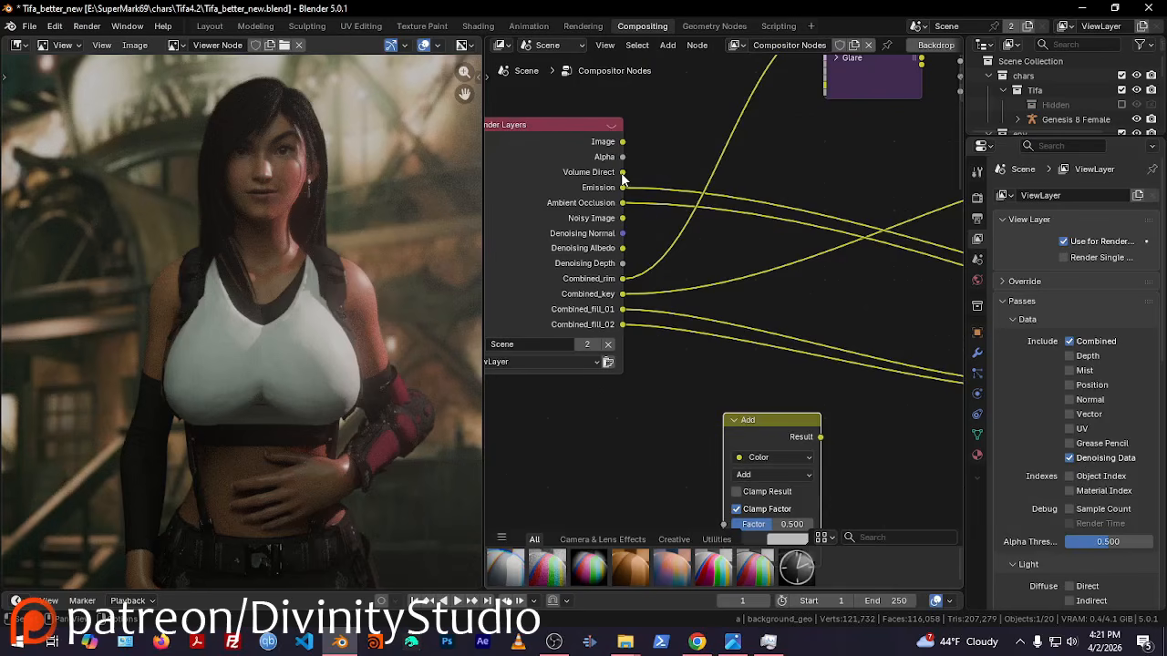
pyautogui.moveTo(622, 172); pyautogui.dragTo(709, 518)
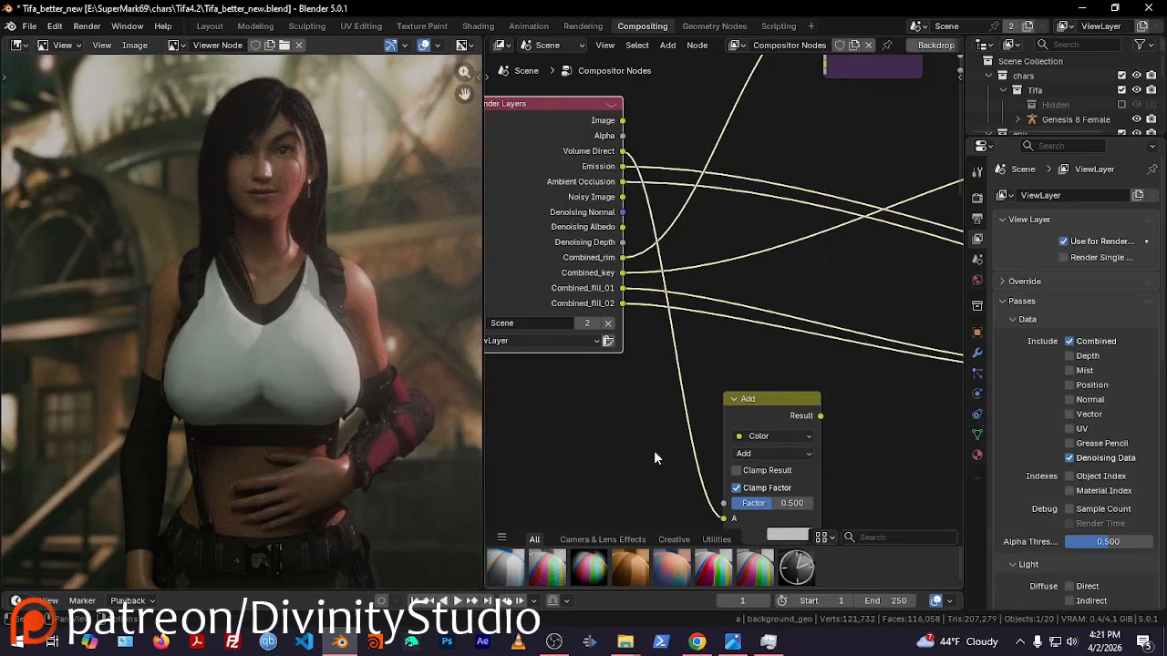
pyautogui.moveTo(653, 457); pyautogui.dragTo(648, 340, button='middle')
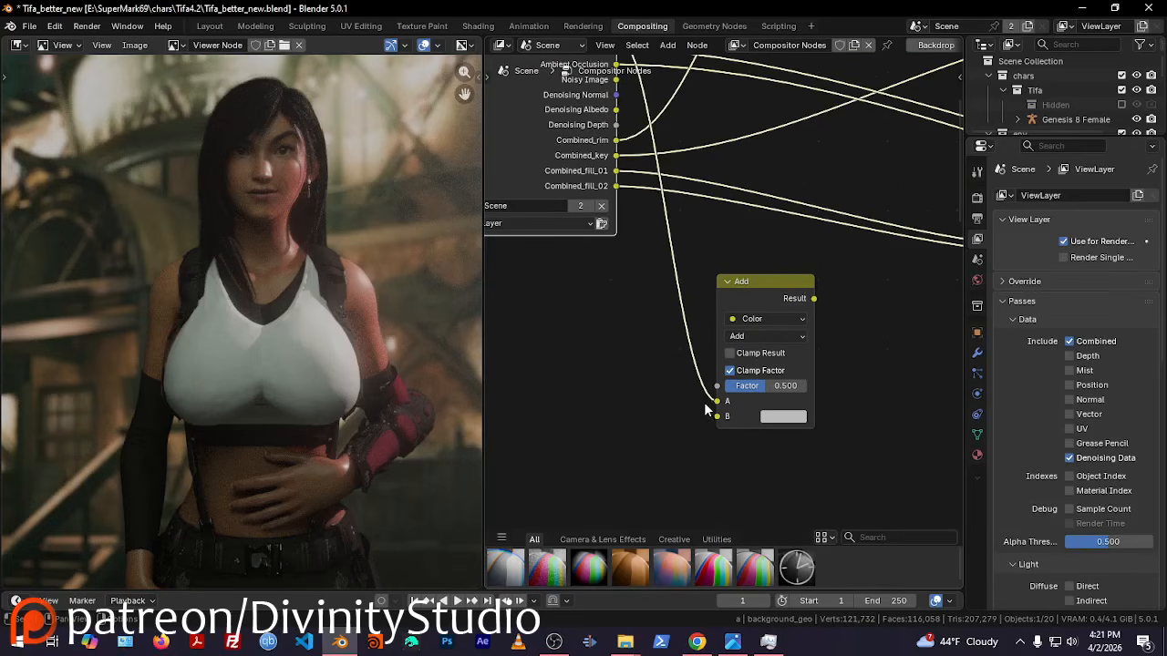
pyautogui.moveTo(717, 401)
pyautogui.mouseDown()
pyautogui.moveTo(691, 423)
pyautogui.moveTo(715, 418)
pyautogui.mouseUp()
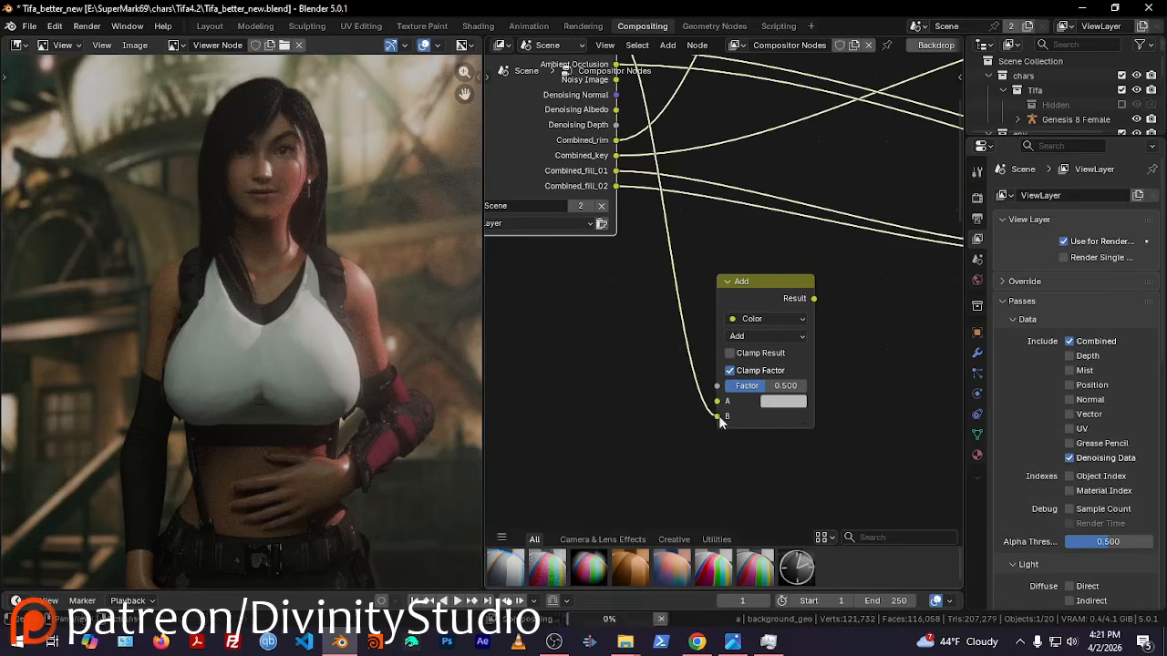
# Move the volume Add node farther down and away from the Render Layers node
pyautogui.click(737, 283)
pyautogui.press('h')
pyautogui.moveTo(736, 284); pyautogui.dragTo(808, 409)
pyautogui.moveTo(807, 409); pyautogui.dragTo(624, 376, button='middle')
pyautogui.click(697, 347)
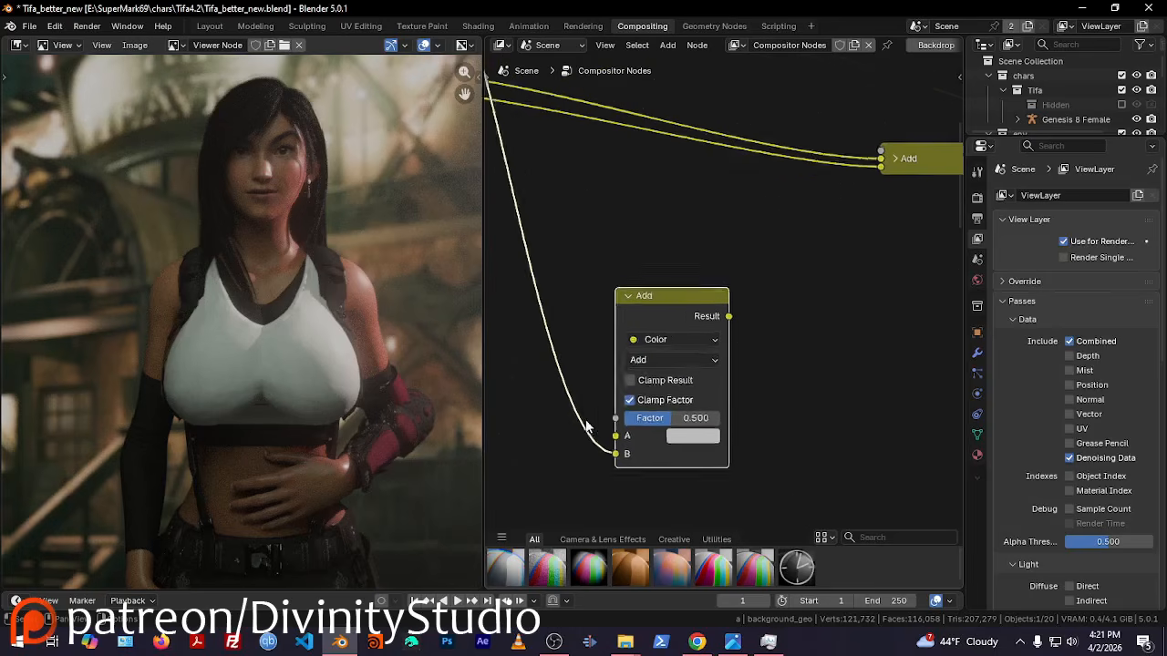
# Examine how the volume Add node sits in relation to the chain of light group Add nodes
pyautogui.scroll(3, 602, 356)
pyautogui.scroll(-6, 594, 343)
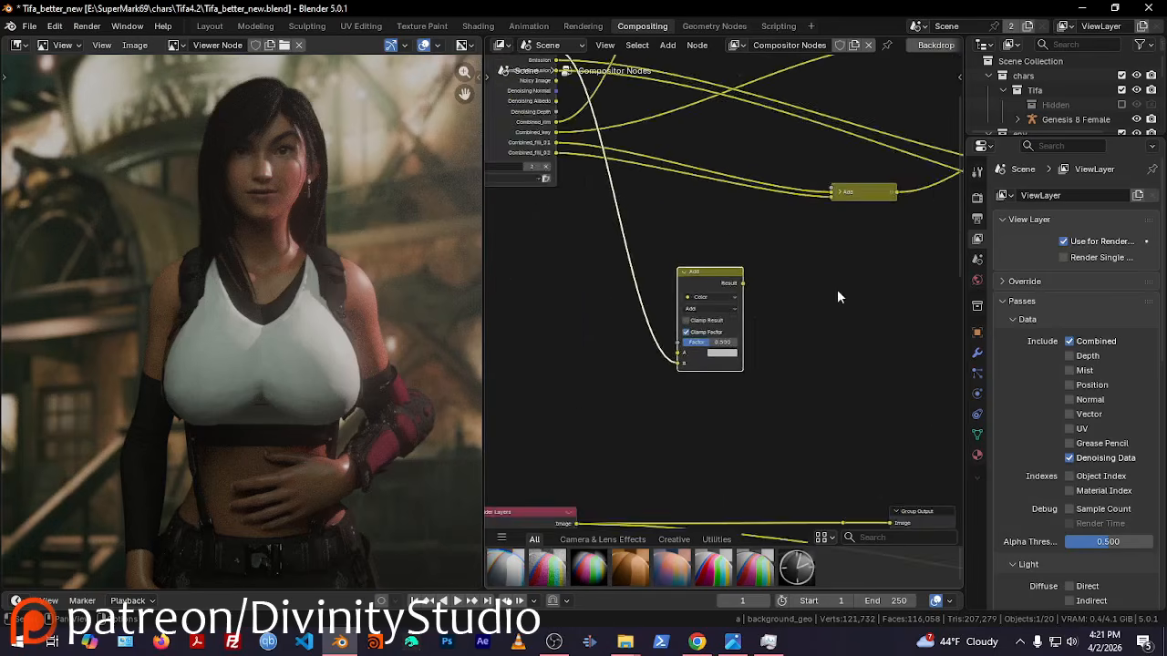
pyautogui.moveTo(836, 288); pyautogui.dragTo(756, 383, button='middle')
pyautogui.scroll(-7, 624, 365)
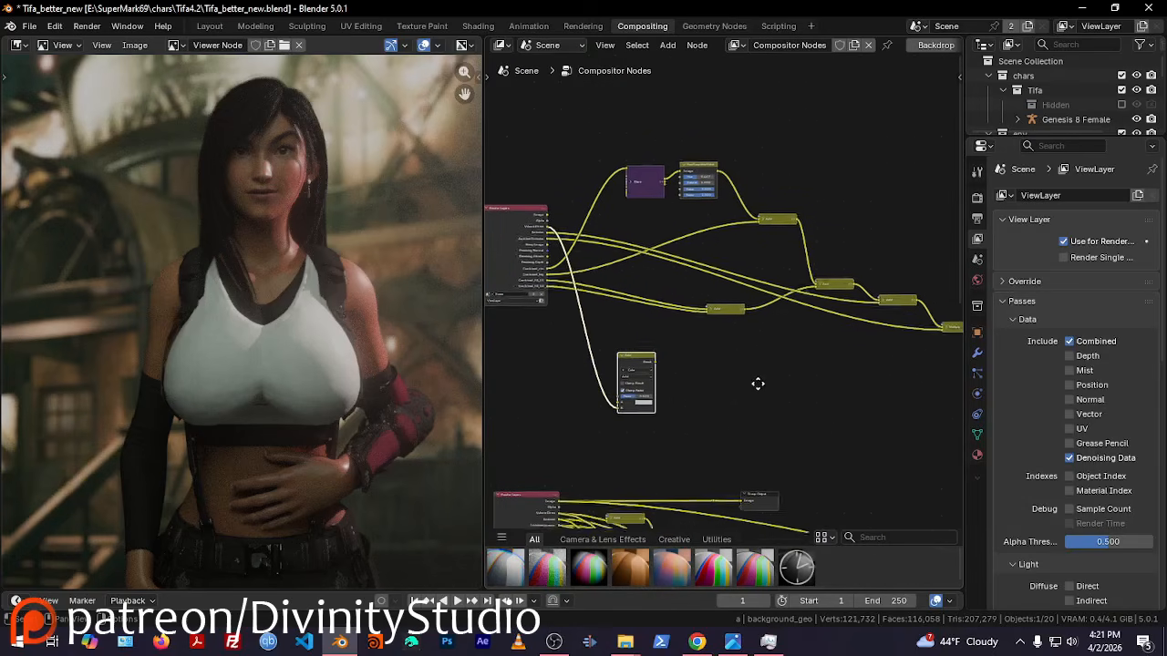
pyautogui.scroll(4, 671, 422)
pyautogui.moveTo(661, 407); pyautogui.dragTo(729, 388, button='middle')
pyautogui.scroll(-2, 858, 317)
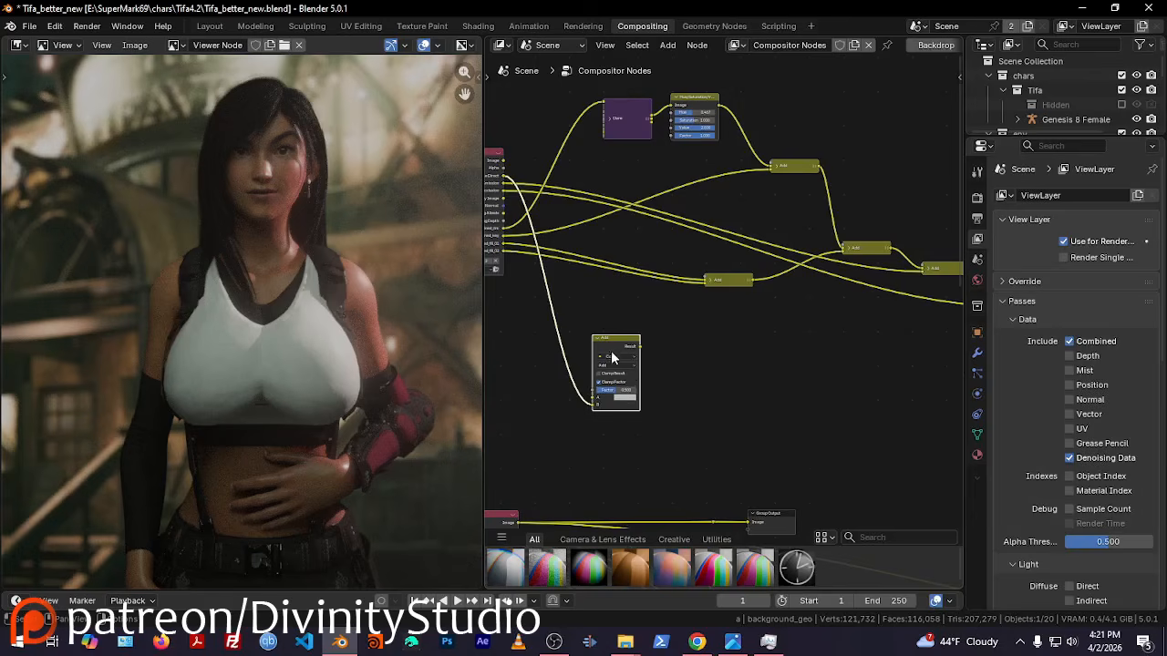
# Move the volume Add node to the end of the node chain, between the Multiply and Viewer nodes, and collapse it
pyautogui.scroll(3, 565, 364)
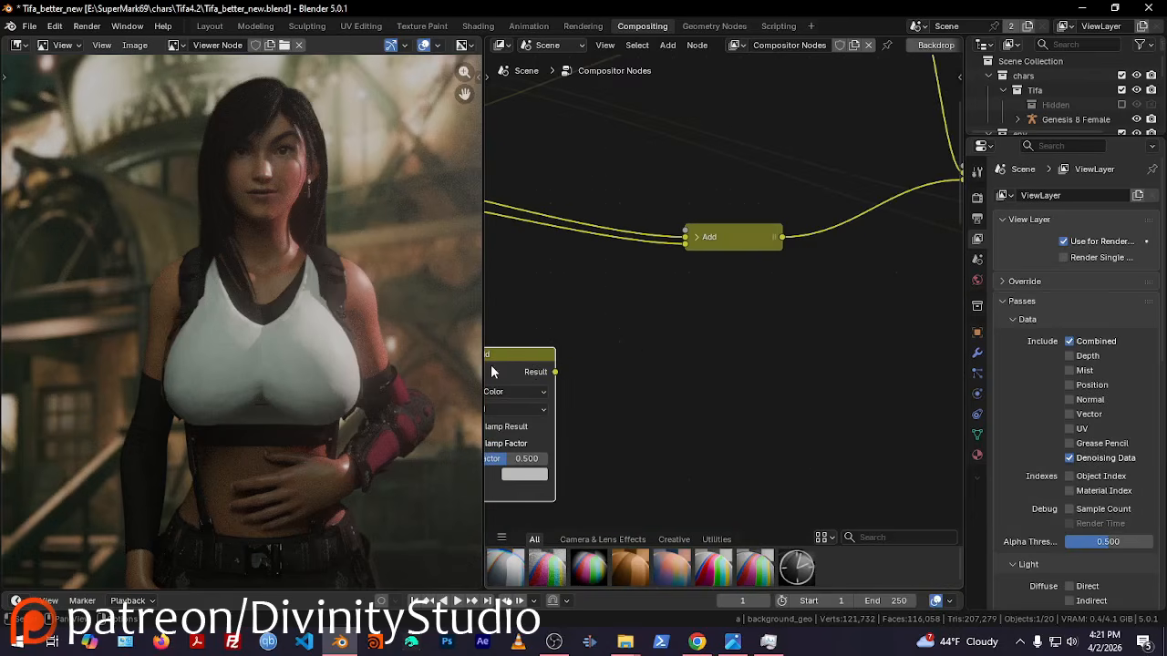
pyautogui.moveTo(511, 364); pyautogui.dragTo(746, 355)
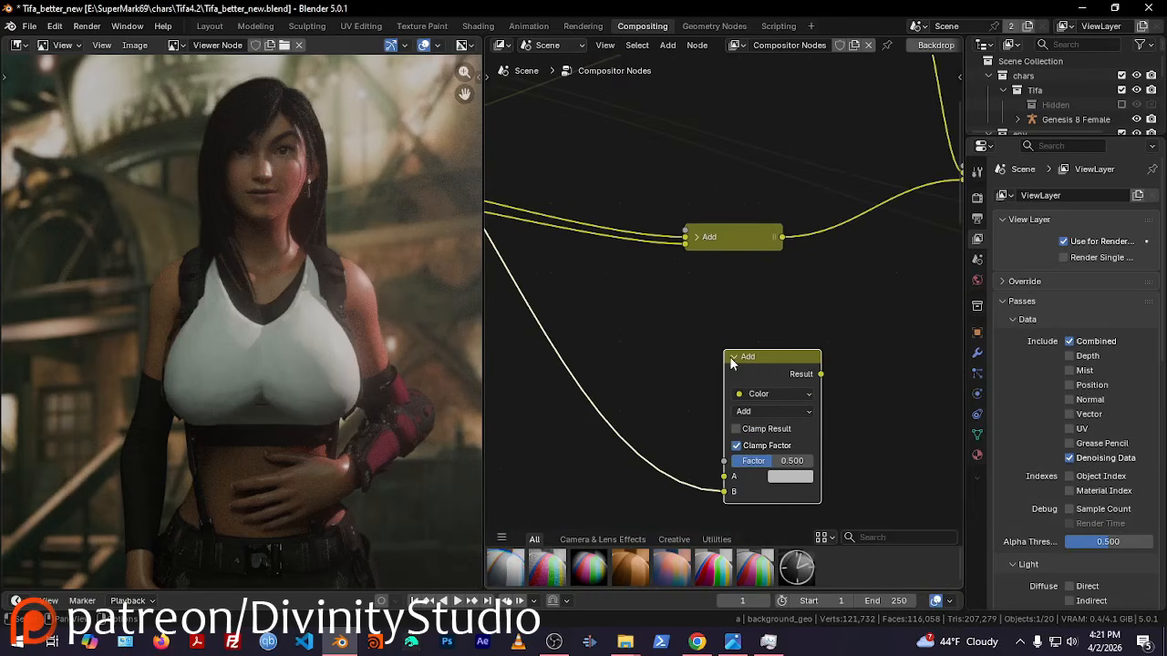
pyautogui.click(734, 357)
pyautogui.scroll(2, 801, 384)
pyautogui.scroll(-3, 756, 351)
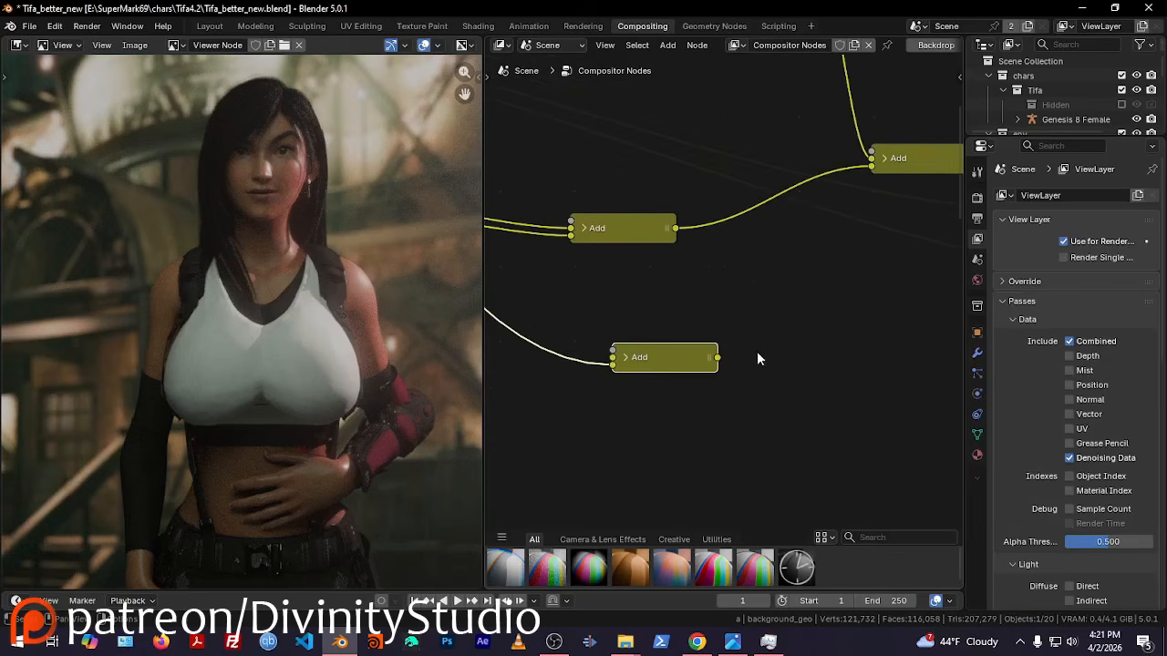
pyautogui.moveTo(814, 356); pyautogui.dragTo(689, 348, button='middle')
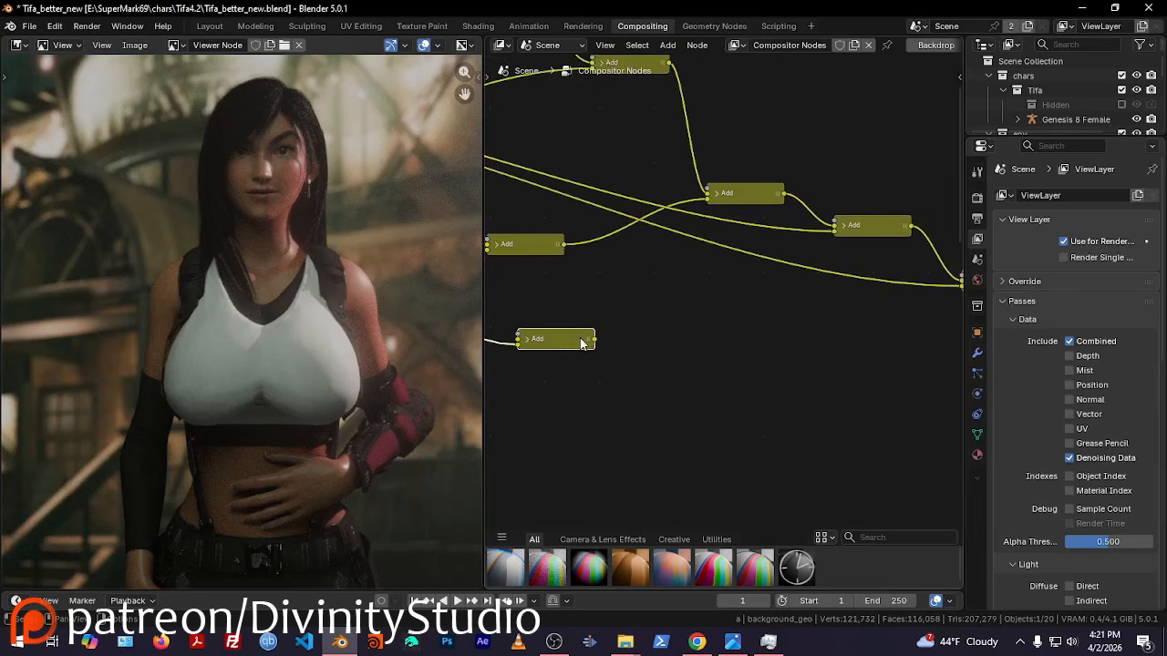
pyautogui.moveTo(566, 339); pyautogui.dragTo(928, 428)
pyautogui.moveTo(906, 354); pyautogui.dragTo(542, 326, button='middle')
pyautogui.moveTo(551, 394); pyautogui.dragTo(783, 305)
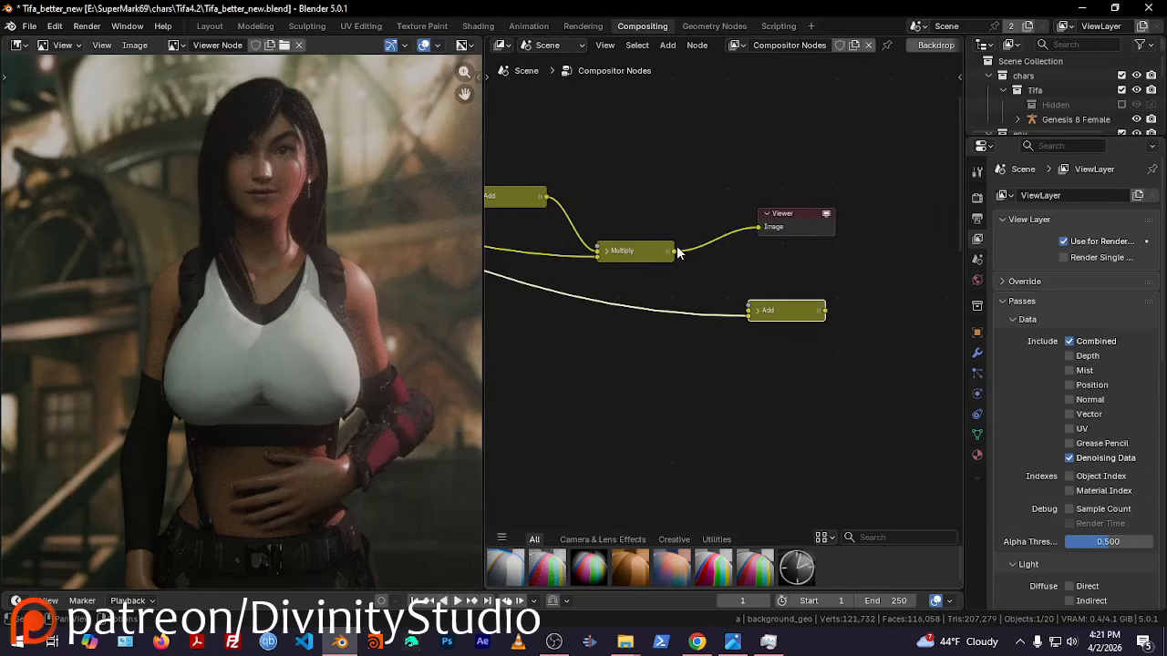
# Link the Multiply output to the volume Add node's A input and its result to the Viewer, moving the Viewer farther along
pyautogui.moveTo(674, 253); pyautogui.dragTo(748, 308)
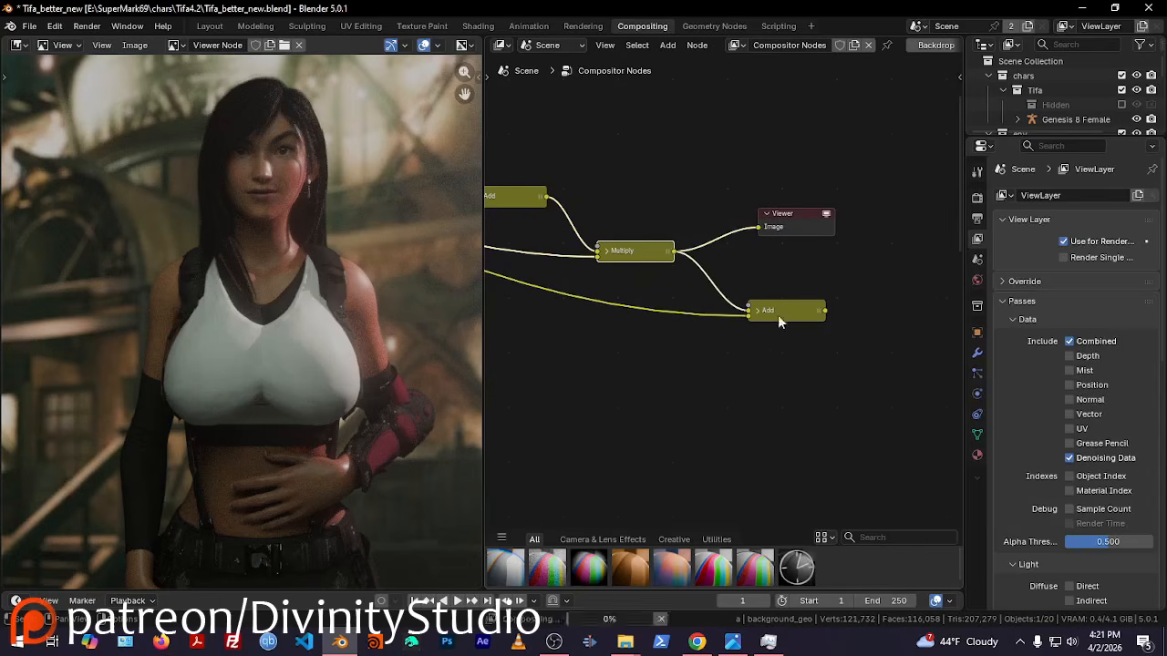
pyautogui.moveTo(854, 294); pyautogui.dragTo(757, 283, button='middle')
pyautogui.moveTo(693, 206); pyautogui.dragTo(886, 234)
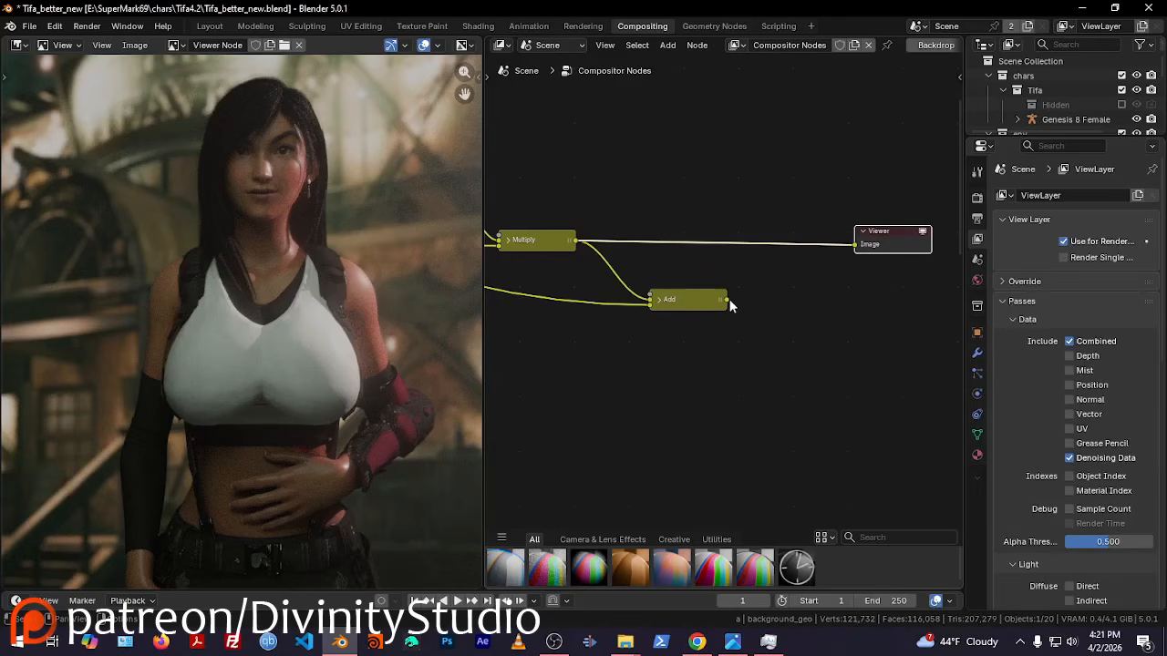
pyautogui.moveTo(850, 248); pyautogui.dragTo(855, 244)
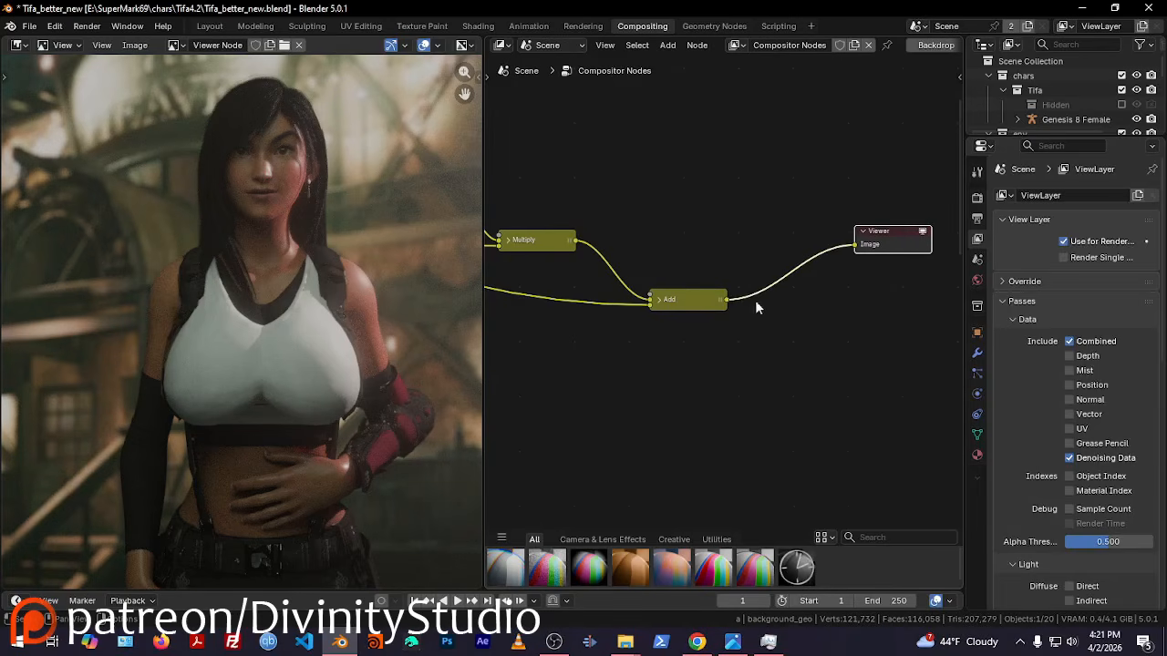
# Expand the volume Add node and set its factor to 1.000
pyautogui.click(659, 299)
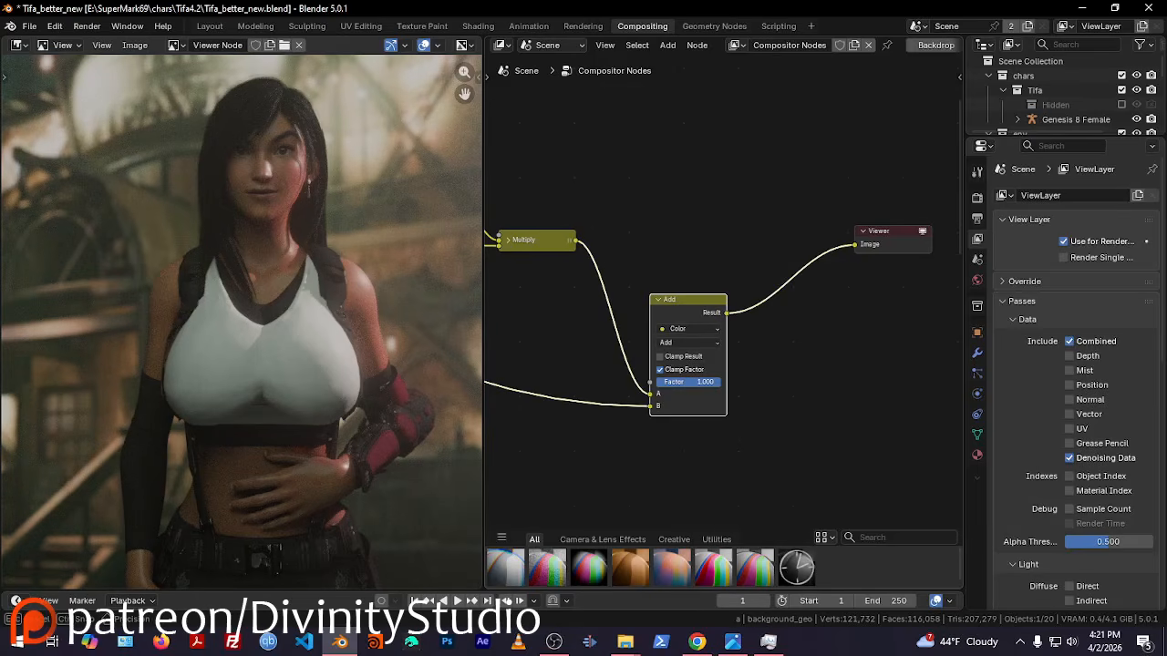
pyautogui.moveTo(688, 382); pyautogui.dragTo(720, 382)
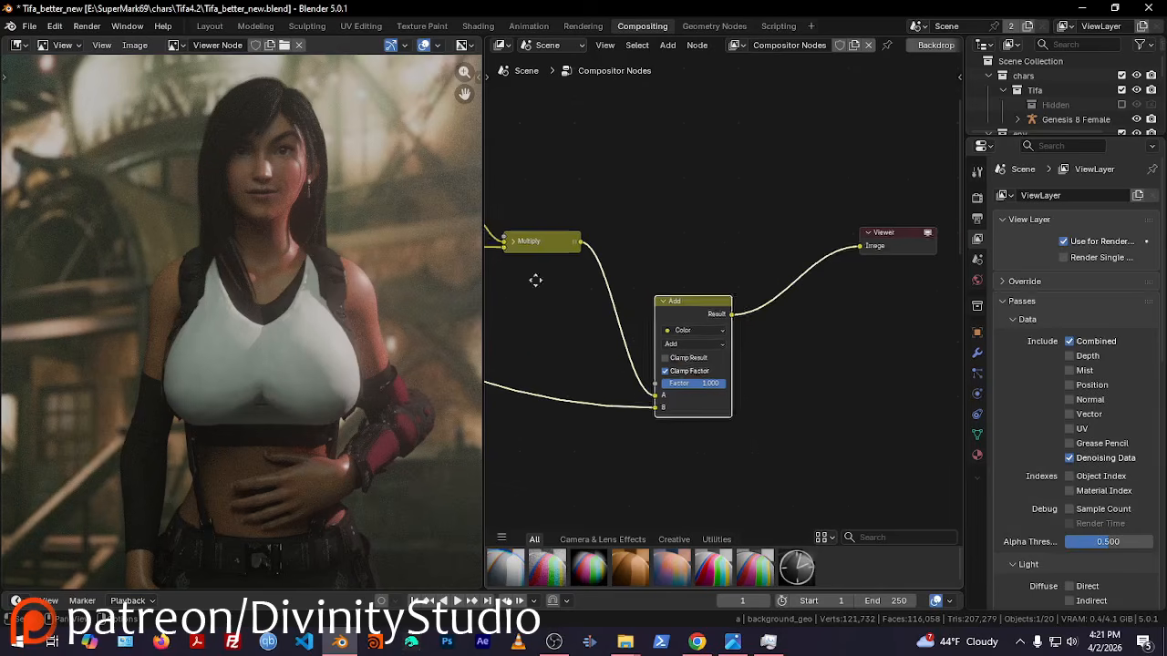
pyautogui.moveTo(534, 279); pyautogui.dragTo(629, 80, button='middle')
# Inspect the noise in the render's dark background up close and add a Denoise node below the Render Layers node
pyautogui.click(470, 92)
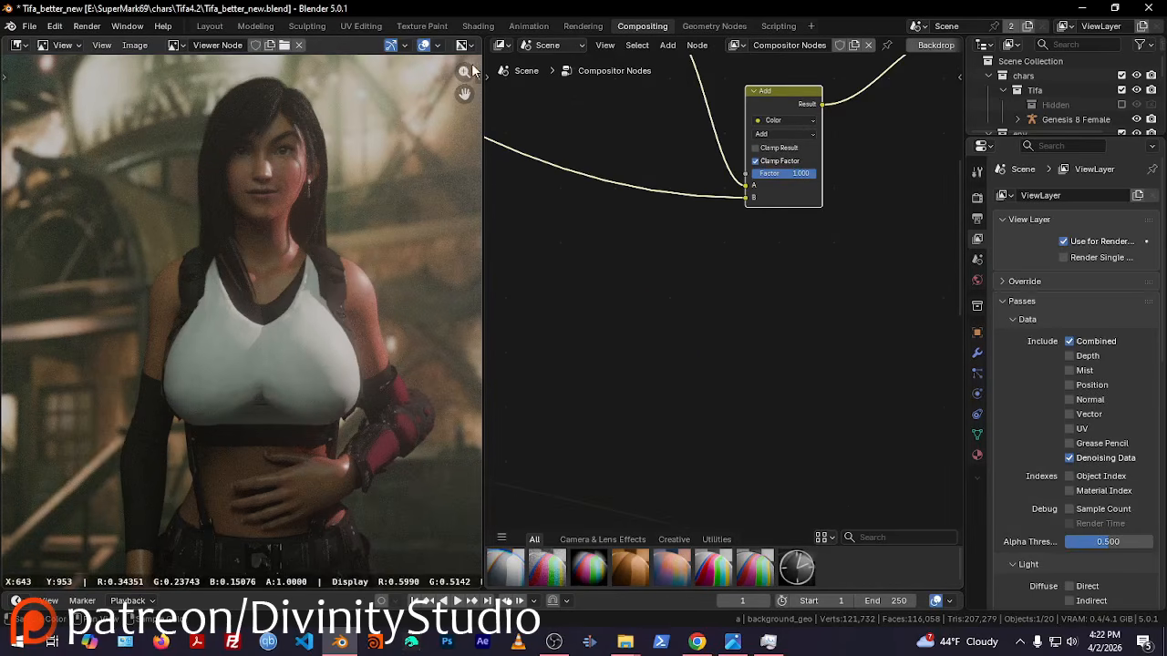
pyautogui.moveTo(463, 69); pyautogui.dragTo(463, 5)
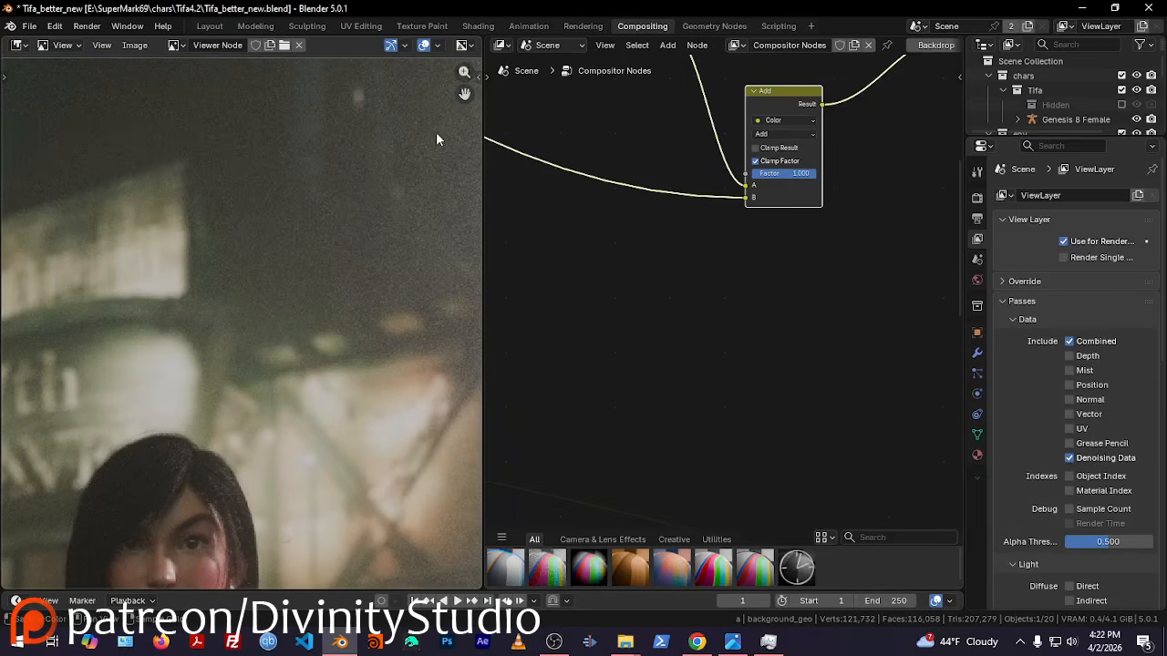
pyautogui.moveTo(462, 98); pyautogui.dragTo(382, 148)
pyautogui.moveTo(521, 175); pyautogui.dragTo(903, 307, button='middle')
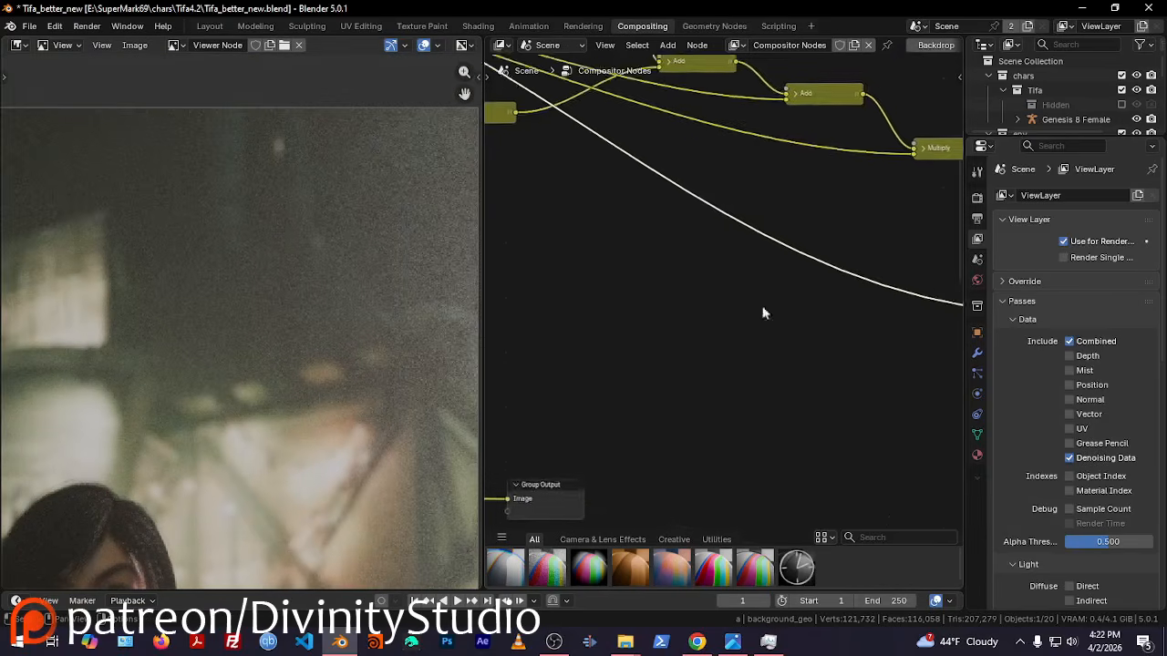
pyautogui.moveTo(660, 214); pyautogui.dragTo(745, 190, button='middle')
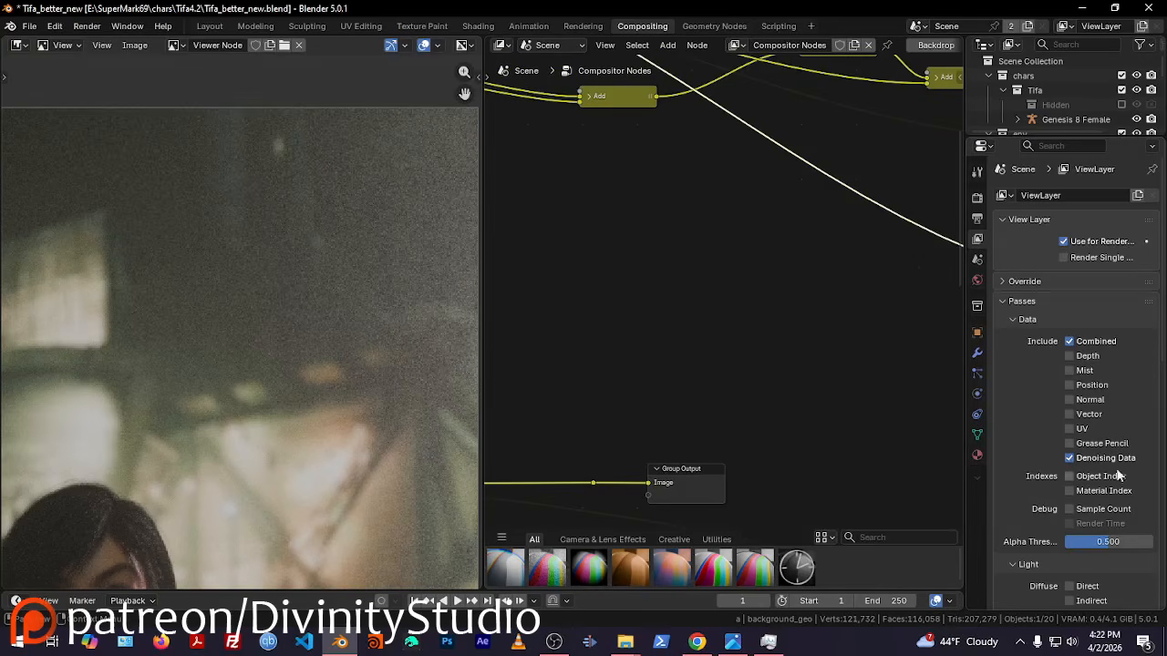
pyautogui.moveTo(565, 233); pyautogui.dragTo(933, 433, button='middle')
pyautogui.moveTo(685, 344); pyautogui.dragTo(672, 339, button='middle')
pyautogui.hotkey('shift', 'a')
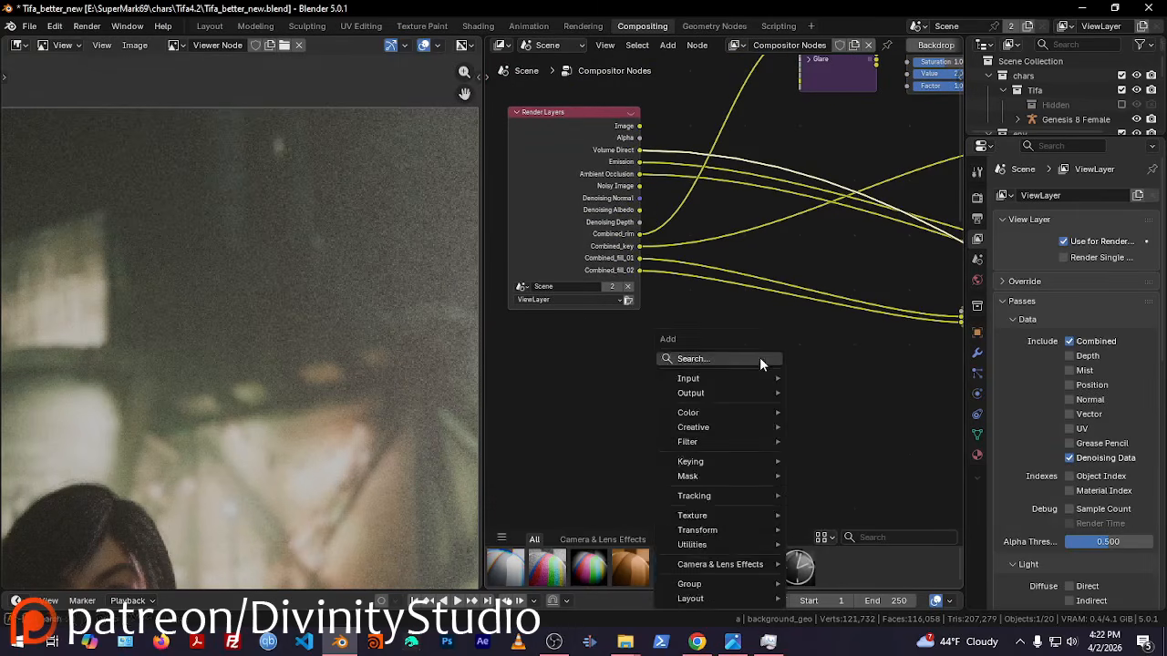
pyautogui.write('de')
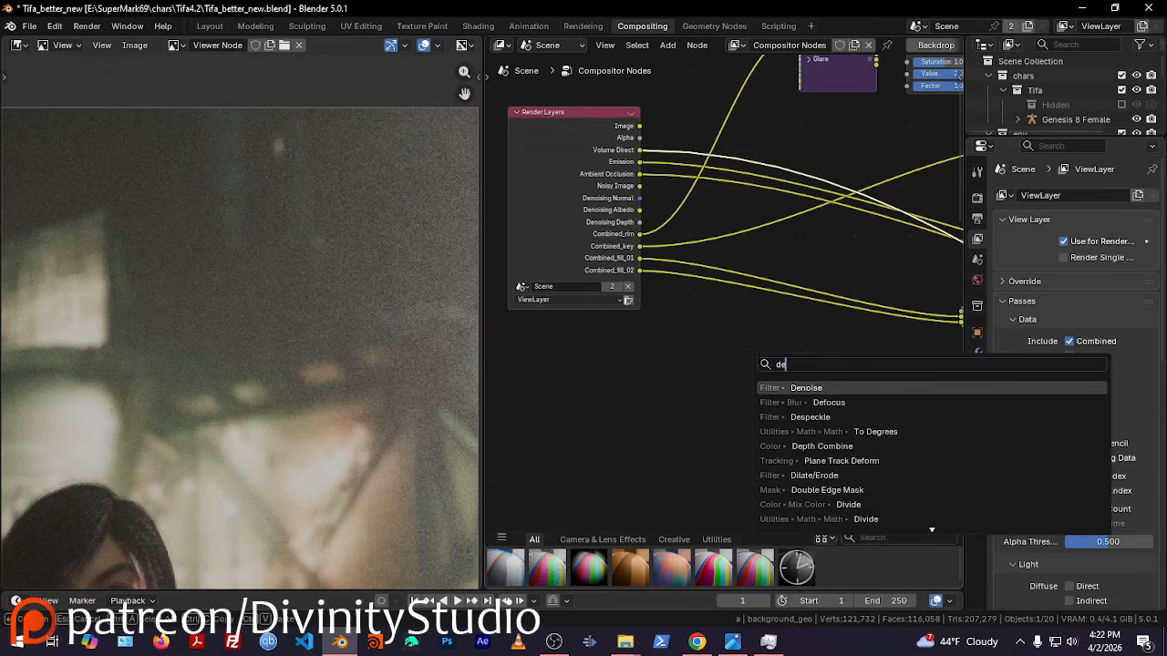
pyautogui.write('noi')
pyautogui.press('Return')
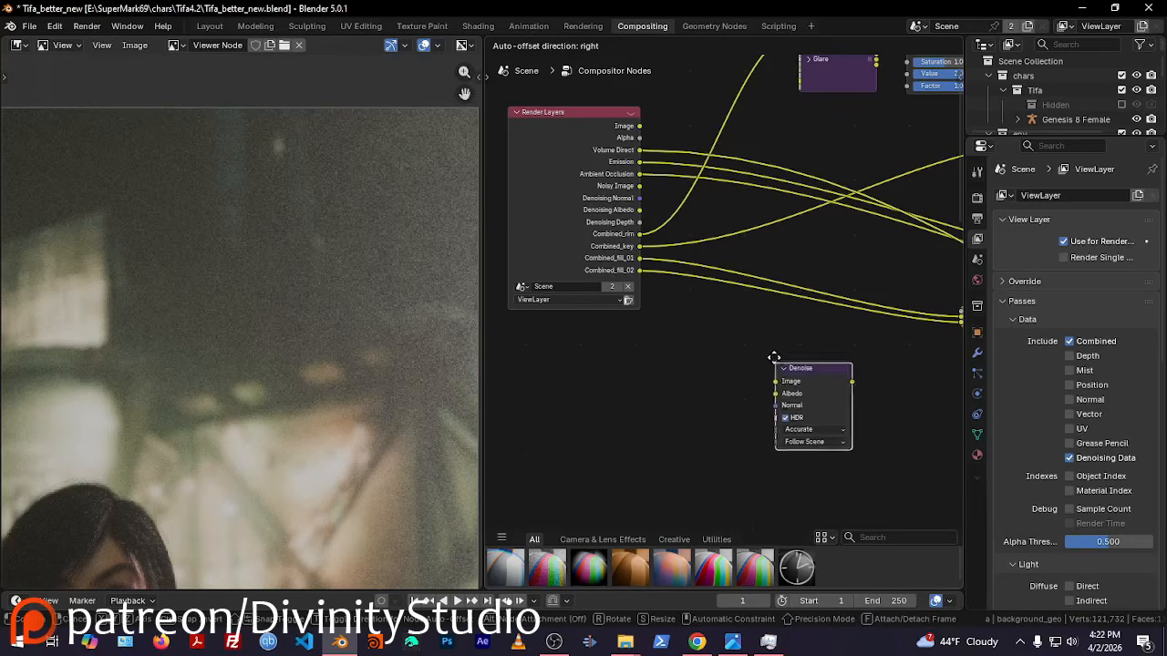
pyautogui.click(713, 326)
# Link the Denoising Normal and Denoising Albedo passes to the Denoise node's Normal and Albedo inputs
pyautogui.moveTo(713, 326); pyautogui.dragTo(640, 274, button='middle')
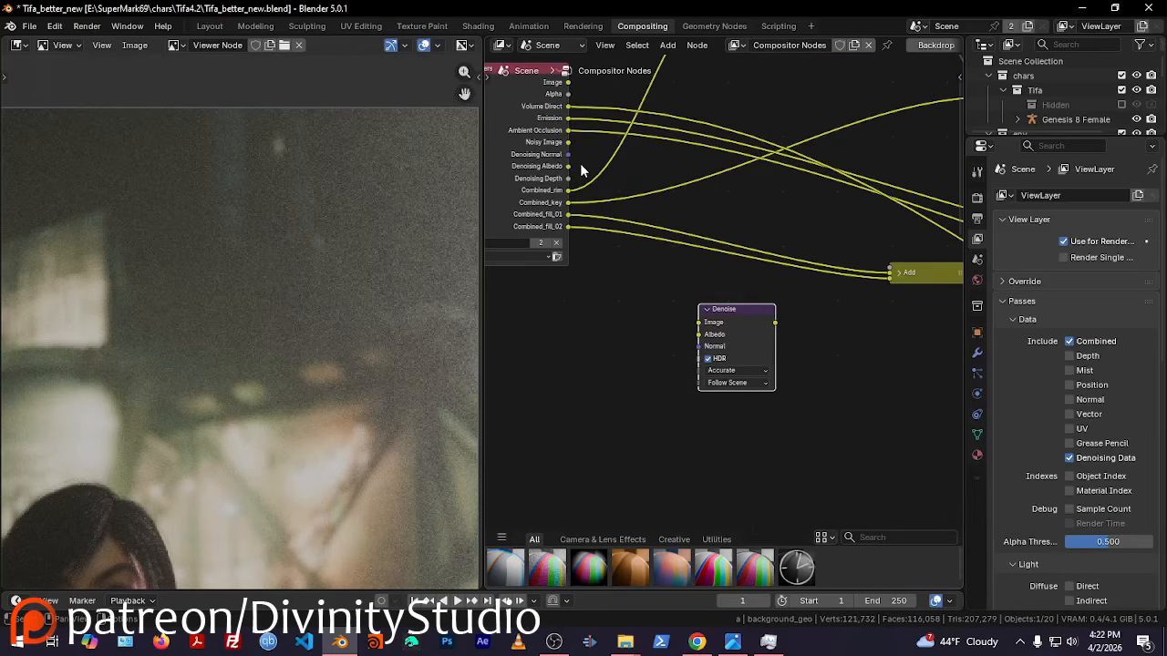
pyautogui.moveTo(567, 154); pyautogui.dragTo(619, 262)
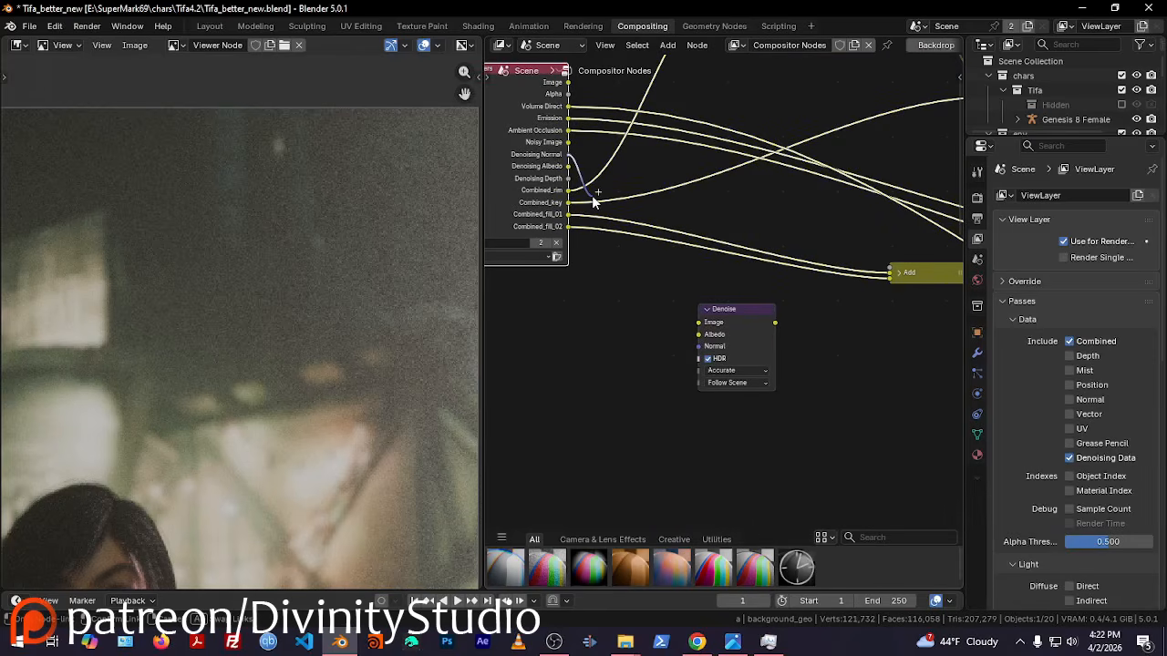
pyautogui.moveTo(642, 301); pyautogui.dragTo(683, 347)
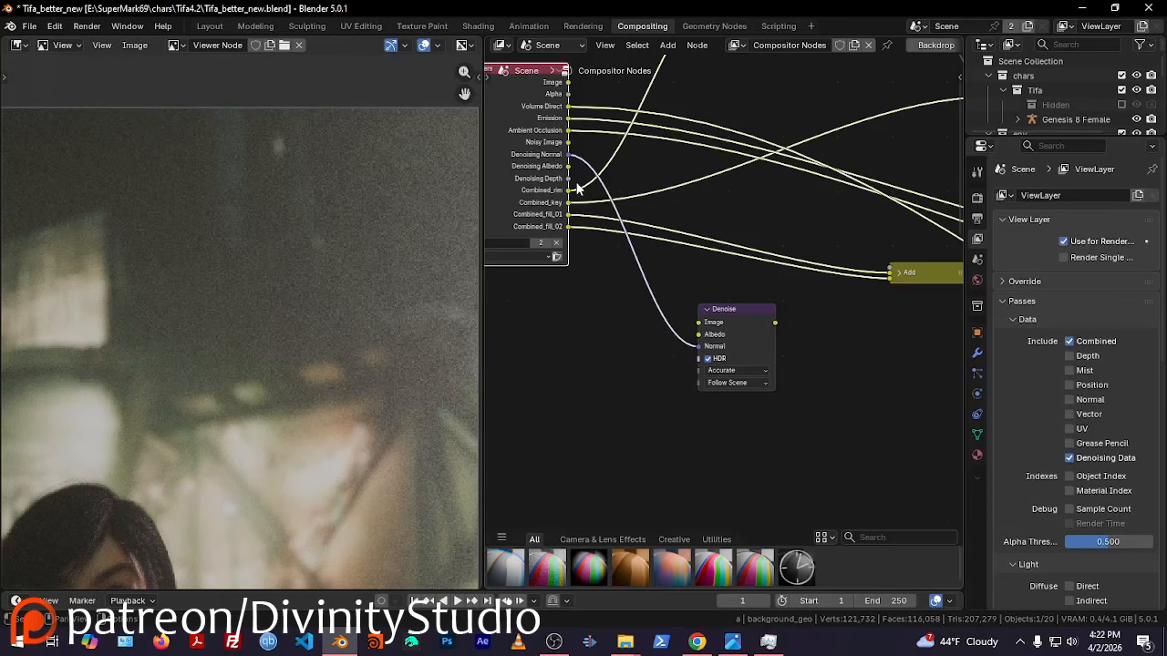
pyautogui.moveTo(568, 167); pyautogui.dragTo(697, 336)
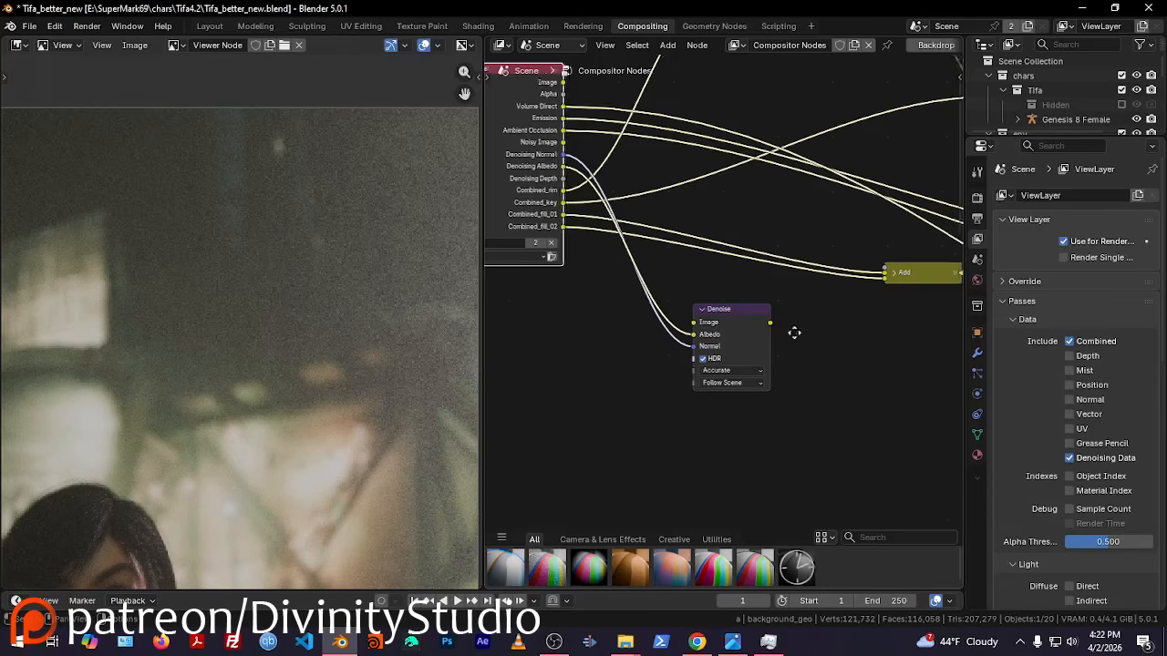
# Move the Denoise node to the end of the chain beside the Viewer and collapse the volume Add node
pyautogui.moveTo(784, 336); pyautogui.dragTo(623, 341, button='middle')
pyautogui.moveTo(584, 321); pyautogui.dragTo(830, 406)
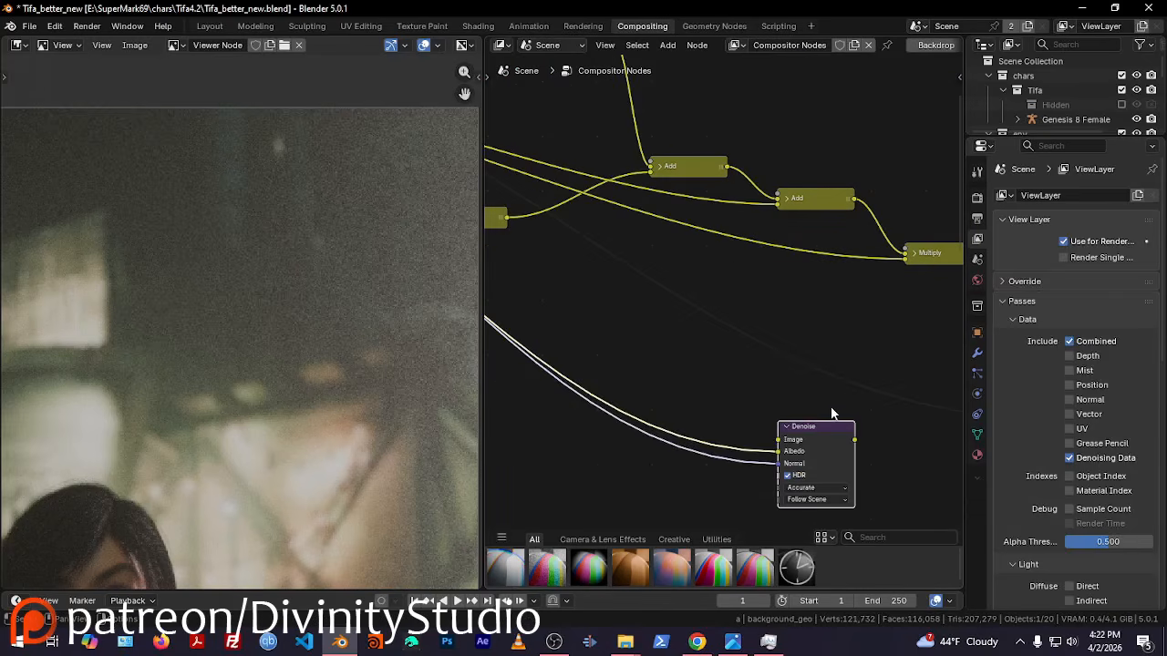
pyautogui.hotkey('ctrl', 'space')
pyautogui.moveTo(871, 408); pyautogui.dragTo(613, 362, button='middle')
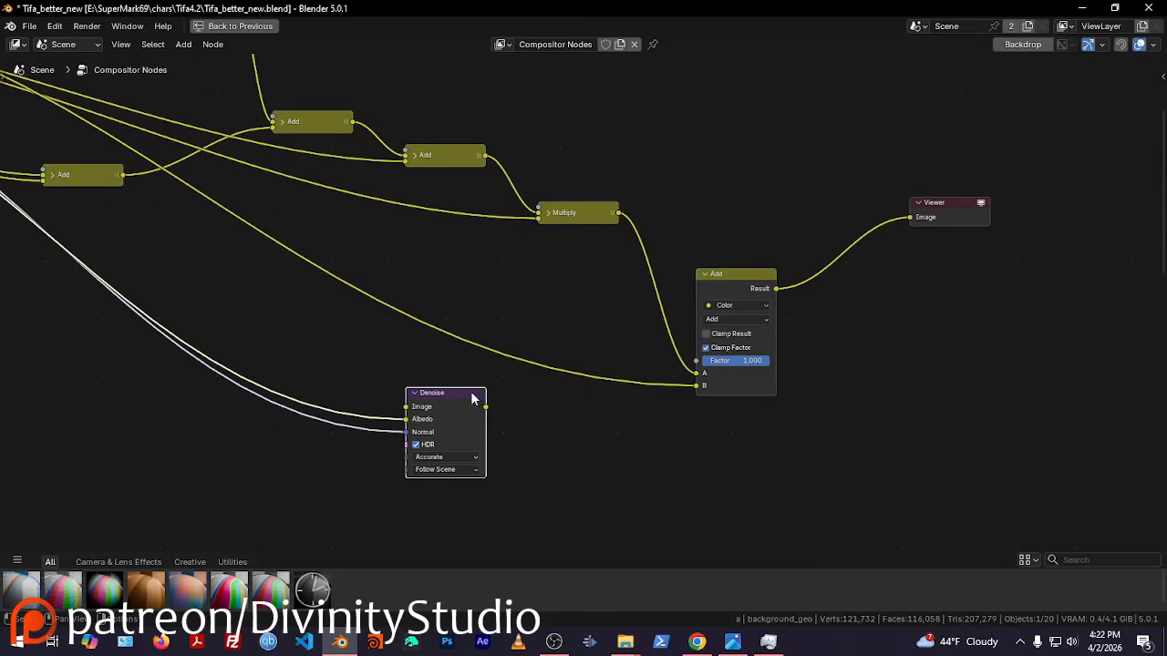
pyautogui.moveTo(472, 398); pyautogui.dragTo(915, 353)
pyautogui.click(705, 275)
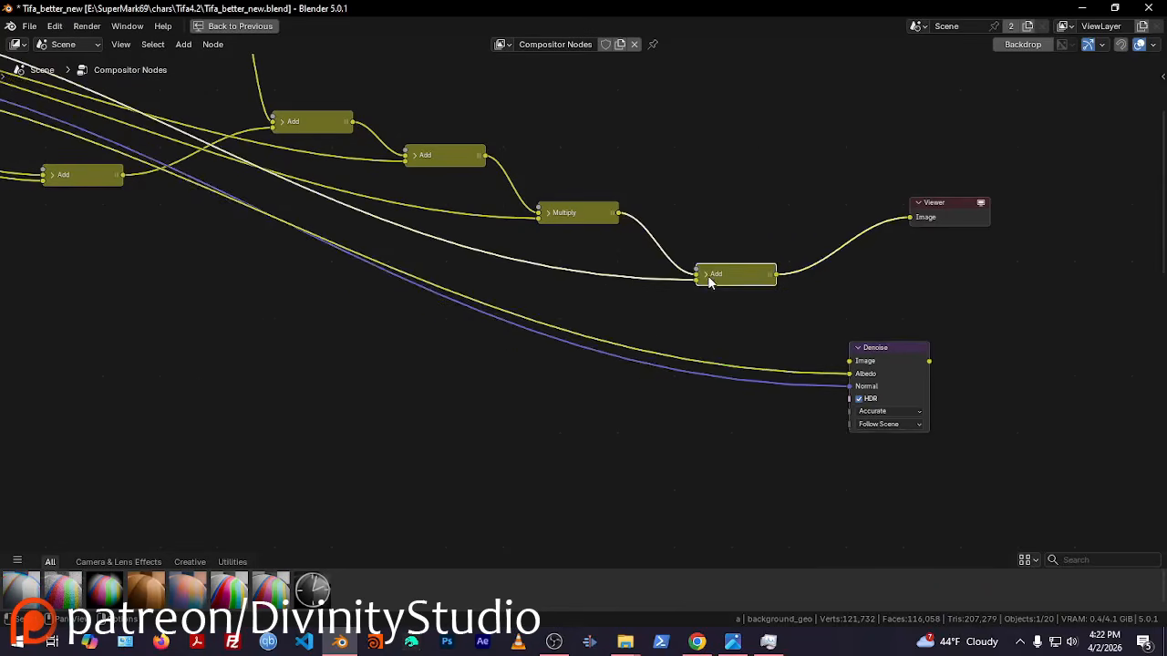
pyautogui.moveTo(750, 307); pyautogui.dragTo(473, 367, button='middle')
pyautogui.moveTo(619, 402); pyautogui.dragTo(620, 345)
pyautogui.scroll(2, 500, 343)
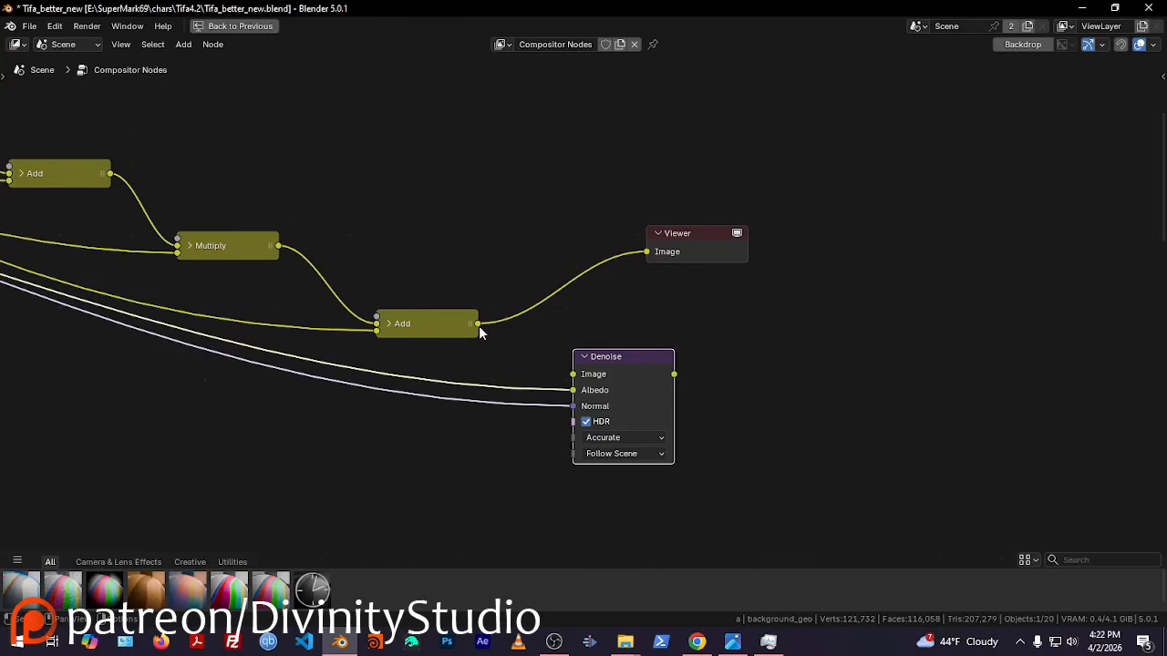
# Link the volume Add result to the Denoise node's Image input and the Denoise output to the Viewer, placing the Viewer beside it
pyautogui.moveTo(479, 326); pyautogui.dragTo(573, 375)
pyautogui.hotkey('ctrl', 'space')
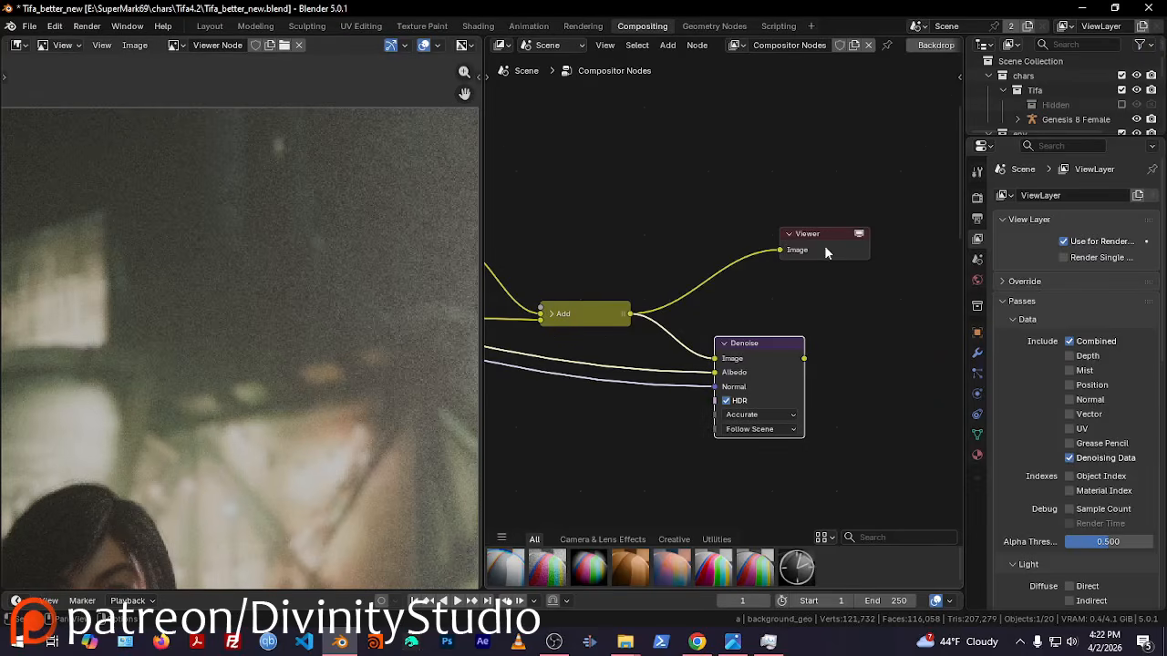
pyautogui.moveTo(825, 252); pyautogui.dragTo(889, 278)
pyautogui.moveTo(804, 358); pyautogui.dragTo(845, 274)
pyautogui.moveTo(871, 275); pyautogui.dragTo(763, 274, button='middle')
pyautogui.moveTo(763, 274); pyautogui.dragTo(794, 367)
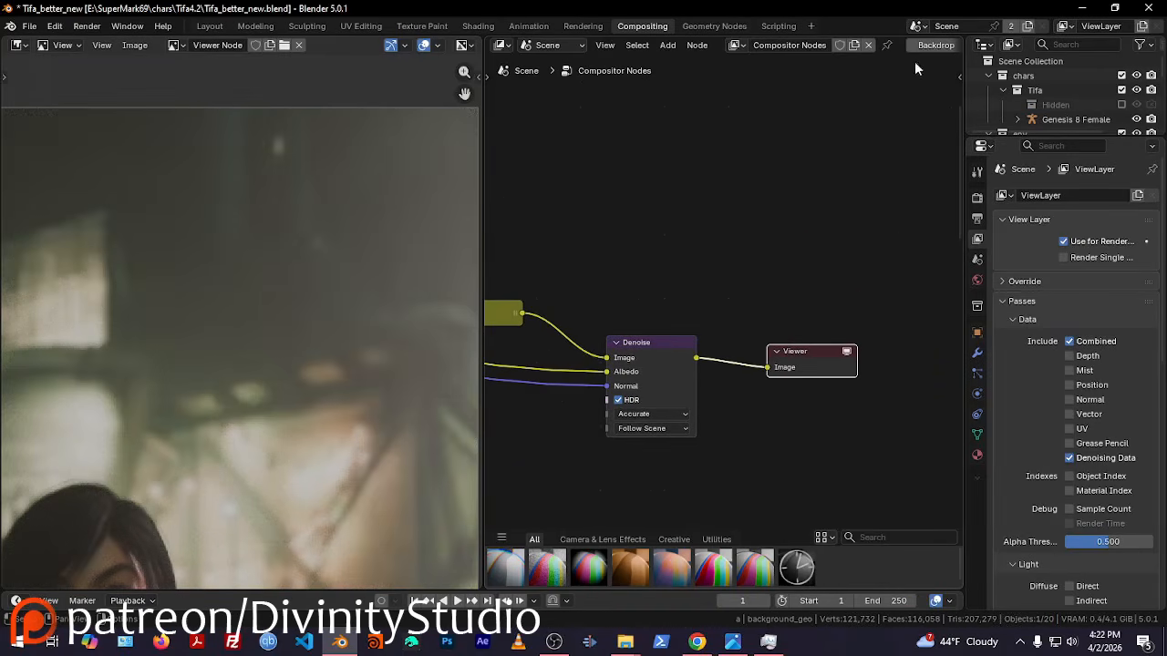
# Duplicate the rim light's Glare and Hue/Saturation/Value nodes and insert the copies into the Combined_key link before the first Add node
pyautogui.moveTo(653, 239); pyautogui.dragTo(751, 217, button='middle')
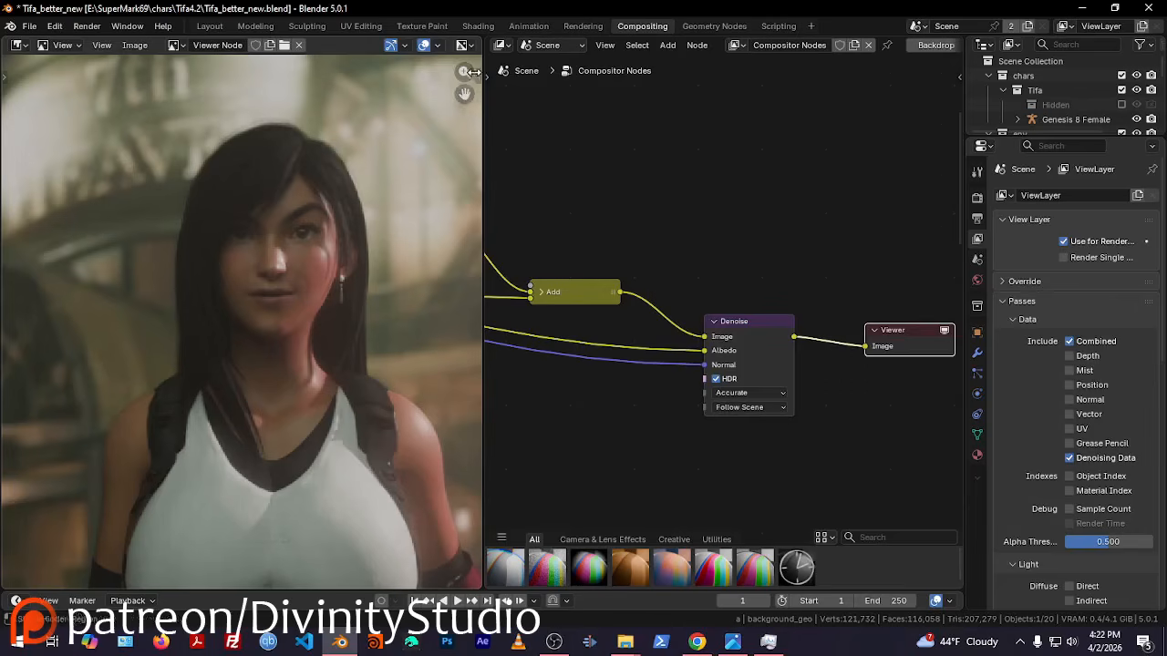
pyautogui.moveTo(464, 72)
pyautogui.mouseDown()
pyautogui.moveTo(464, 217)
pyautogui.moveTo(464, 82)
pyautogui.mouseUp()
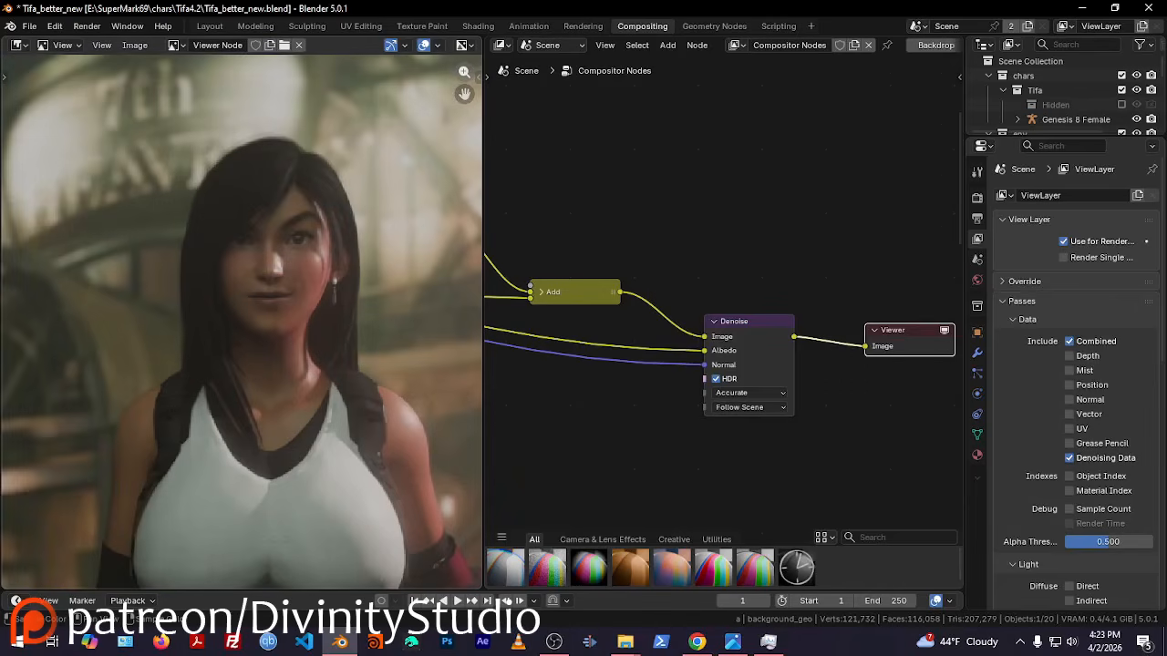
pyautogui.moveTo(689, 440); pyautogui.dragTo(976, 557, button='middle')
pyautogui.moveTo(617, 369); pyautogui.dragTo(559, 369, button='middle')
pyautogui.moveTo(821, 406); pyautogui.dragTo(780, 583, button='middle')
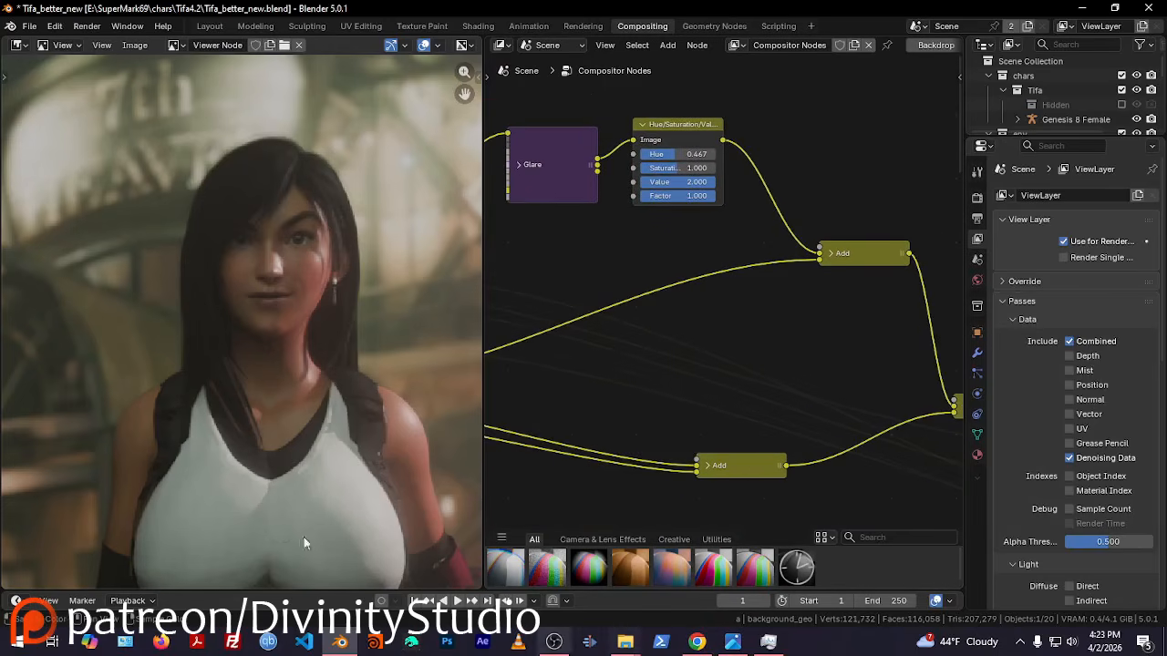
pyautogui.moveTo(654, 276); pyautogui.dragTo(641, 395, button='middle')
pyautogui.moveTo(691, 369); pyautogui.dragTo(547, 269)
pyautogui.hotkey('shift', 'd')
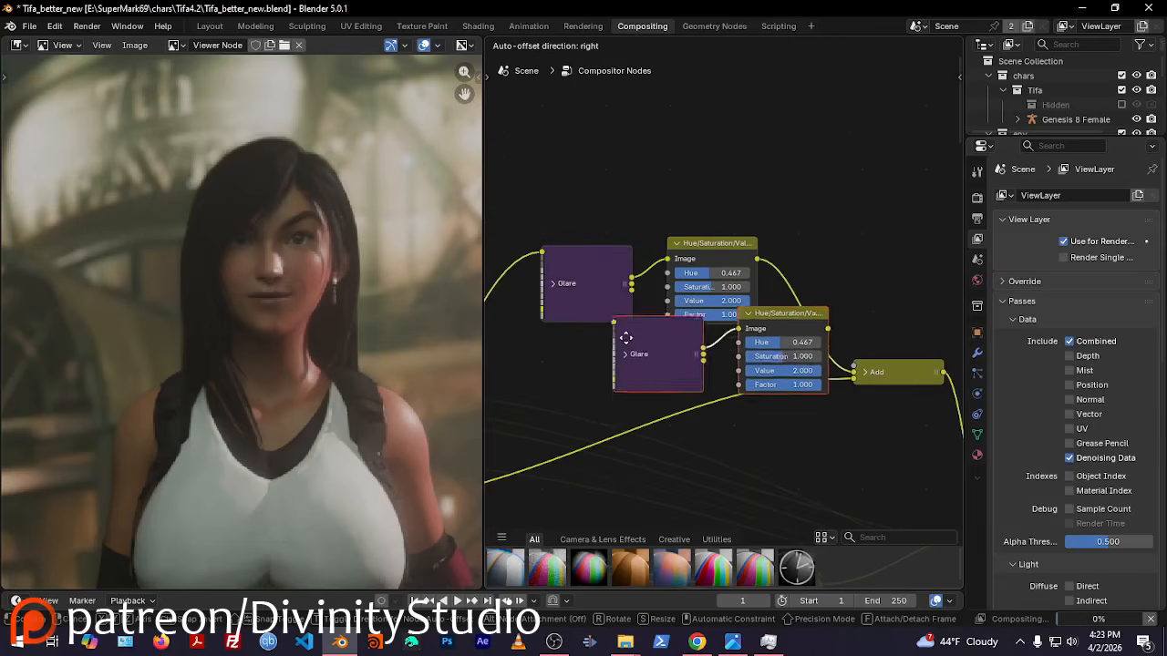
pyautogui.click(594, 387)
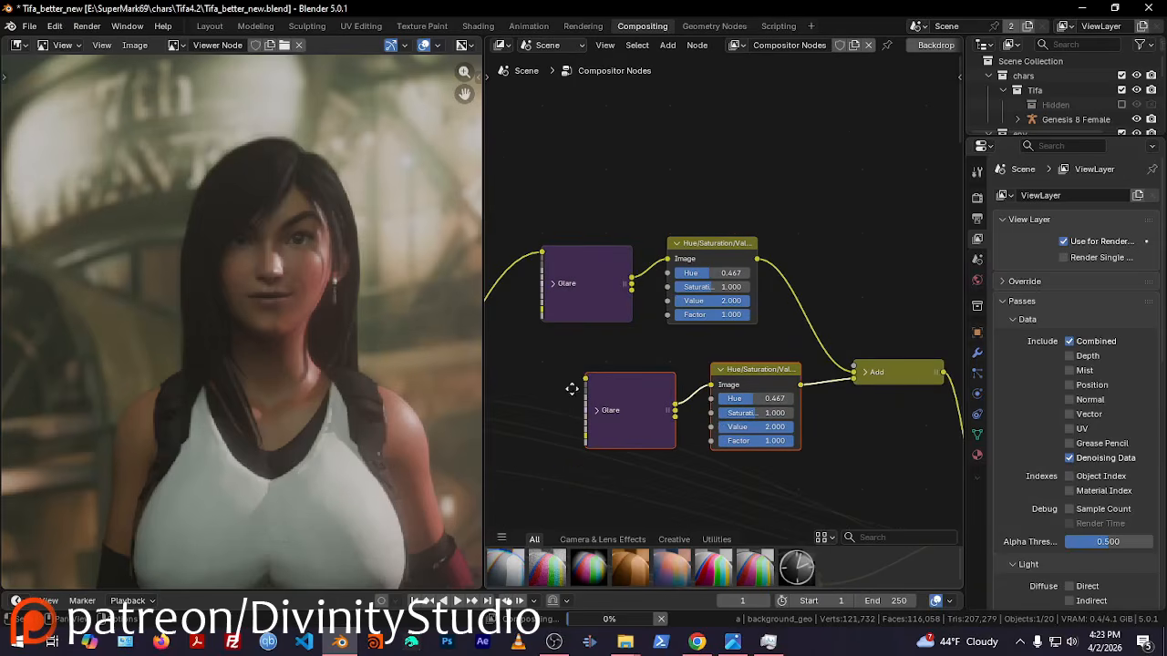
# Set the hue of the key light's Hue/Saturation/Value node to 0.575
pyautogui.moveTo(573, 385); pyautogui.dragTo(790, 289, button='middle')
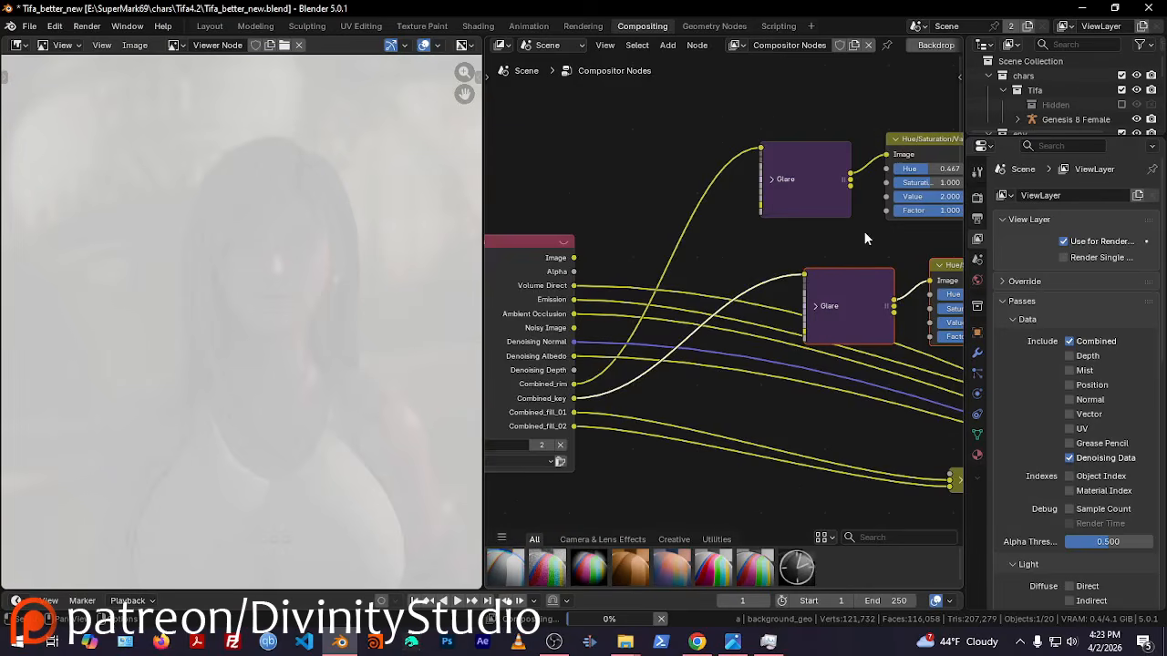
pyautogui.moveTo(863, 231); pyautogui.dragTo(593, 233, button='middle')
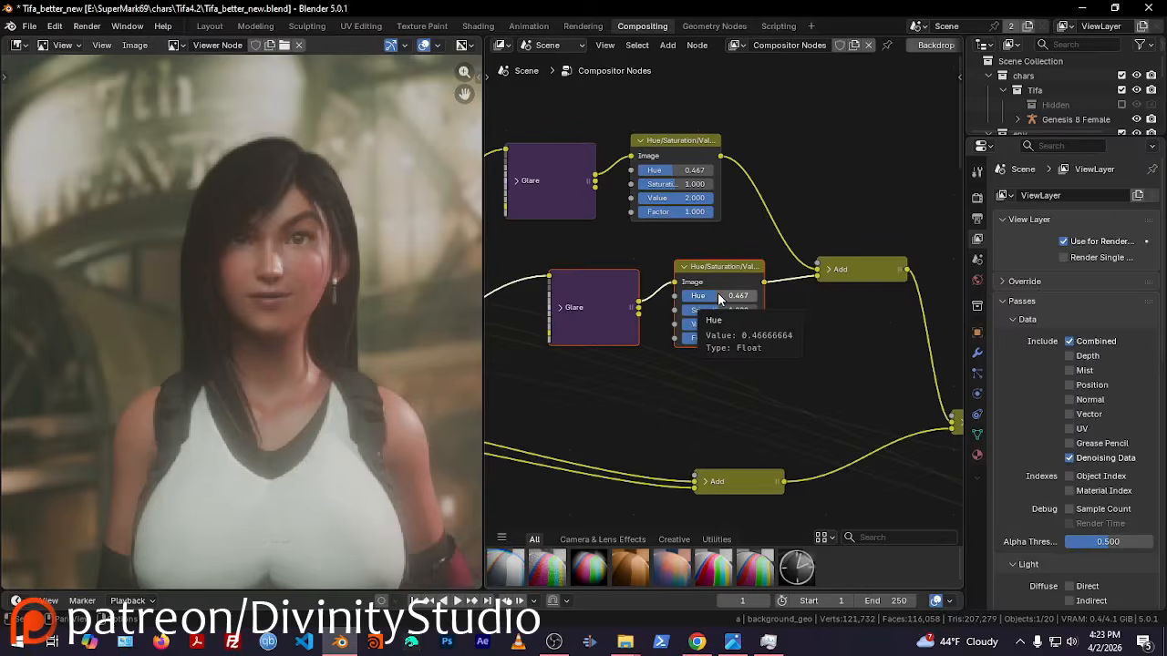
pyautogui.moveTo(718, 295); pyautogui.dragTo(756, 295)
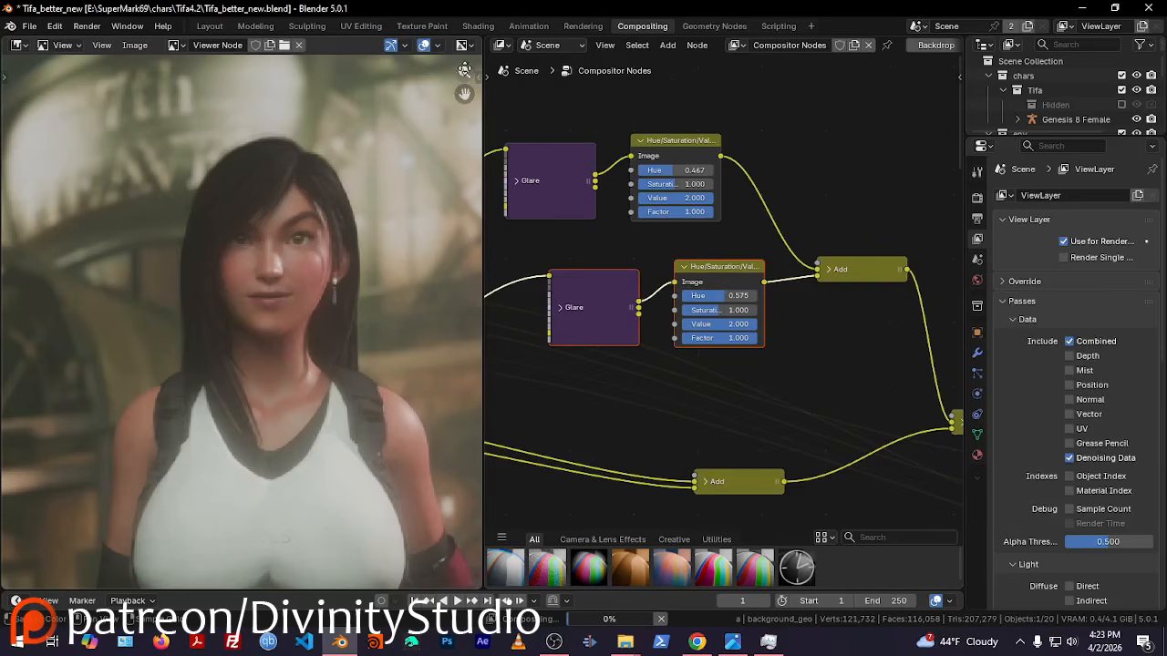
# Set the key light's Hue/Saturation/Value node to a hue of 0.5 and a value of 1.0
pyautogui.moveTo(464, 72); pyautogui.dragTo(463, 9)
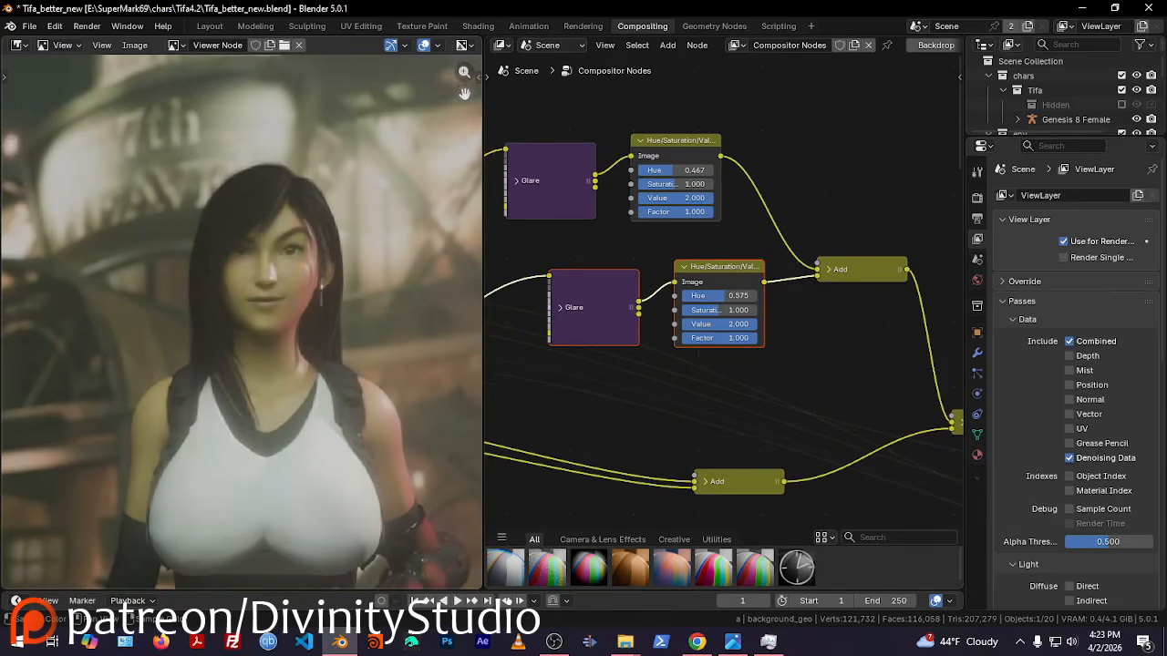
pyautogui.moveTo(464, 94); pyautogui.dragTo(457, 48)
pyautogui.click(727, 296)
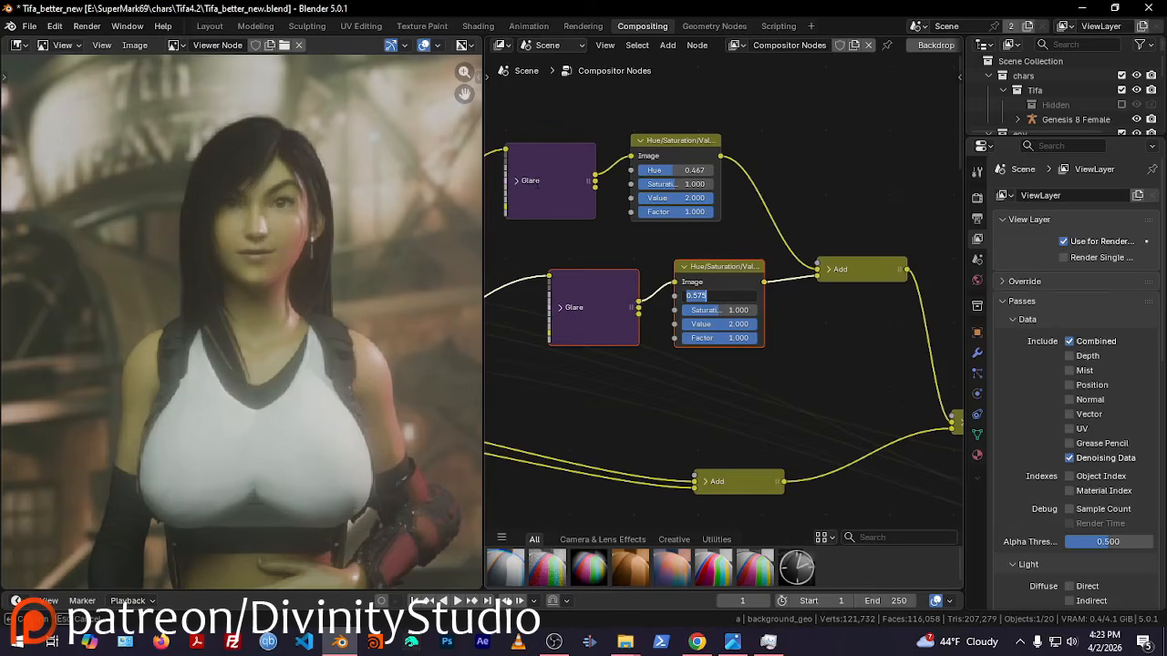
pyautogui.write('0.5')
pyautogui.press('Return')
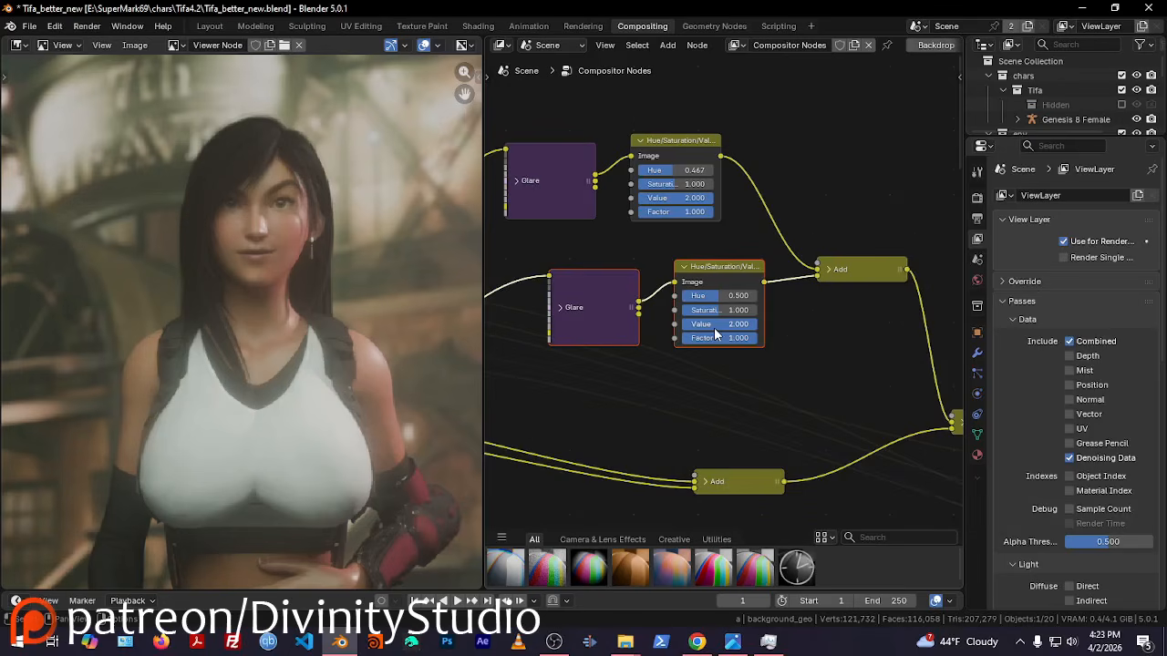
pyautogui.moveTo(714, 335); pyautogui.dragTo(674, 335)
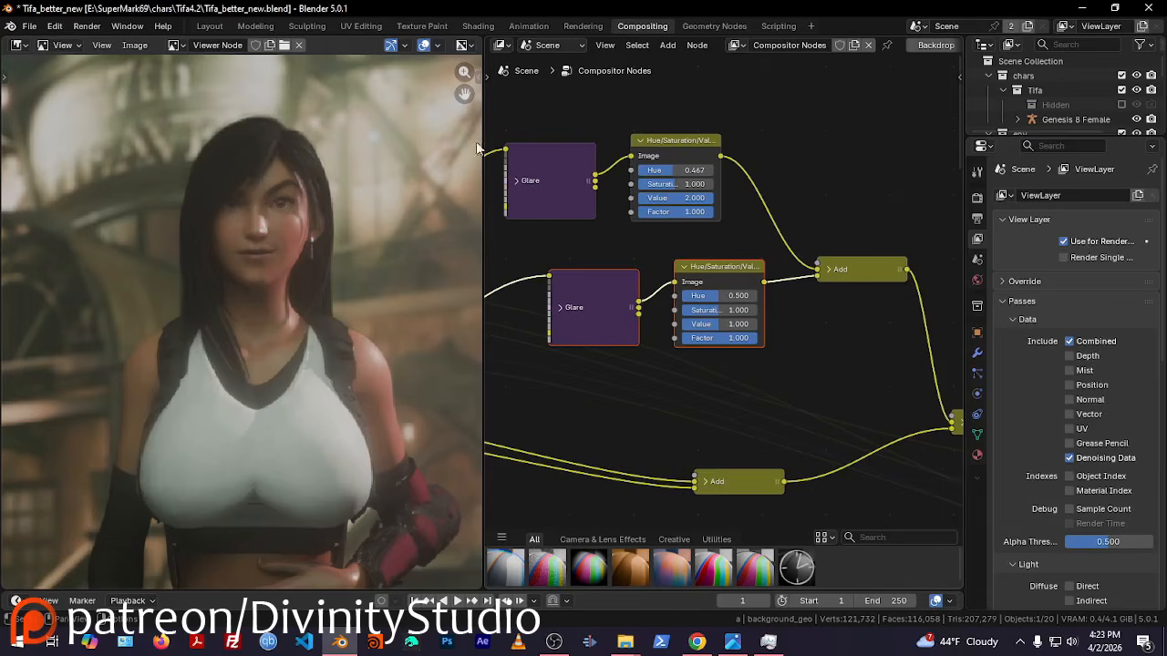
# Expand the key light's Glare node, raise its glare size to 1.0, and collapse the node again
pyautogui.click(565, 312)
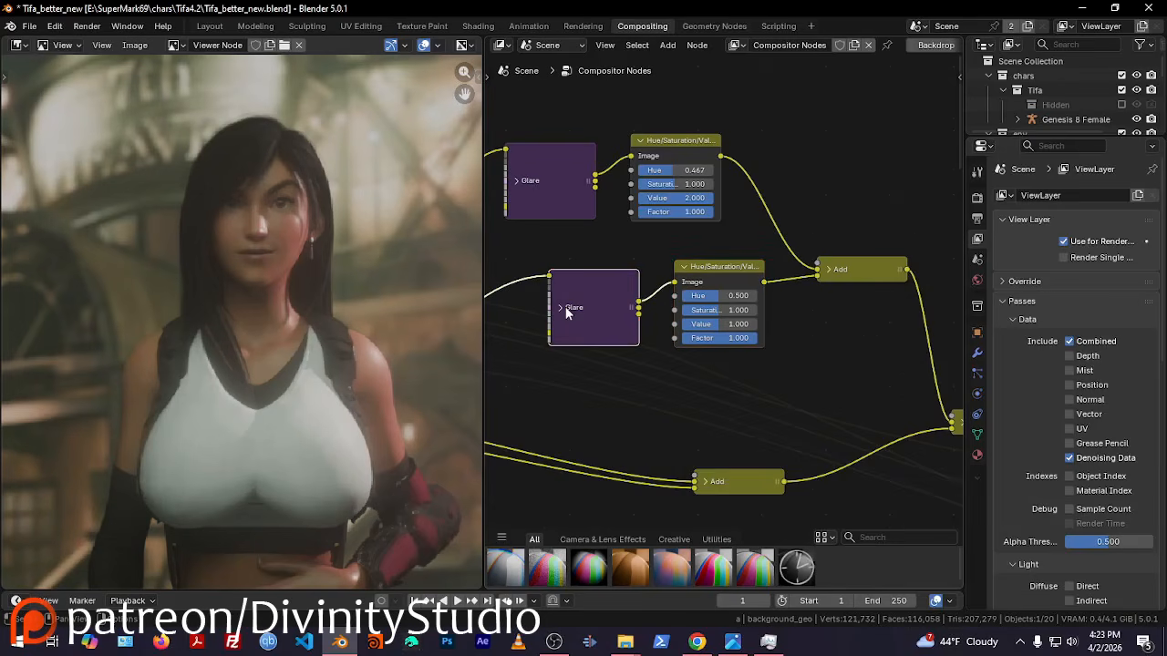
pyautogui.click(562, 309)
pyautogui.moveTo(564, 311); pyautogui.dragTo(574, 278)
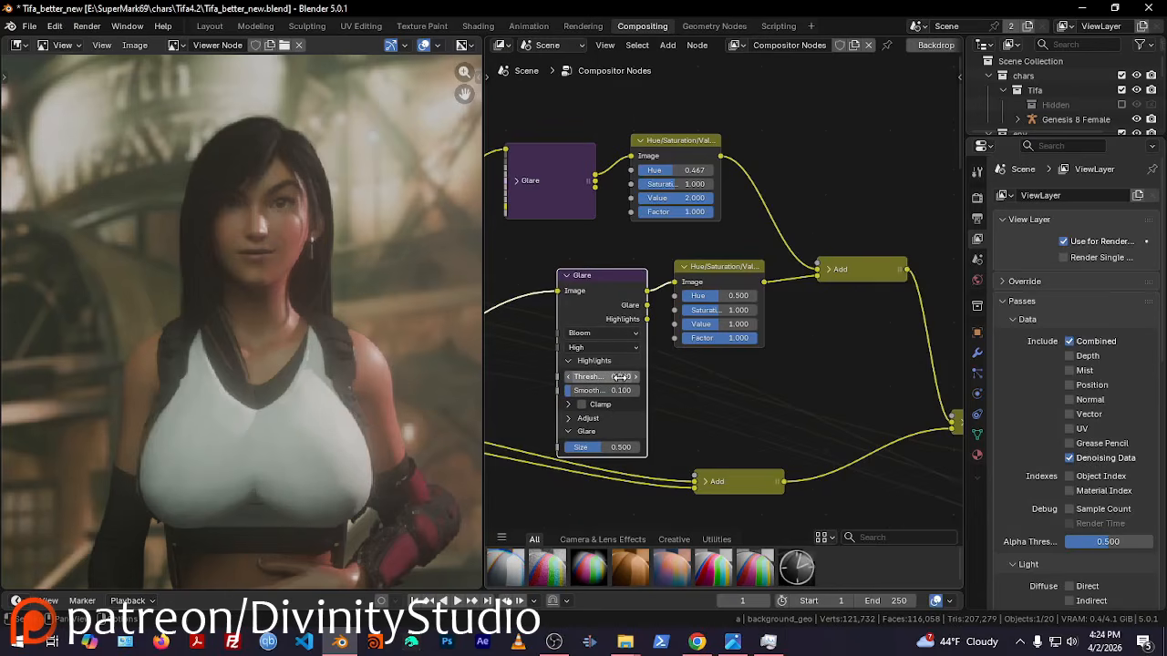
pyautogui.moveTo(602, 447); pyautogui.dragTo(639, 448)
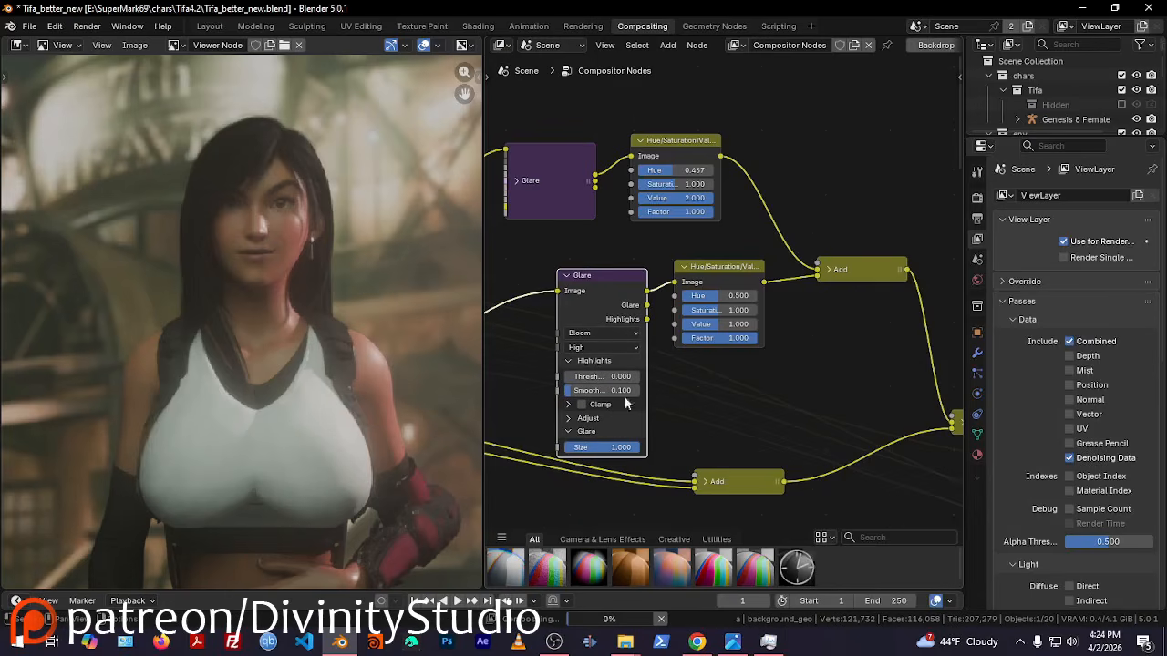
pyautogui.click(566, 276)
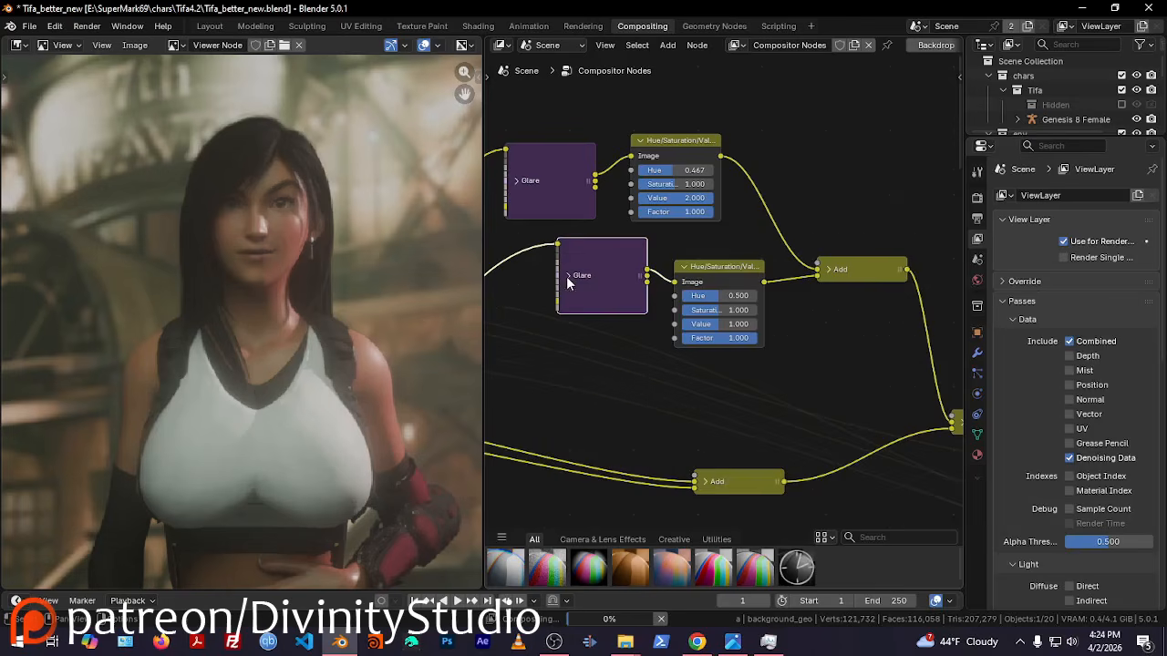